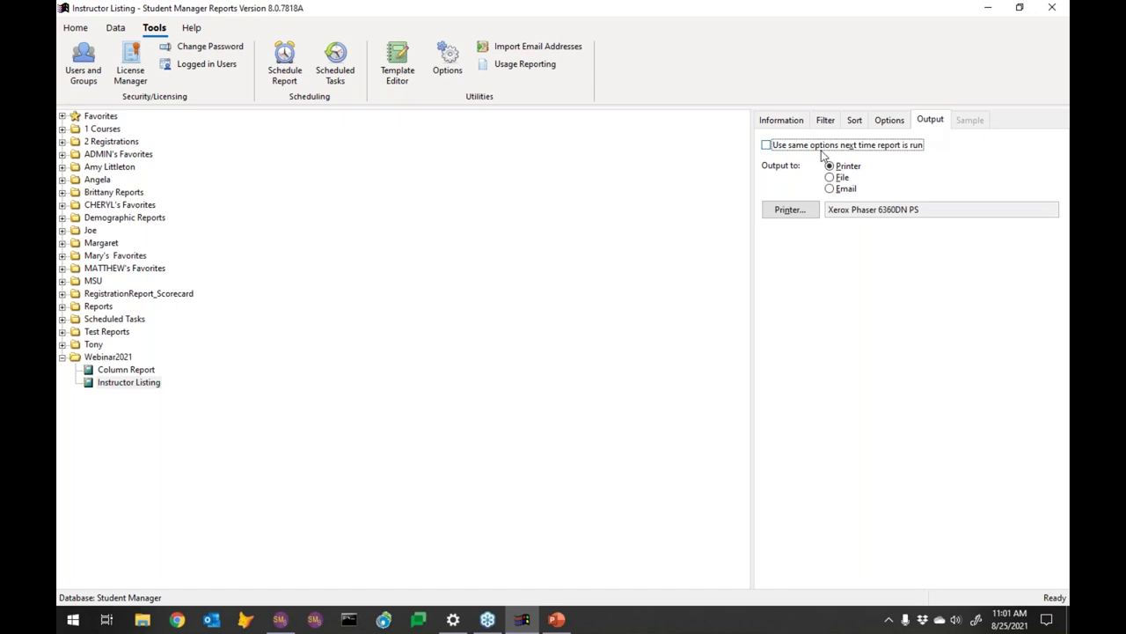
# Switch the Instructor Listing report's output to Email
pyautogui.click(832, 193)
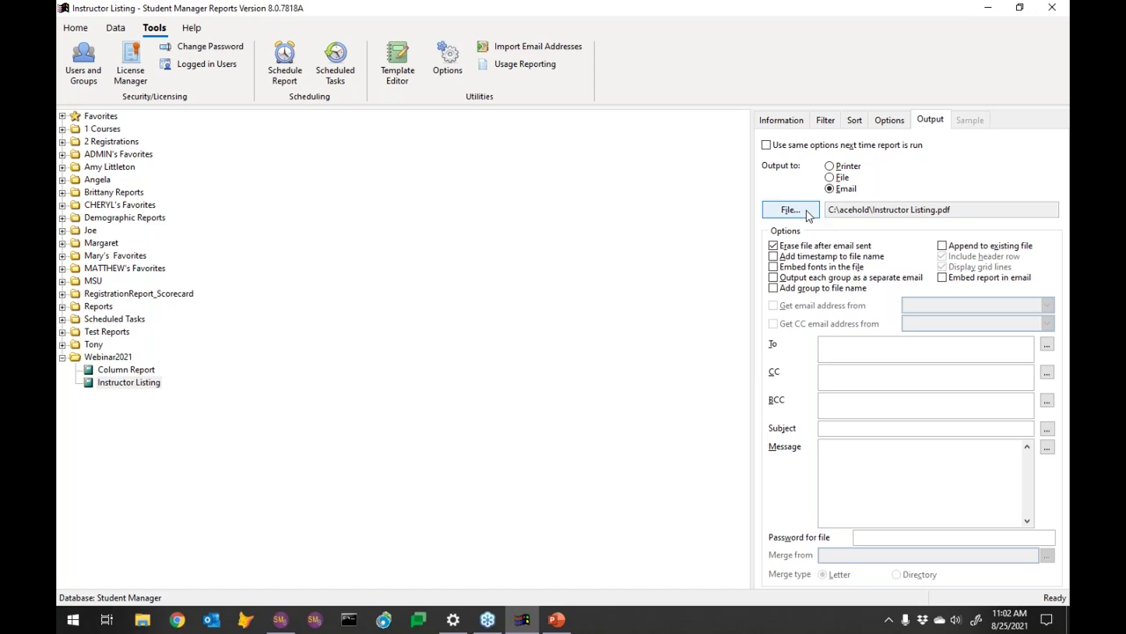
pyautogui.click(806, 215)
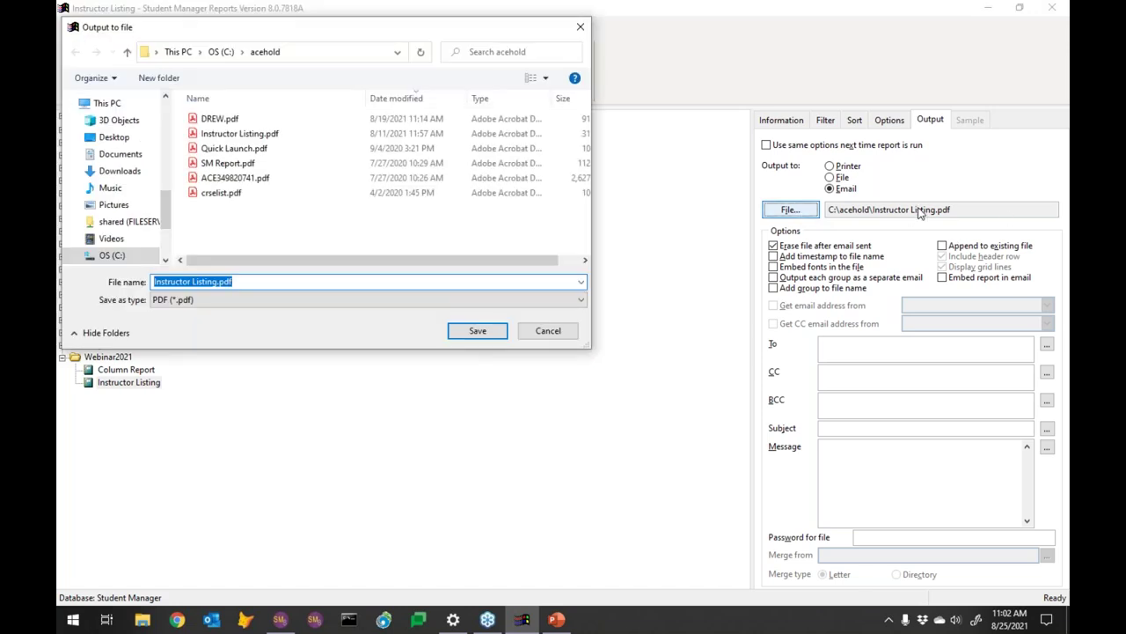
pyautogui.click(212, 299)
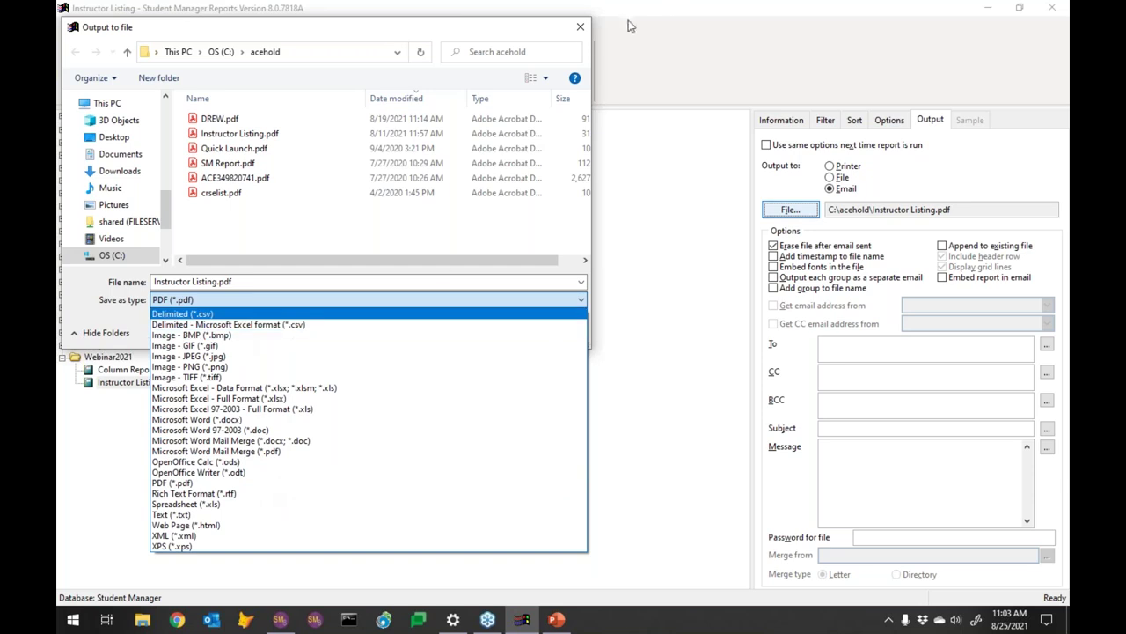
pyautogui.click(580, 29)
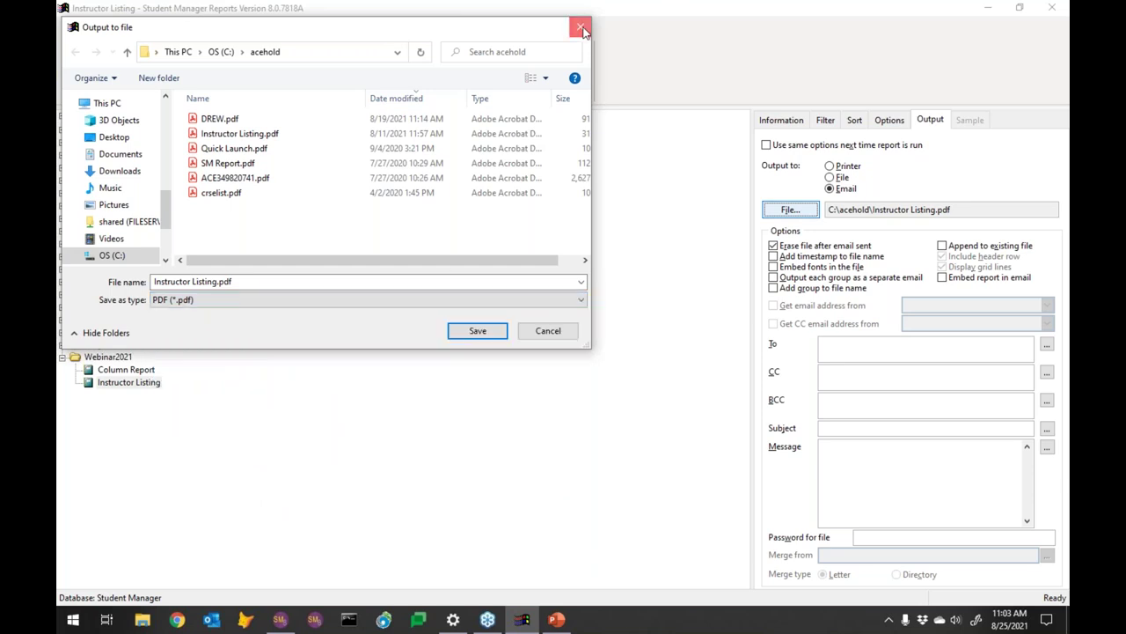
pyautogui.click(581, 29)
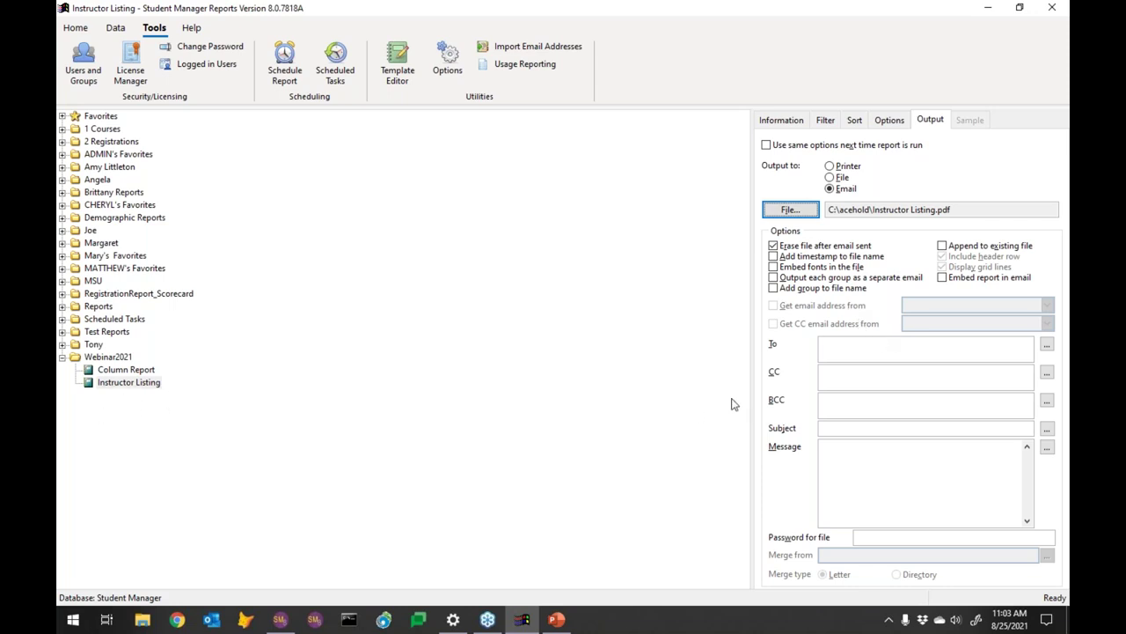
# Enter the recipient's e-mail address and the message 'Here is your Instructor Listing'
pyautogui.click(827, 349)
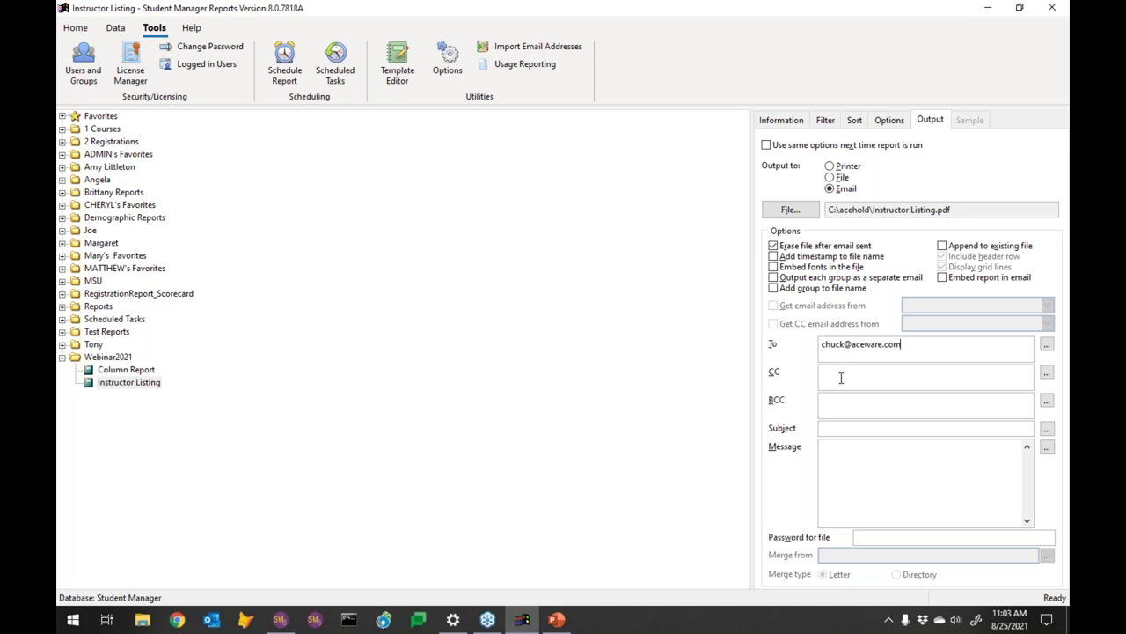
pyautogui.press('Tab')
pyautogui.press('Tab')
pyautogui.click(840, 451)
pyautogui.write('Here is your Instructor Listing')
pyautogui.click(870, 536)
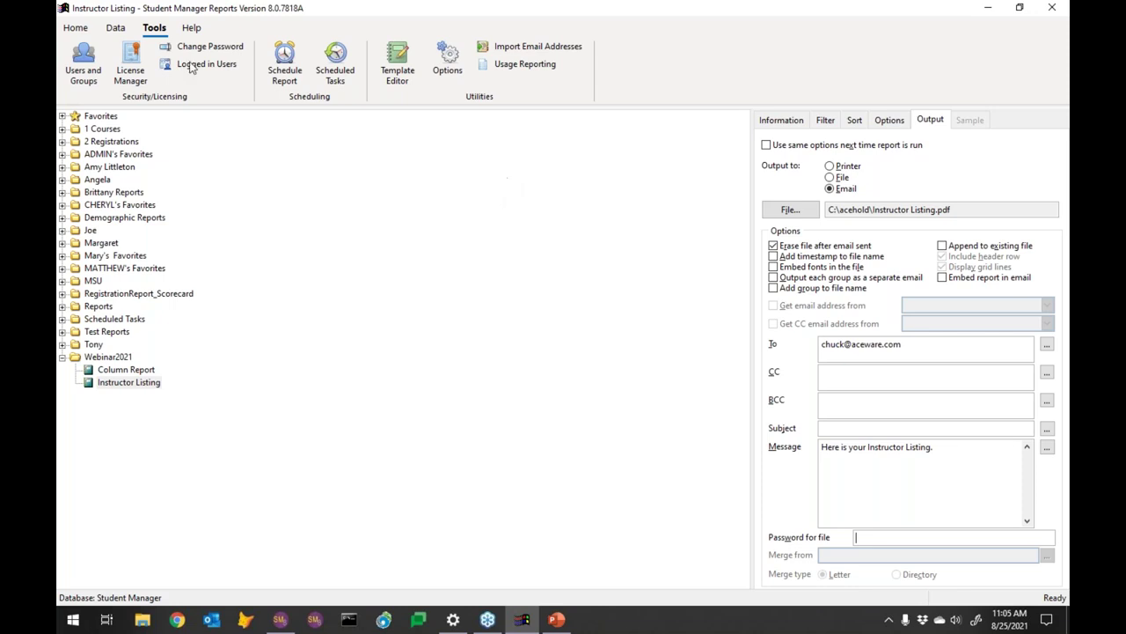
# Enable a separate email per group, clear the typed recipient, and turn on Get email address from
pyautogui.click(61, 30)
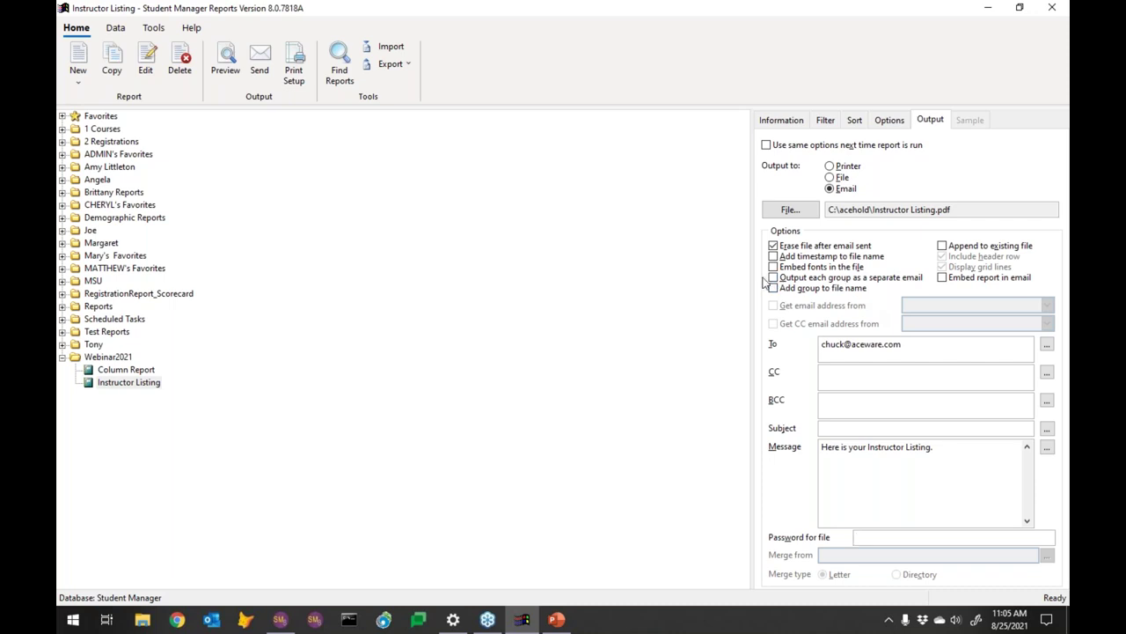
pyautogui.click(825, 279)
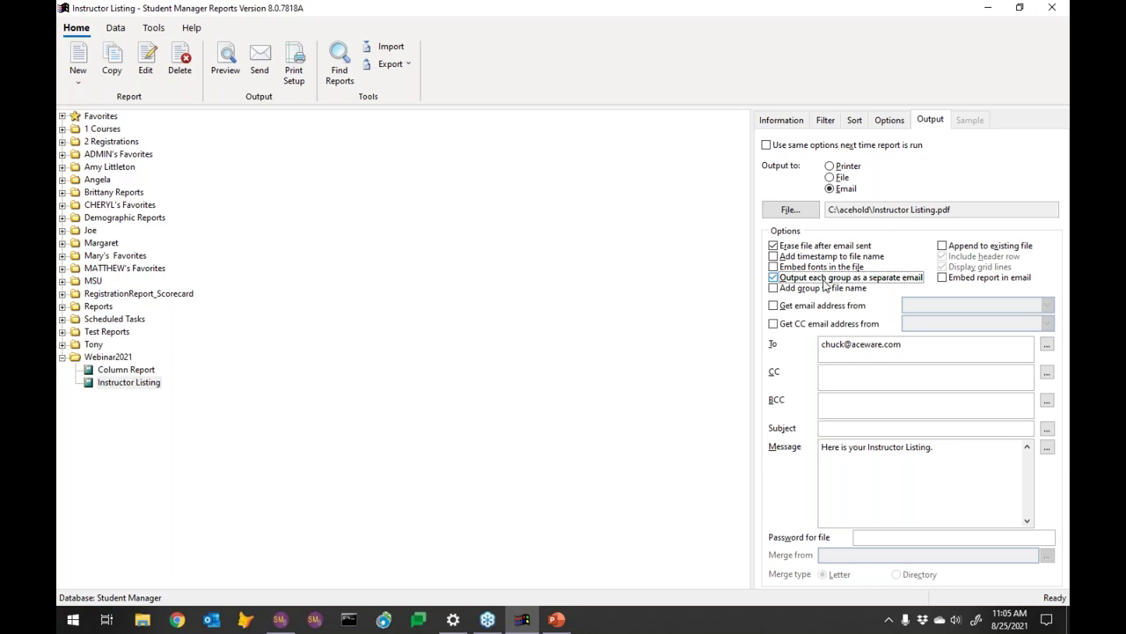
pyautogui.click(825, 280)
pyautogui.moveTo(915, 345); pyautogui.dragTo(801, 348)
pyautogui.press('Delete')
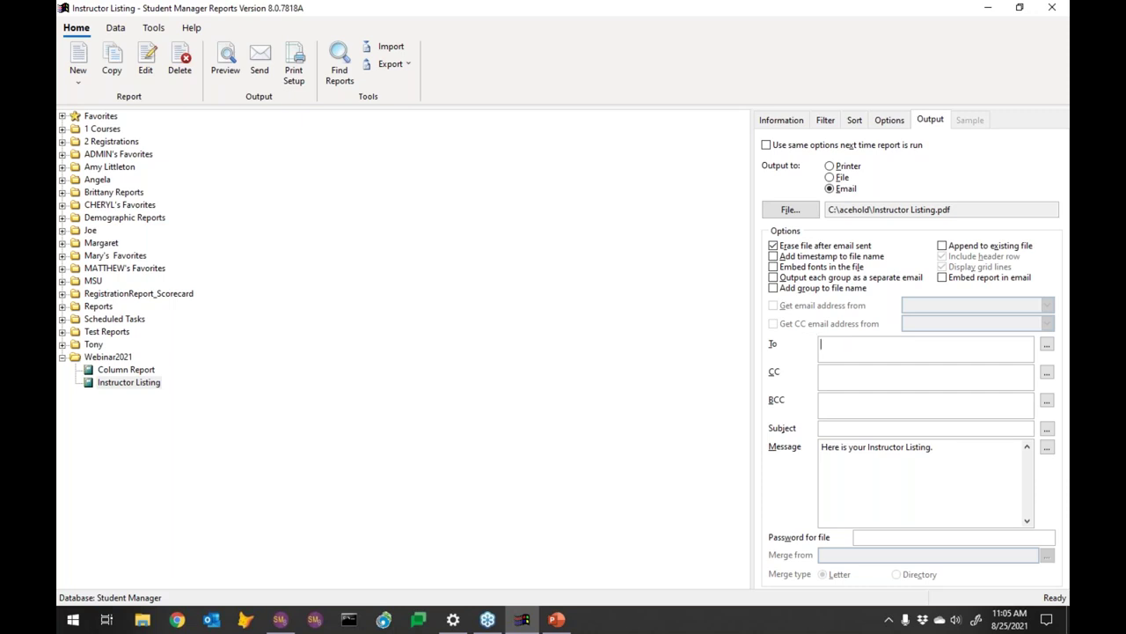
pyautogui.click(787, 280)
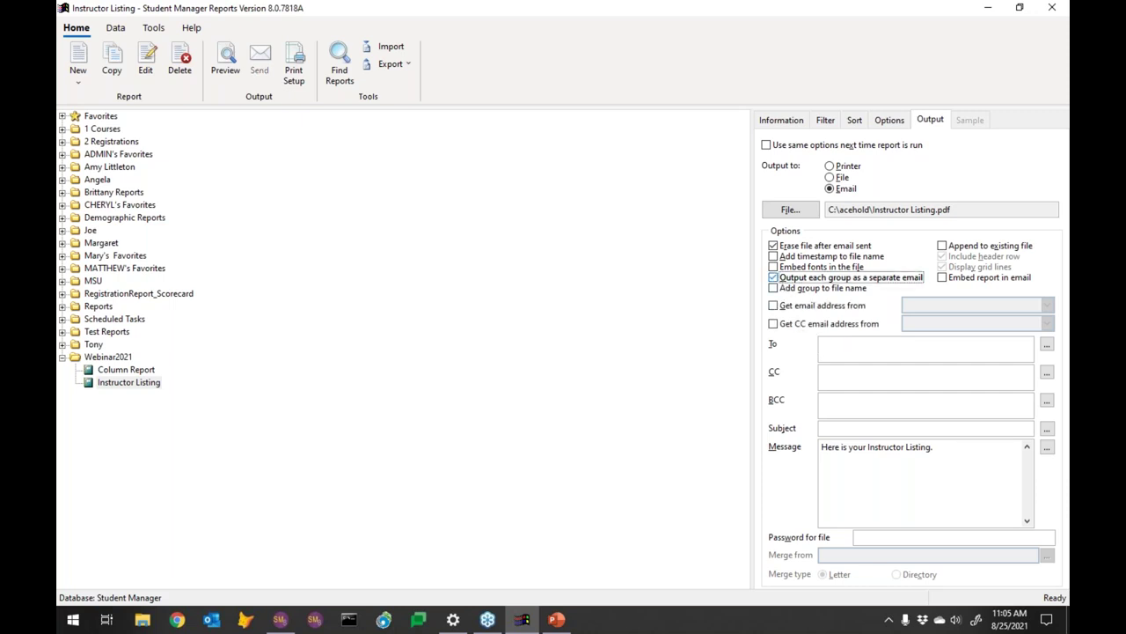
pyautogui.click(775, 307)
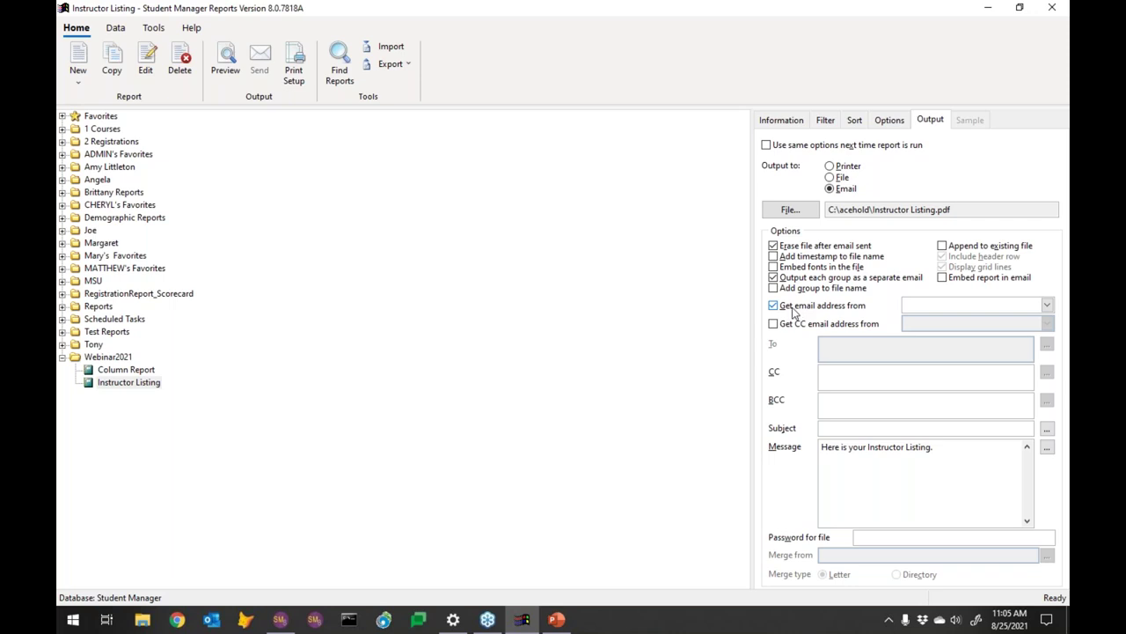
# Choose Email Address as the field that supplies recipient addresses
pyautogui.click(1047, 305)
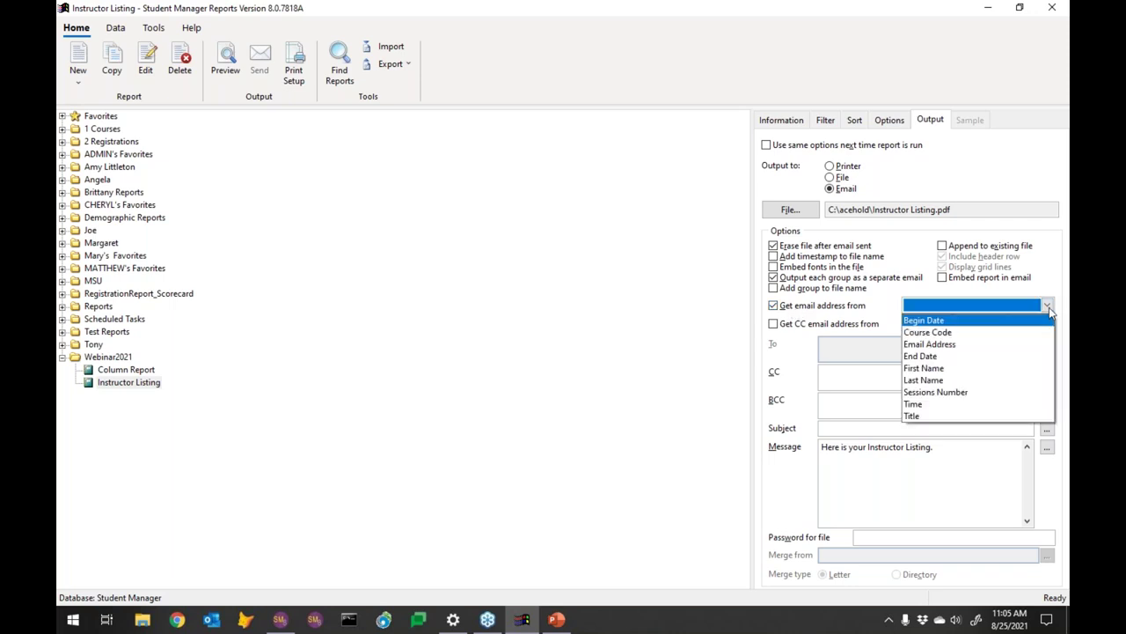
pyautogui.click(949, 344)
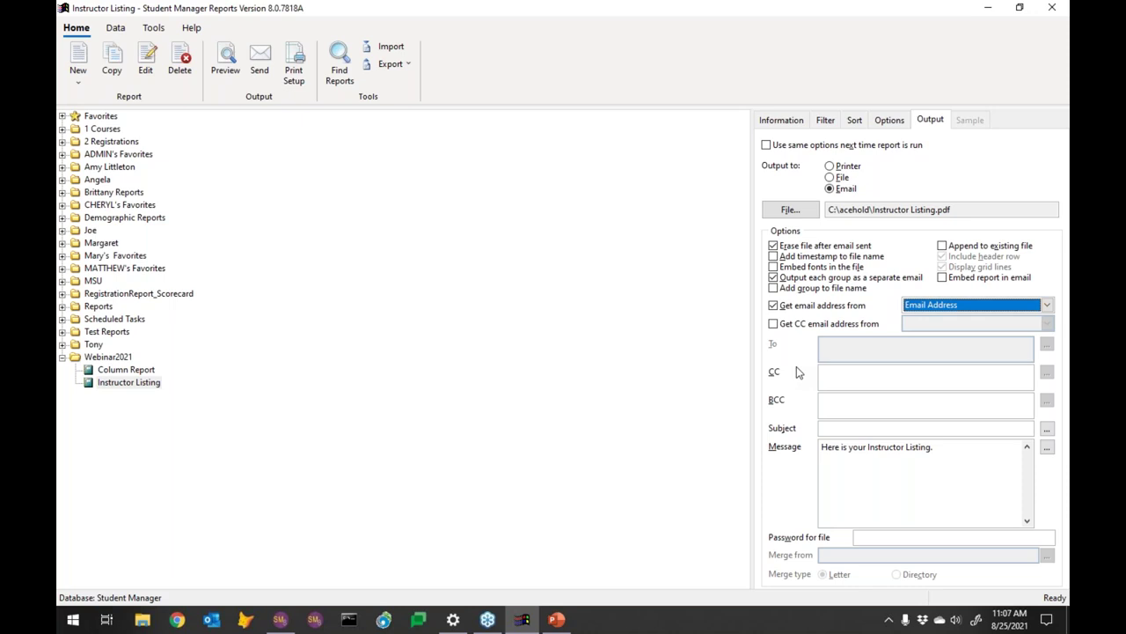
pyautogui.press('XF86AudioLowerVolume')
pyautogui.click(840, 378)
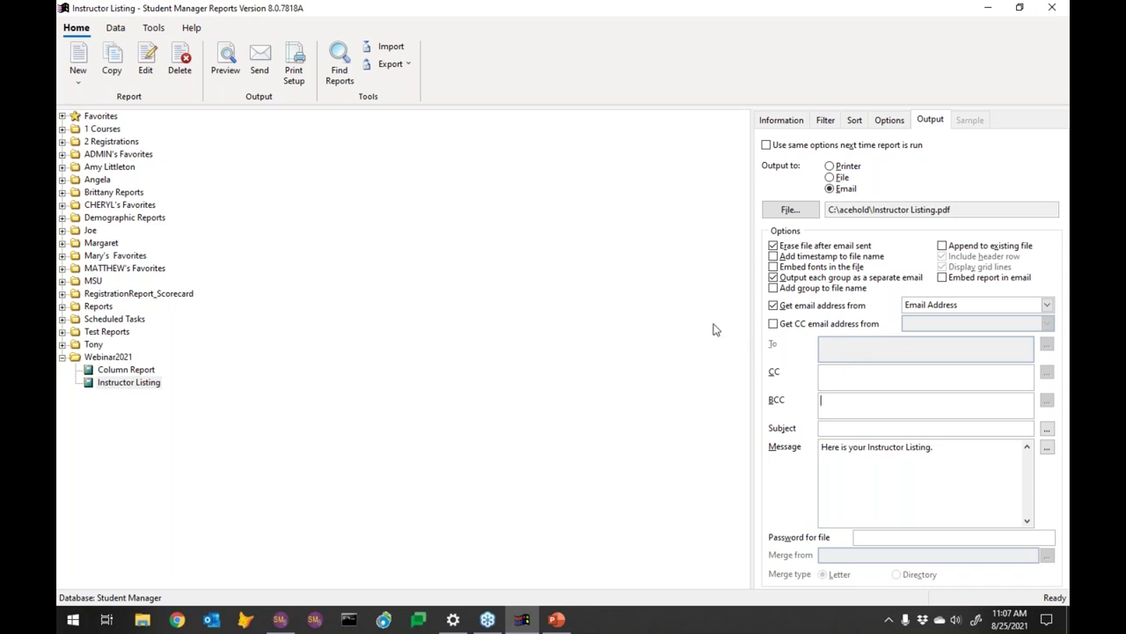
# Stop pulling recipients from a field and take CC addresses from Email Address instead
pyautogui.click(780, 307)
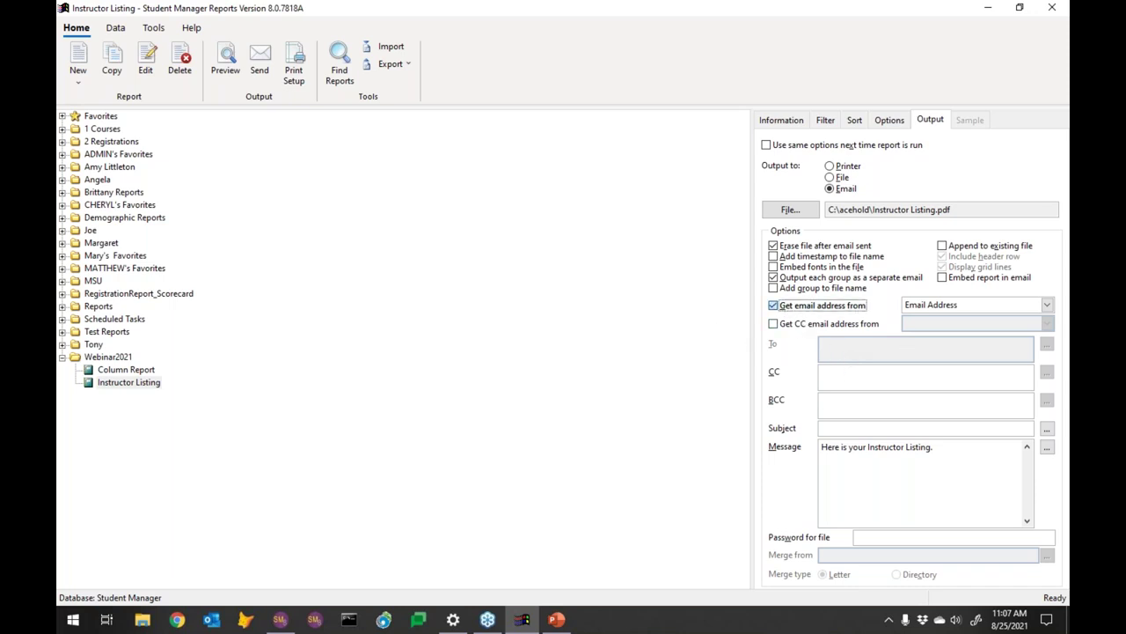
pyautogui.click(828, 343)
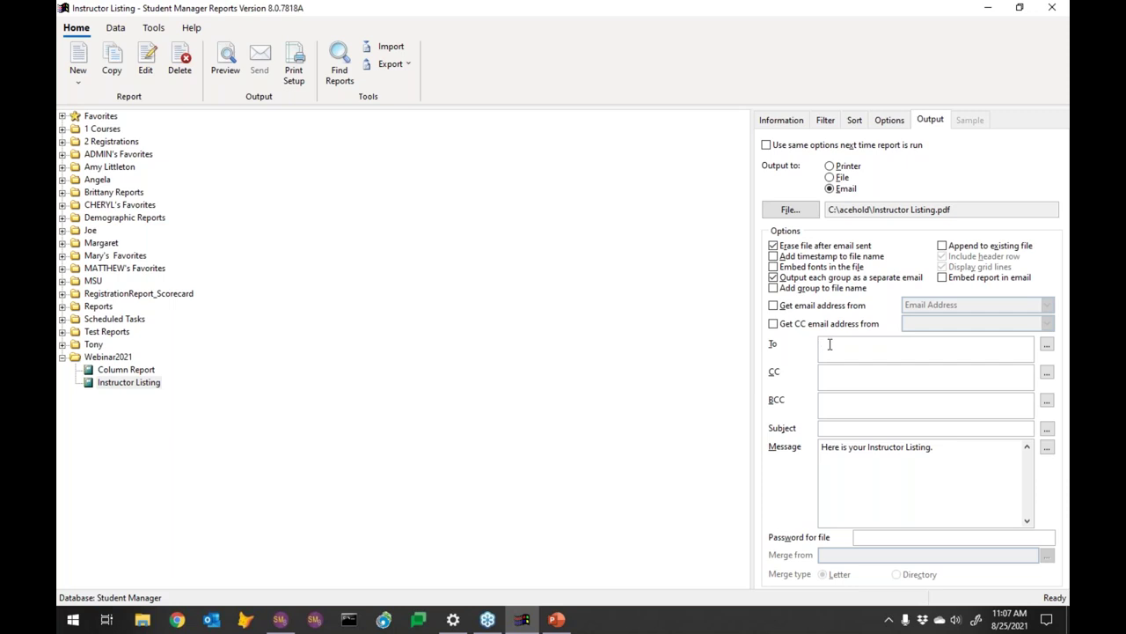
pyautogui.click(775, 324)
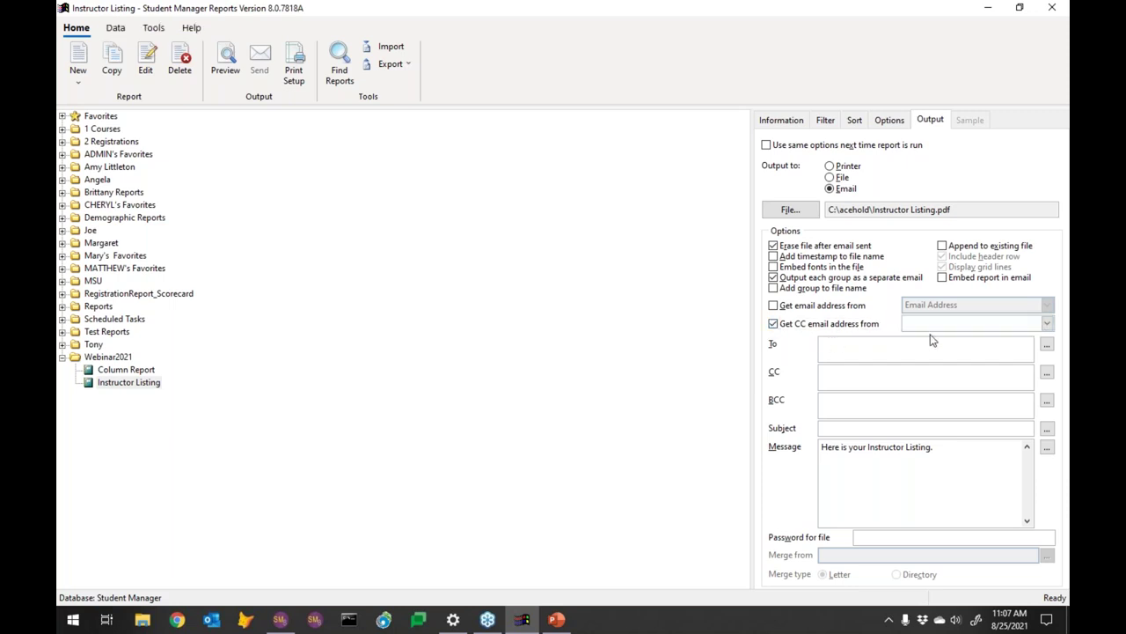
pyautogui.click(1048, 324)
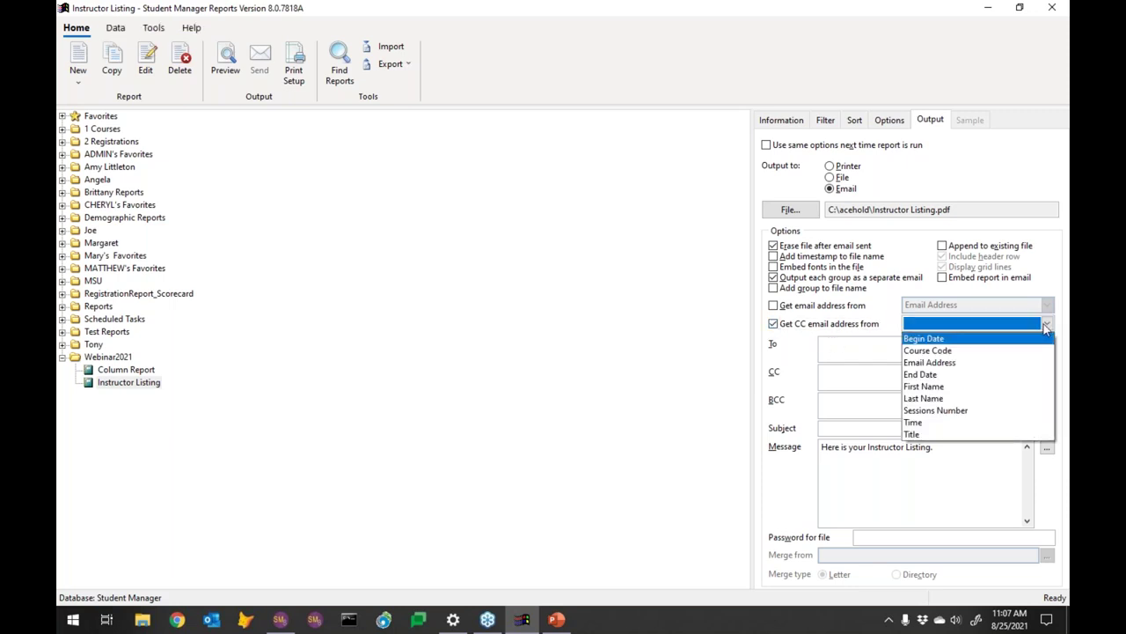
pyautogui.click(930, 362)
# Enter the fixed recipient's e-mail address in the To field
pyautogui.click(831, 348)
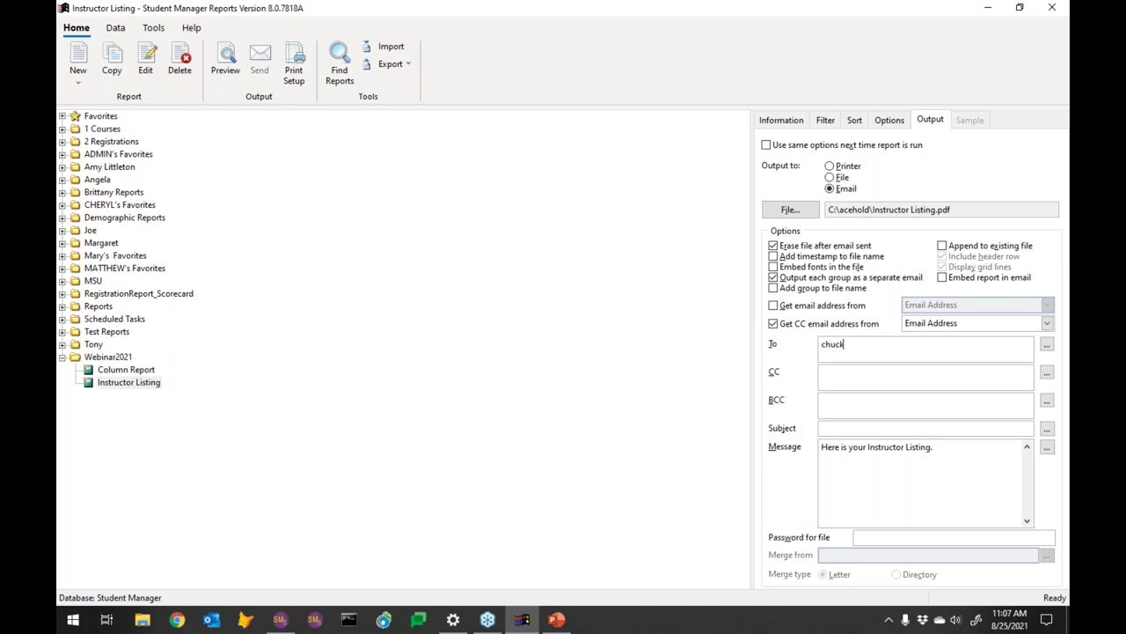
pyautogui.moveTo(553, 619)
# Launch the Schedule Report wizard for Instructor Listing from the Tools ribbon
pyautogui.click(154, 29)
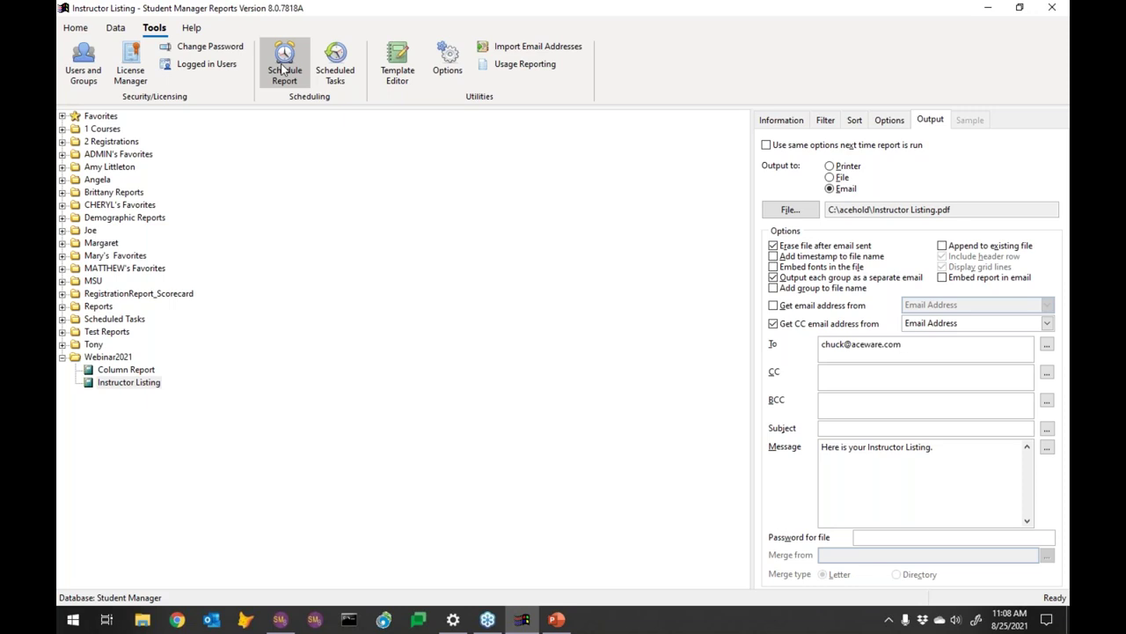
pyautogui.click(283, 69)
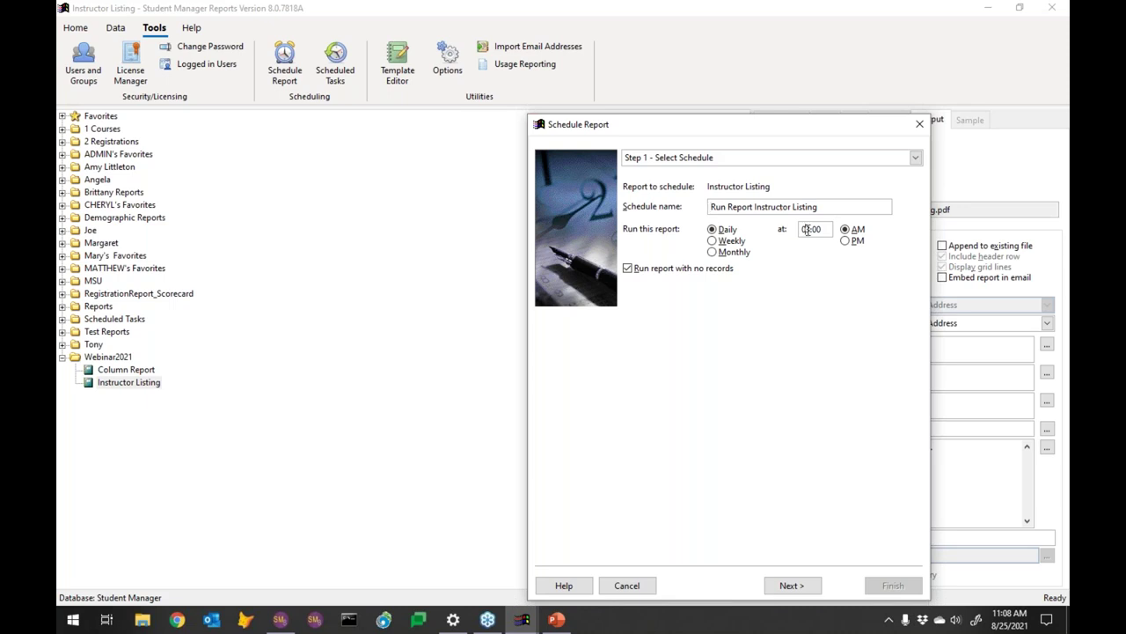
# Change the daily run time to 05:00 AM and advance to Step 2
pyautogui.write('5')
pyautogui.click(792, 586)
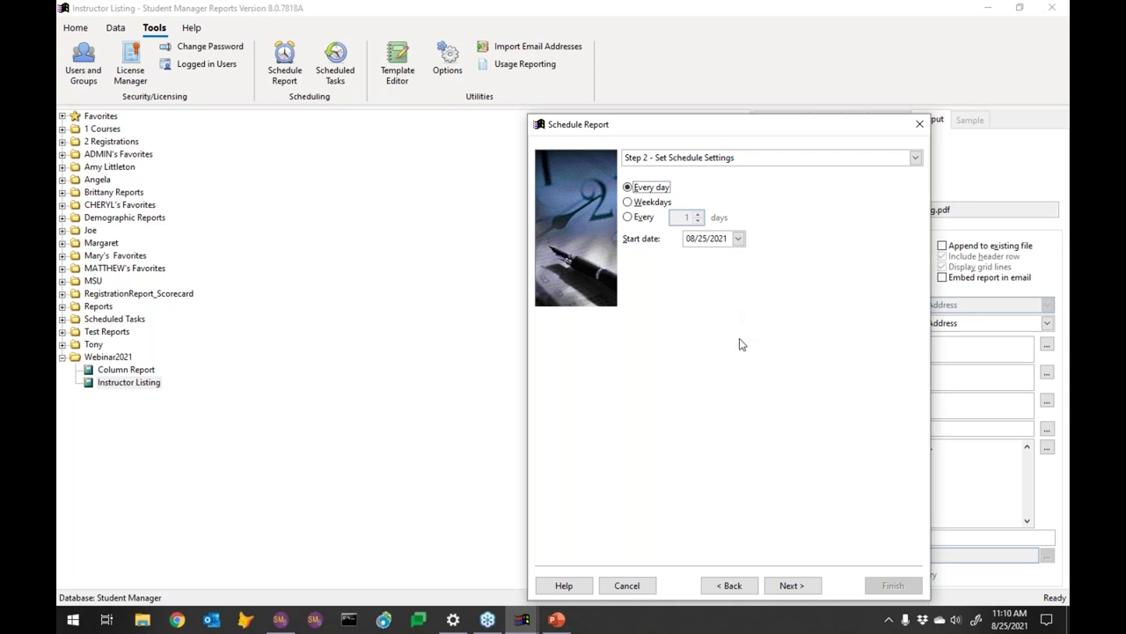
# Set the schedule start date to 08/26/2021 and advance to Step 3, Select Output
pyautogui.click(738, 238)
pyautogui.click(784, 331)
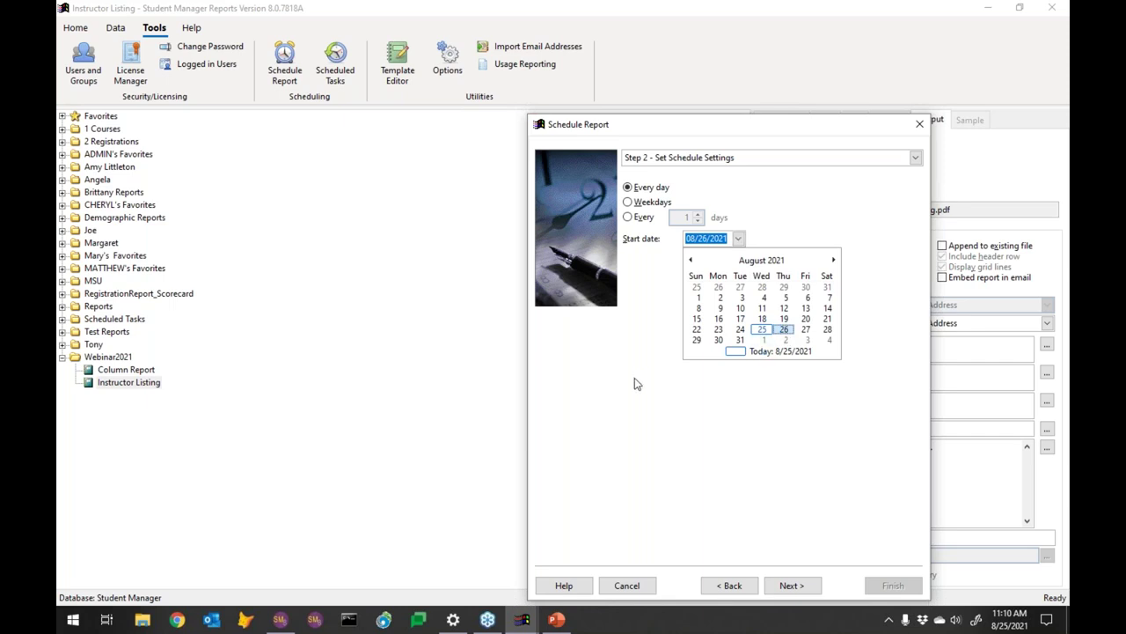
pyautogui.click(784, 331)
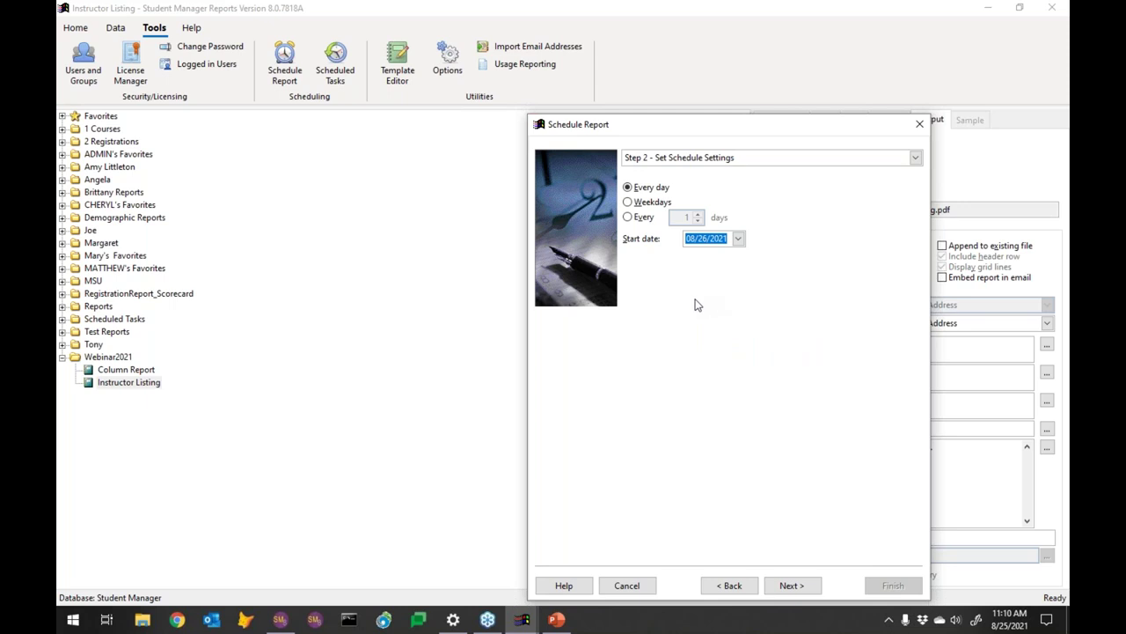
pyautogui.click(793, 587)
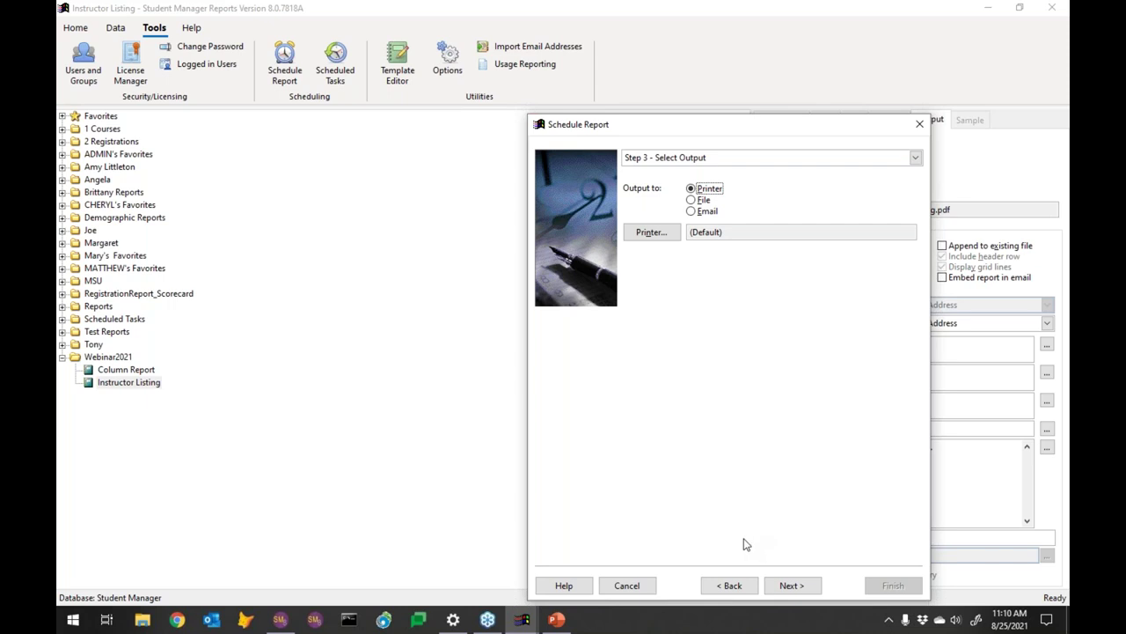
# Set output to Email as one message with CC lookup off, and select the recipient name
pyautogui.click(691, 200)
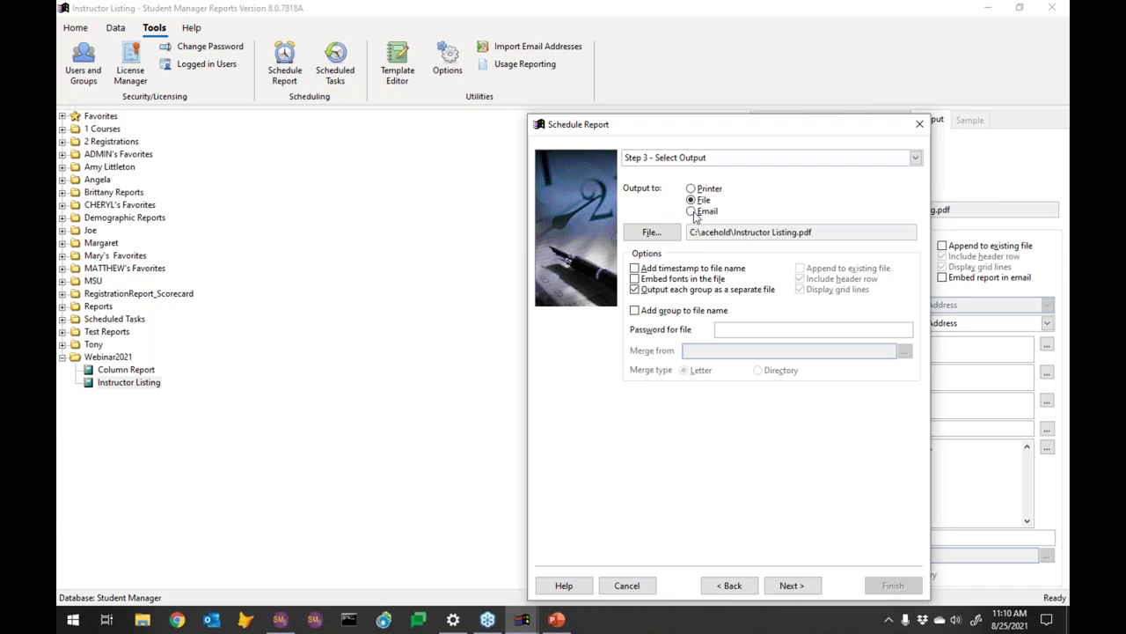
pyautogui.click(691, 212)
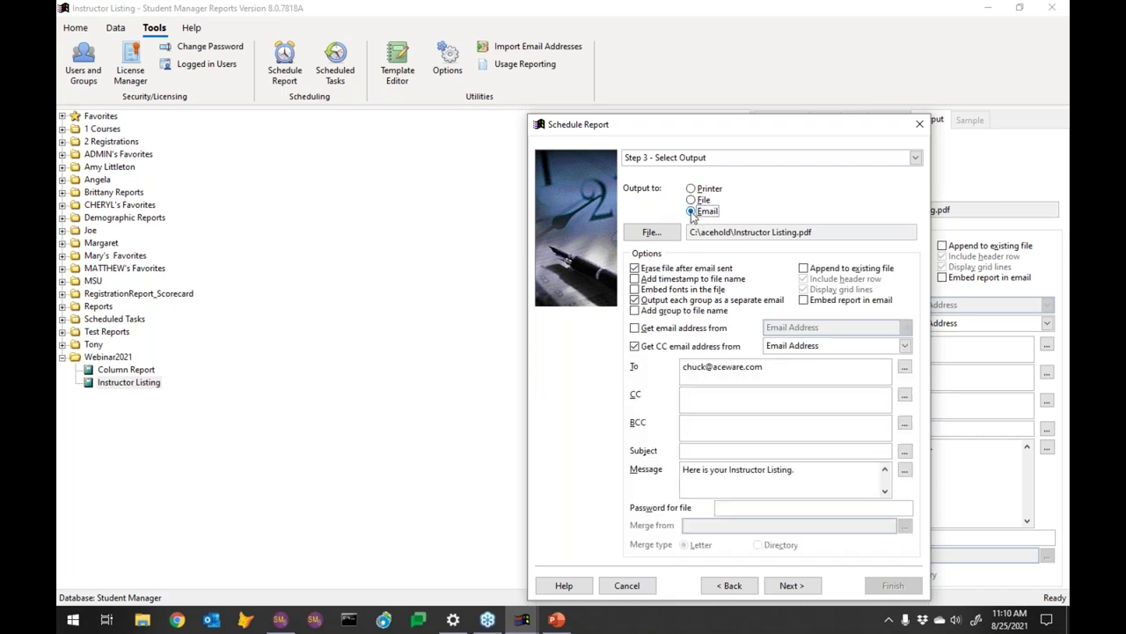
pyautogui.click(707, 401)
pyautogui.click(638, 348)
pyautogui.click(638, 349)
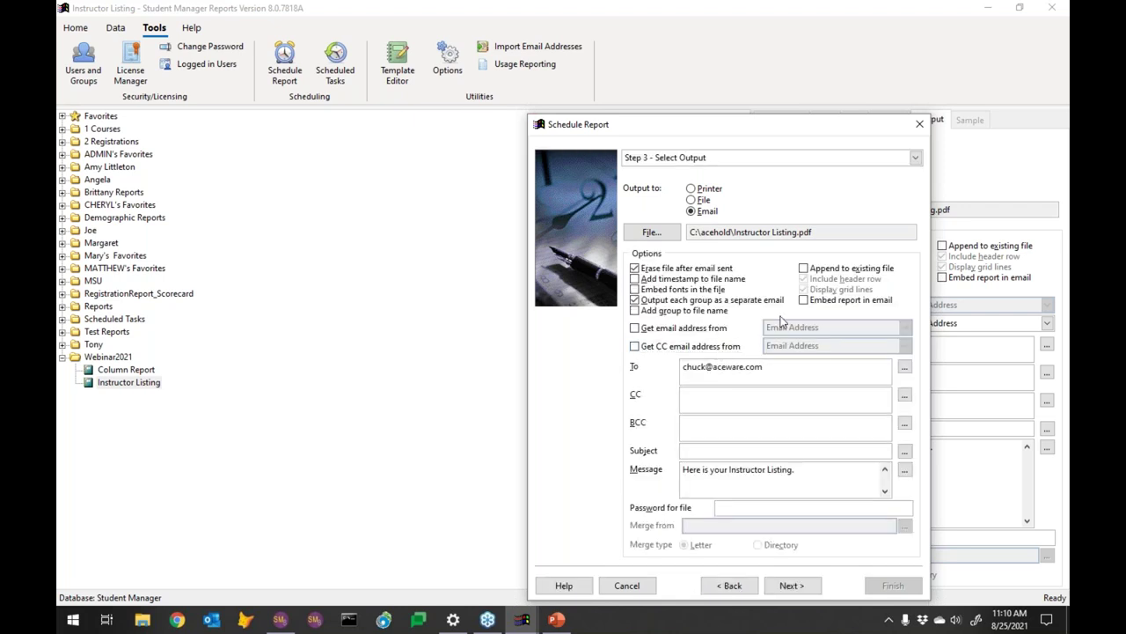
pyautogui.click(639, 303)
pyautogui.click(718, 379)
pyautogui.moveTo(682, 368); pyautogui.dragTo(704, 368)
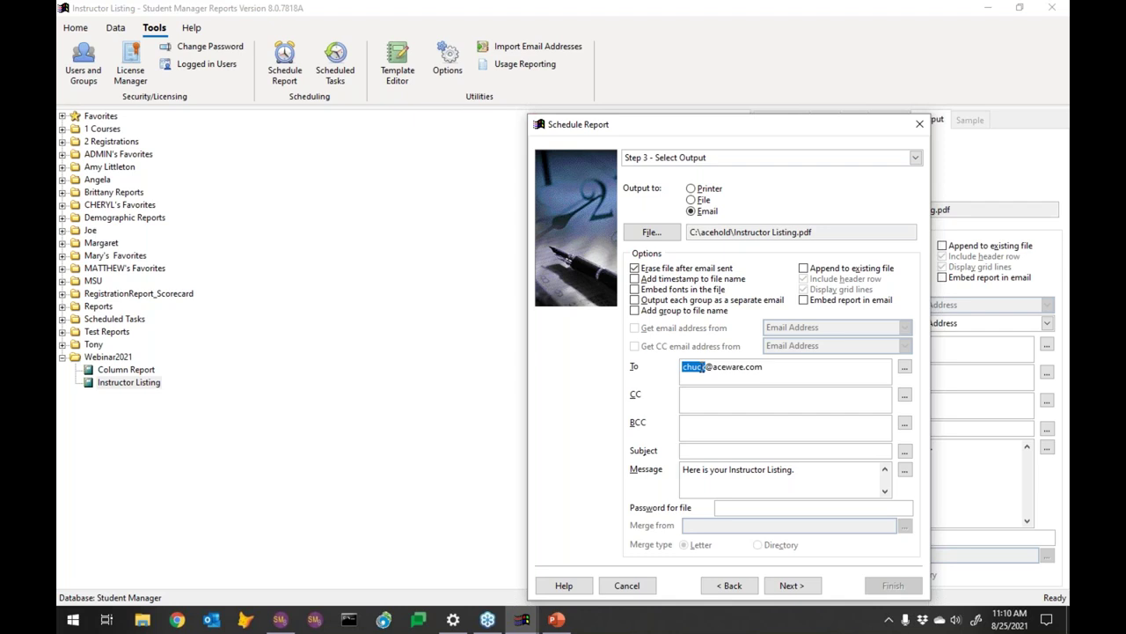
# Put the new recipient's name in the To address and set the subject to 'Instructor Listing'
pyautogui.write('sharon')
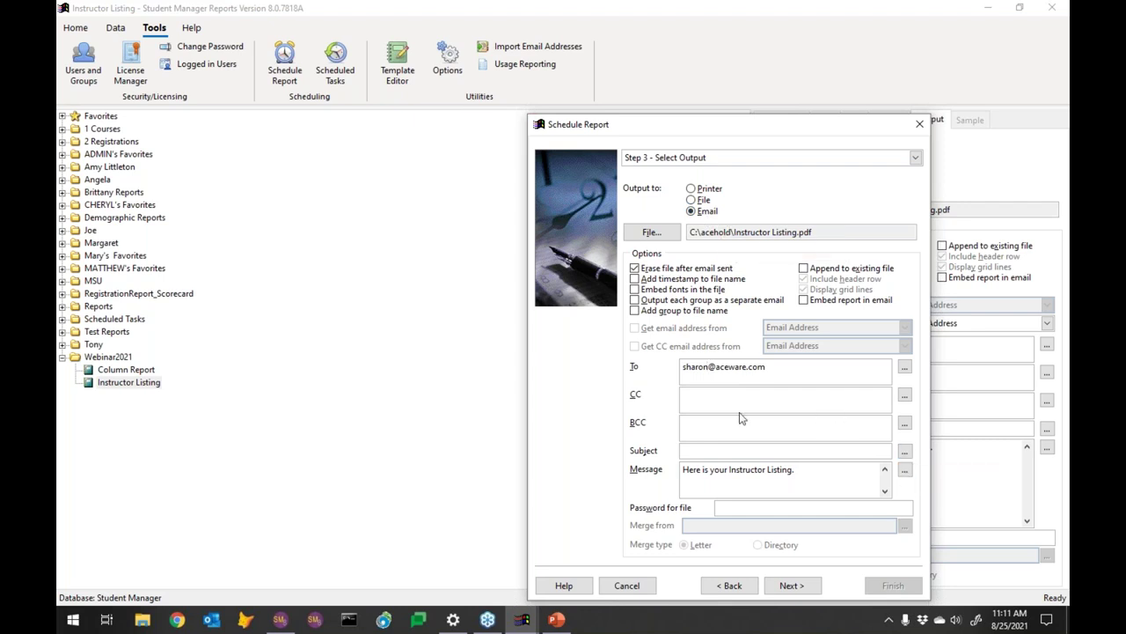
pyautogui.click(714, 454)
pyautogui.write('Instructor Listing')
pyautogui.click(790, 585)
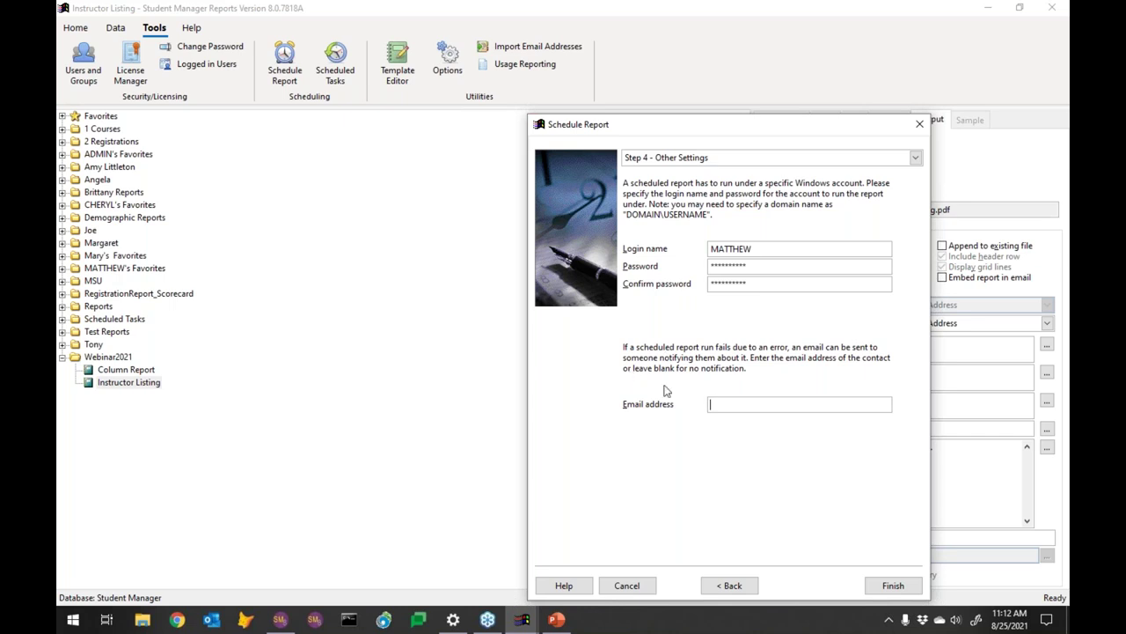
# Enter the failure-notification contact's e-mail address on Step 4 and finish the schedule
pyautogui.click(711, 402)
pyautogui.click(891, 586)
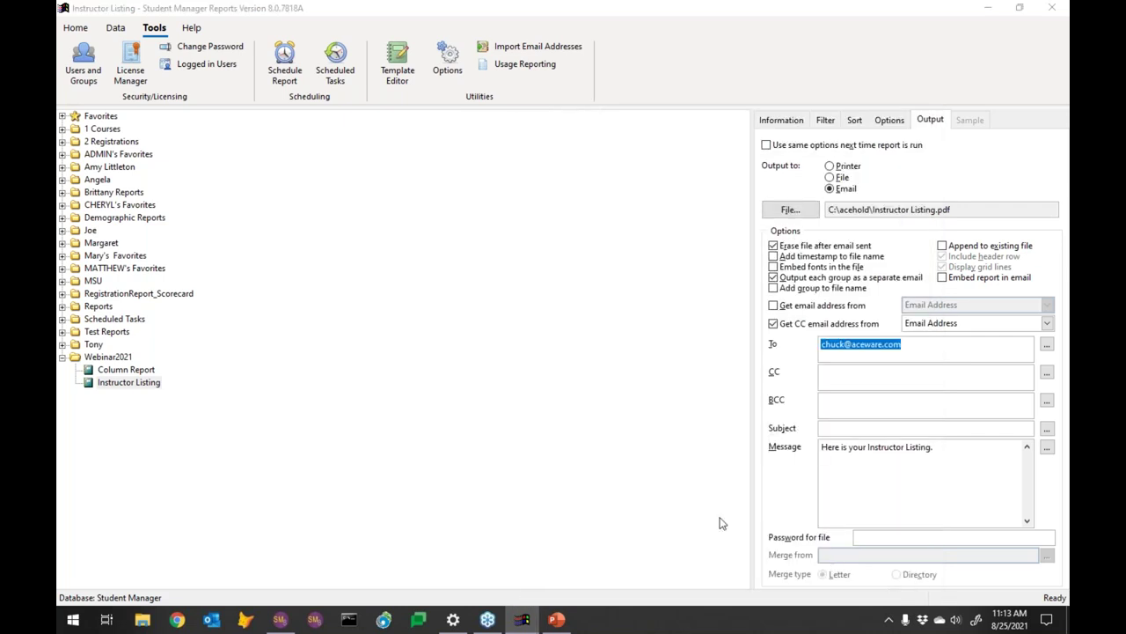
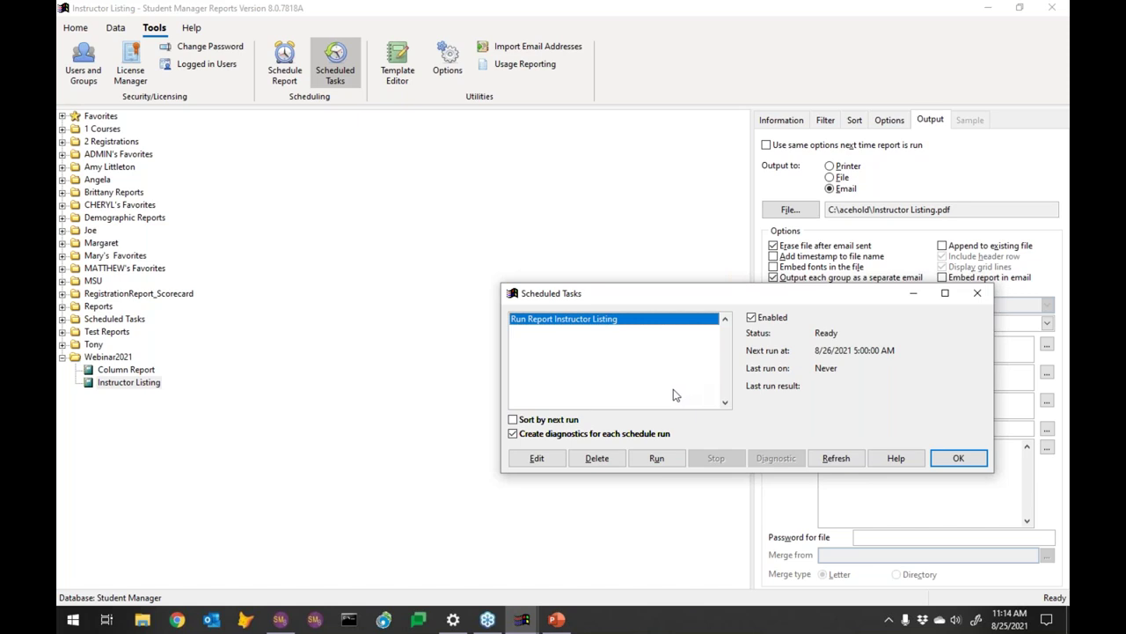
# Delete the Instructor Listing scheduled run, confirm it, and close the Scheduled Tasks list
pyautogui.click(597, 458)
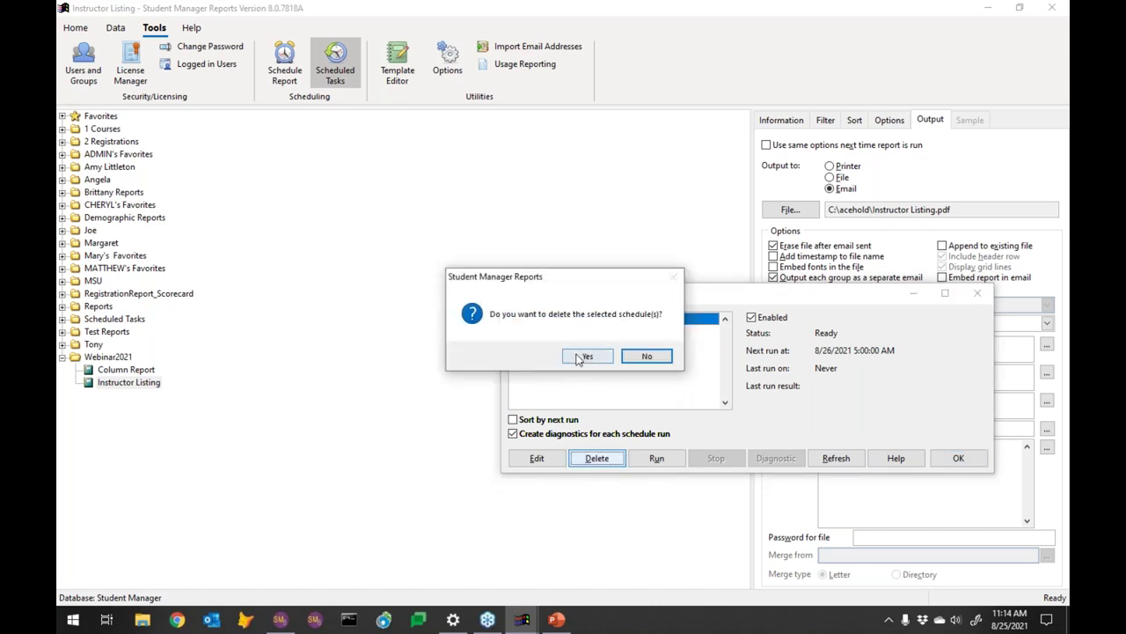
pyautogui.click(584, 356)
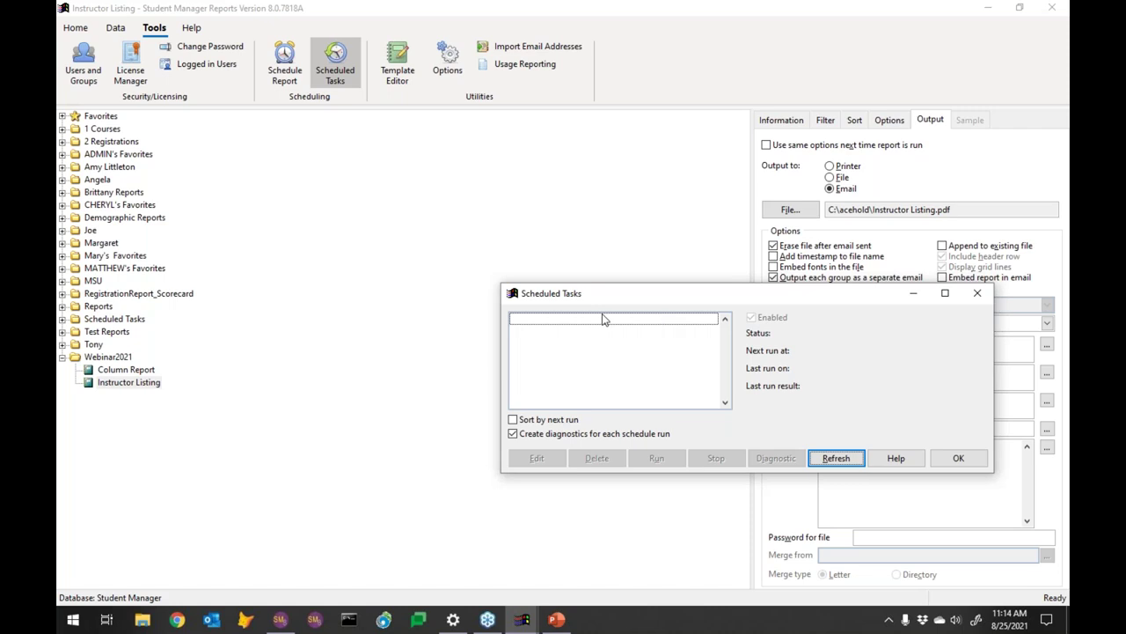
pyautogui.click(959, 458)
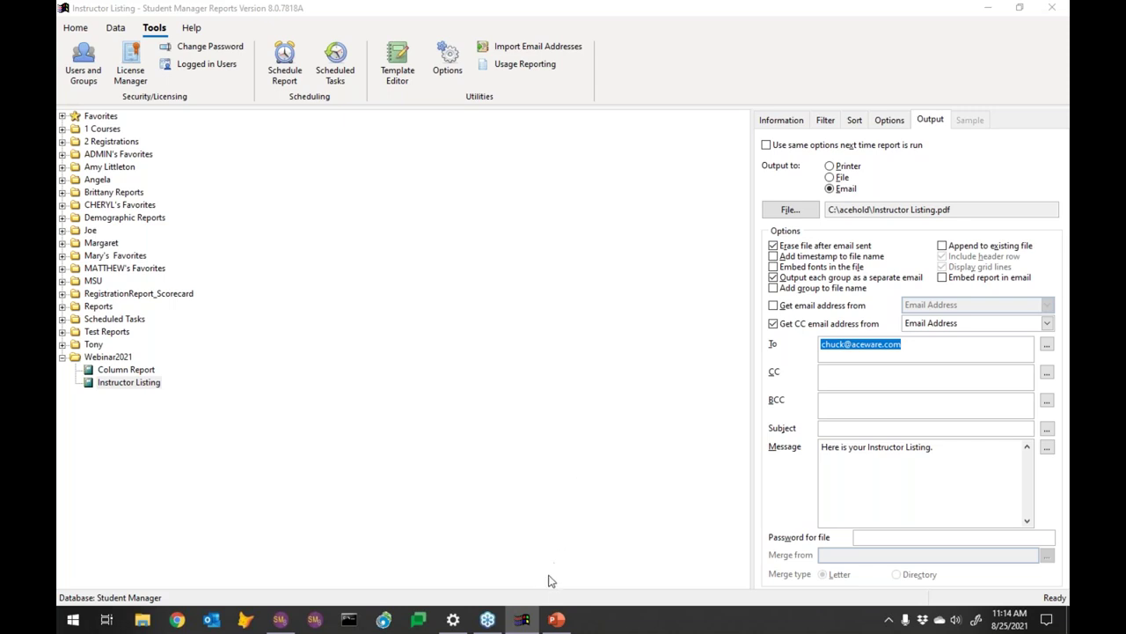
pyautogui.click(554, 618)
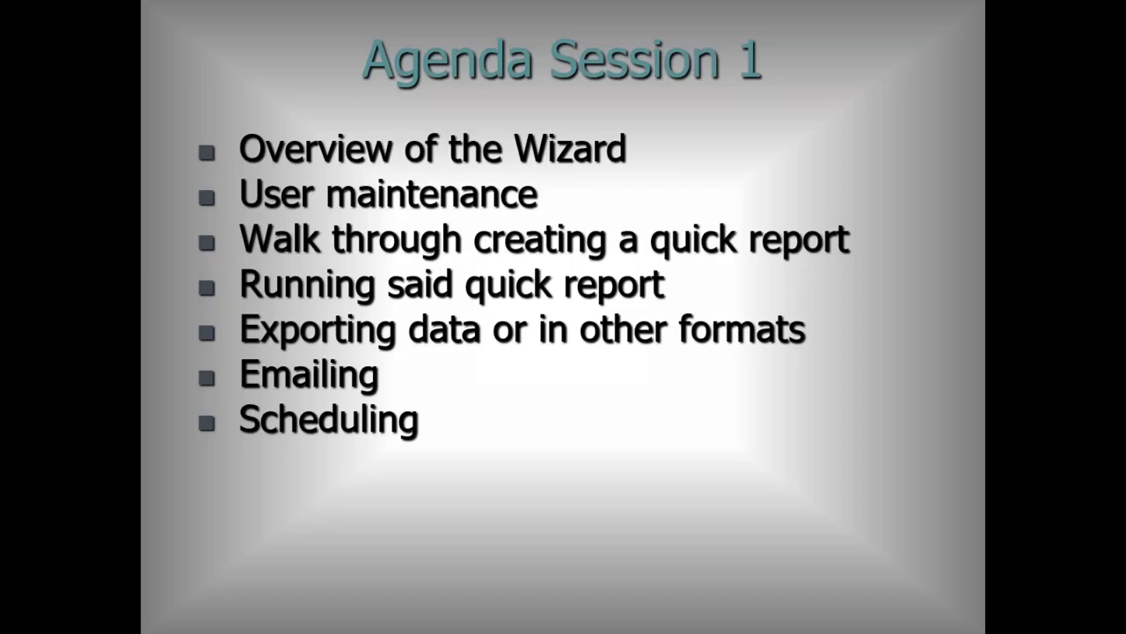
pyautogui.press('Right')
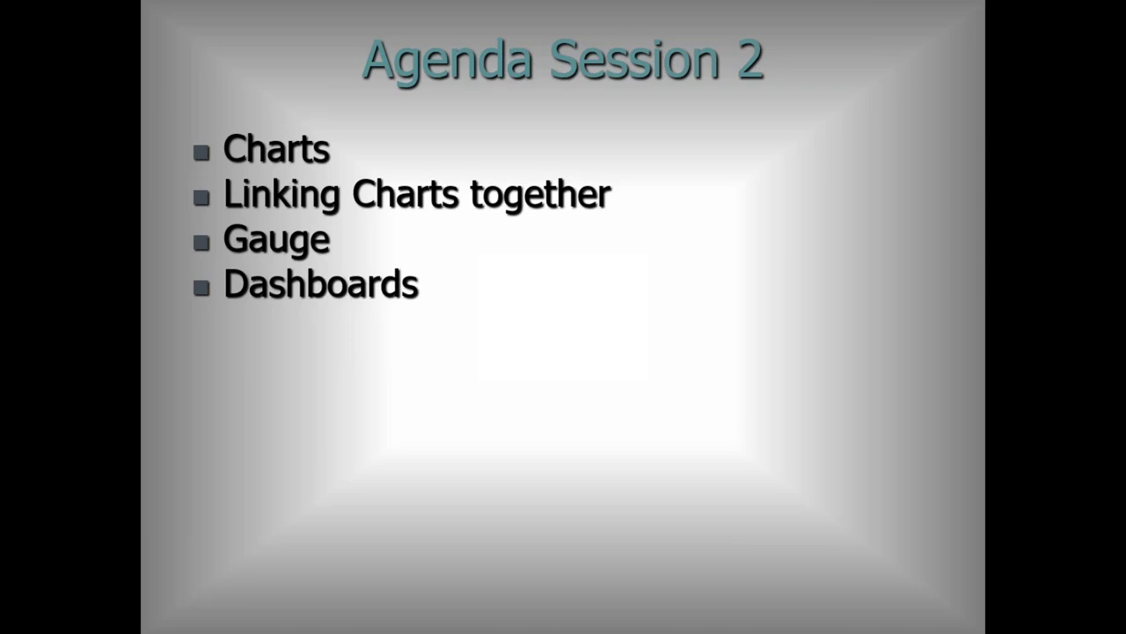
pyautogui.hotkey('alt', 'Tab')
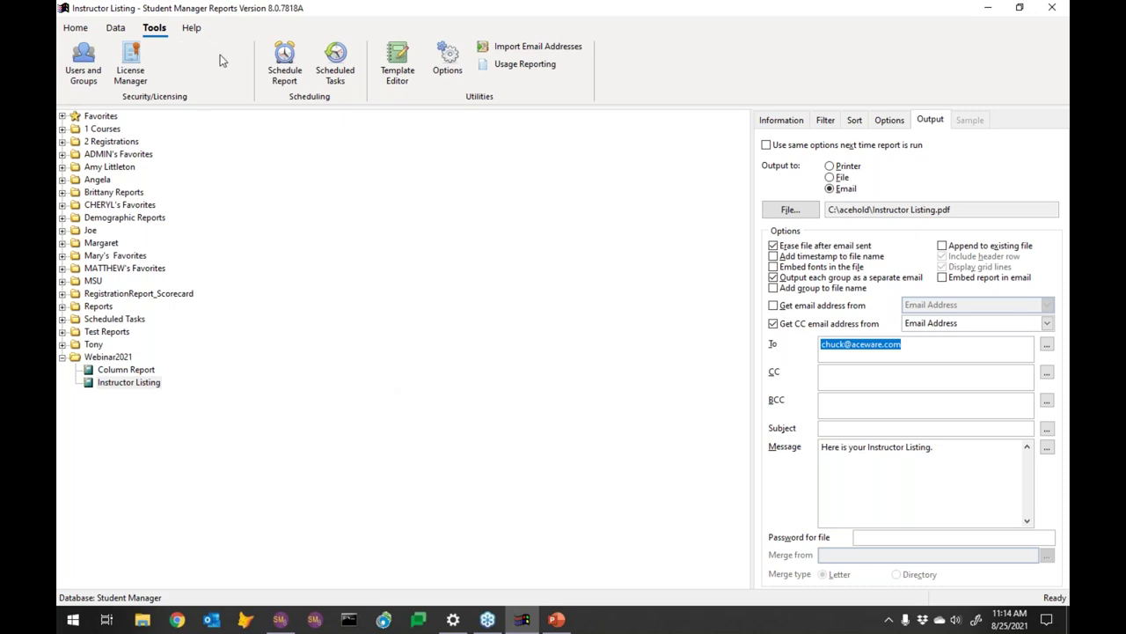
# Start a new Chart Report from the New menu in the Webinar2021 folder
pyautogui.click(77, 29)
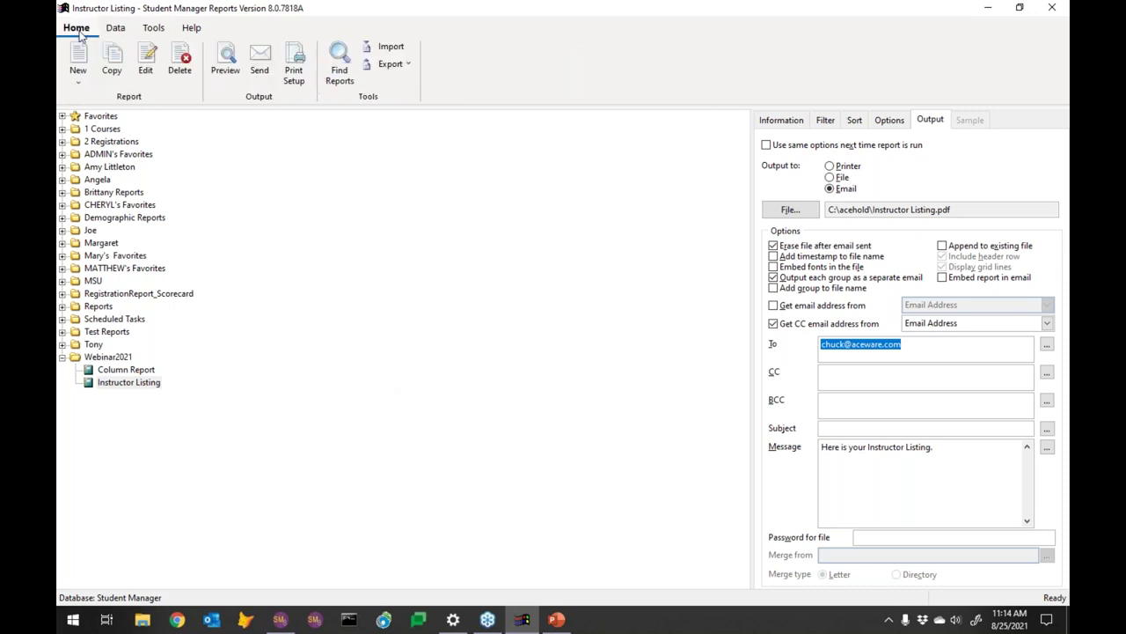
pyautogui.click(85, 88)
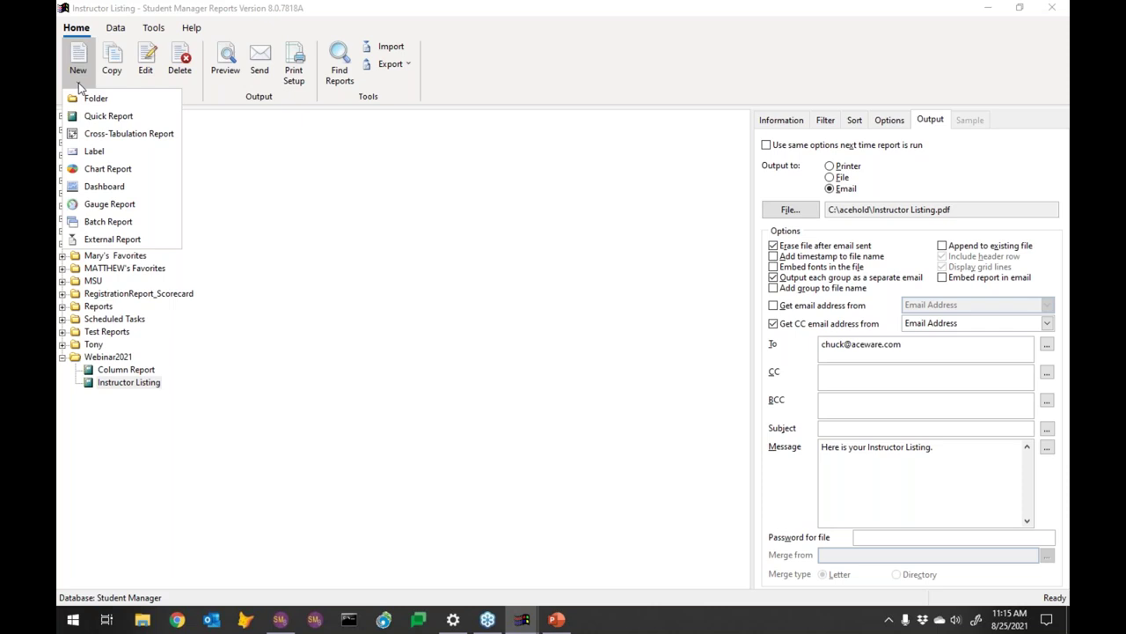
pyautogui.click(111, 173)
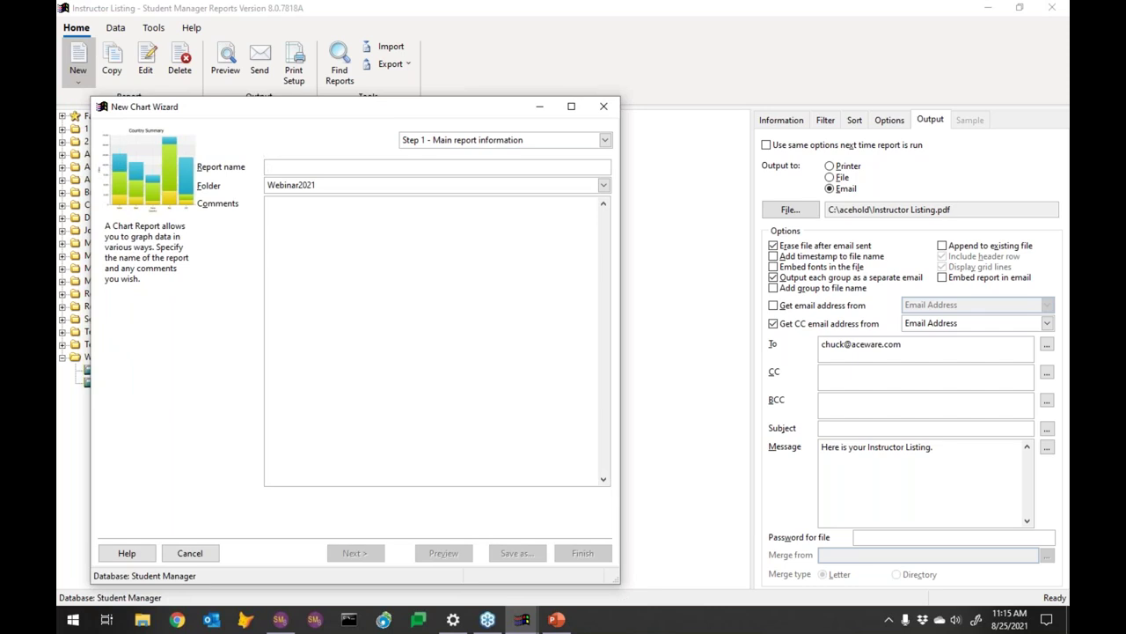
# Name the chart report 'Course Enrollment by Subject' and continue to data selection
pyautogui.write('Course')
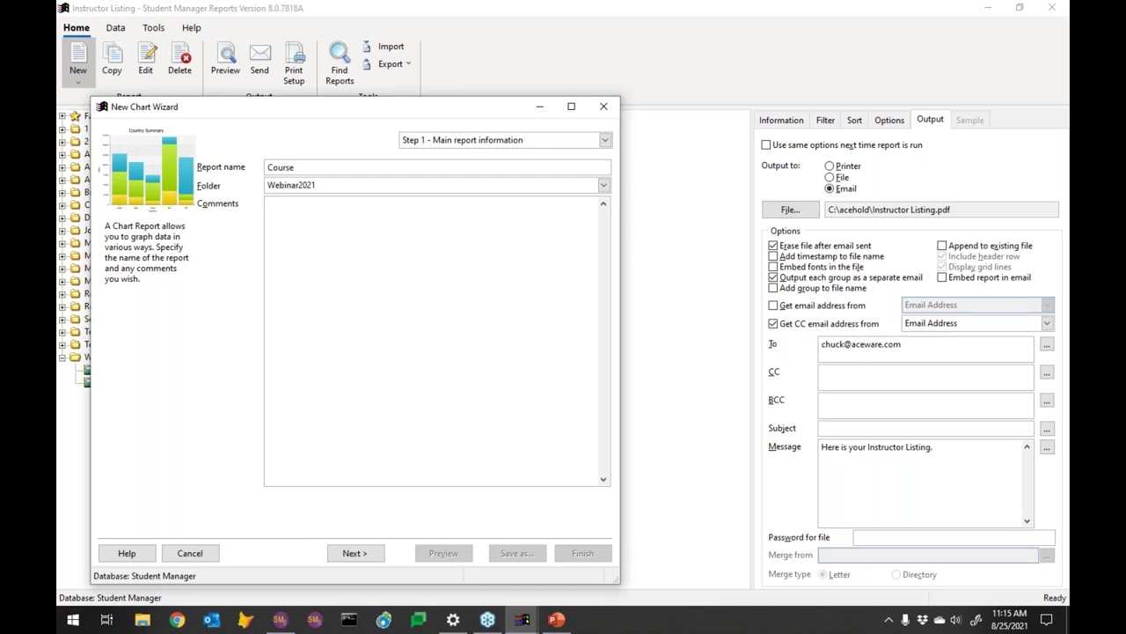
pyautogui.write(' Enrollment by Subject')
pyautogui.click(355, 552)
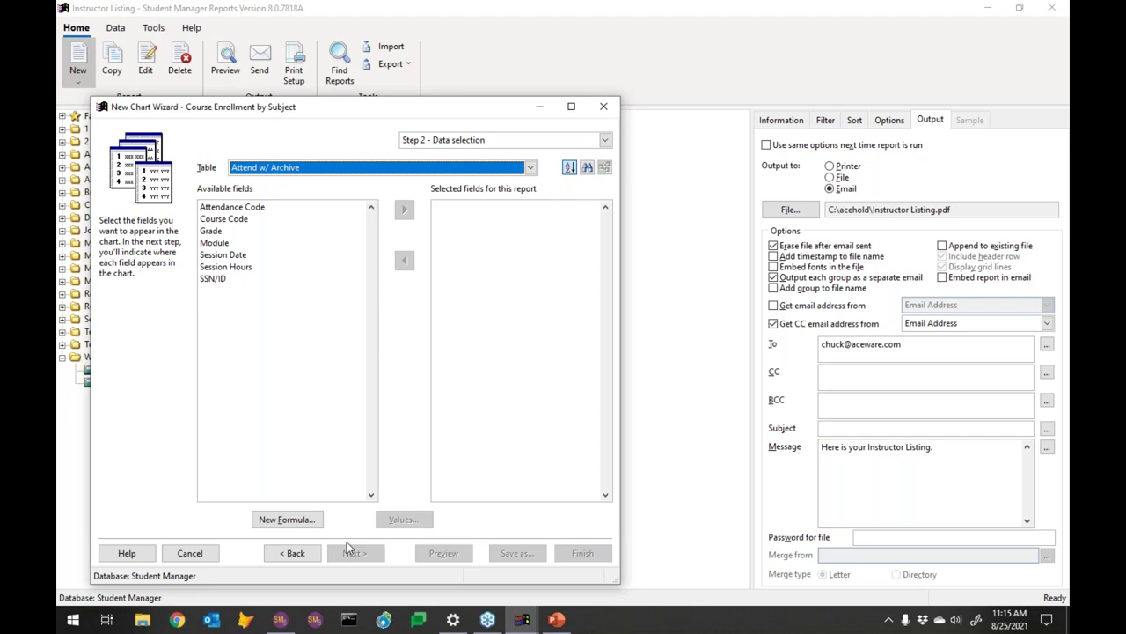
# Use the Course table with Enrollment Count and Subject Code as selected fields, then continue
pyautogui.click(295, 552)
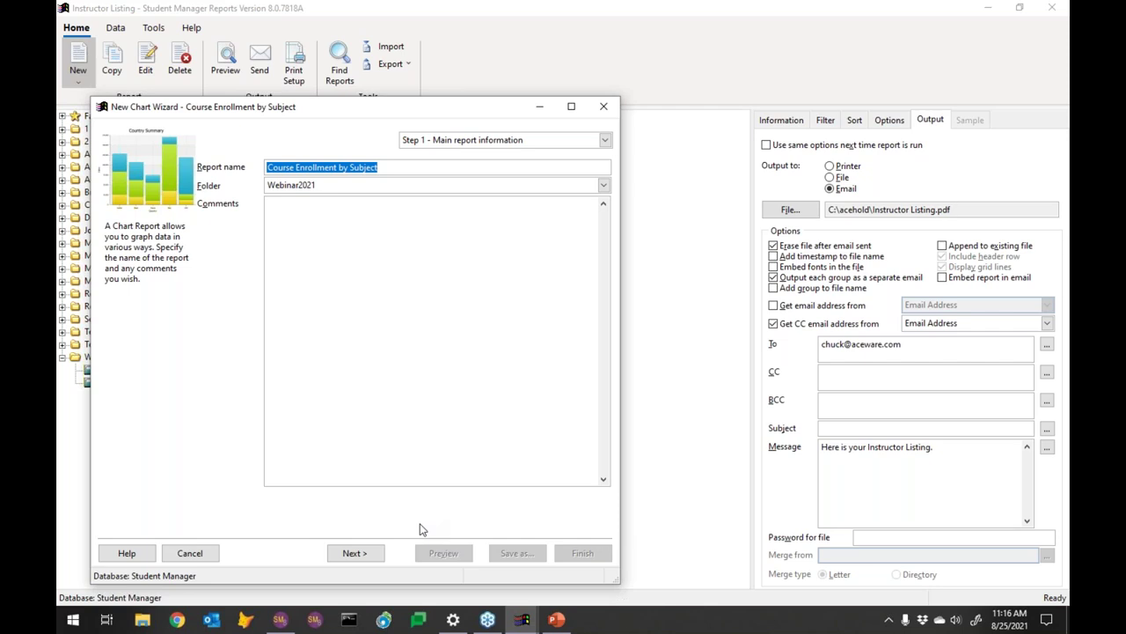
pyautogui.click(354, 552)
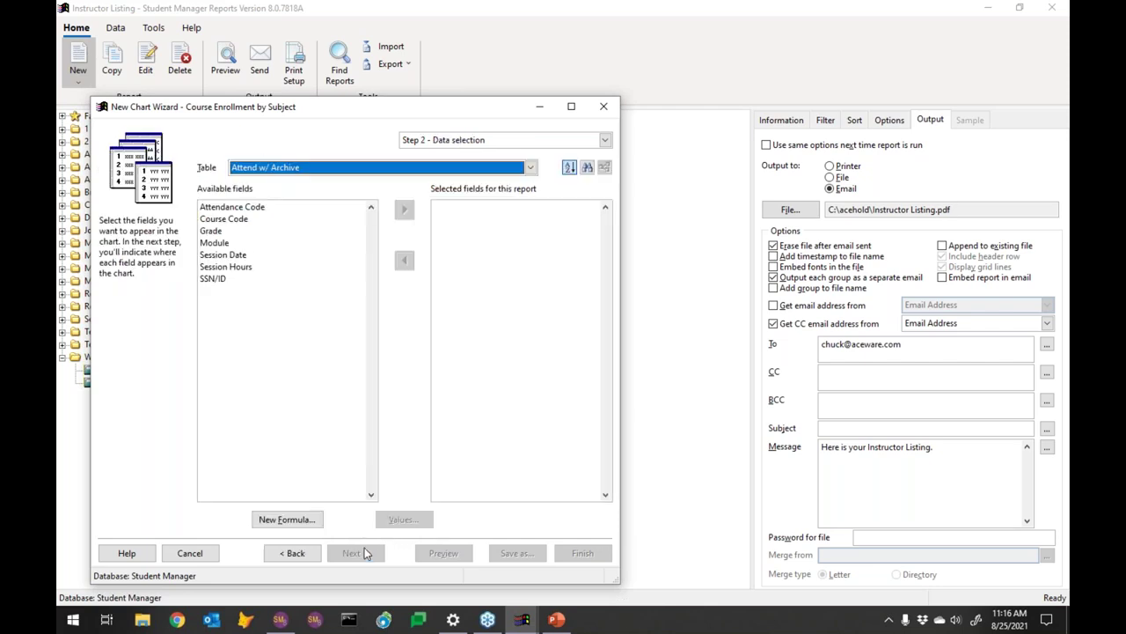
pyautogui.click(530, 167)
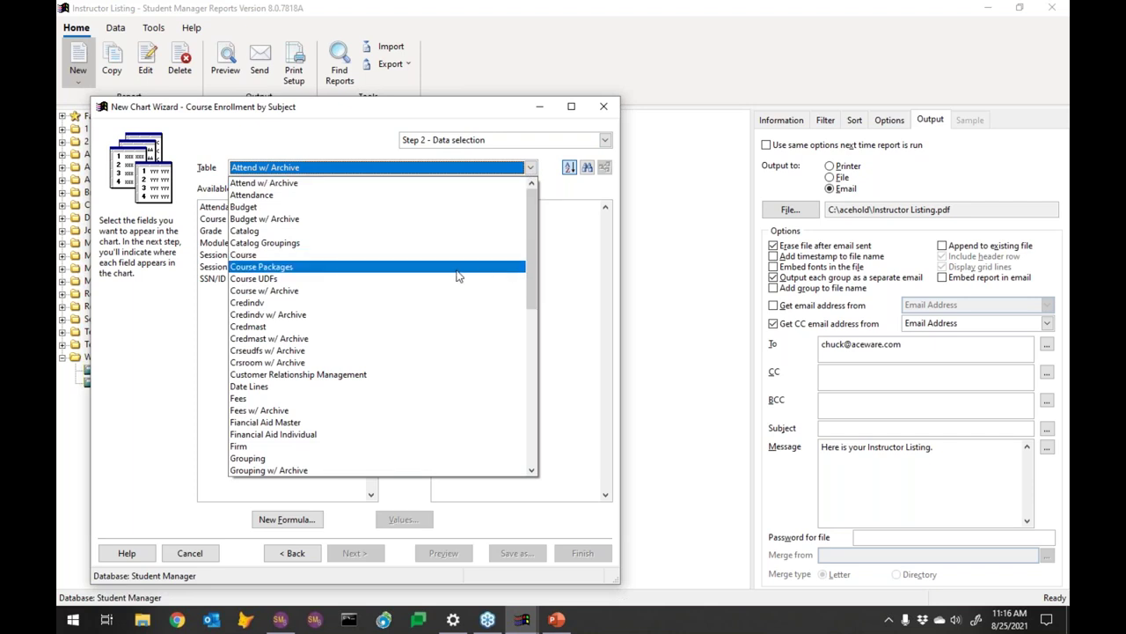
pyautogui.click(355, 254)
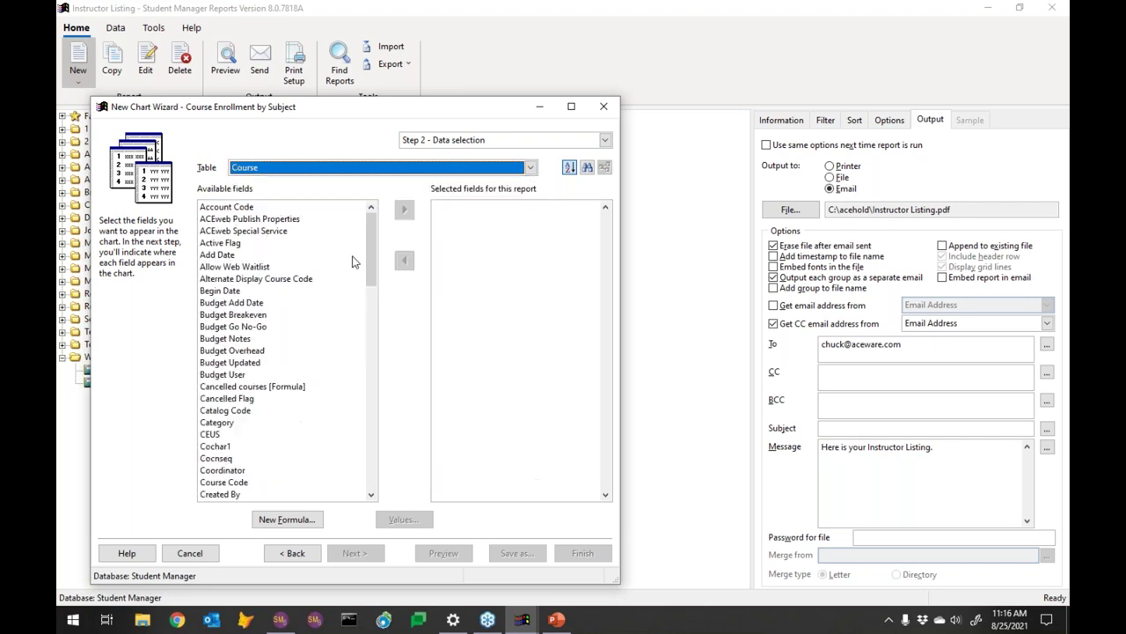
pyautogui.click(369, 324)
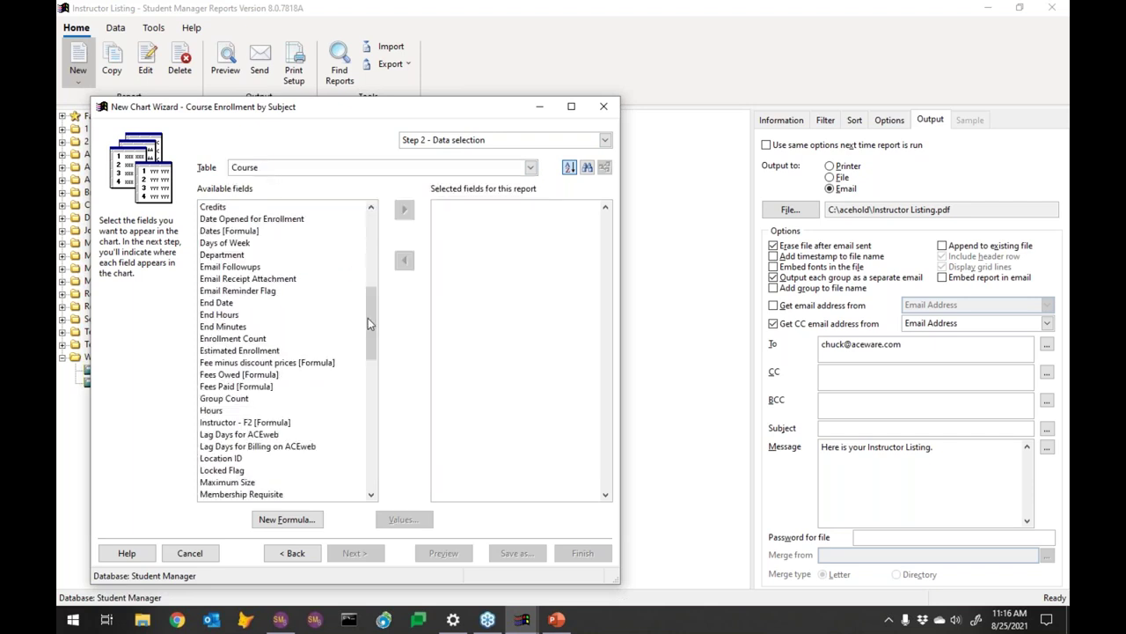
pyautogui.doubleClick(244, 338)
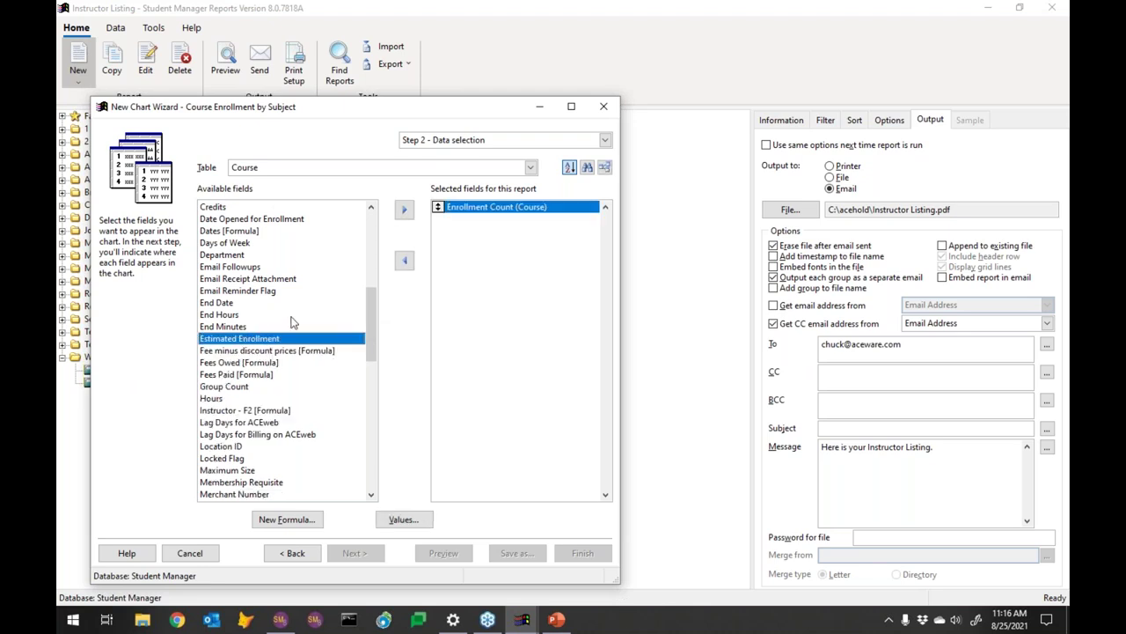
pyautogui.click(371, 387)
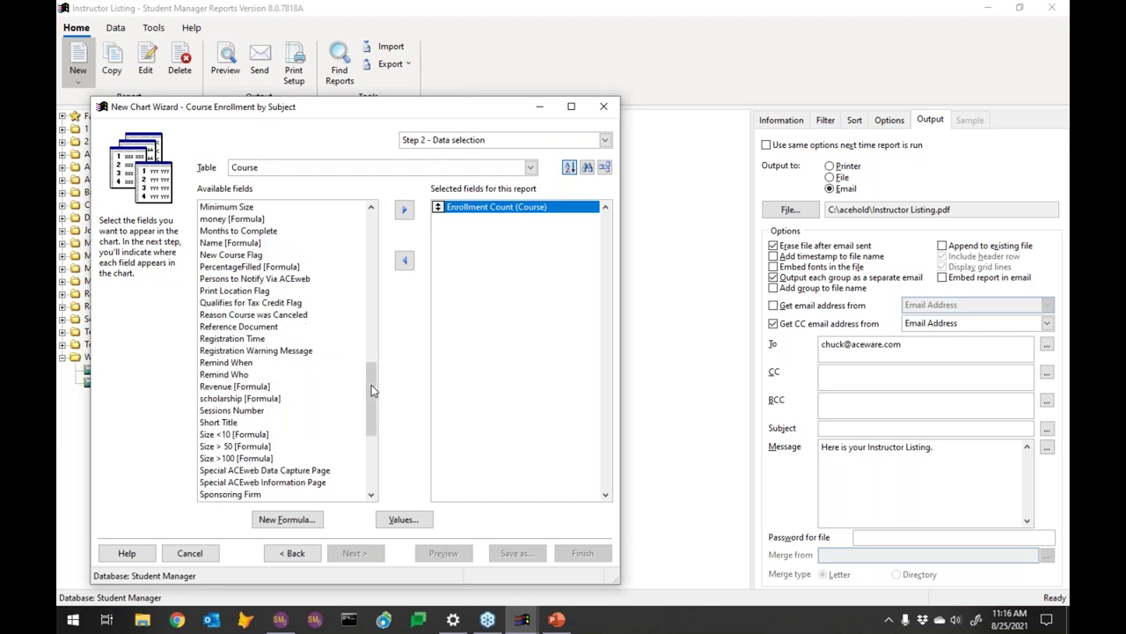
pyautogui.scroll(-2, 372, 392)
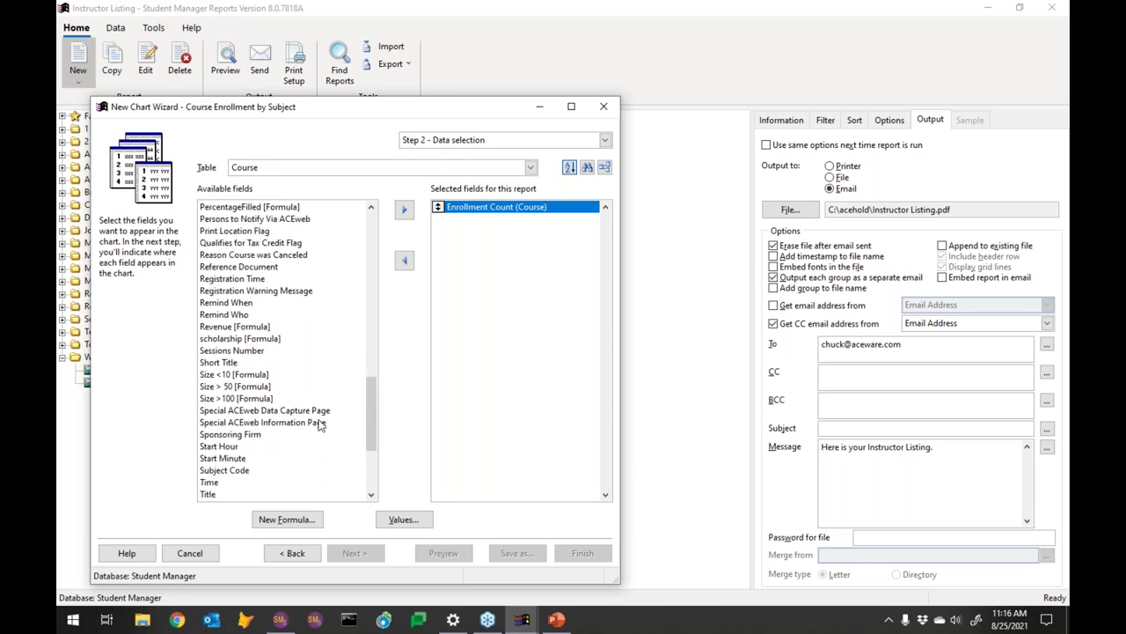
pyautogui.doubleClick(230, 470)
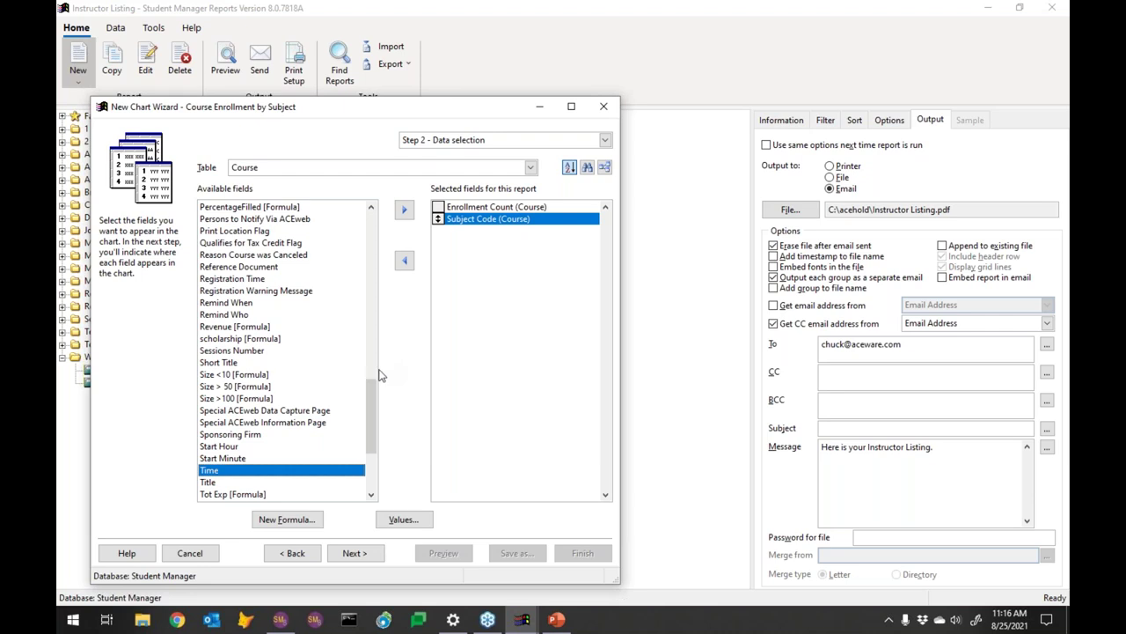
pyautogui.click(368, 553)
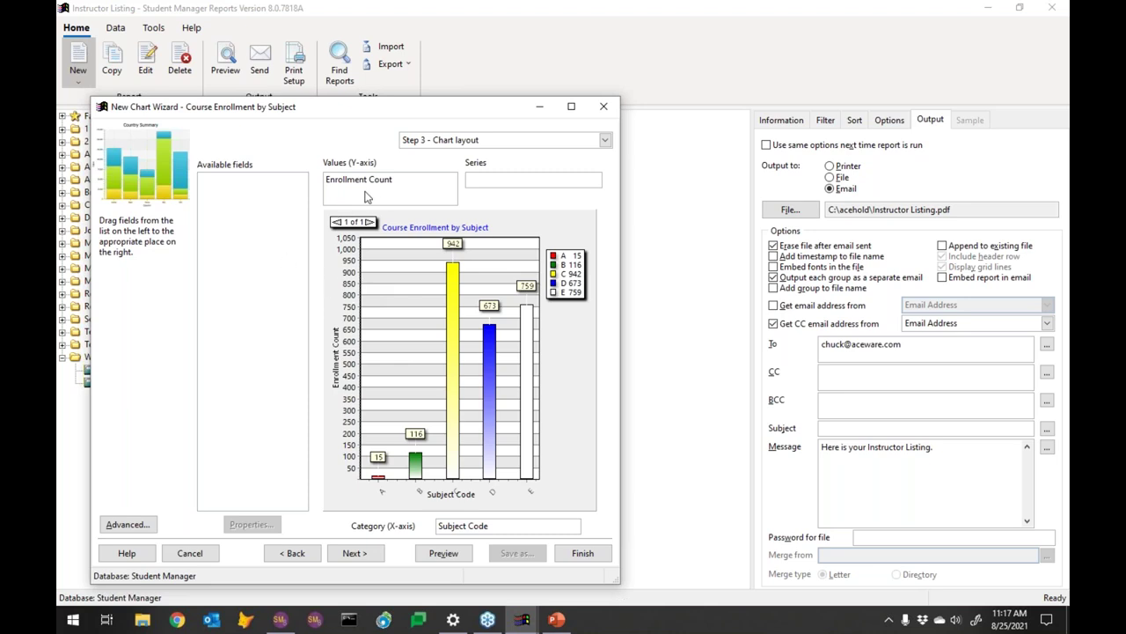
# Open the Properties dialog for the Enrollment Count Y-axis value
pyautogui.moveTo(393, 192)
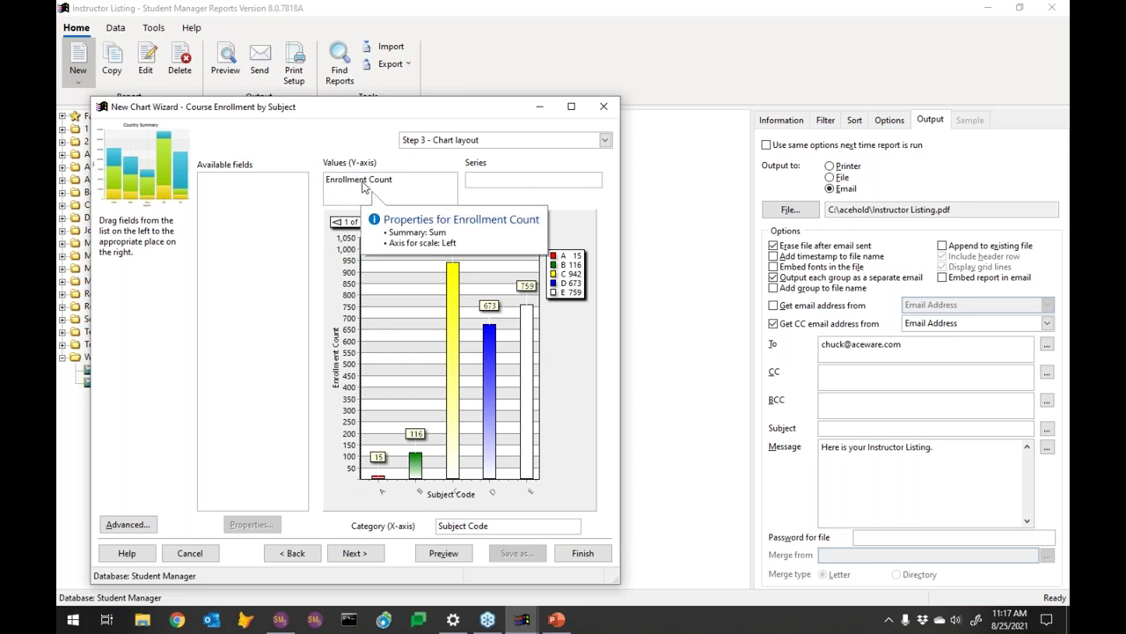
pyautogui.click(364, 183)
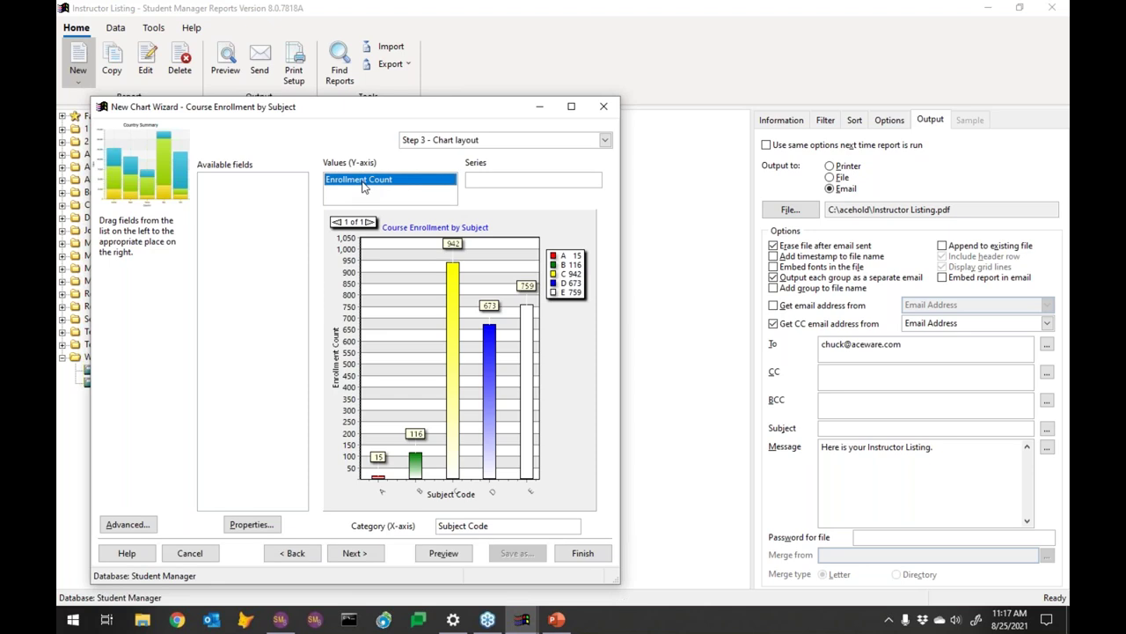
pyautogui.click(251, 525)
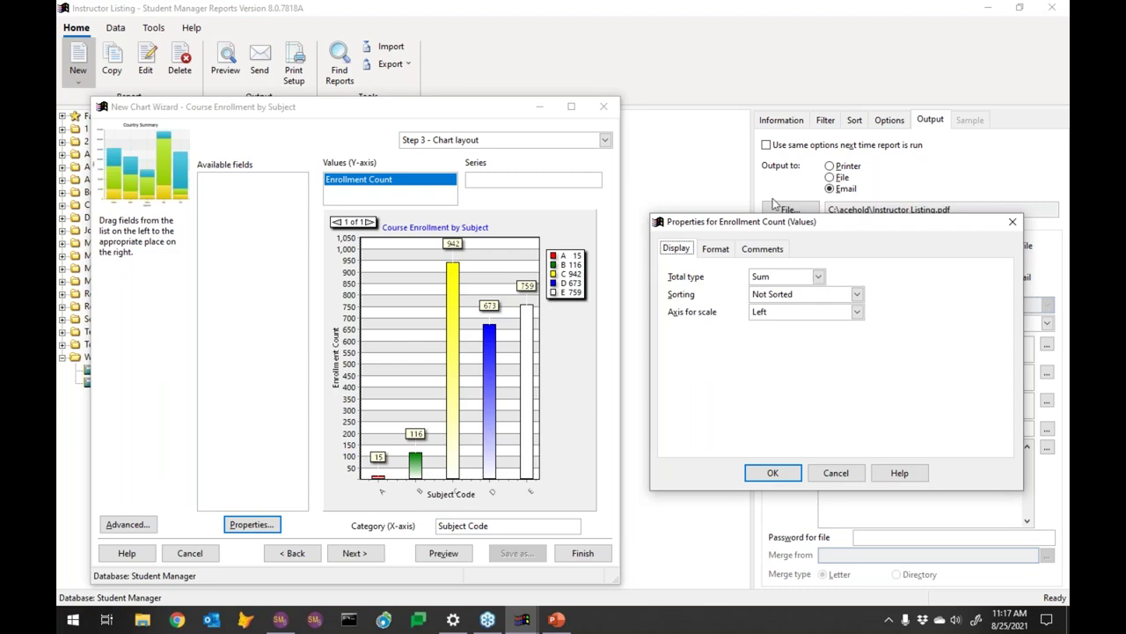
pyautogui.click(784, 278)
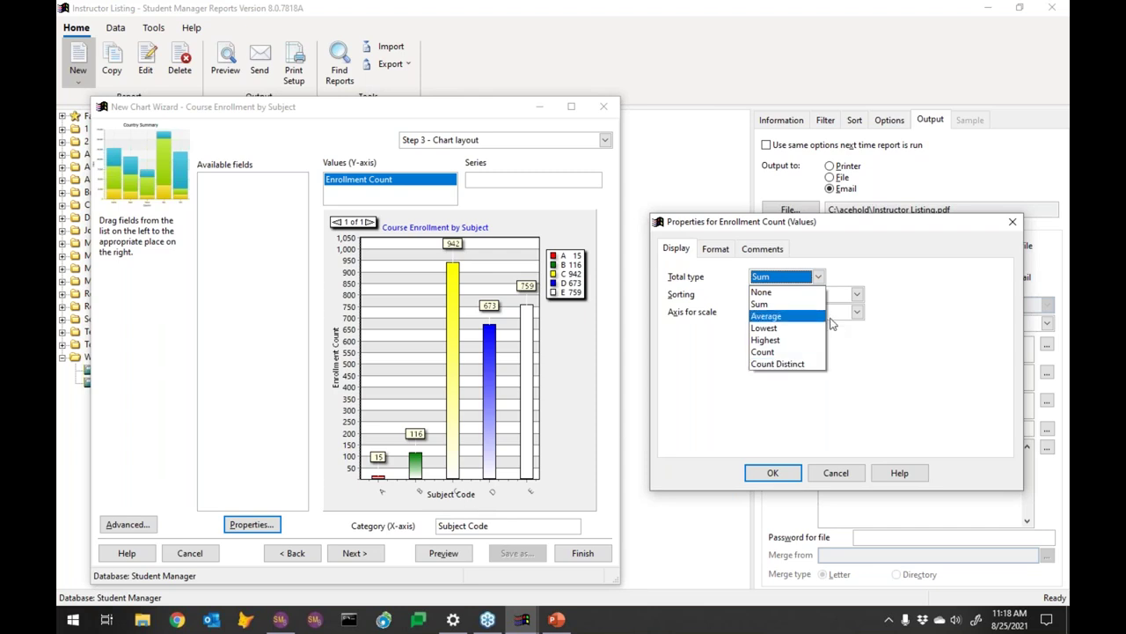
pyautogui.click(885, 383)
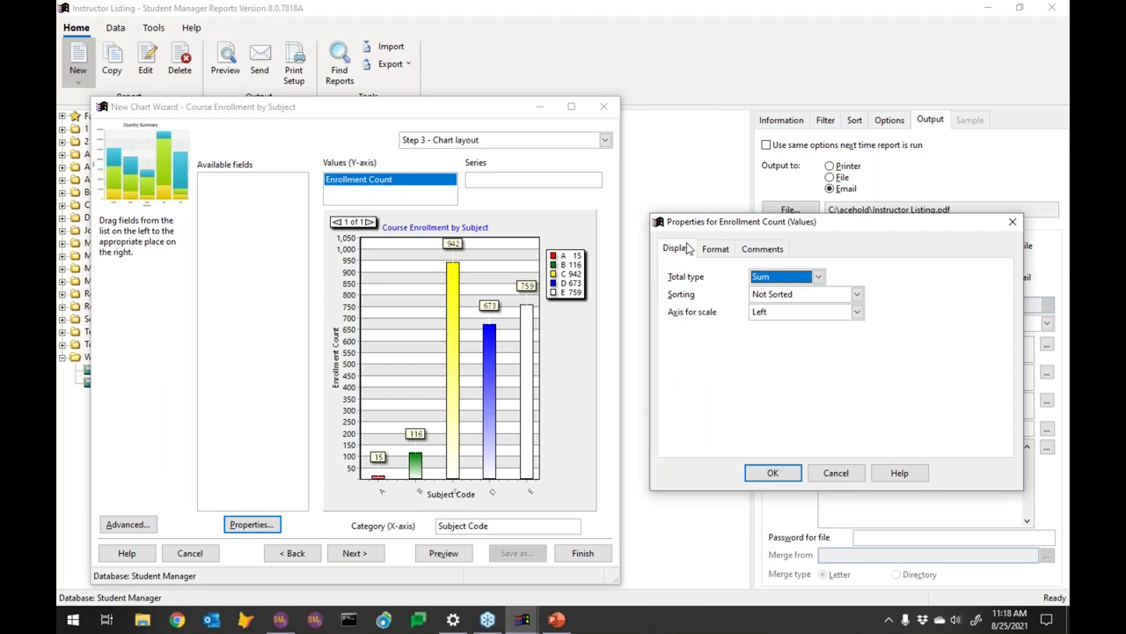
# Review Enrollment Count's Format and Comments, keep Sum, and continue to formatting options
pyautogui.click(714, 248)
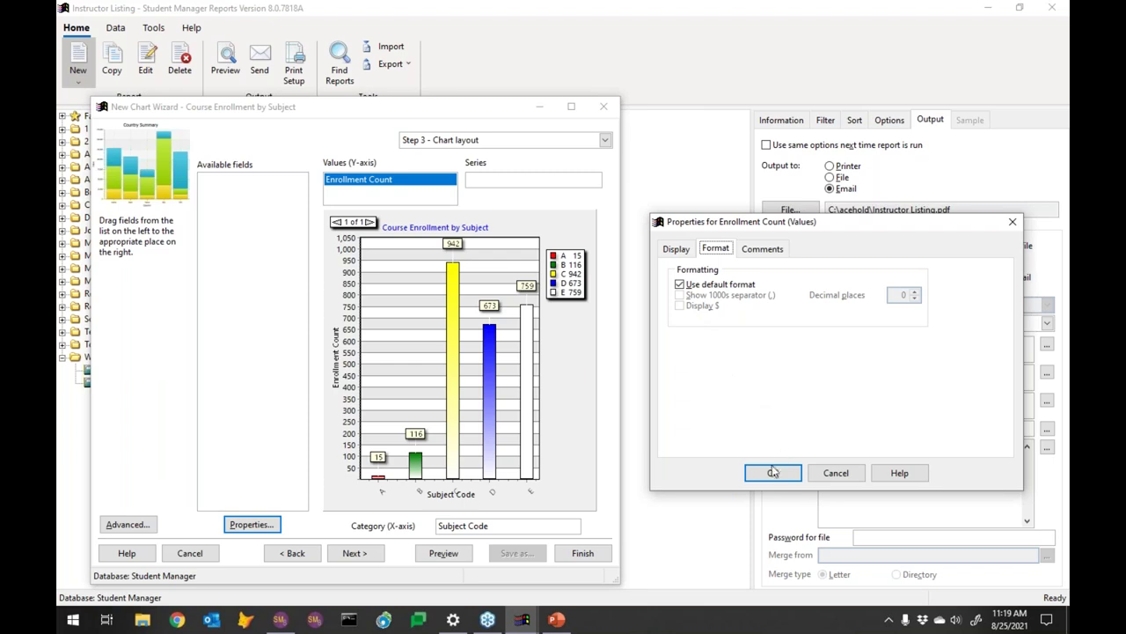
pyautogui.click(765, 254)
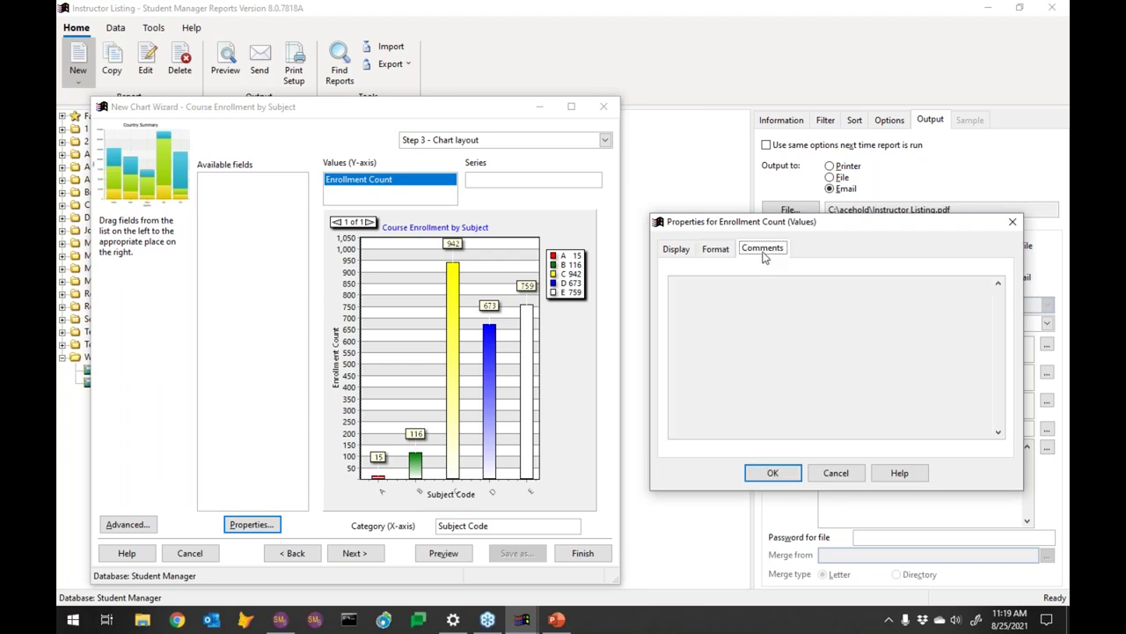
pyautogui.click(773, 476)
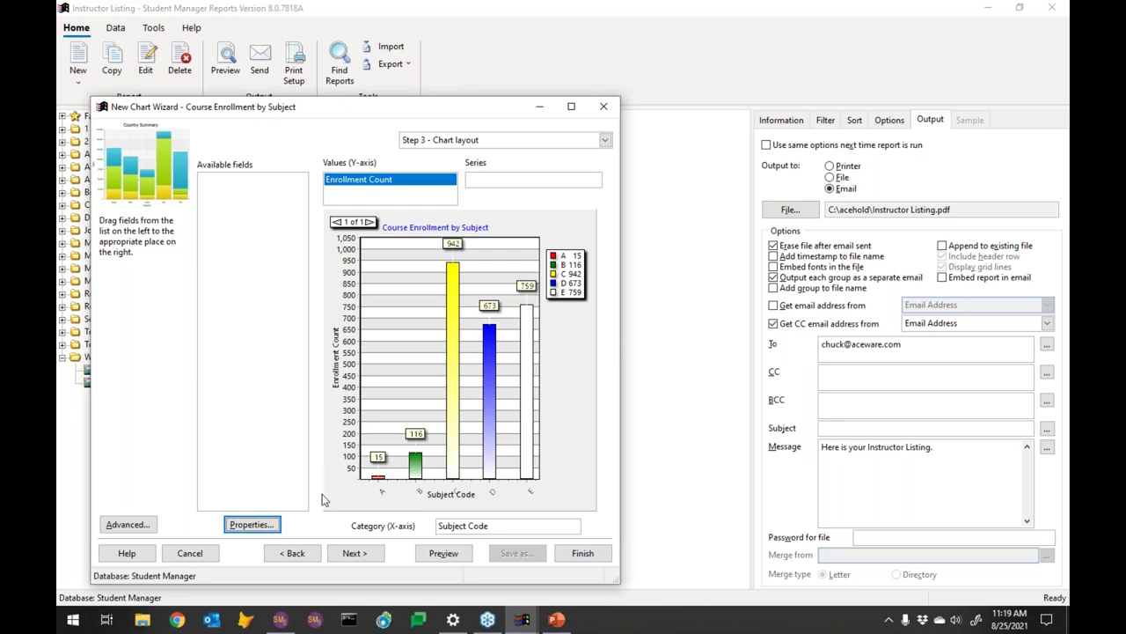
pyautogui.click(353, 552)
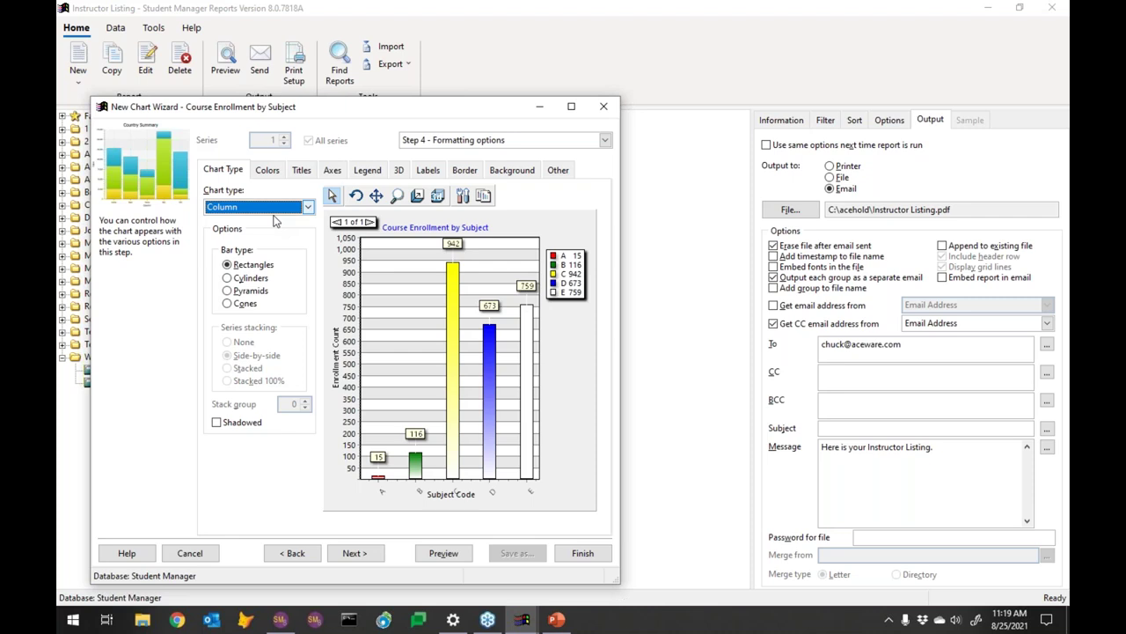
# Change the chart type from Column to Pie with slice grouping left at None
pyautogui.scroll(-2, 280, 218)
pyautogui.click(284, 214)
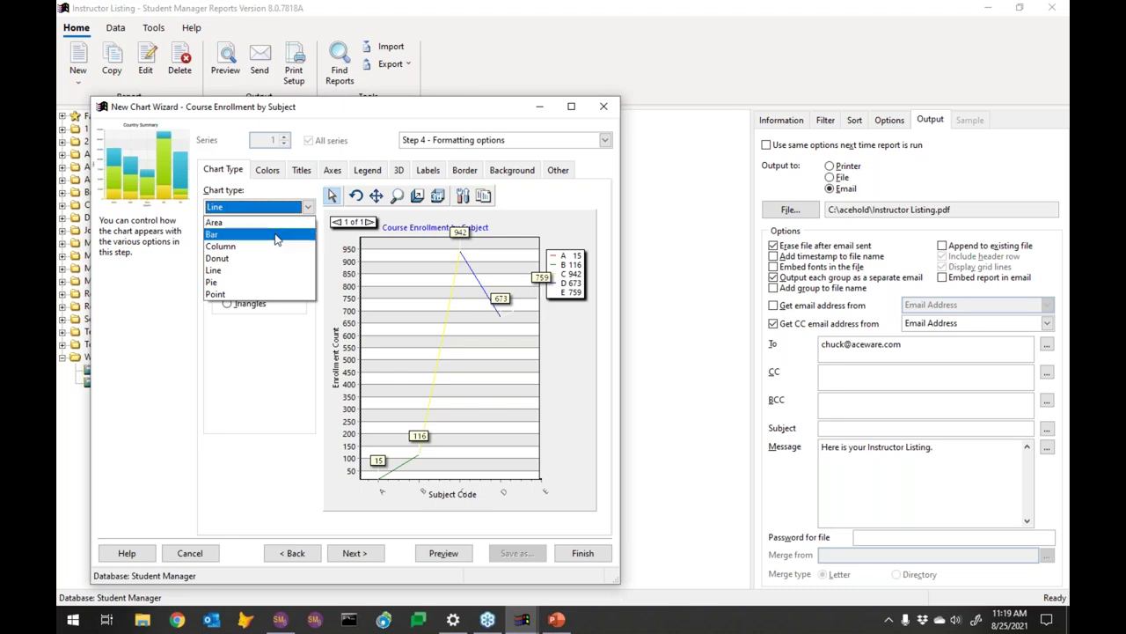
pyautogui.click(249, 283)
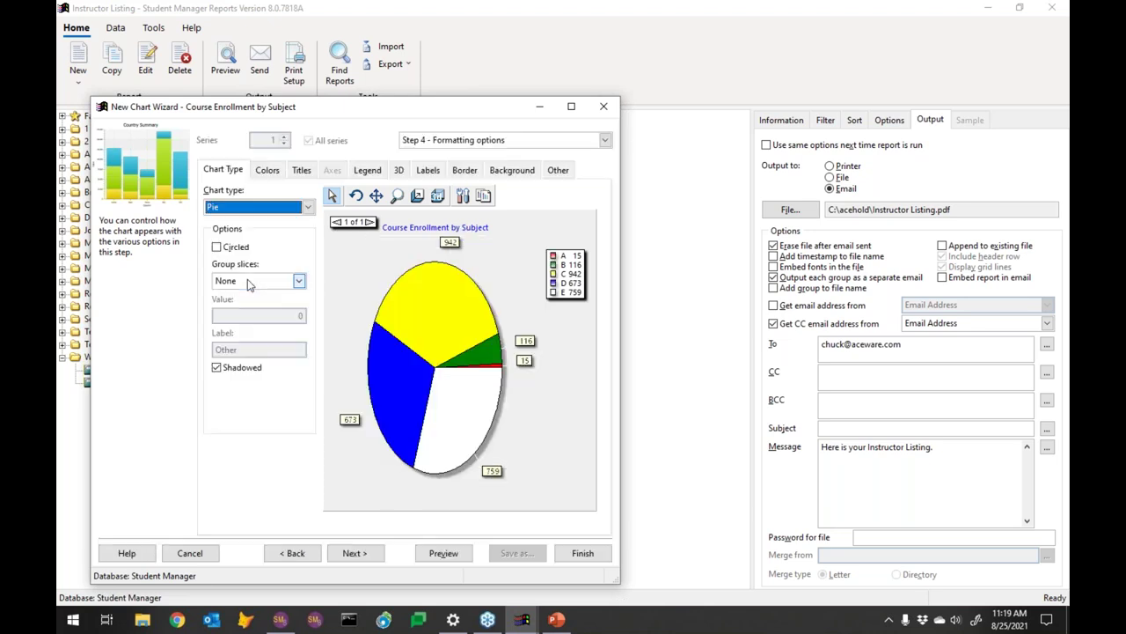
pyautogui.click(299, 282)
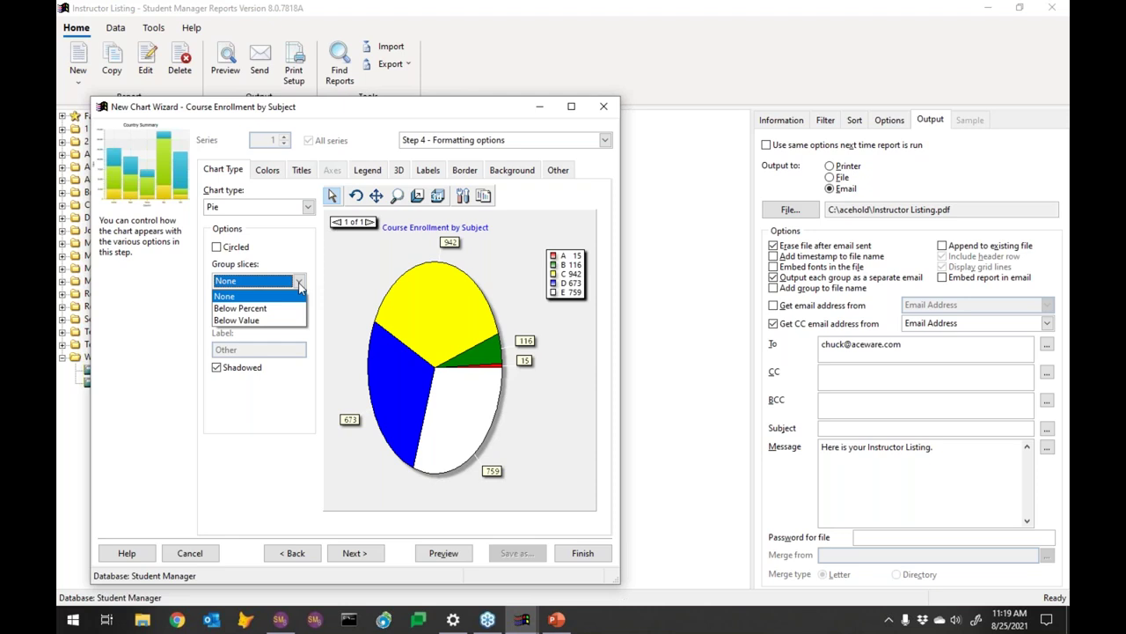
pyautogui.click(300, 288)
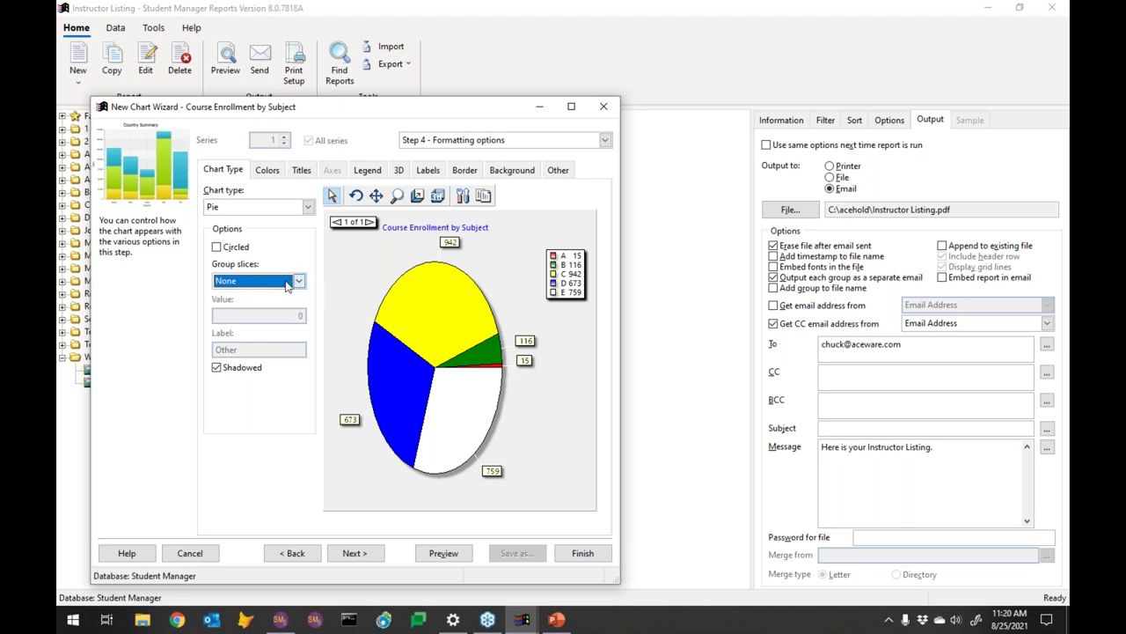
pyautogui.click(298, 282)
pyautogui.click(268, 171)
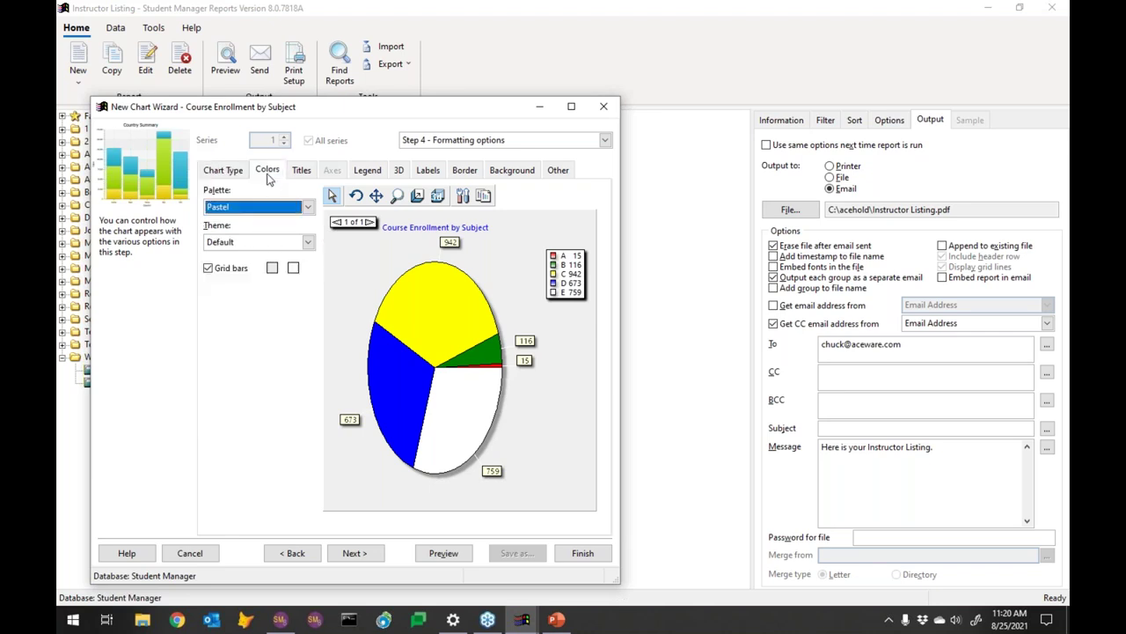
pyautogui.click(307, 210)
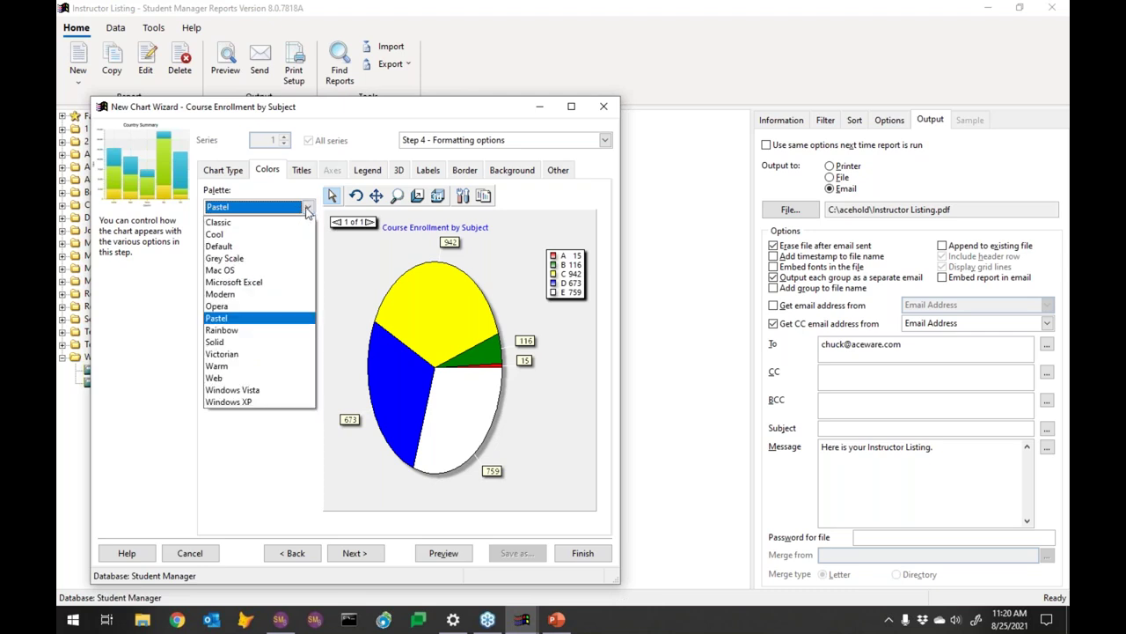
# Try the Classic and Modern palettes on the pie, settling on Cool
pyautogui.click(275, 223)
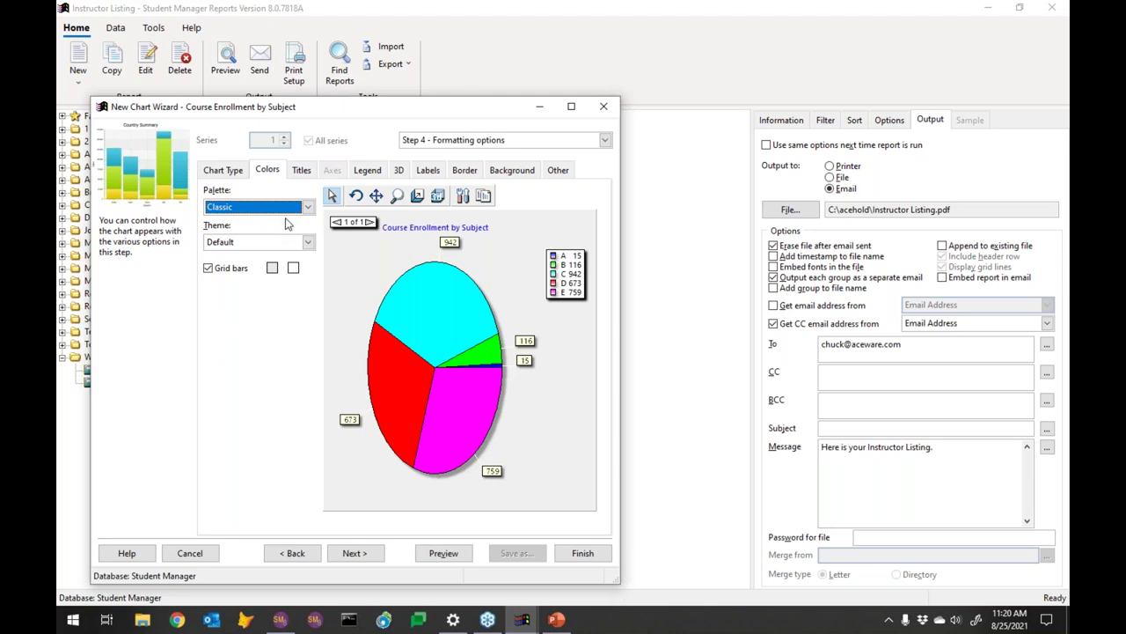
pyautogui.click(307, 207)
pyautogui.click(283, 221)
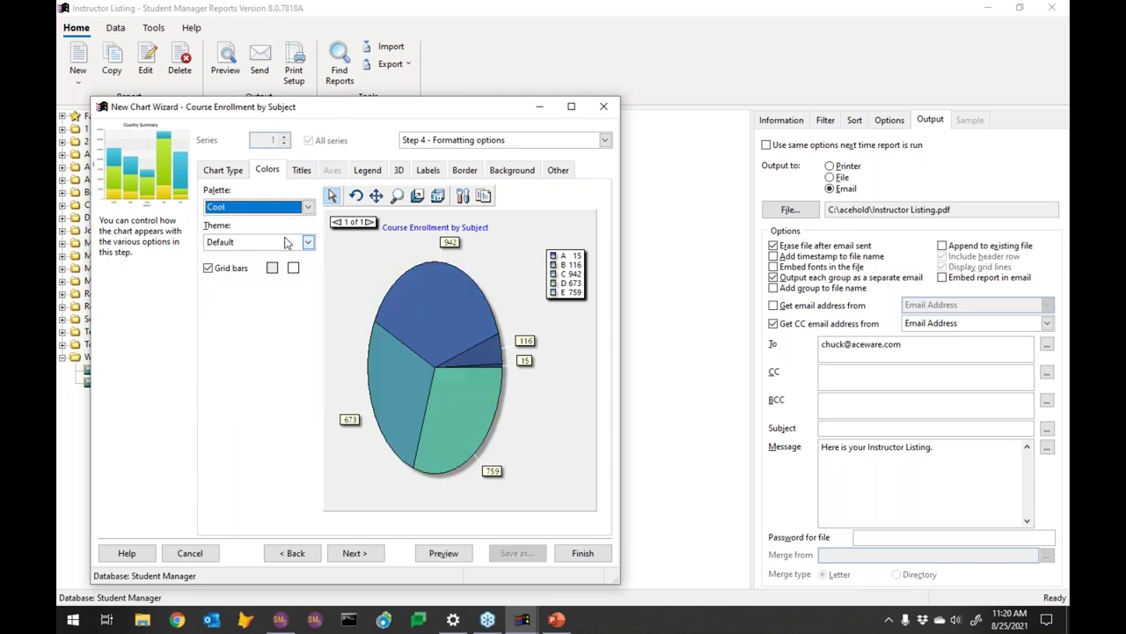
pyautogui.click(306, 207)
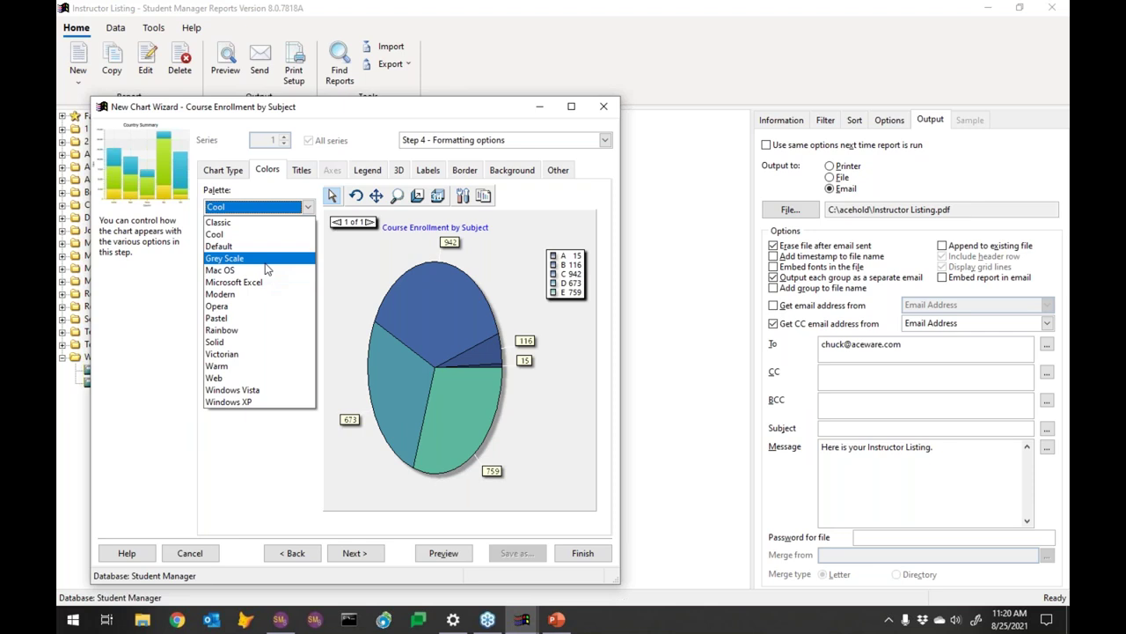
pyautogui.click(259, 296)
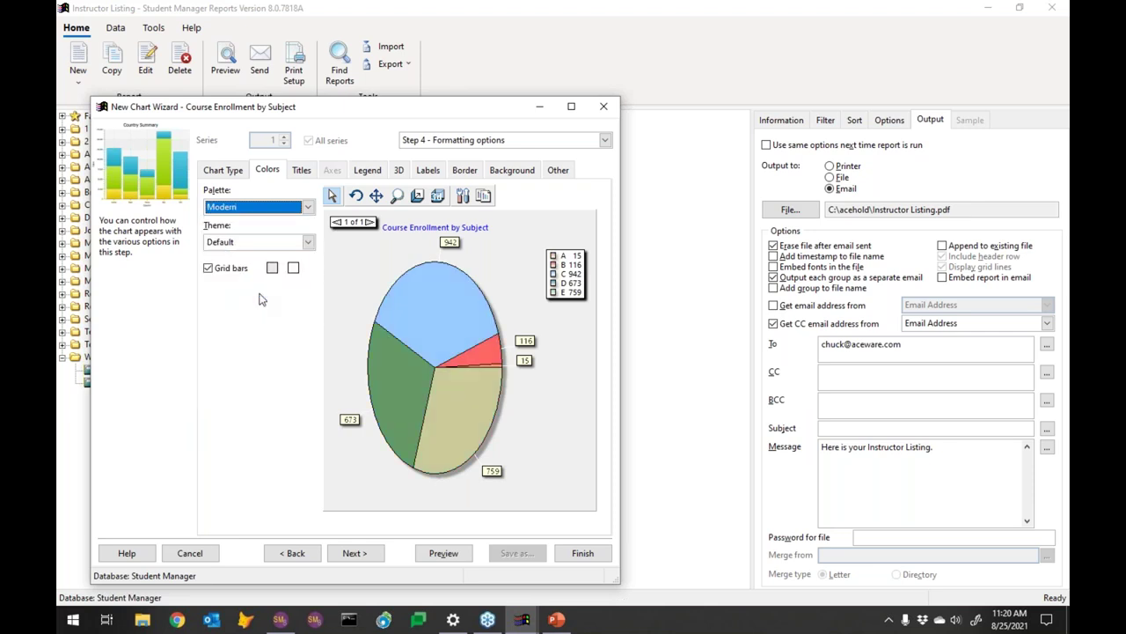
pyautogui.click(309, 210)
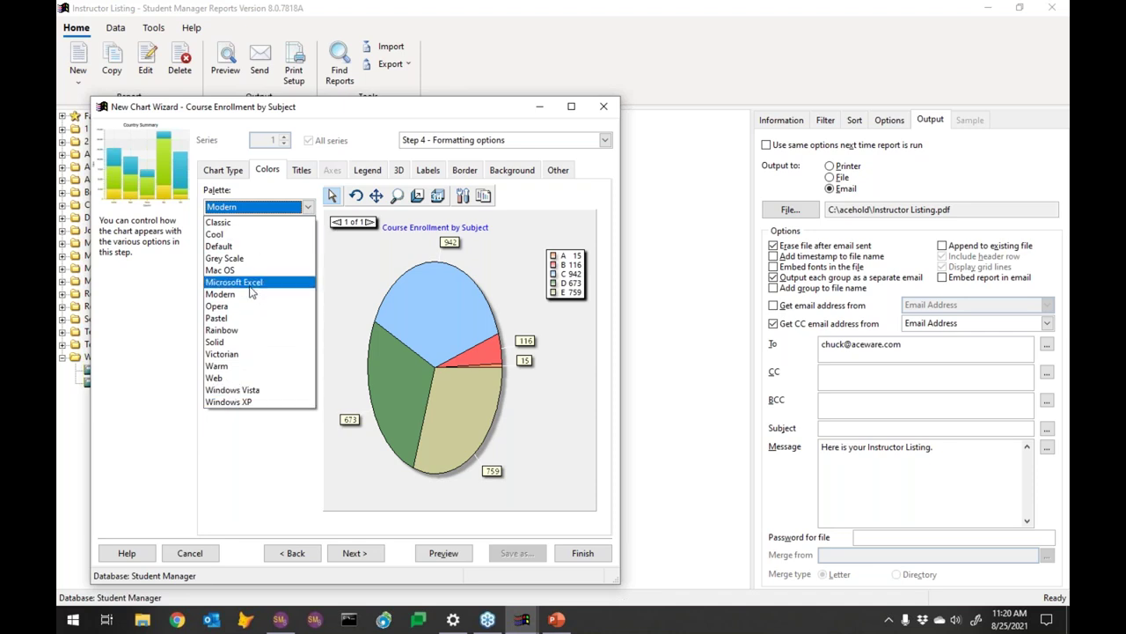
pyautogui.click(246, 237)
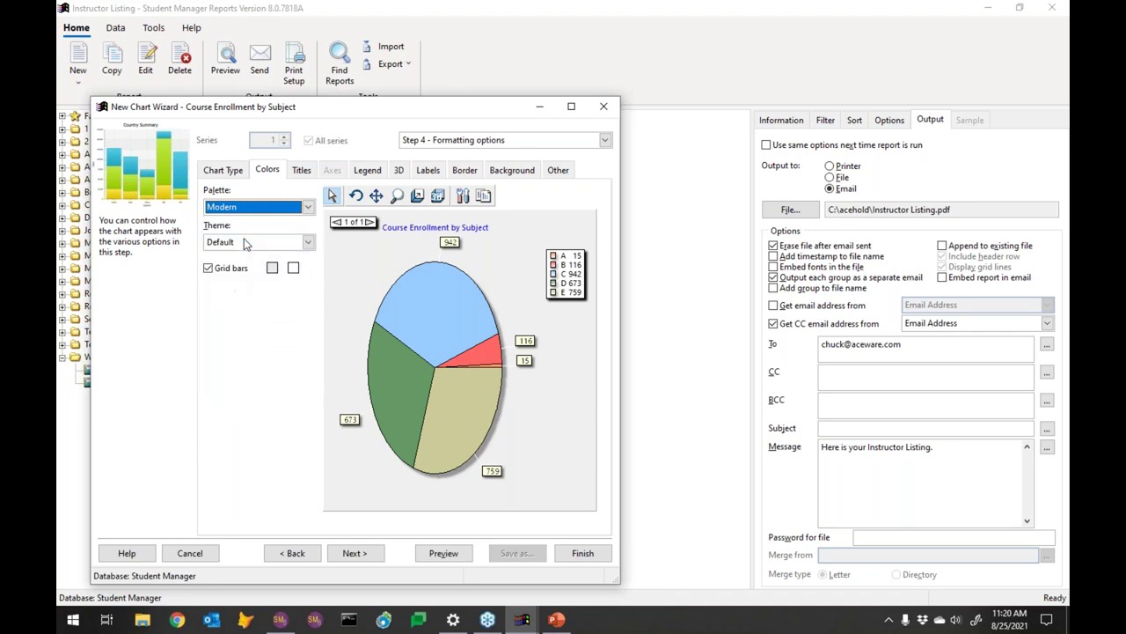
# Apply the Business theme to the pie chart and bring up the title settings
pyautogui.click(307, 243)
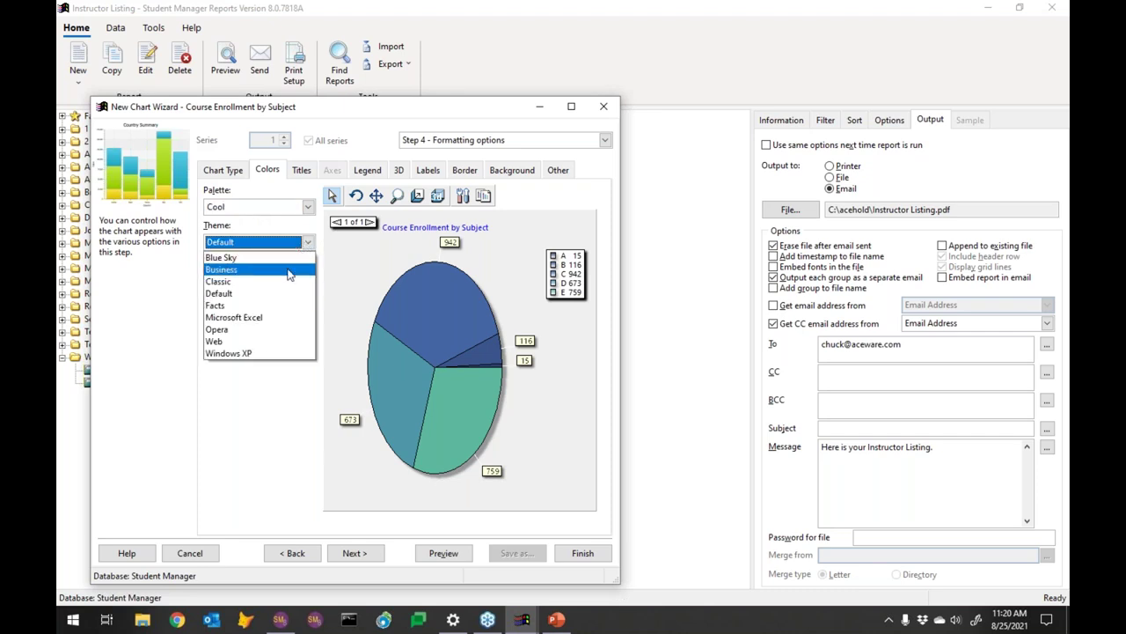
pyautogui.click(278, 271)
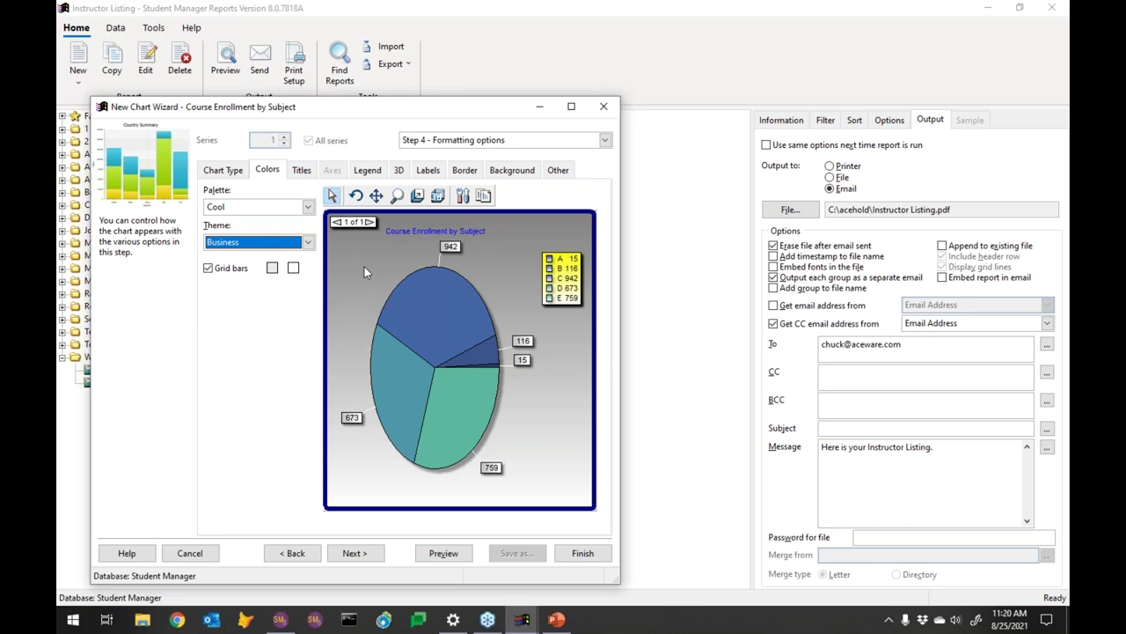
pyautogui.click(302, 171)
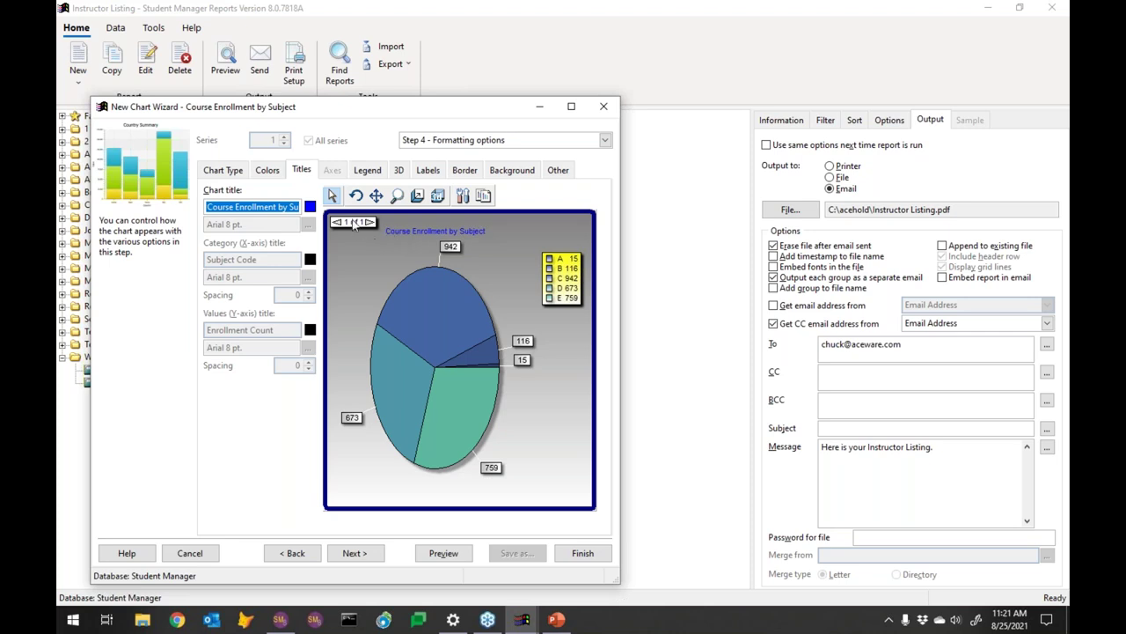
# Skip past the axis settings to the pie chart's legend settings
pyautogui.click(333, 173)
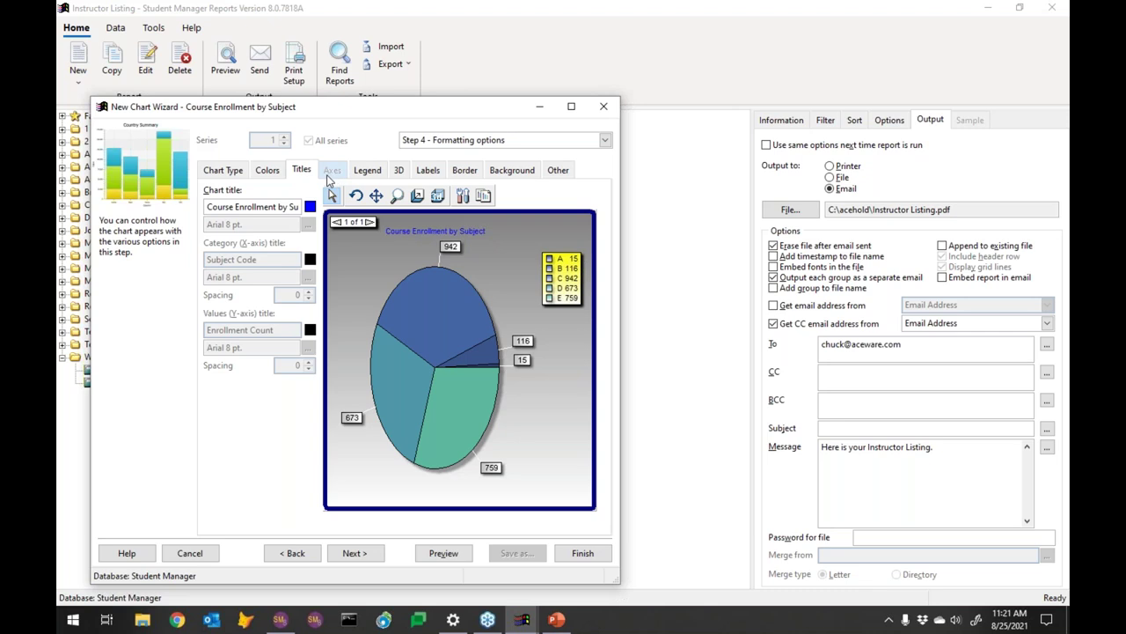
pyautogui.click(364, 174)
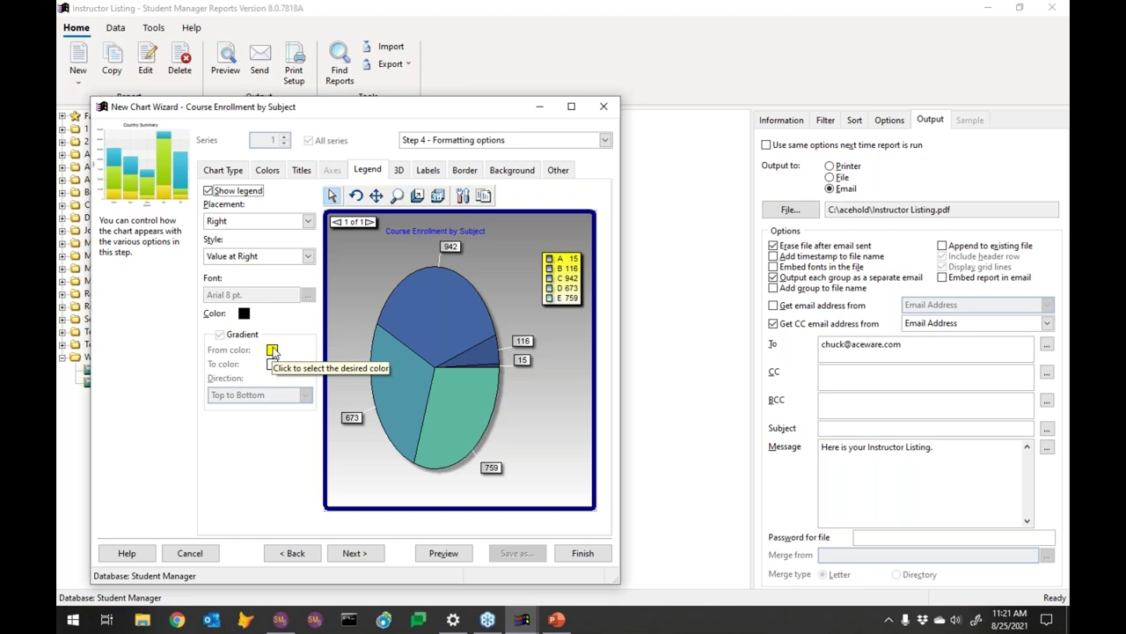
# Keep the legend at Right with Value at Right style, then preview the pie report
pyautogui.click(251, 222)
pyautogui.click(250, 224)
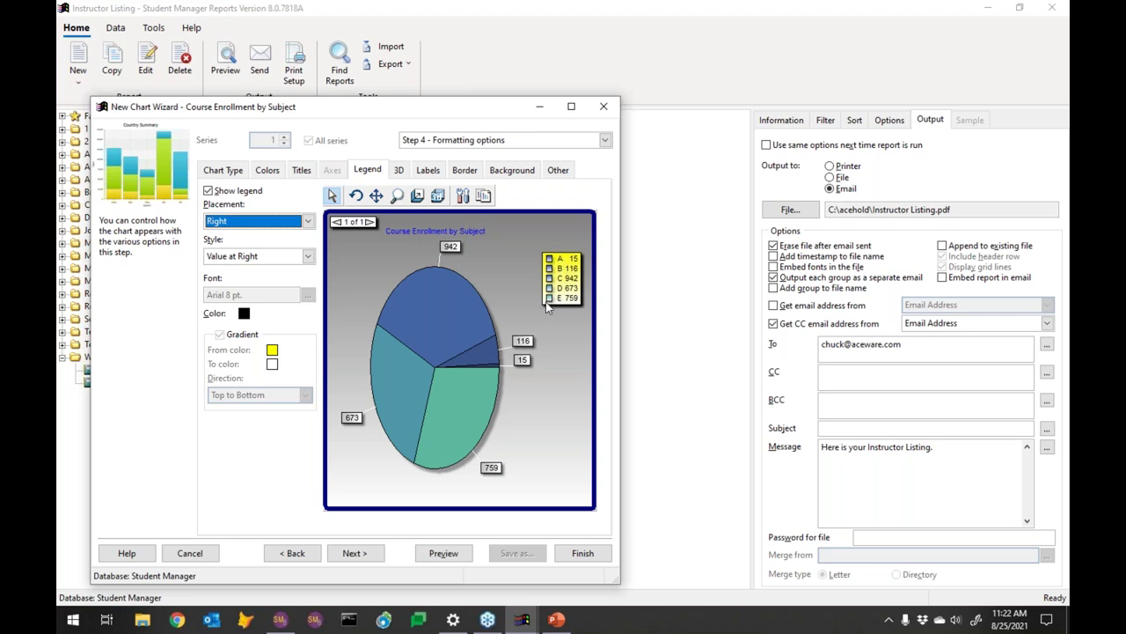
pyautogui.click(308, 223)
pyautogui.click(310, 227)
pyautogui.click(308, 256)
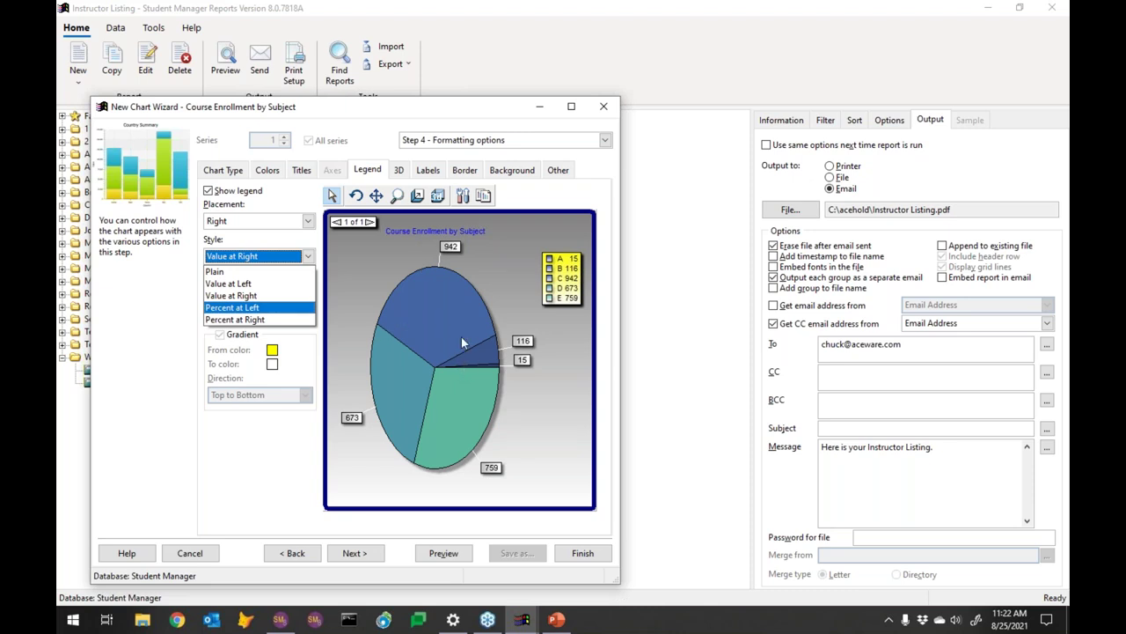
pyautogui.click(417, 307)
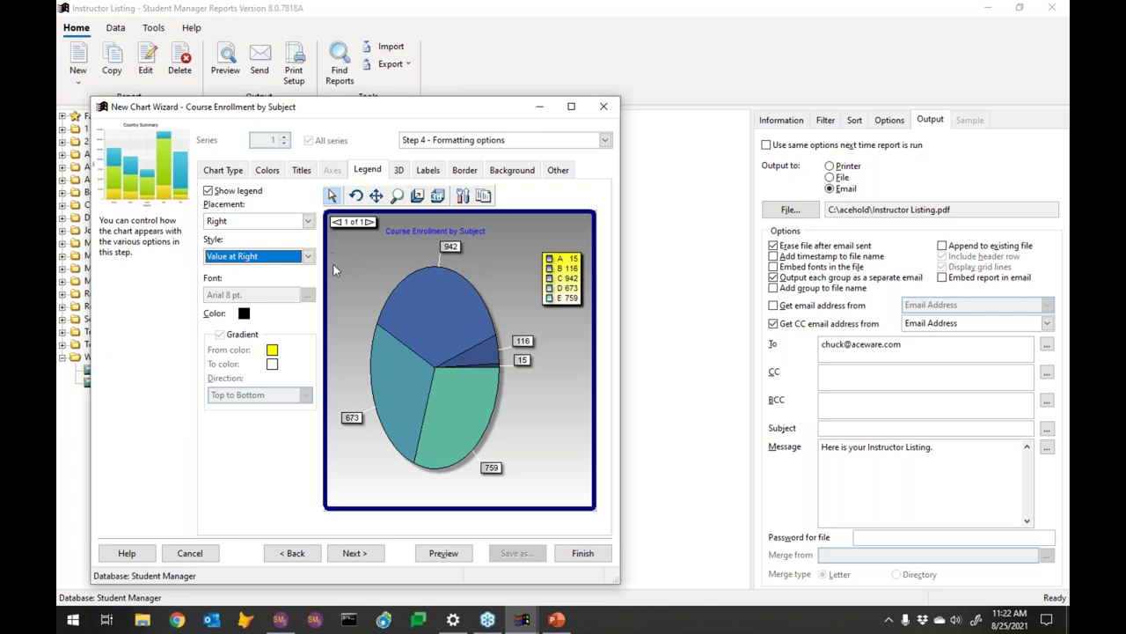
pyautogui.click(400, 171)
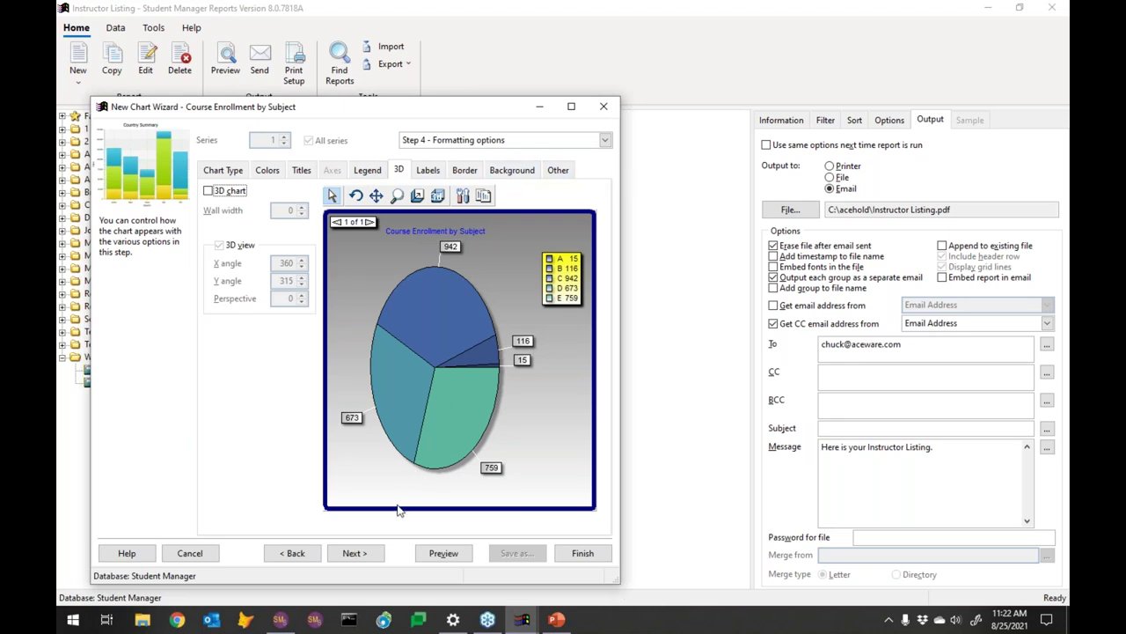
pyautogui.click(442, 553)
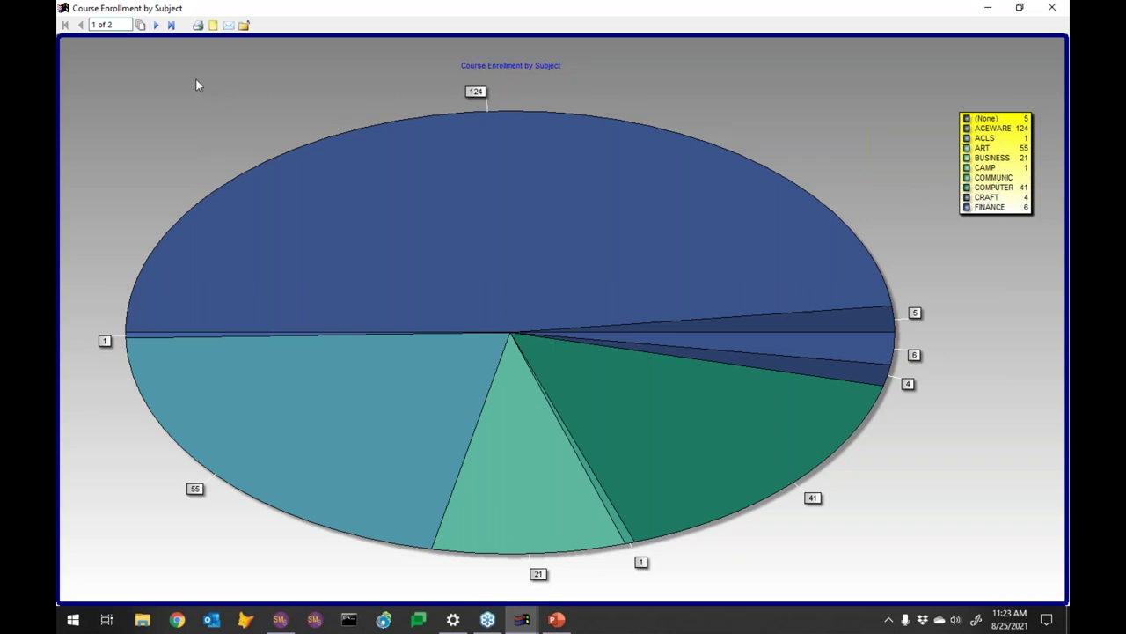
# Flip between pages 1 and 2 of the enrollment pie preview, then close it
pyautogui.click(156, 25)
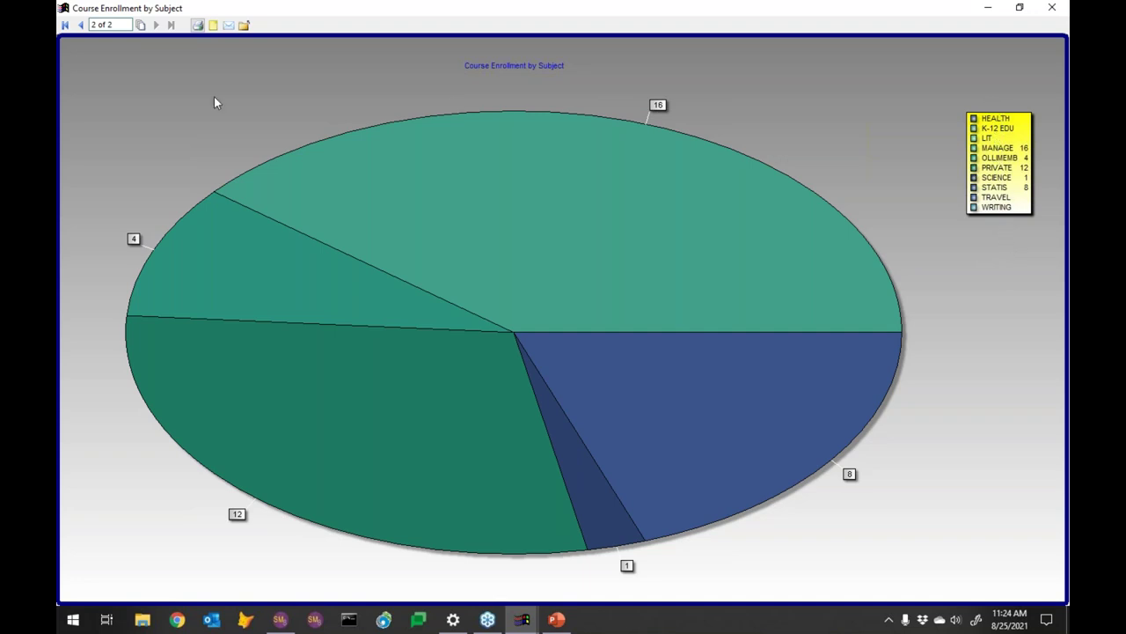
pyautogui.click(81, 26)
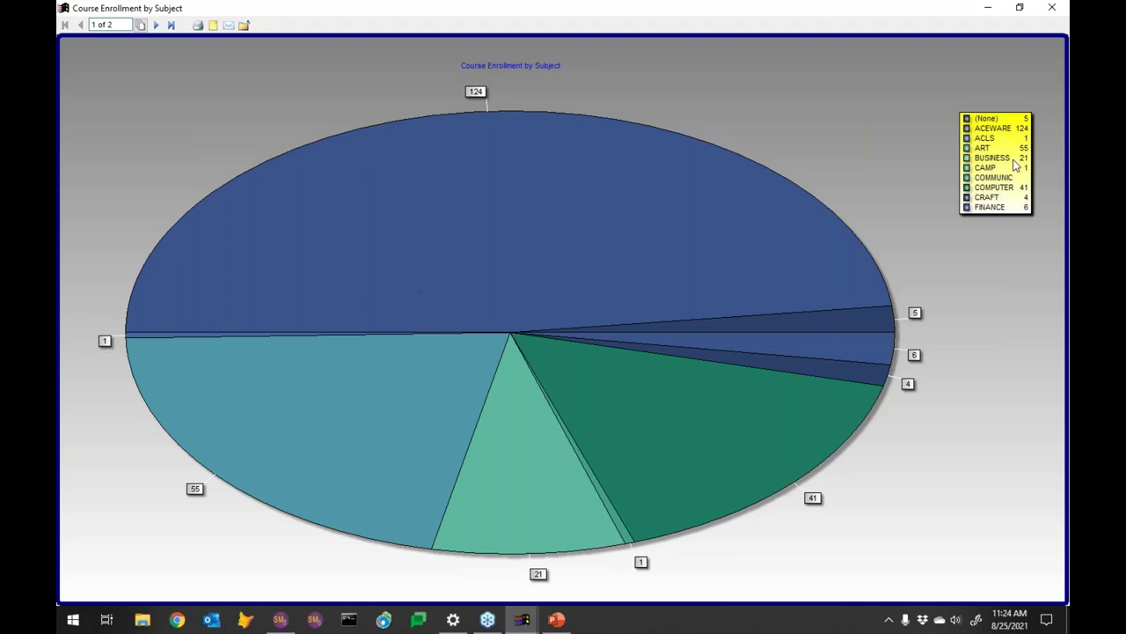
pyautogui.click(156, 25)
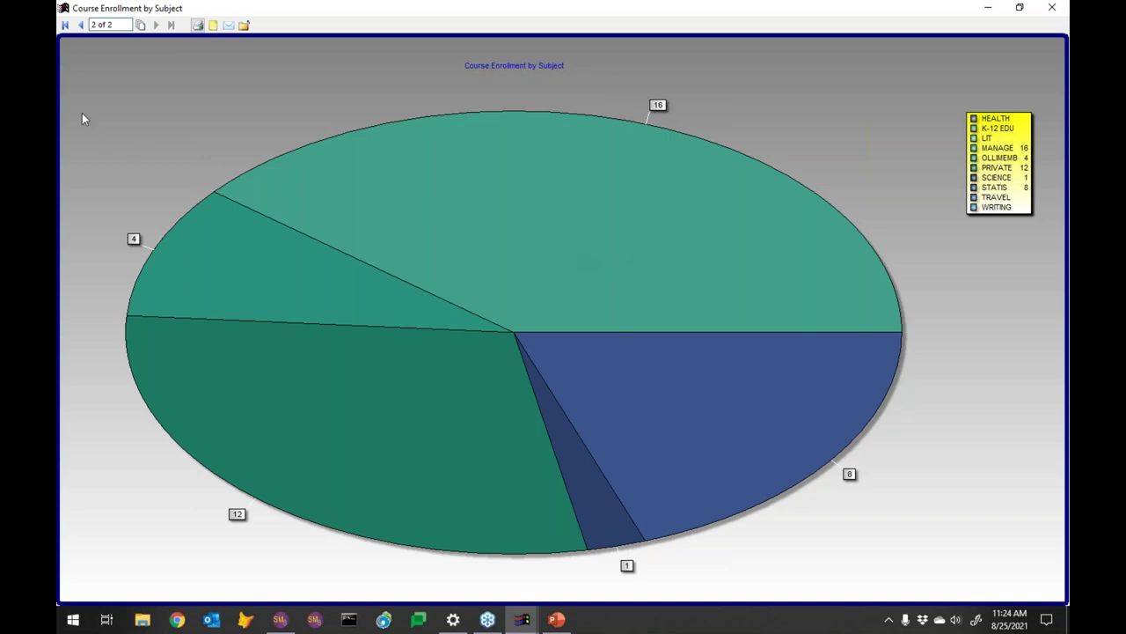
pyautogui.click(80, 26)
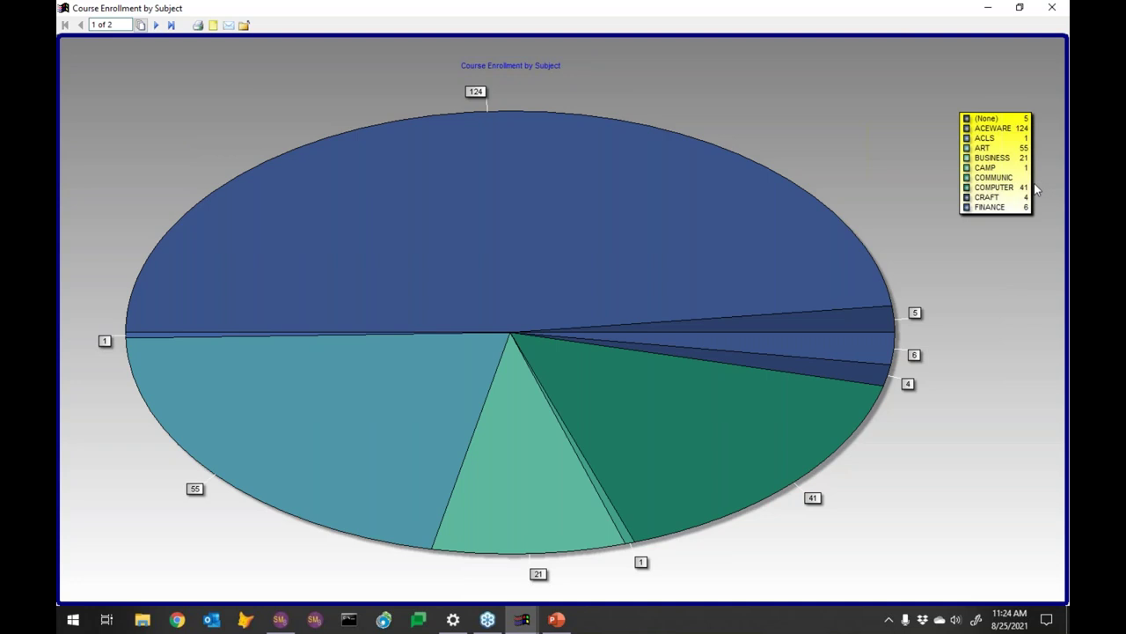
pyautogui.click(157, 26)
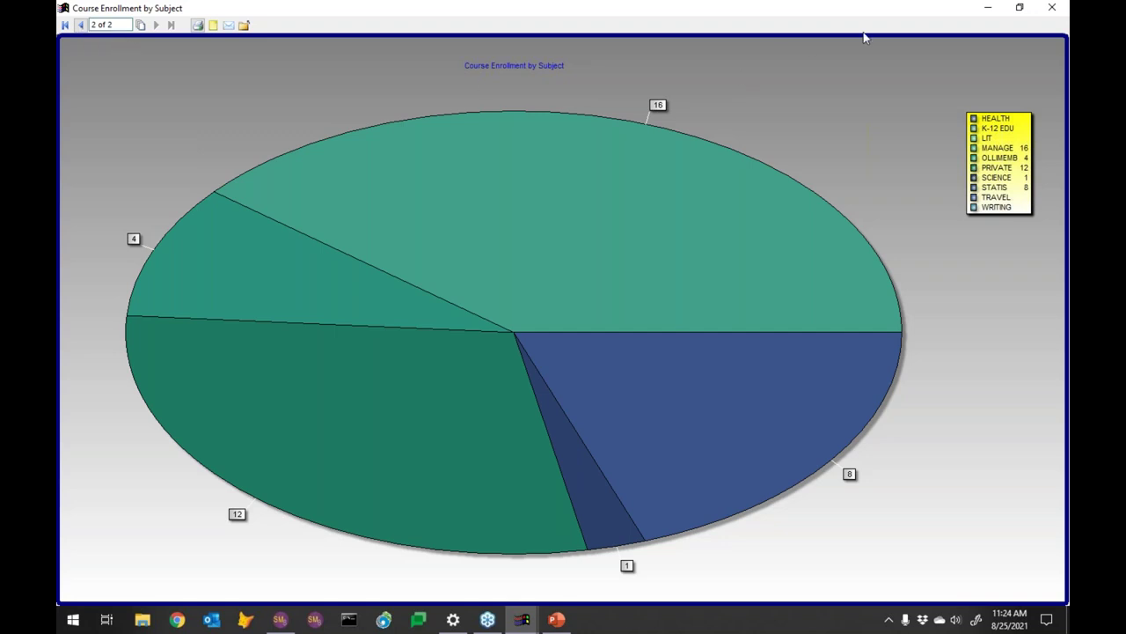
pyautogui.click(1052, 7)
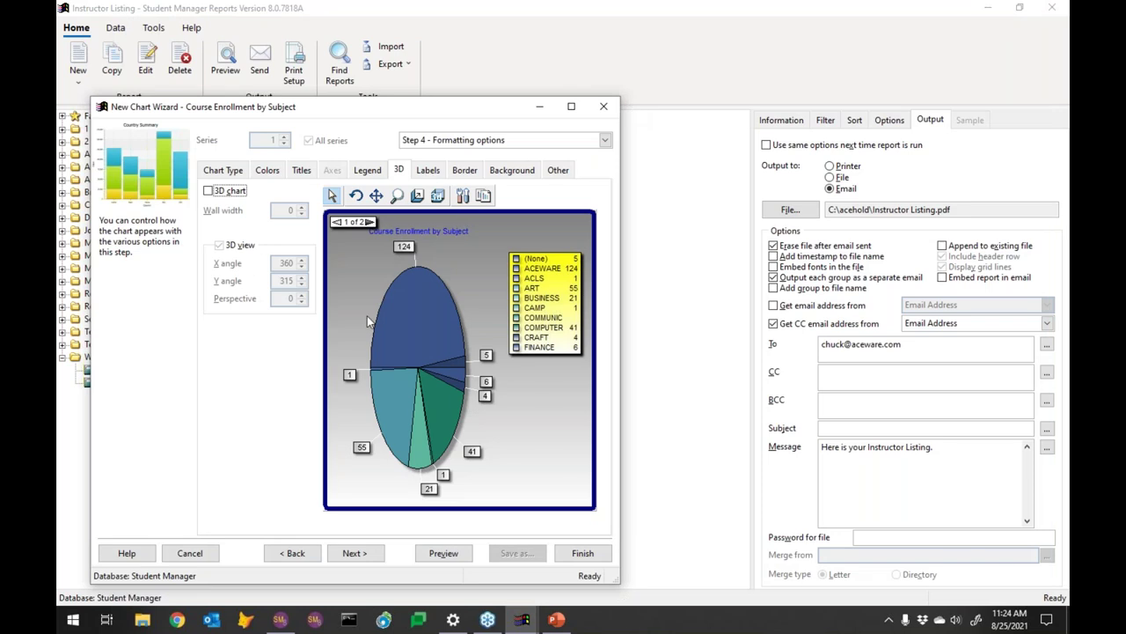
pyautogui.click(557, 171)
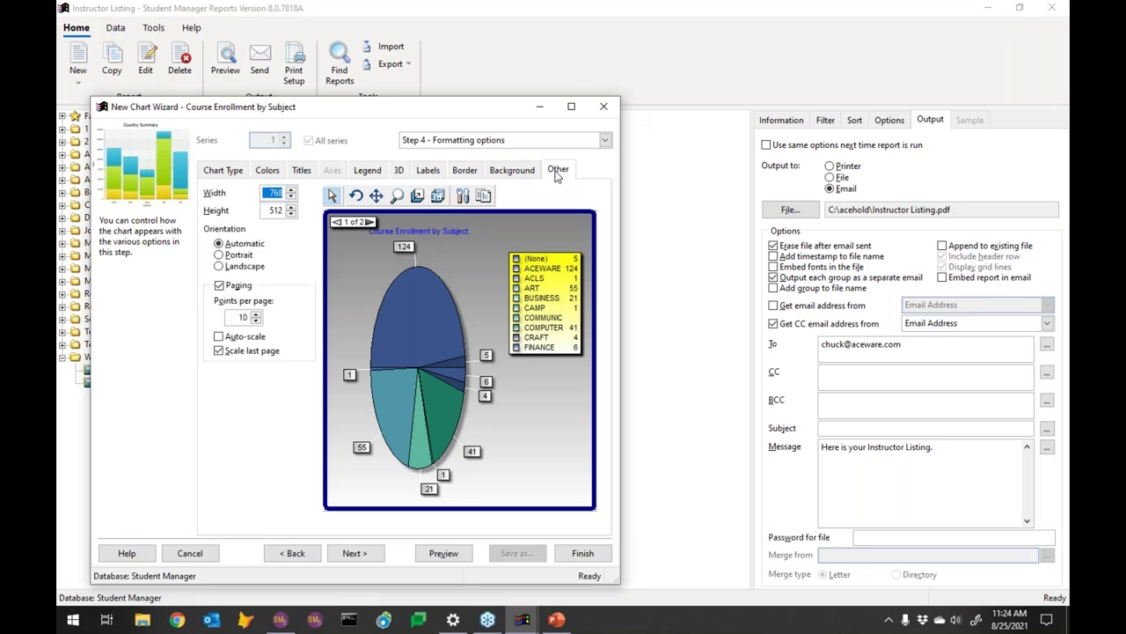
# Raise Points per page to 20 and preview the pie as a single page
pyautogui.click(256, 314)
pyautogui.click(256, 314)
pyautogui.click(256, 314)
pyautogui.click(256, 314)
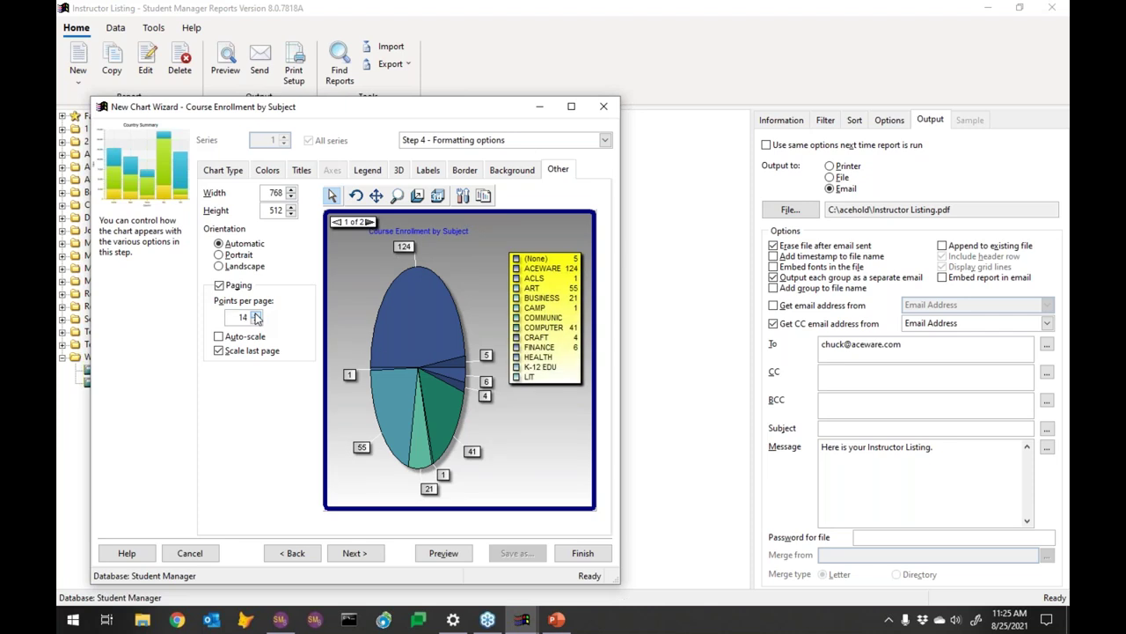
pyautogui.click(257, 314)
pyautogui.click(256, 315)
pyautogui.click(256, 314)
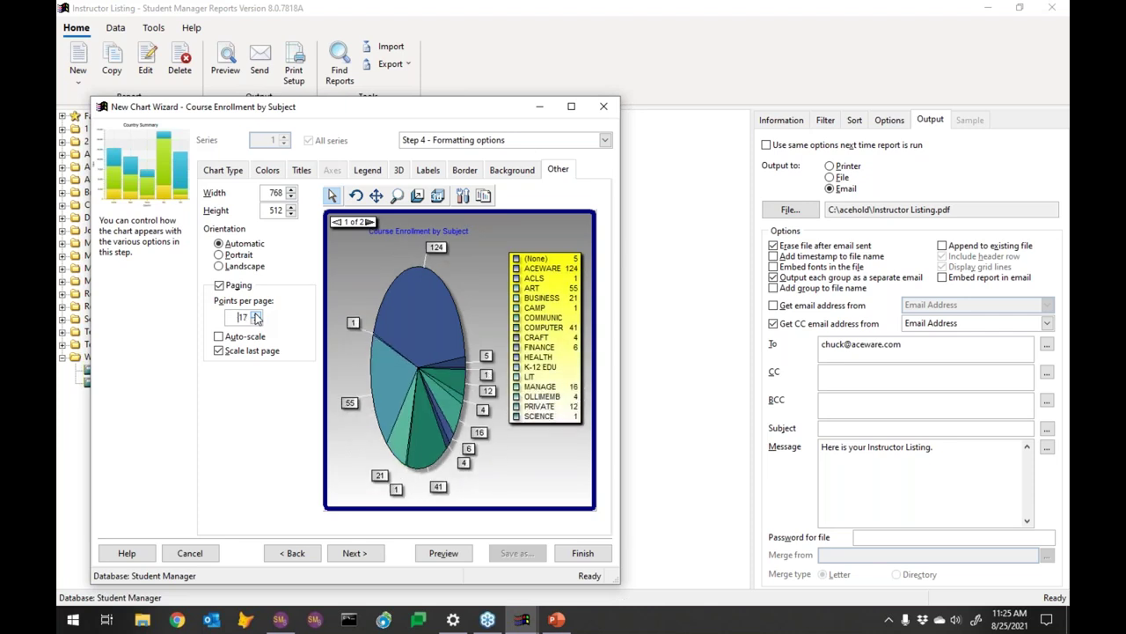
pyautogui.click(256, 315)
pyautogui.click(256, 315)
pyautogui.click(256, 315)
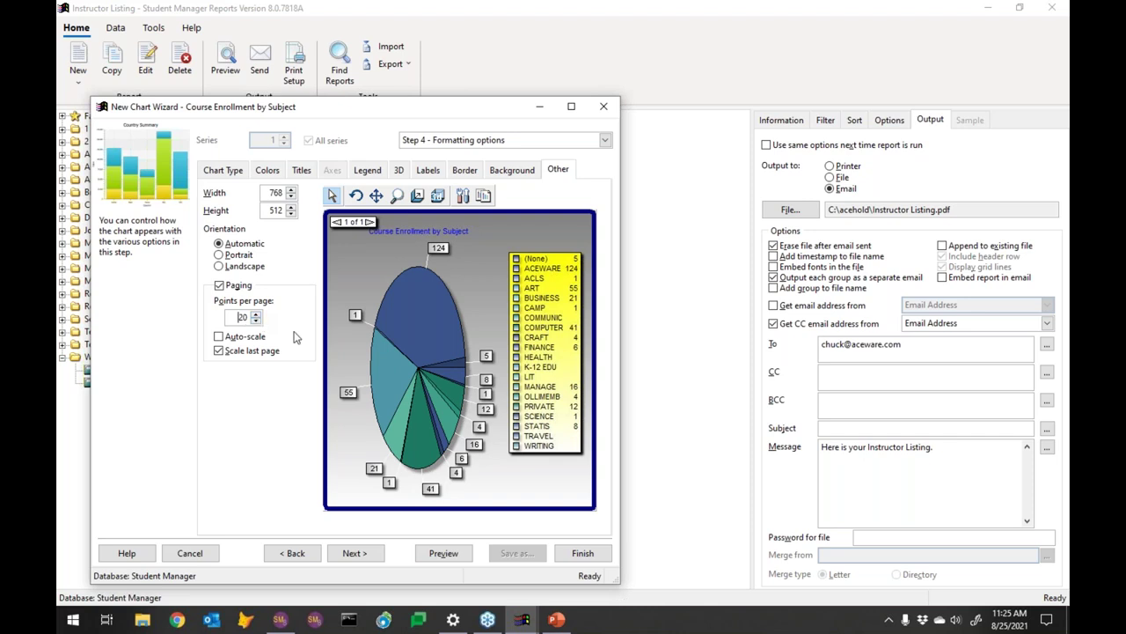
pyautogui.click(428, 555)
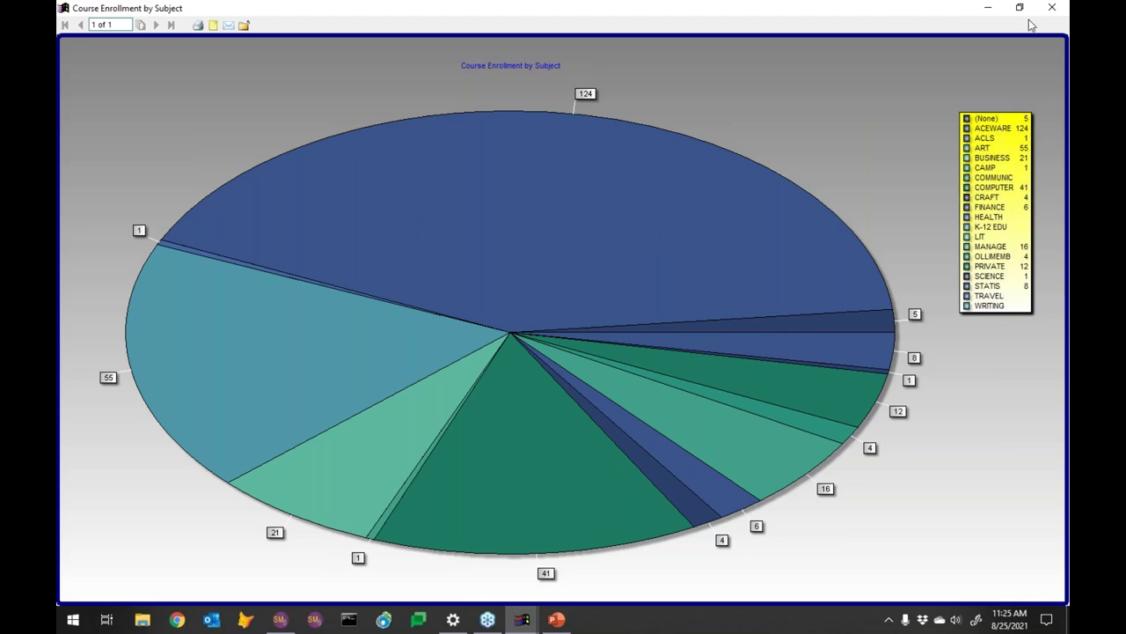
# Close the preview and return to the wizard's Chart Type settings
pyautogui.click(1055, 8)
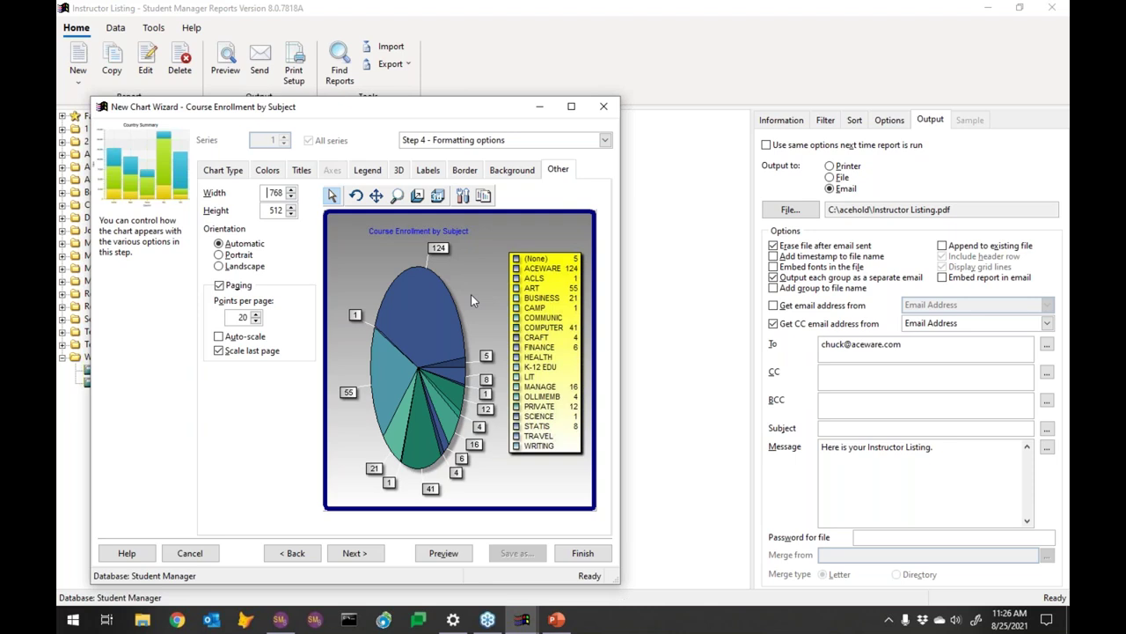
pyautogui.hotkey('ctrl', 'Tab')
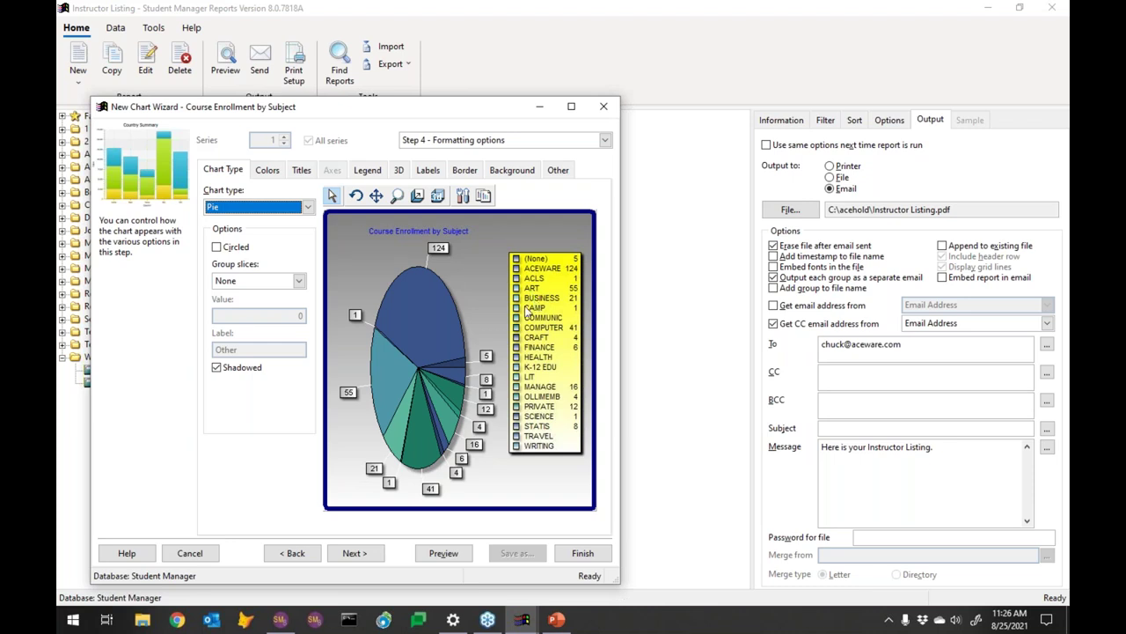
# Advance to Step 5 - Standard filter options and open the empty Filter dialog
pyautogui.click(357, 553)
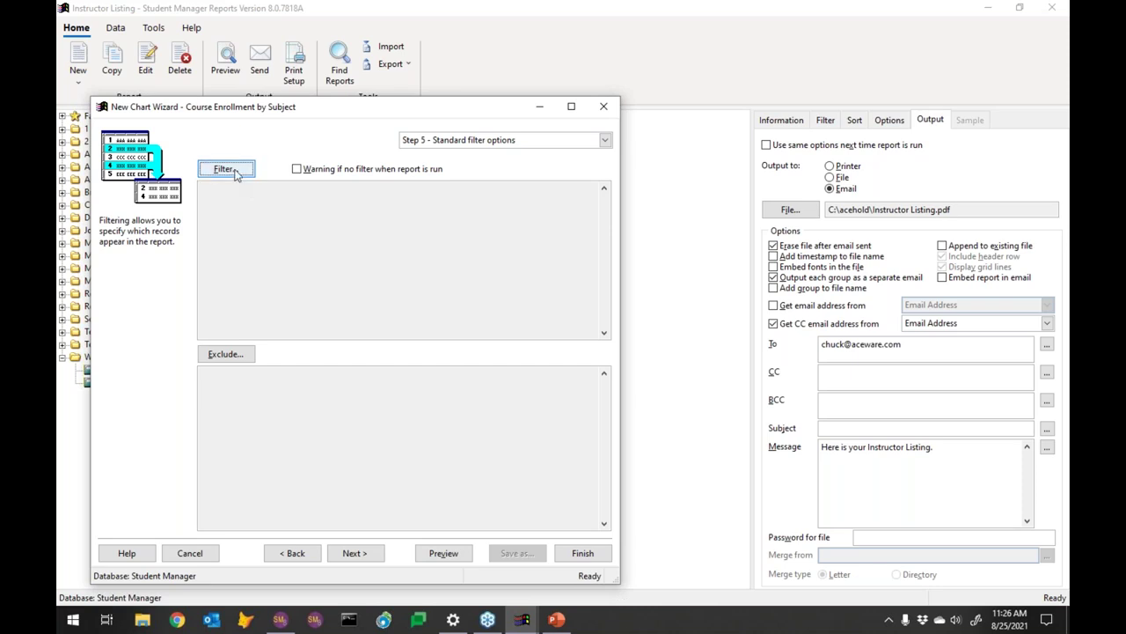
pyautogui.click(236, 173)
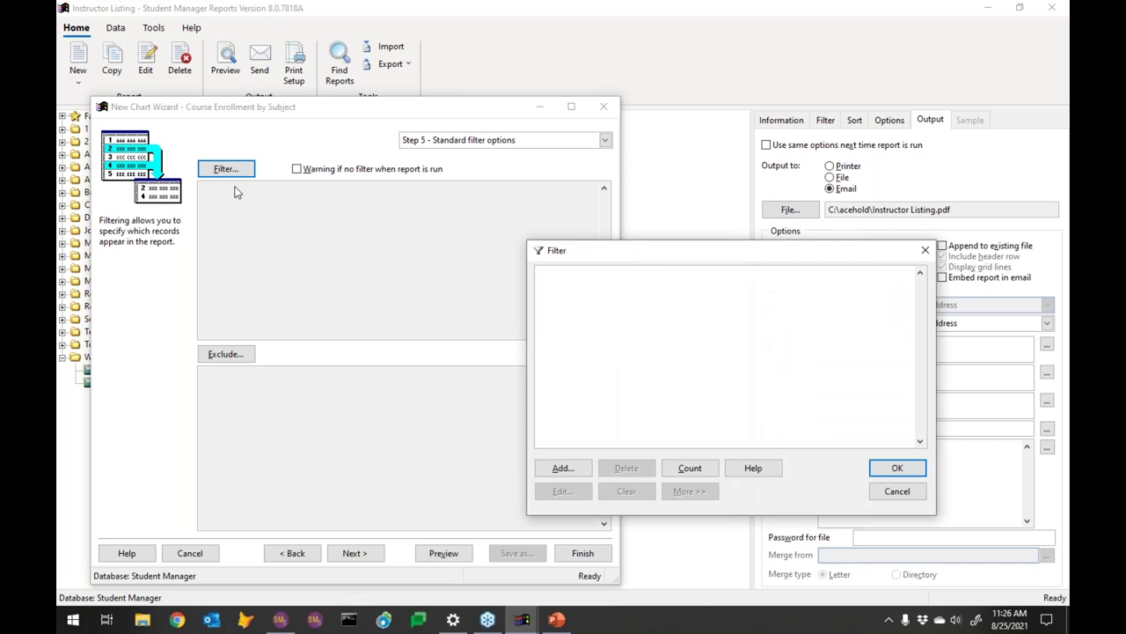
# Add a filter condition on the Course table's Enrollment Count field
pyautogui.click(563, 469)
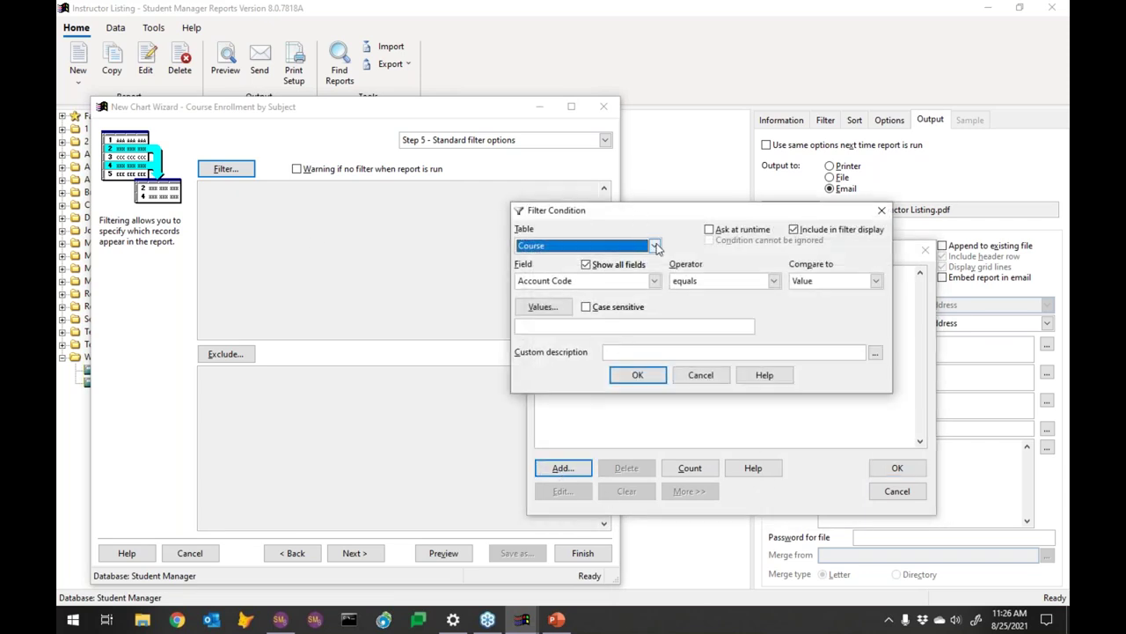
pyautogui.scroll(-1, 655, 246)
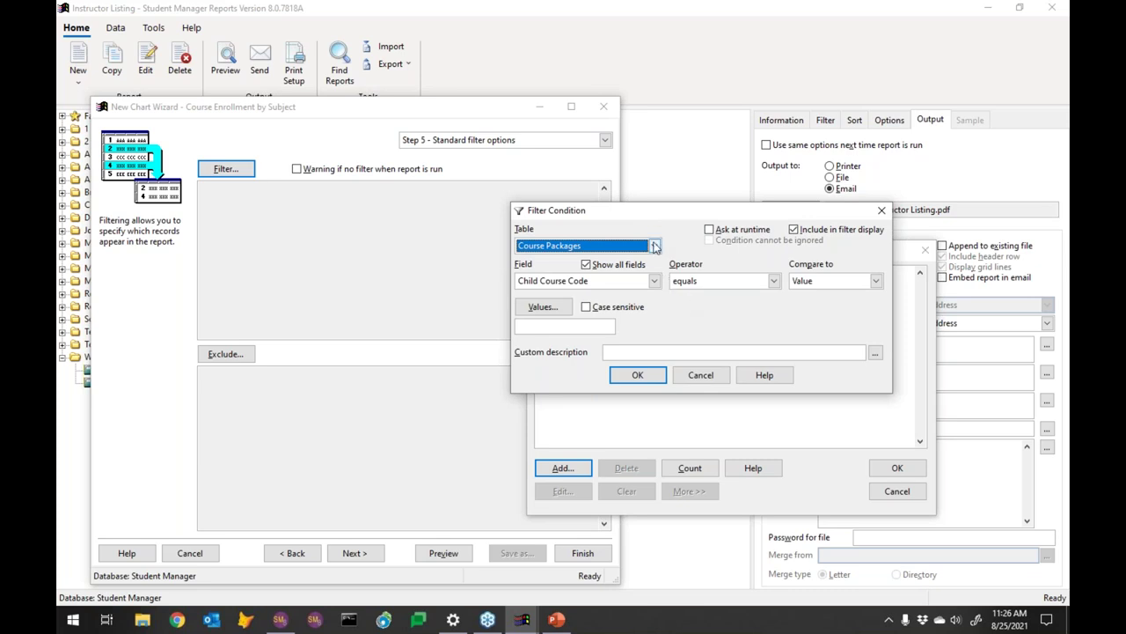
pyautogui.click(656, 246)
pyautogui.scroll(1, 662, 271)
pyautogui.click(619, 270)
pyautogui.press('Up')
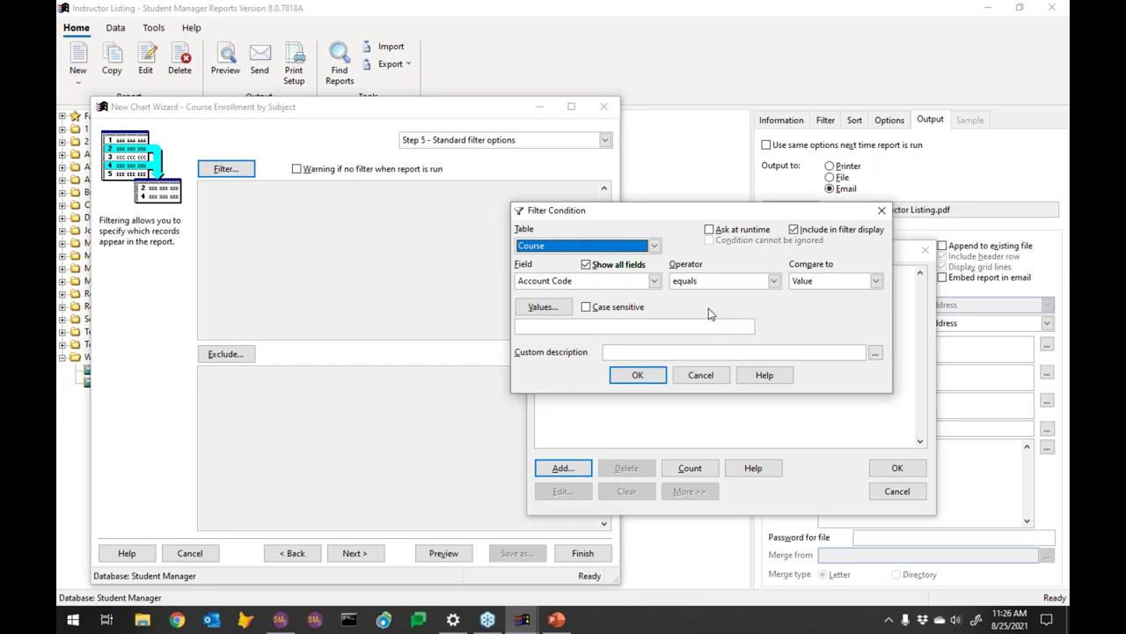
pyautogui.click(656, 284)
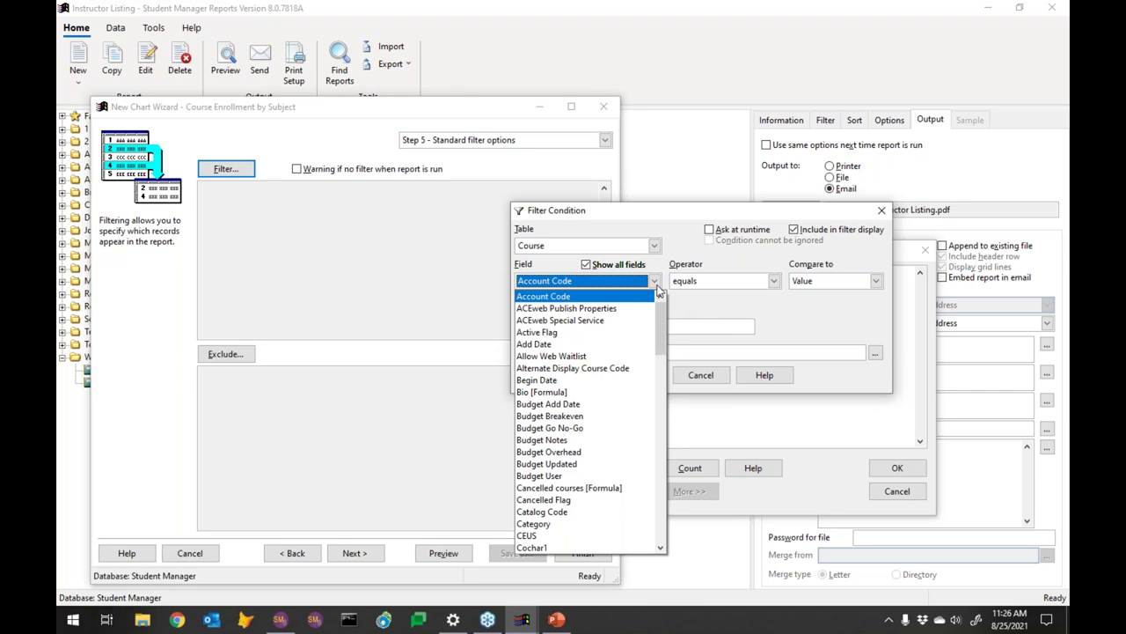
pyautogui.click(662, 419)
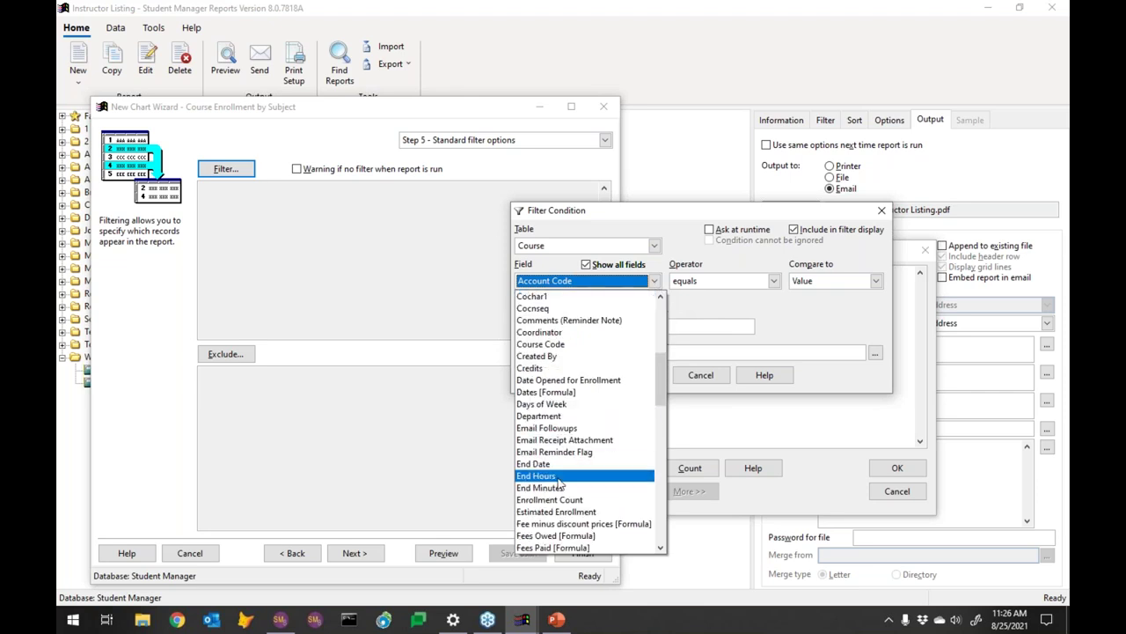
pyautogui.click(570, 501)
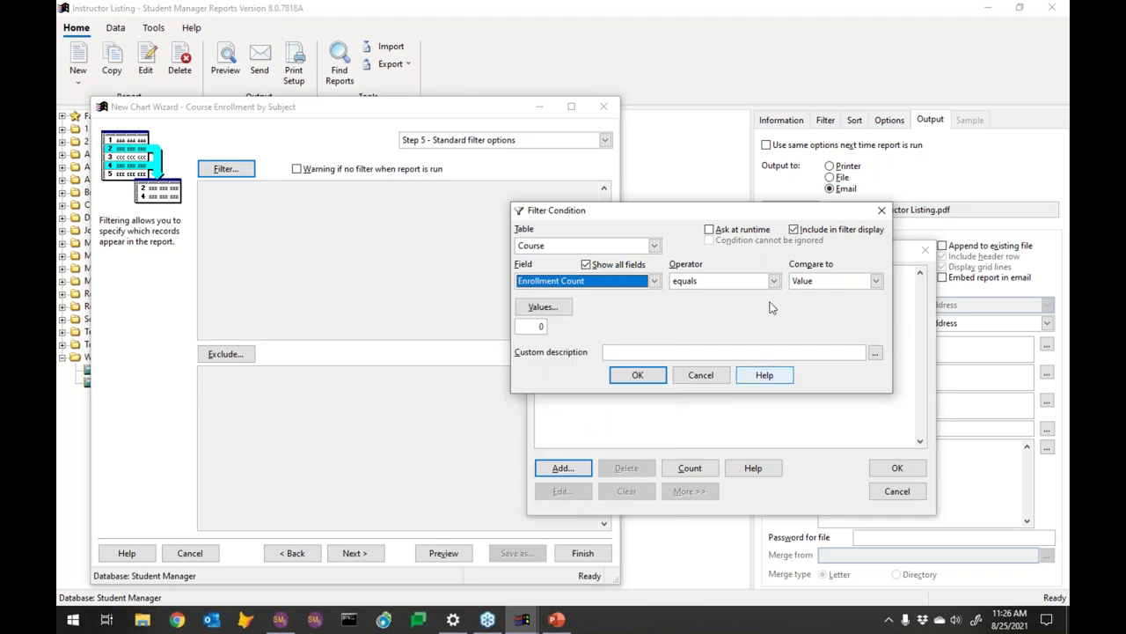
# Set the condition to is greater than 0, apply it, and preview the chart
pyautogui.click(737, 281)
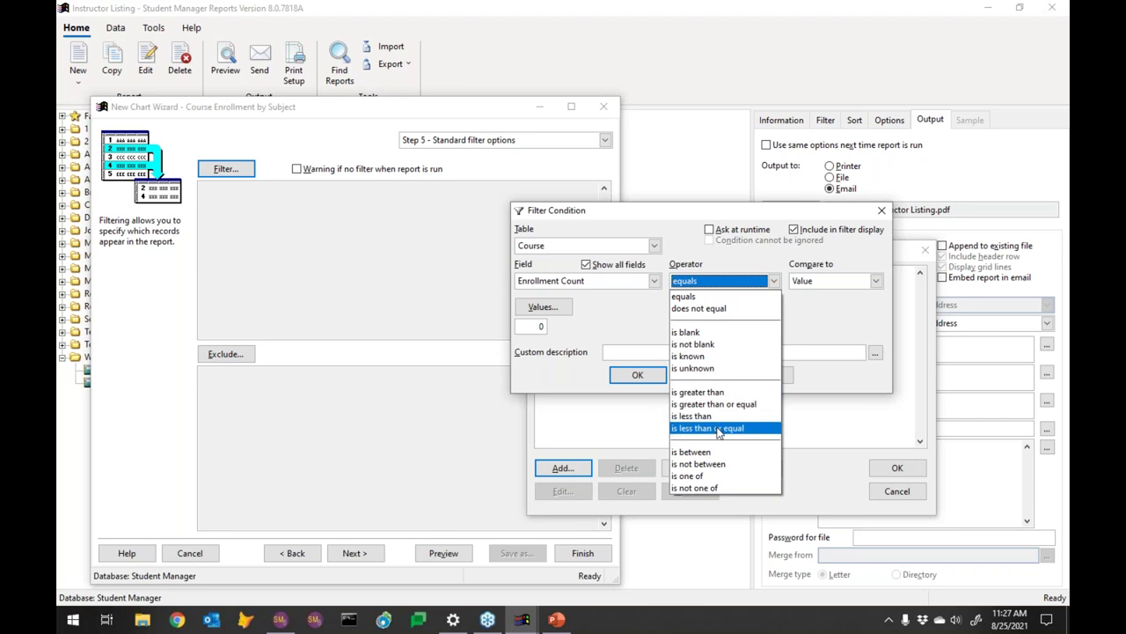
pyautogui.click(716, 393)
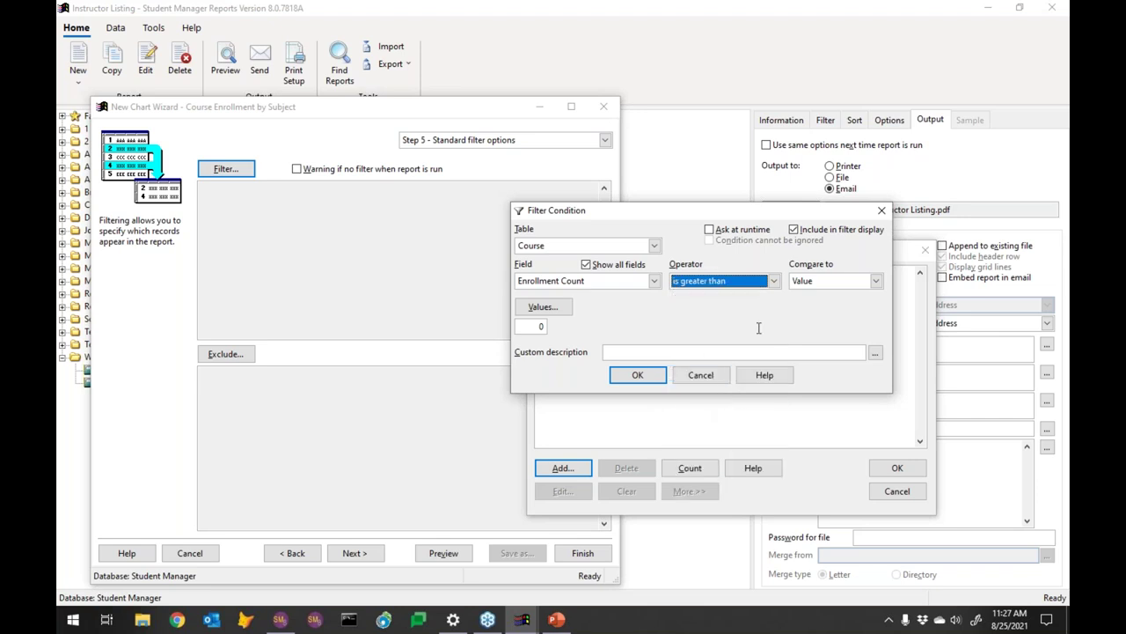
pyautogui.click(648, 378)
pyautogui.click(897, 467)
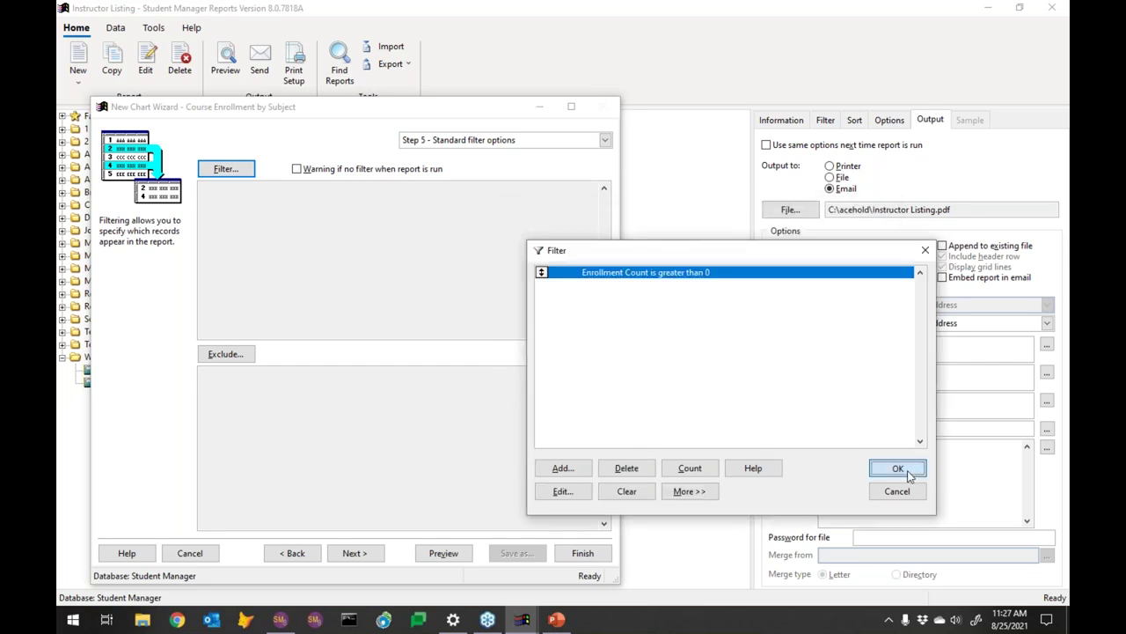
pyautogui.click(435, 558)
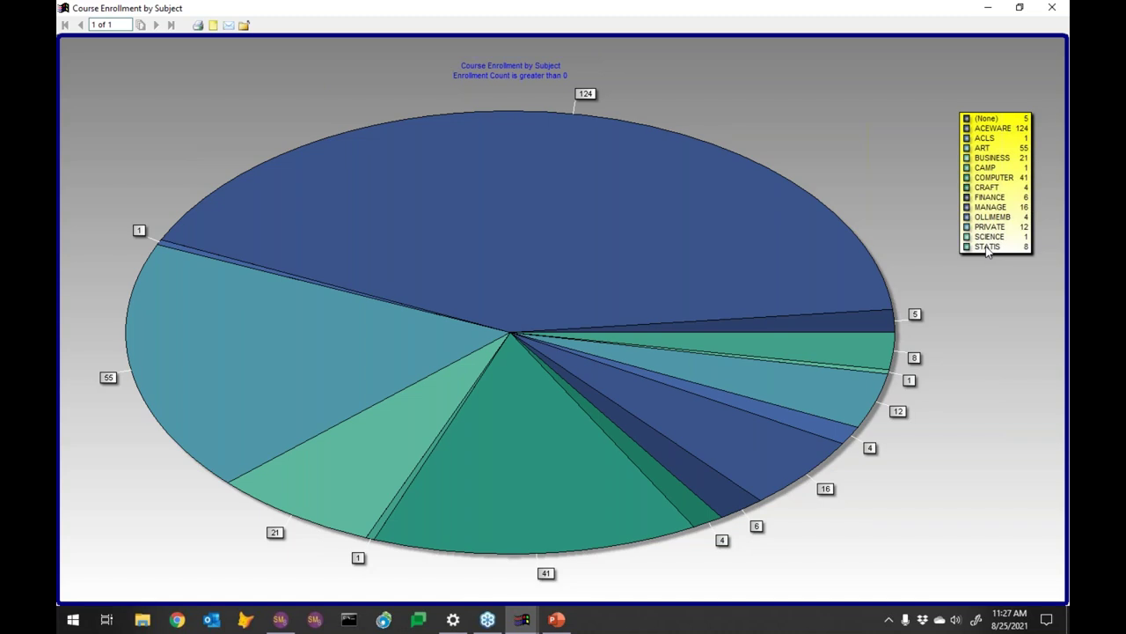
pyautogui.click(1053, 9)
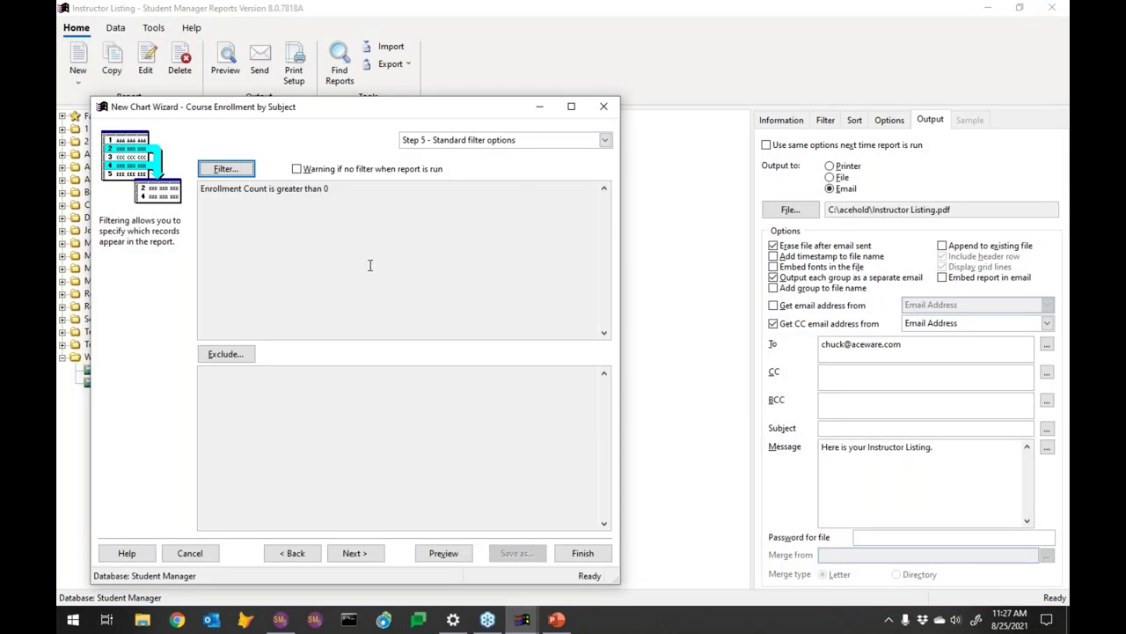
# Add a second condition, Course Code begins with 21, and apply both filters
pyautogui.click(225, 171)
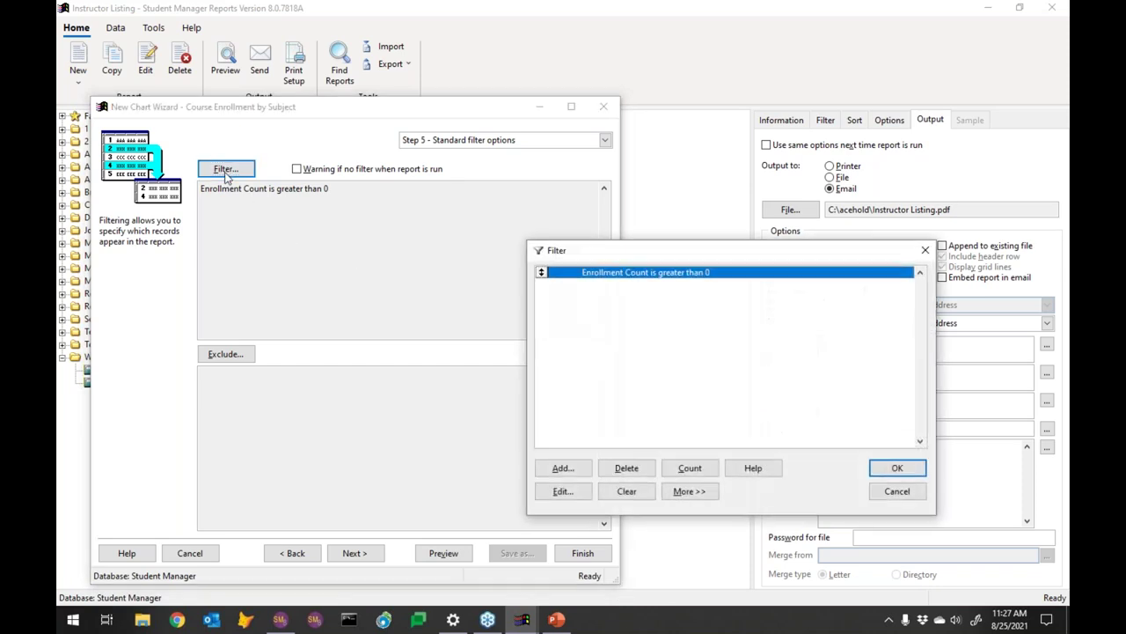
pyautogui.click(577, 469)
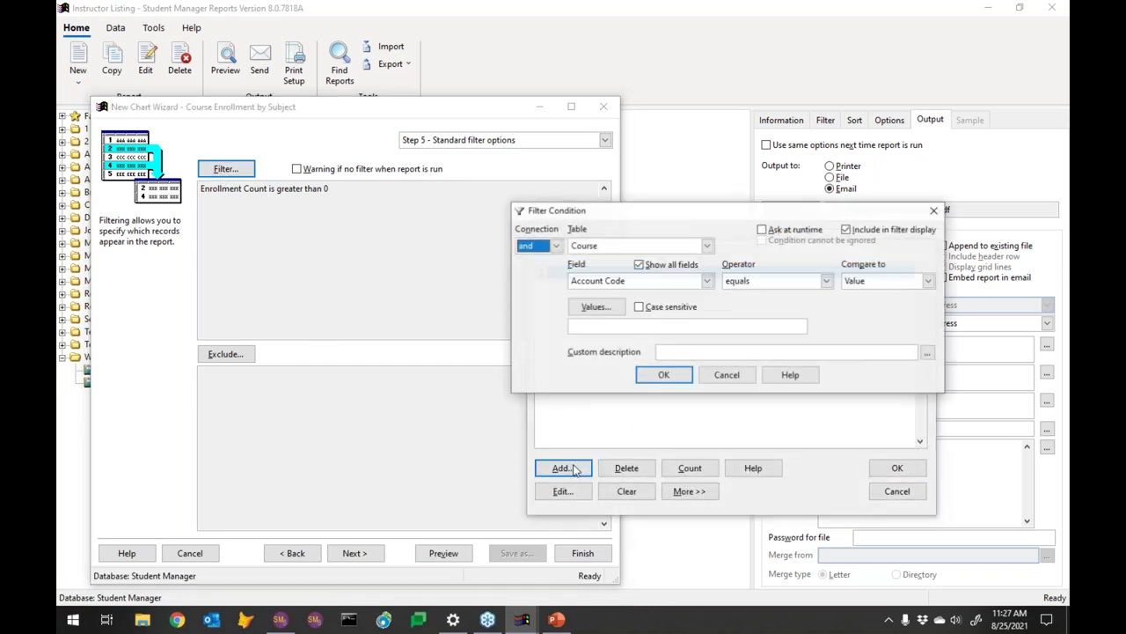
pyautogui.click(665, 281)
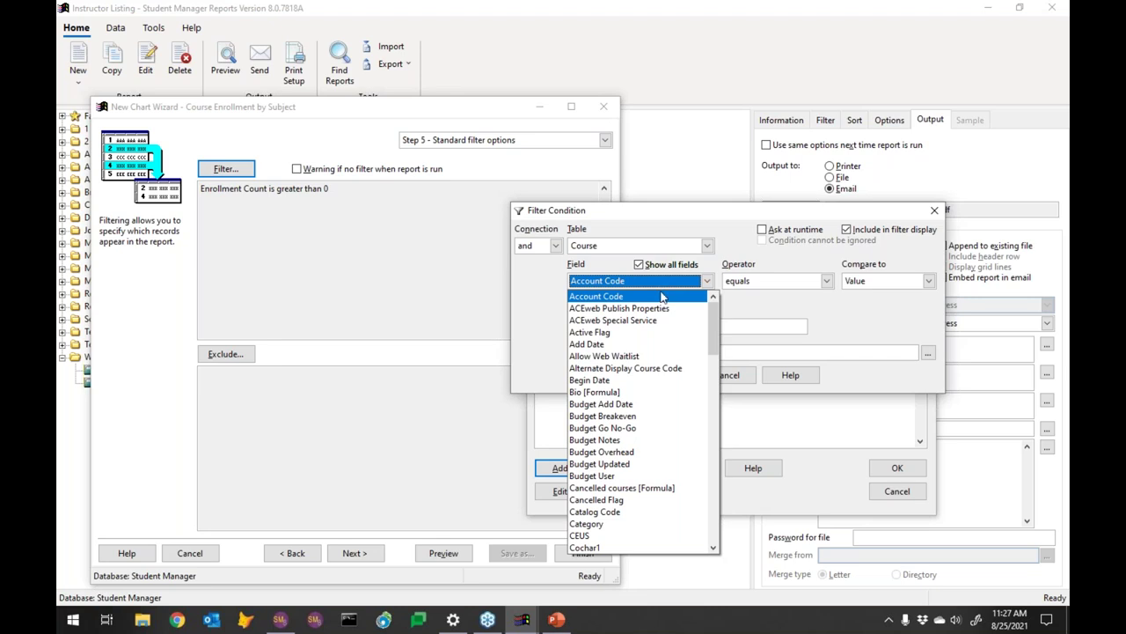
pyautogui.click(715, 494)
pyautogui.click(609, 344)
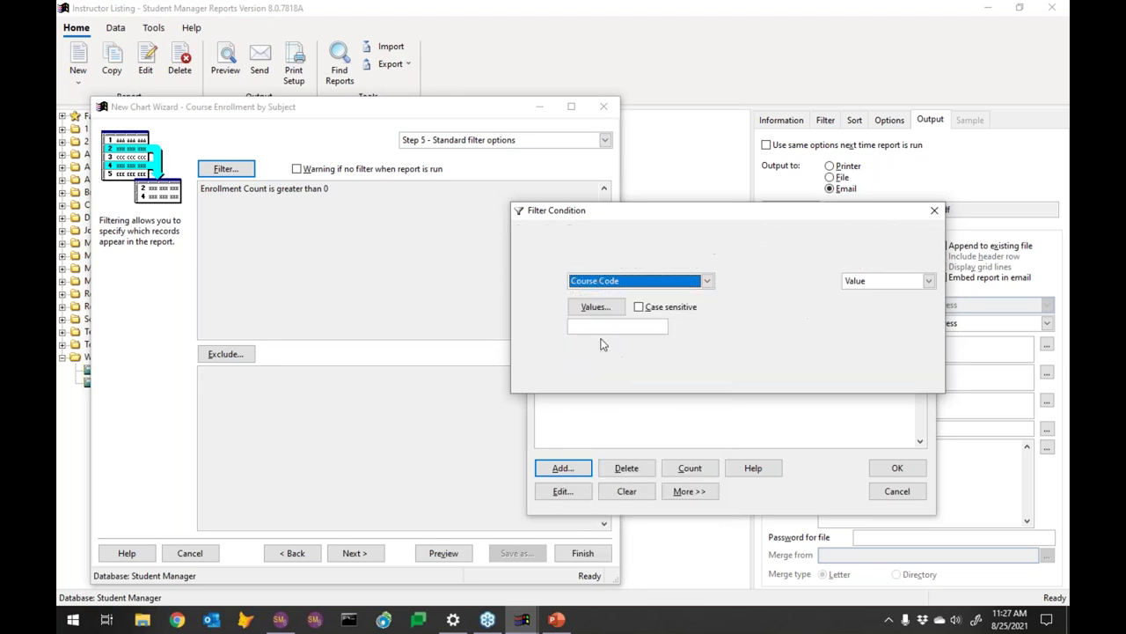
pyautogui.click(779, 279)
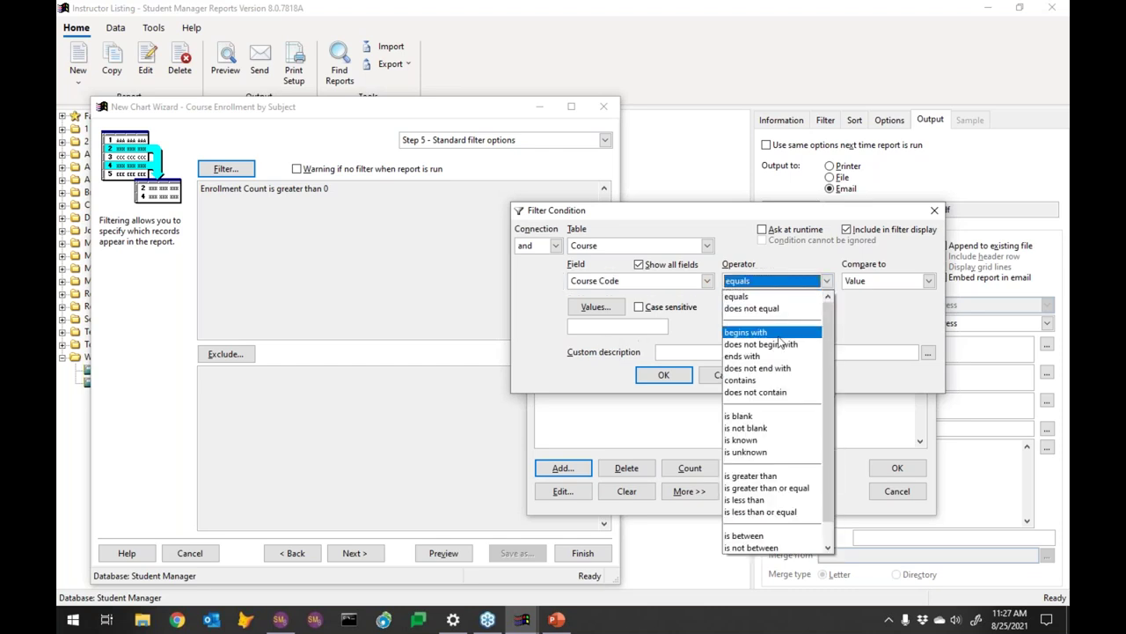
pyautogui.click(758, 333)
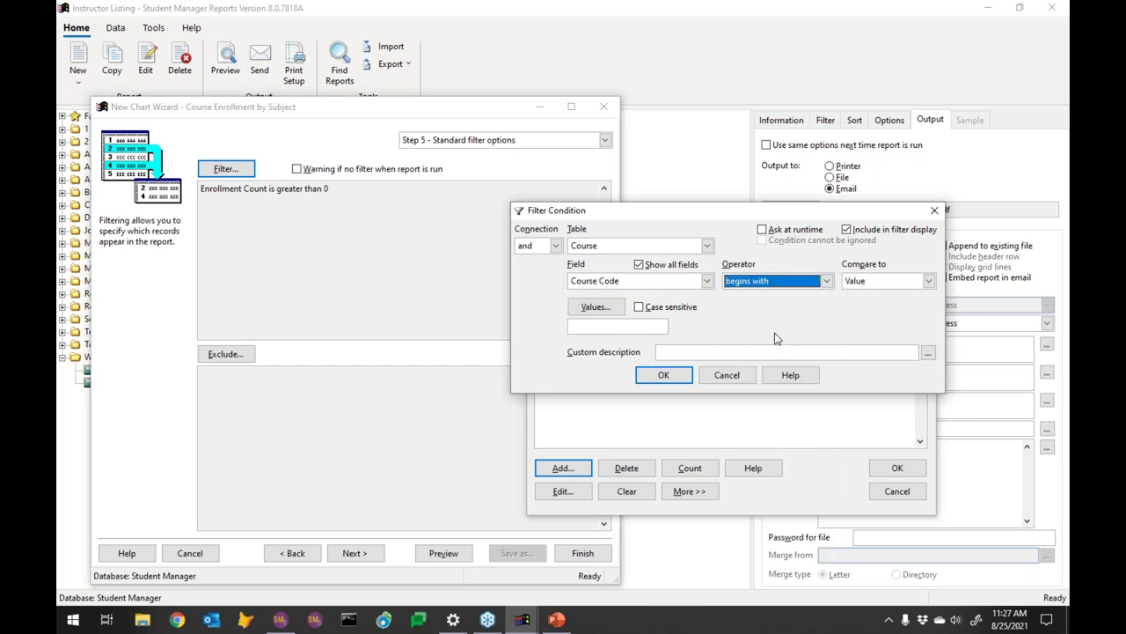
pyautogui.click(598, 326)
pyautogui.write('21')
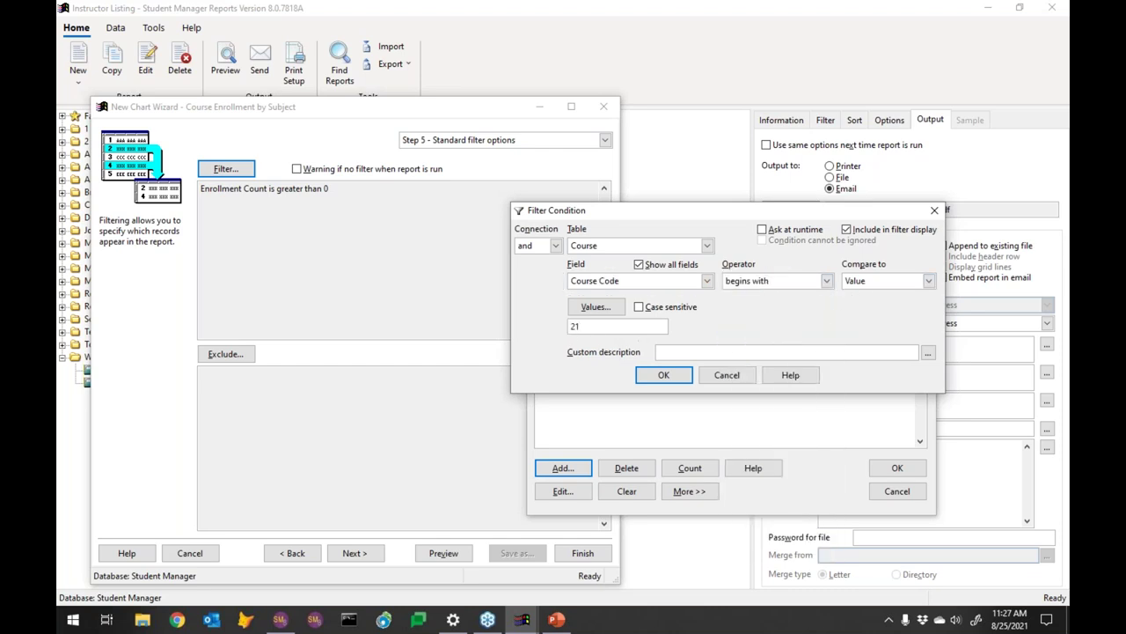
pyautogui.click(678, 375)
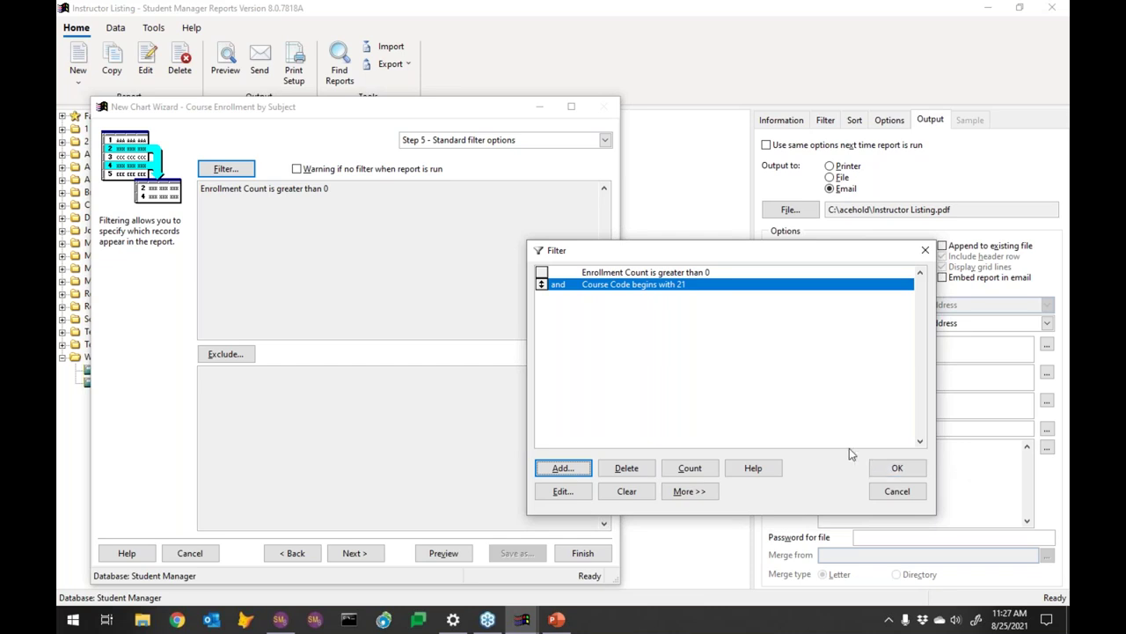
pyautogui.click(897, 470)
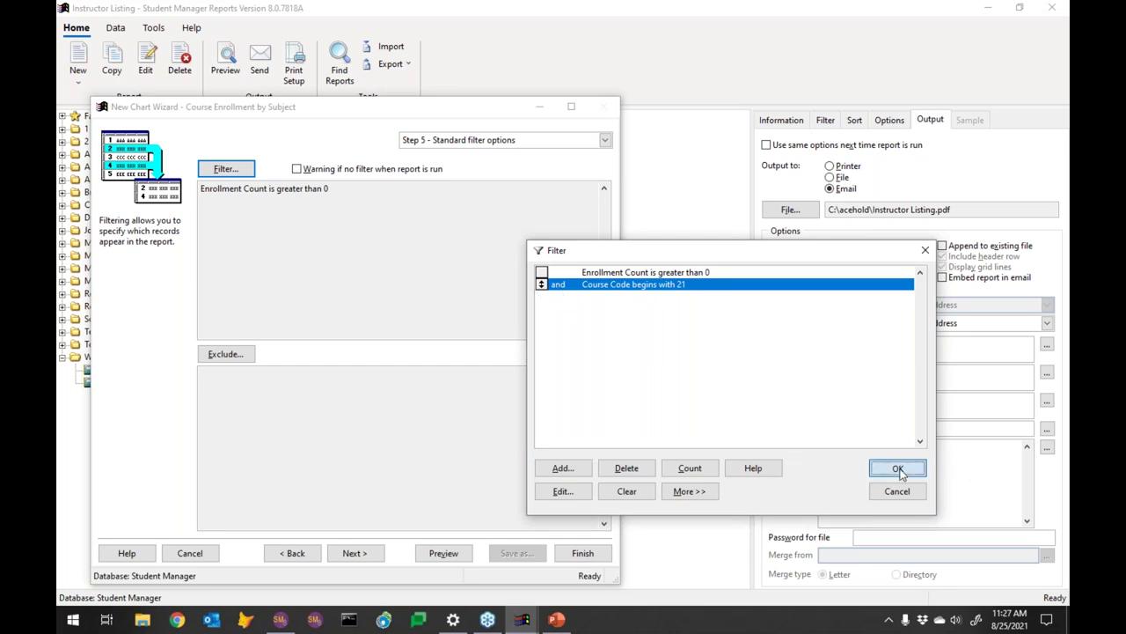
pyautogui.click(443, 552)
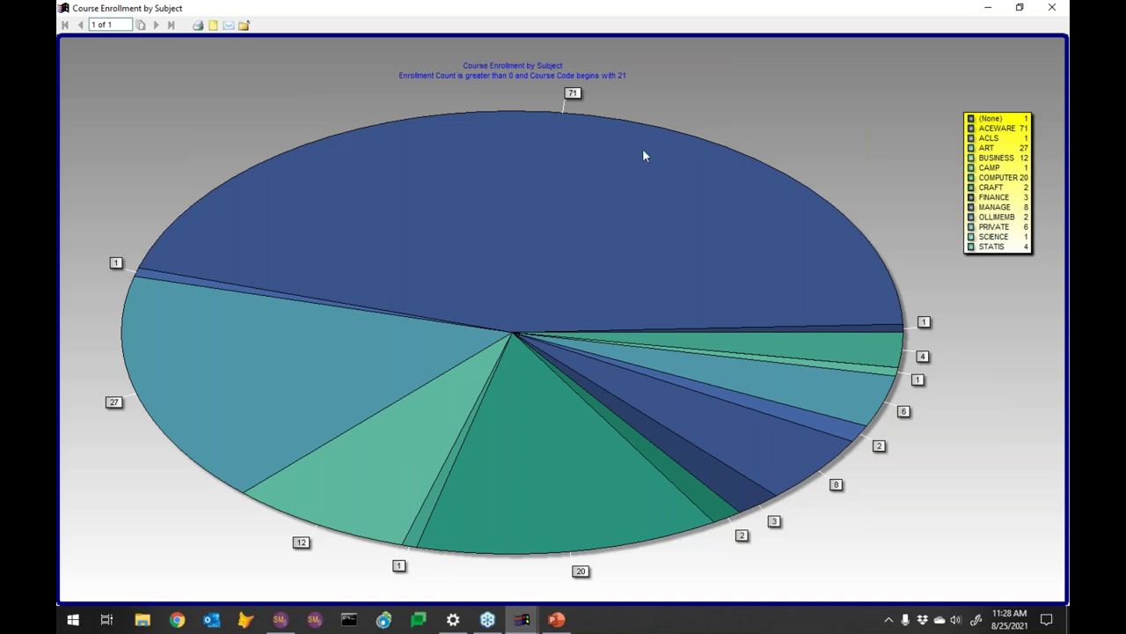
pyautogui.click(1052, 7)
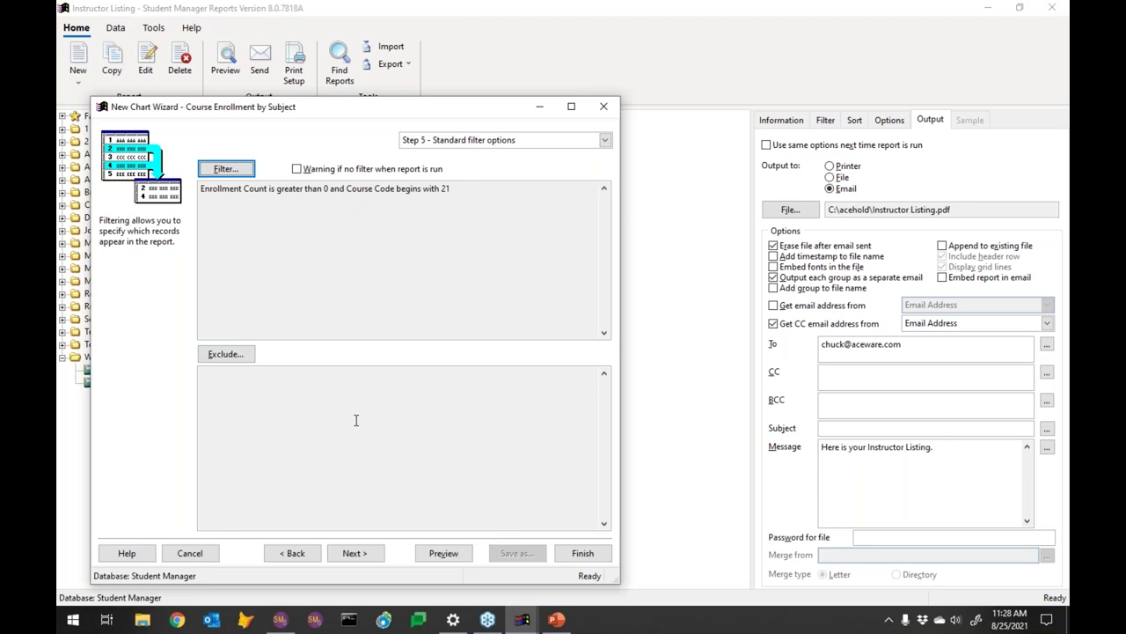
# Save the chart report and copy it as 'Course Enrollment by Subject by Course Code' in Webinar2021
pyautogui.click(583, 552)
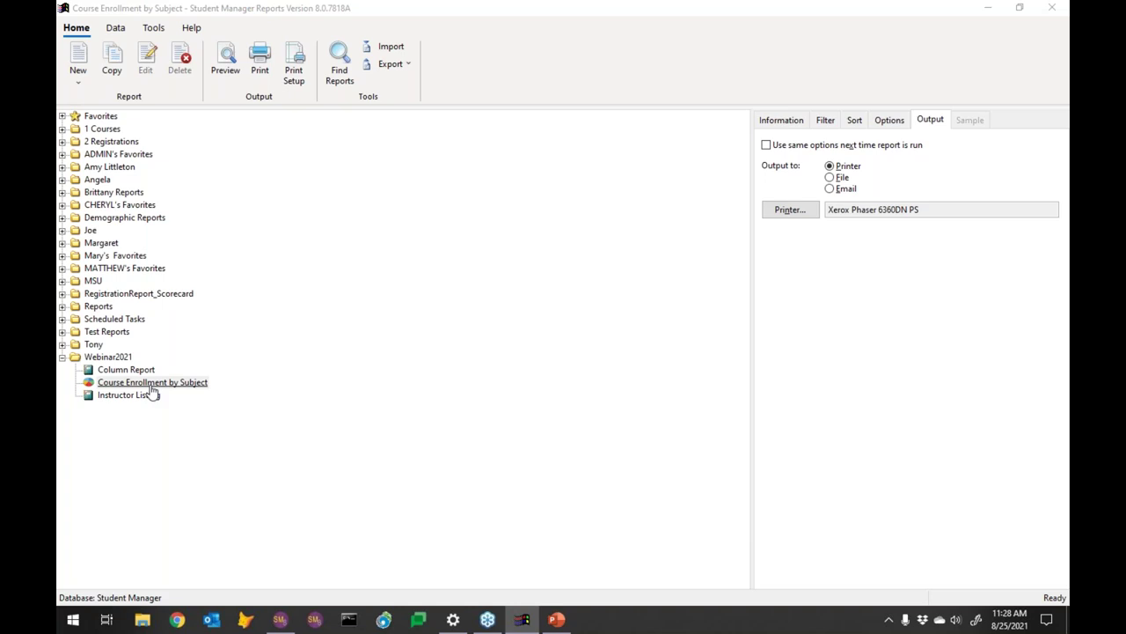
pyautogui.rightClick(152, 393)
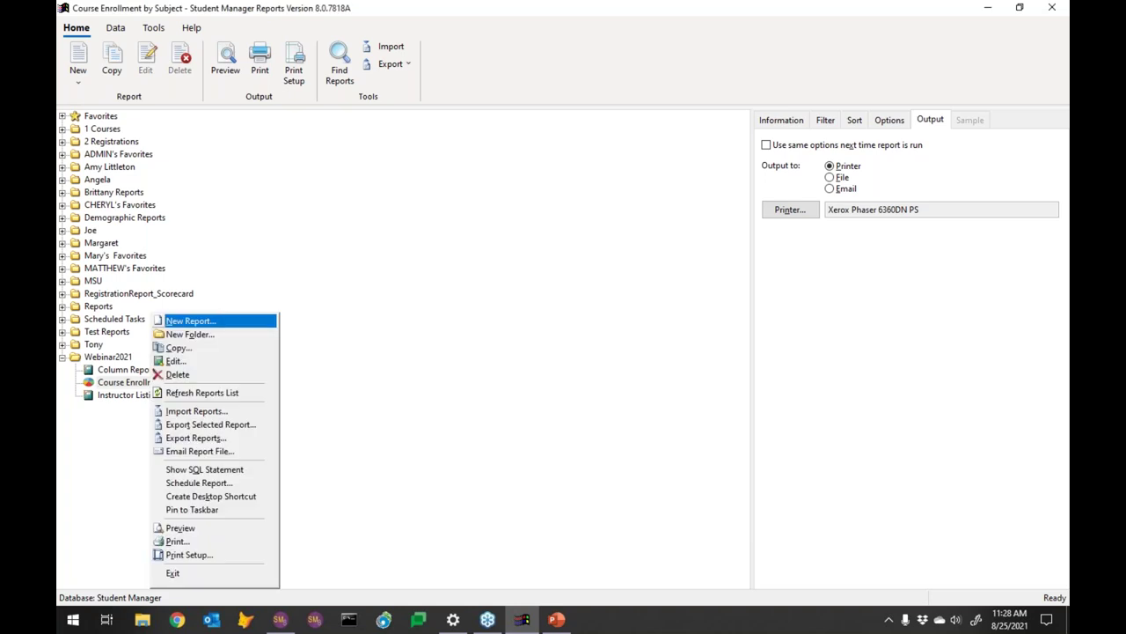
pyautogui.click(176, 350)
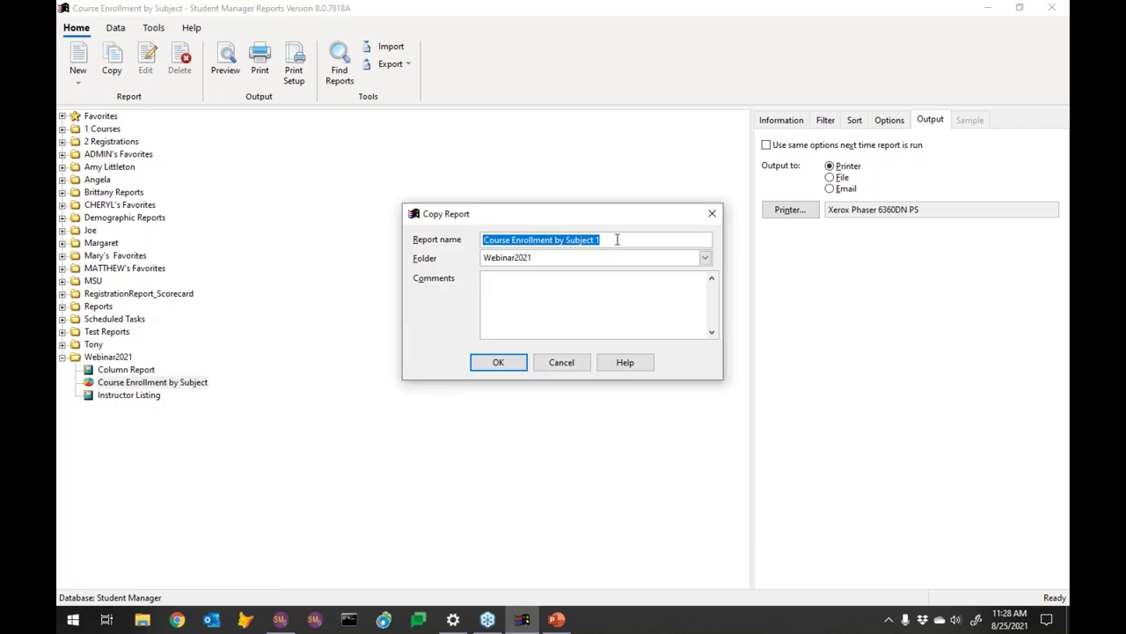
pyautogui.click(619, 238)
pyautogui.write('1')
pyautogui.press('BackSpace')
pyautogui.press('BackSpace')
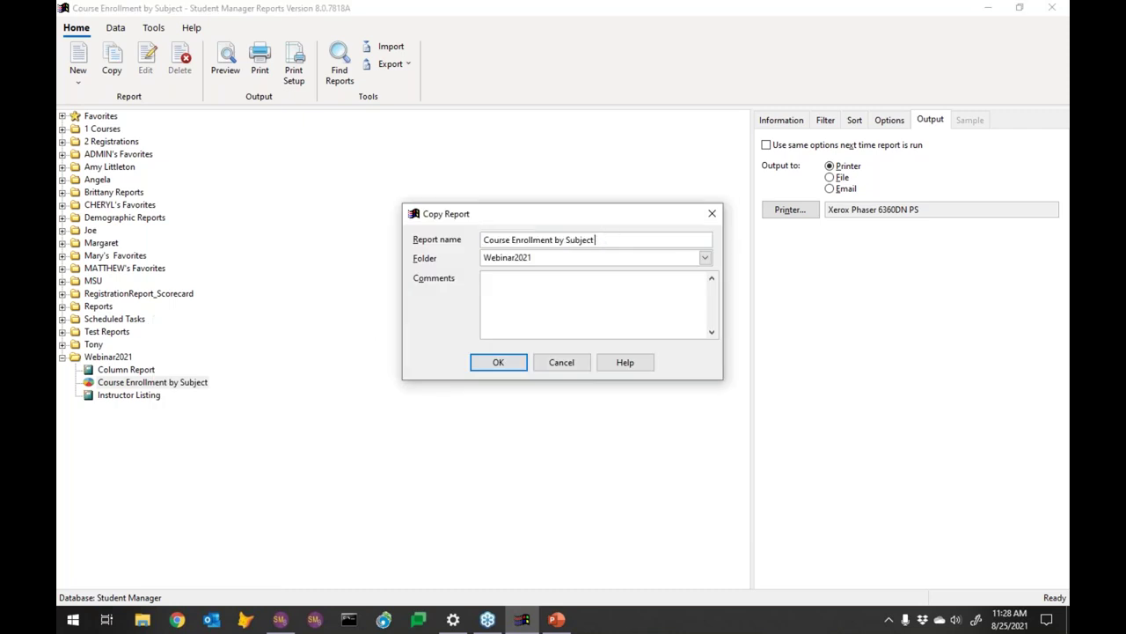
pyautogui.write('by Course Code')
pyautogui.click(498, 362)
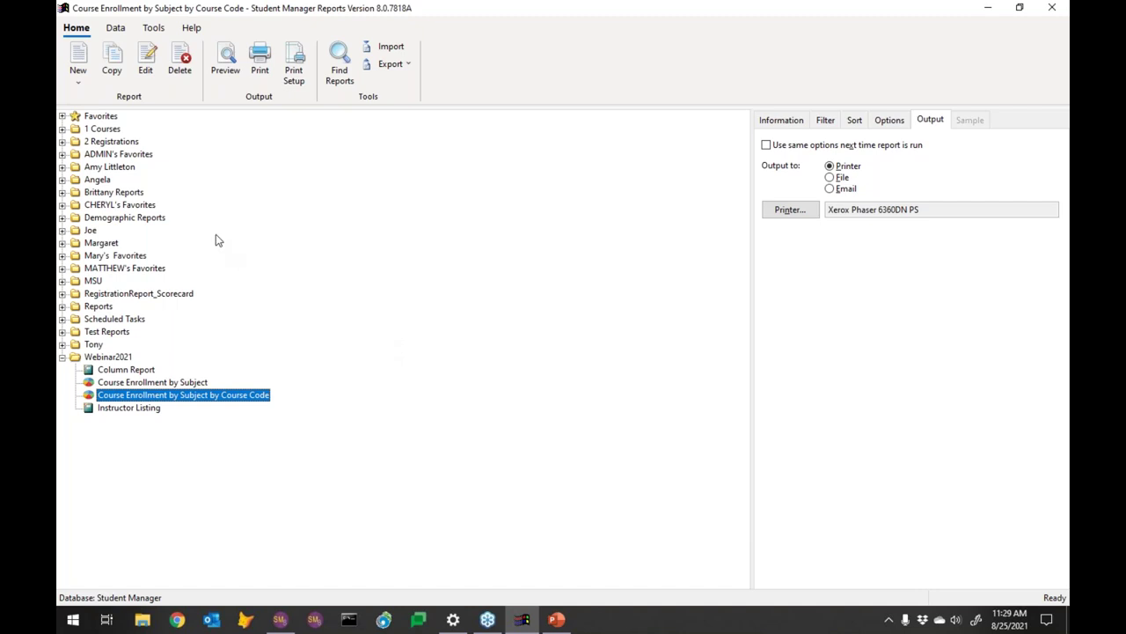
pyautogui.click(146, 63)
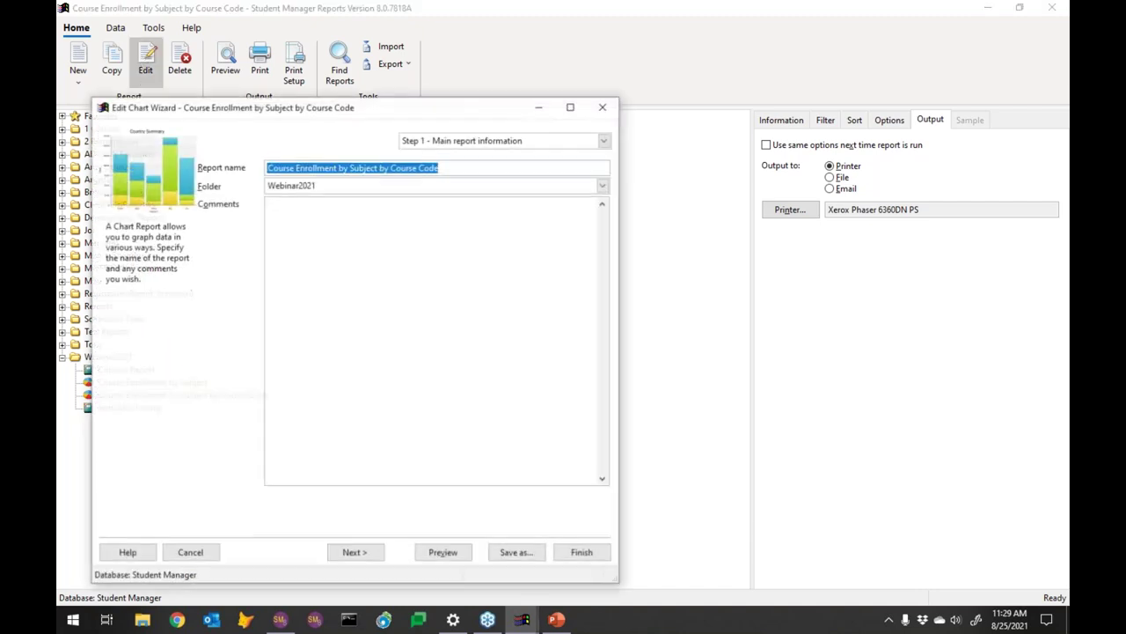
# Replace Subject Code with Course Code in the report's data fields
pyautogui.click(355, 553)
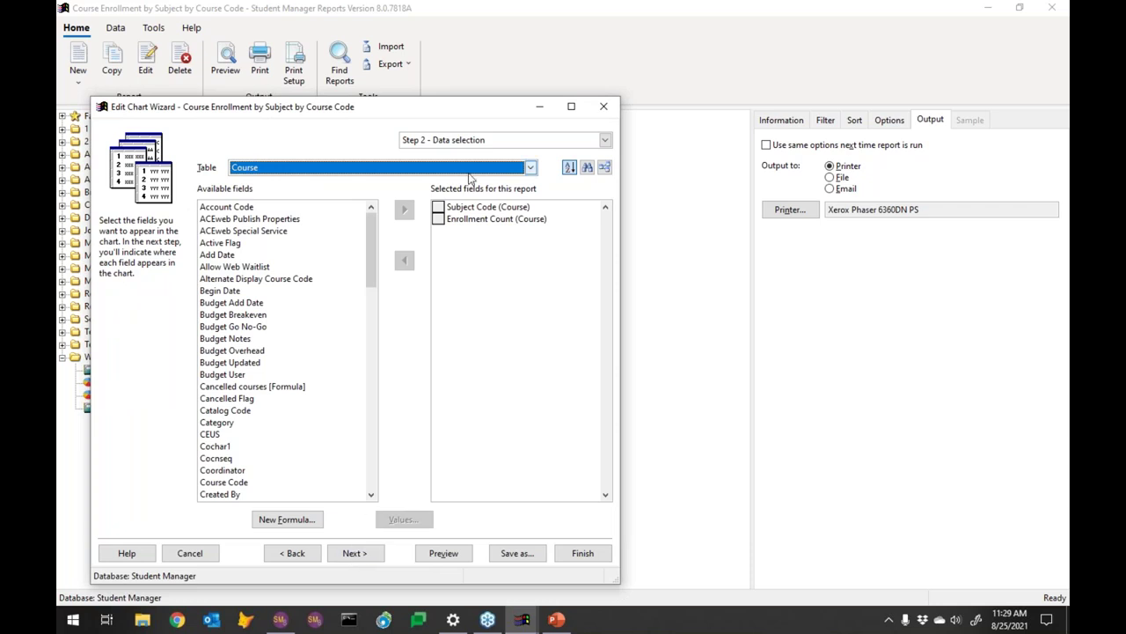
pyautogui.click(438, 206)
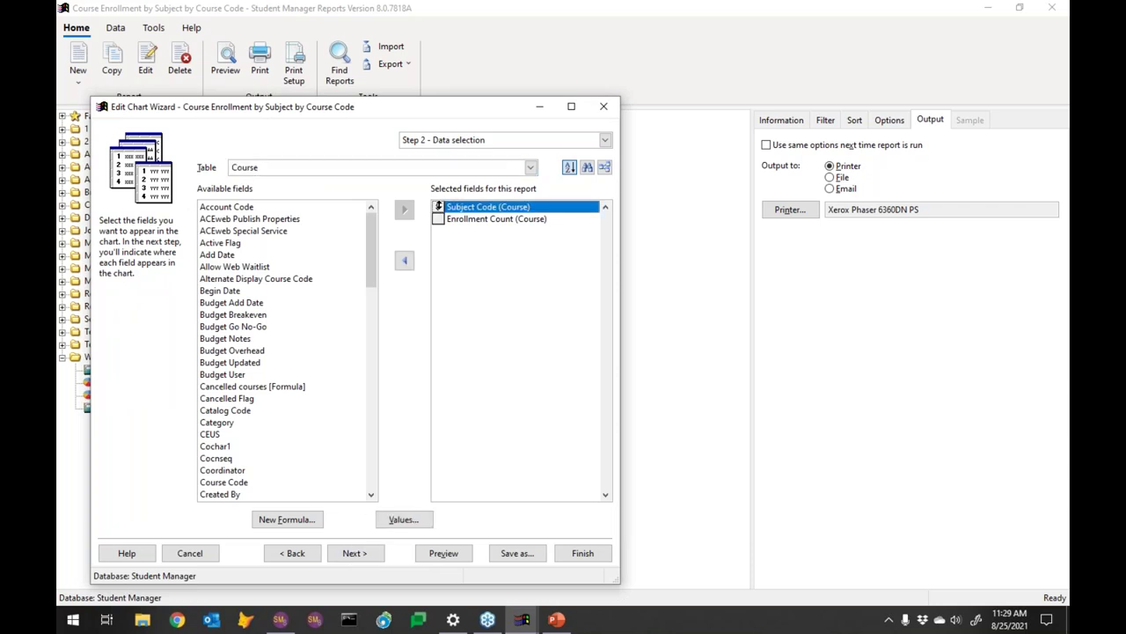
pyautogui.click(404, 260)
pyautogui.moveTo(370, 393); pyautogui.dragTo(356, 257)
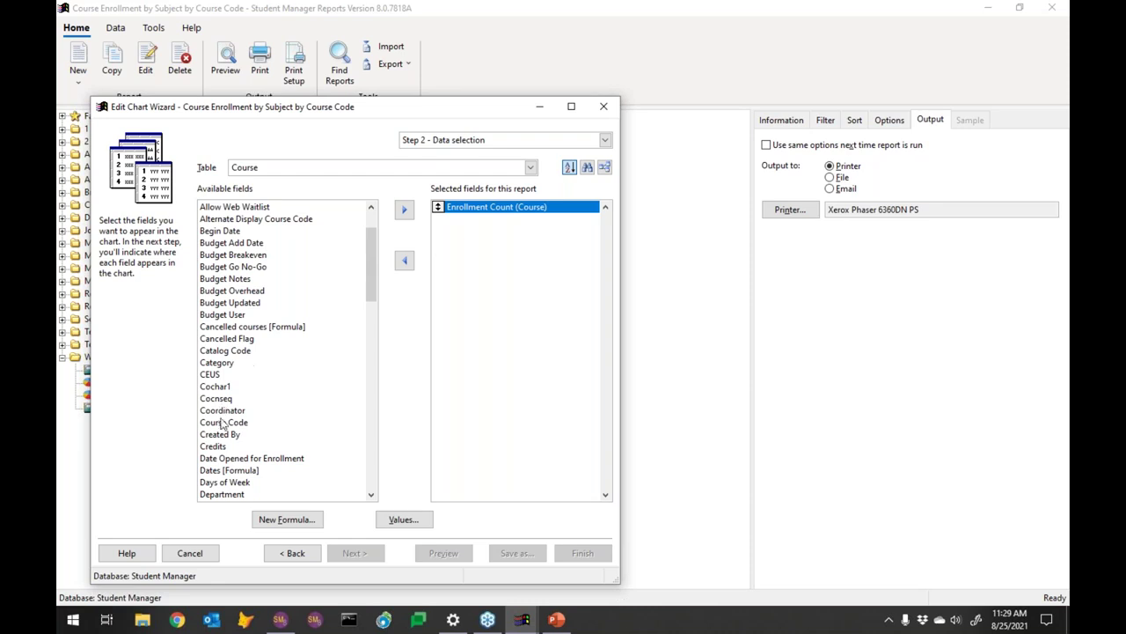
pyautogui.click(222, 423)
pyautogui.click(404, 209)
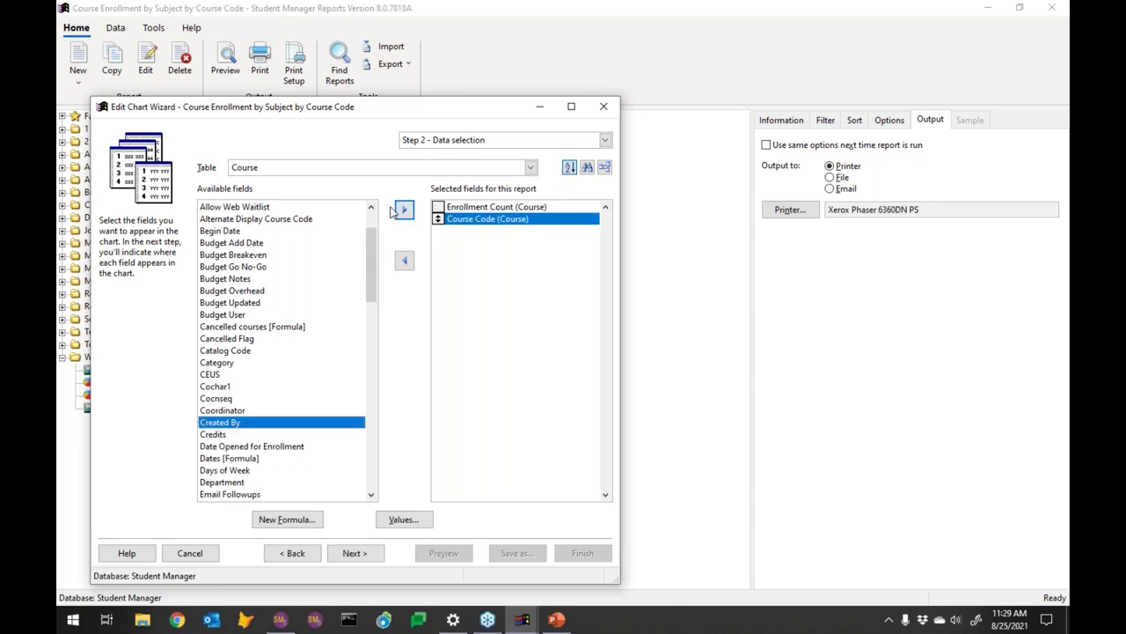
# Make Course Code the chart's category (X-axis) and move on to formatting
pyautogui.click(354, 553)
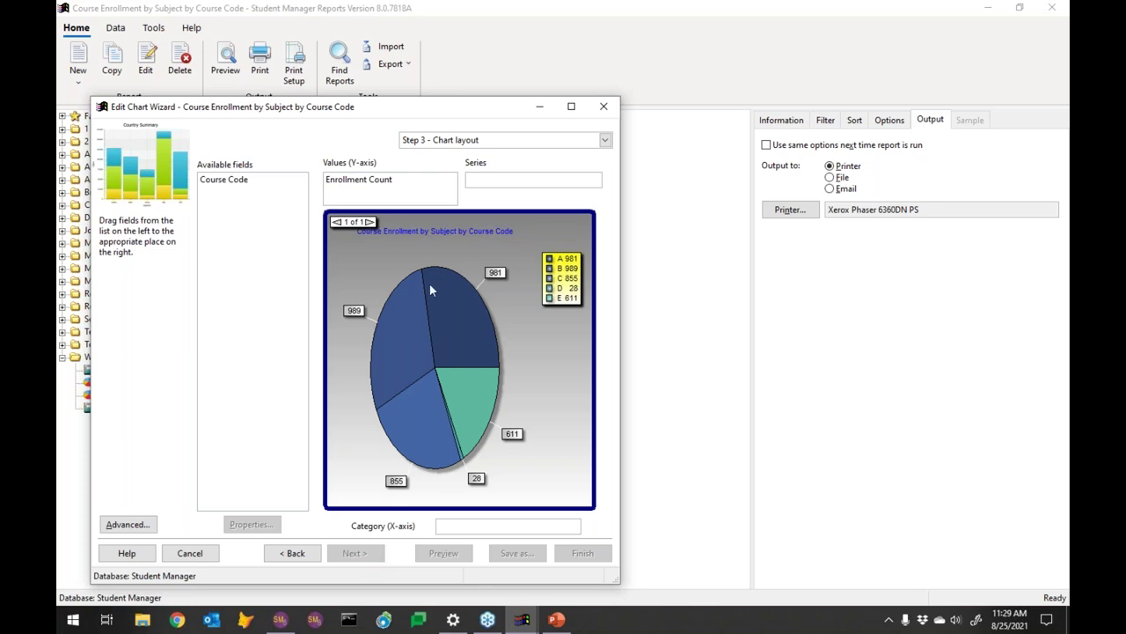
pyautogui.click(220, 181)
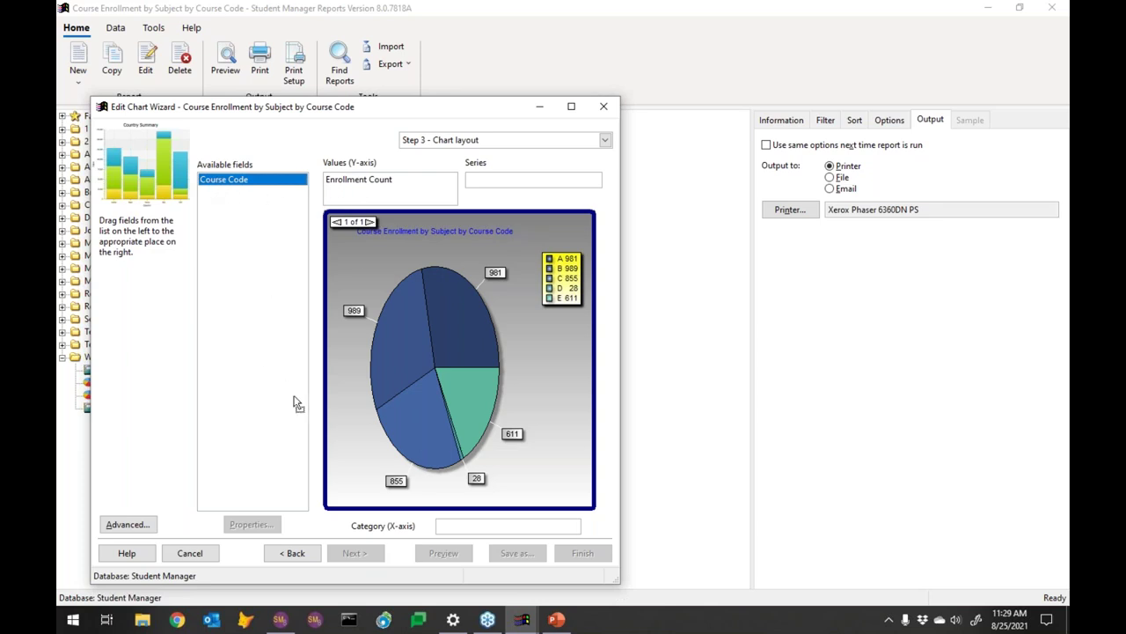
pyautogui.moveTo(469, 536); pyautogui.dragTo(464, 524)
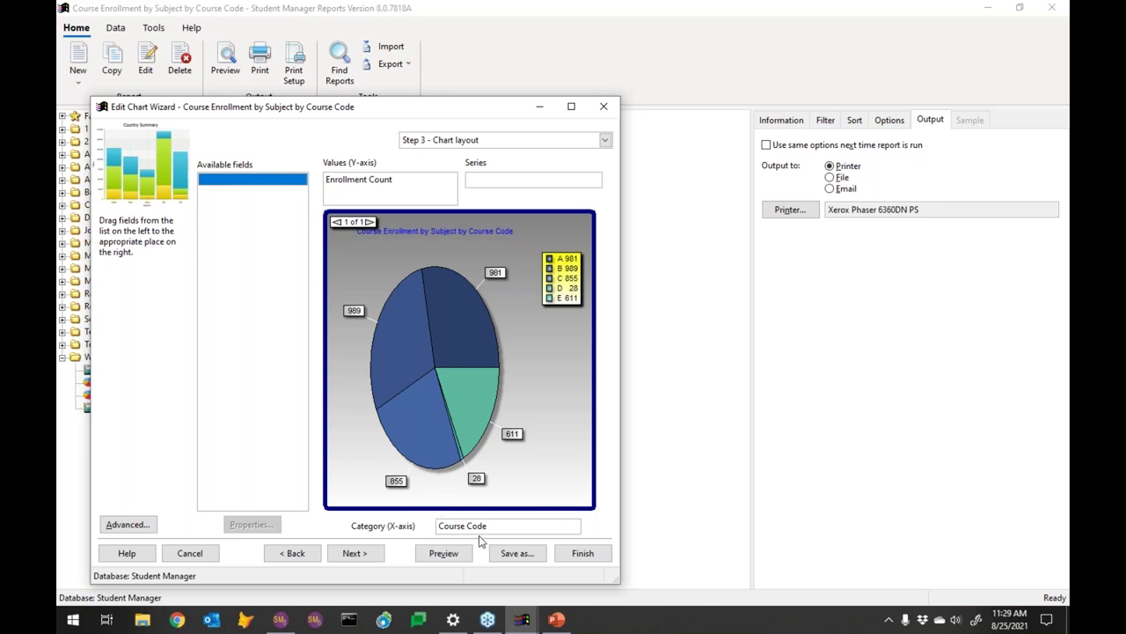
pyautogui.click(357, 553)
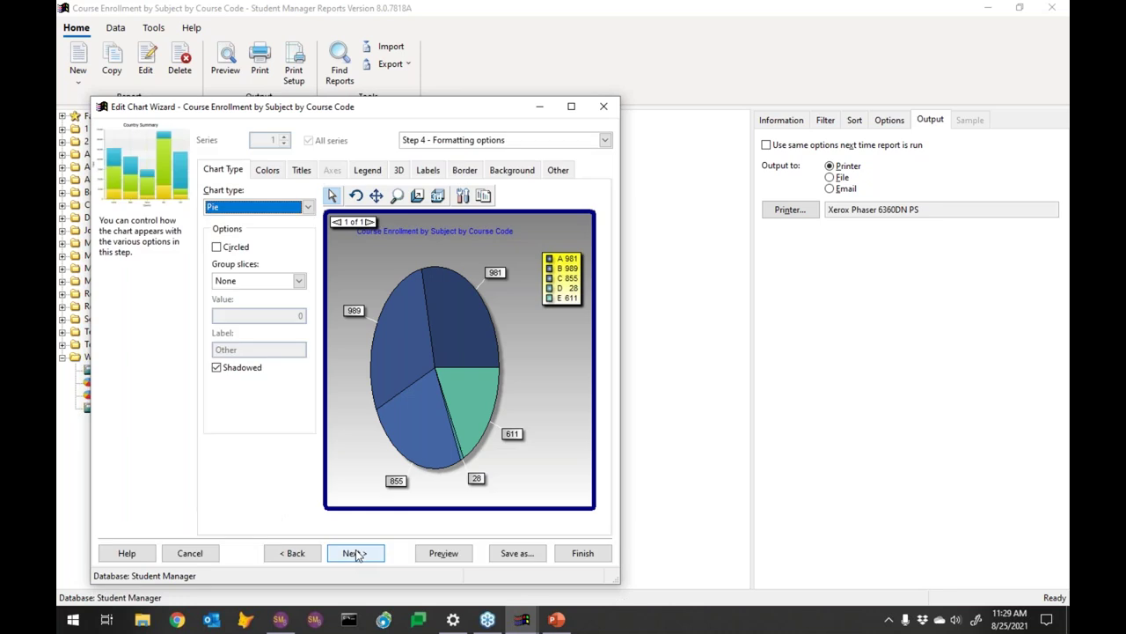
# Start a new filter condition at Step 5 with all Course fields shown
pyautogui.click(357, 552)
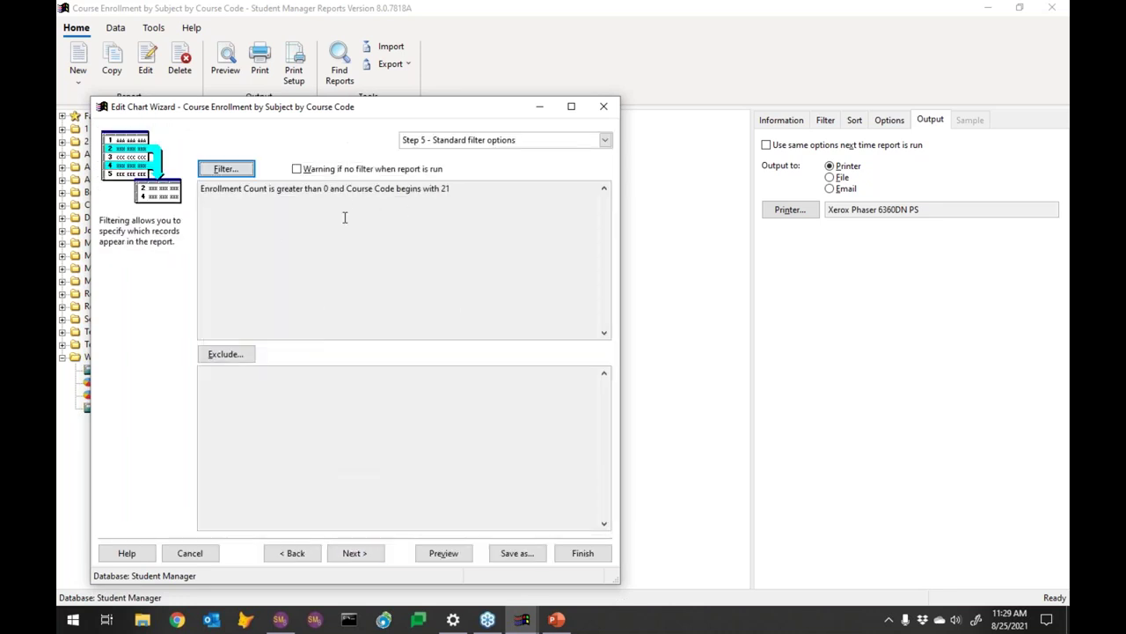
pyautogui.click(239, 171)
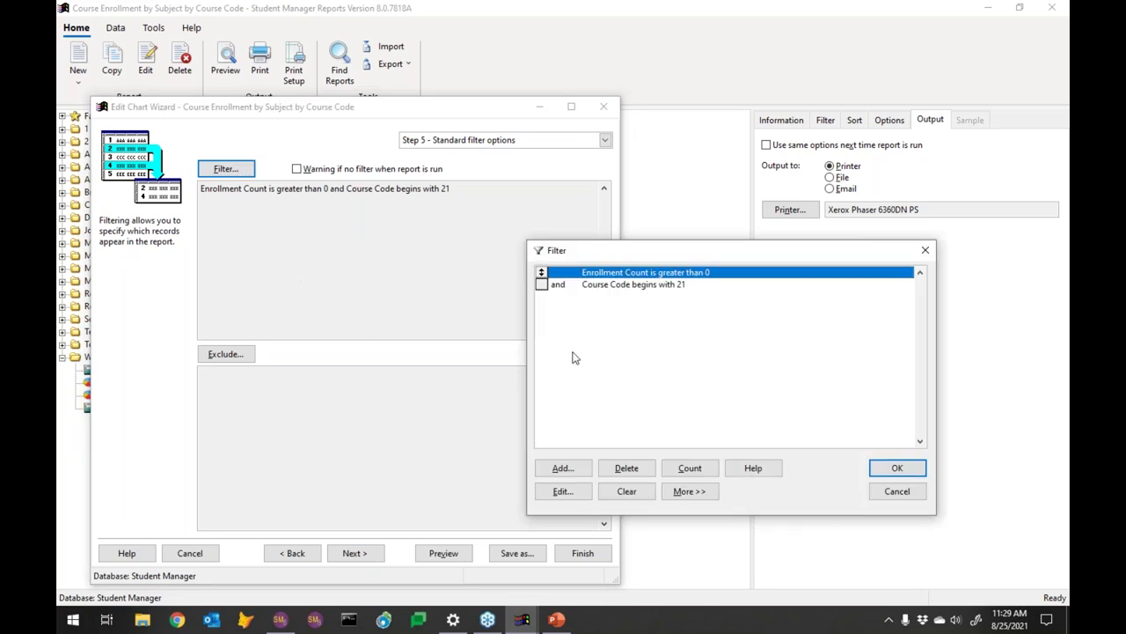
pyautogui.click(573, 467)
pyautogui.click(639, 265)
pyautogui.click(675, 282)
pyautogui.moveTo(712, 361); pyautogui.dragTo(725, 518)
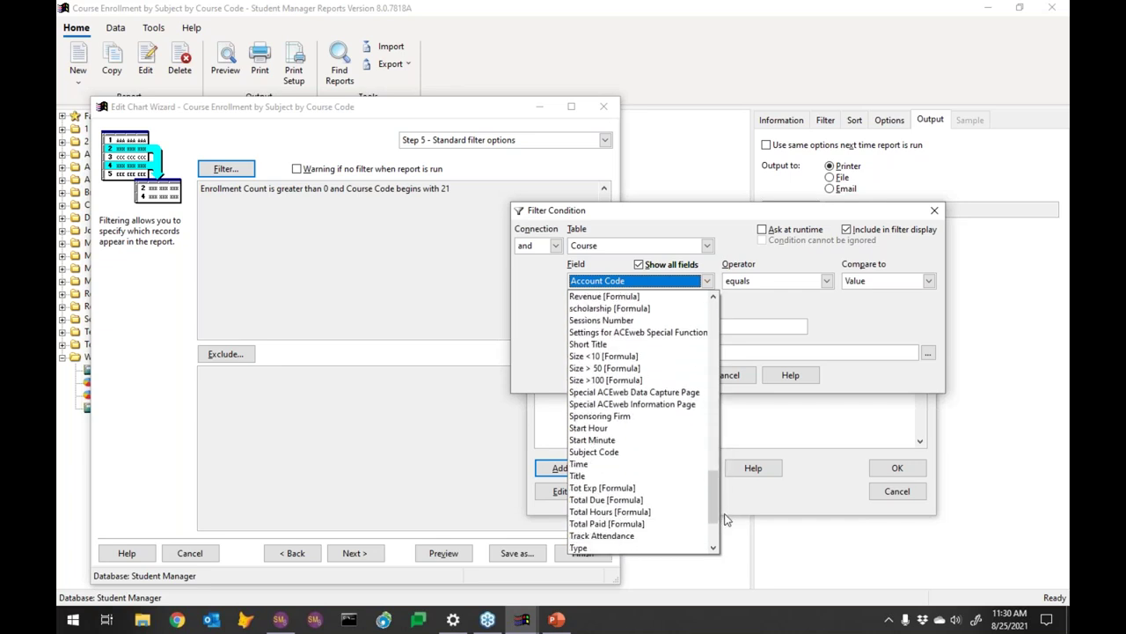
pyautogui.press('Escape')
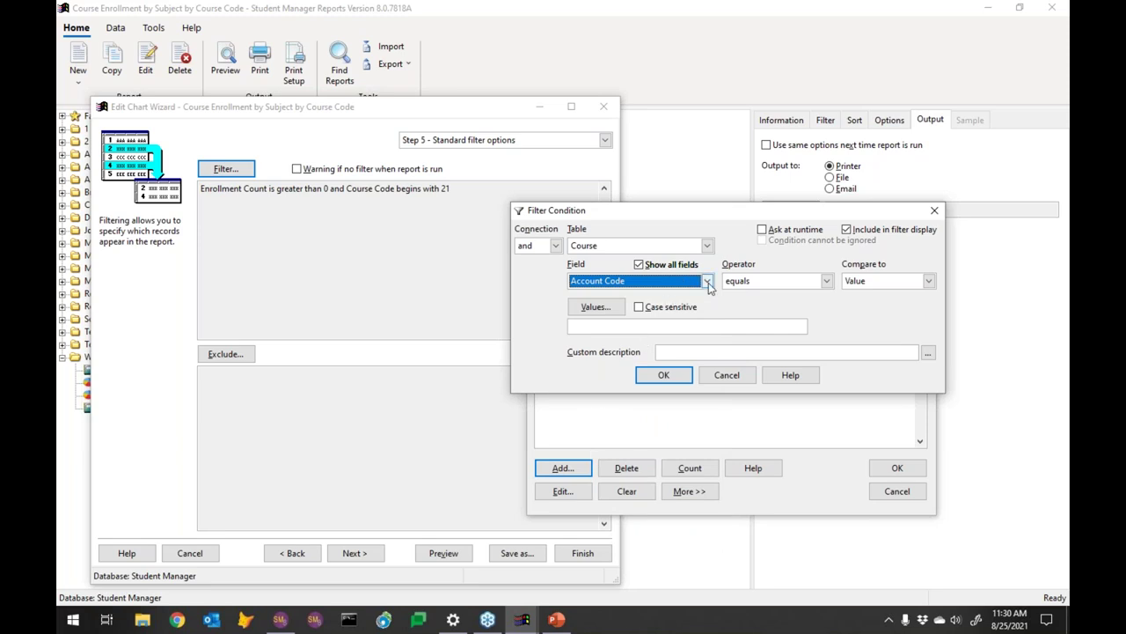
# Choose Subject Code as the new condition's field
pyautogui.click(707, 281)
pyautogui.click(715, 414)
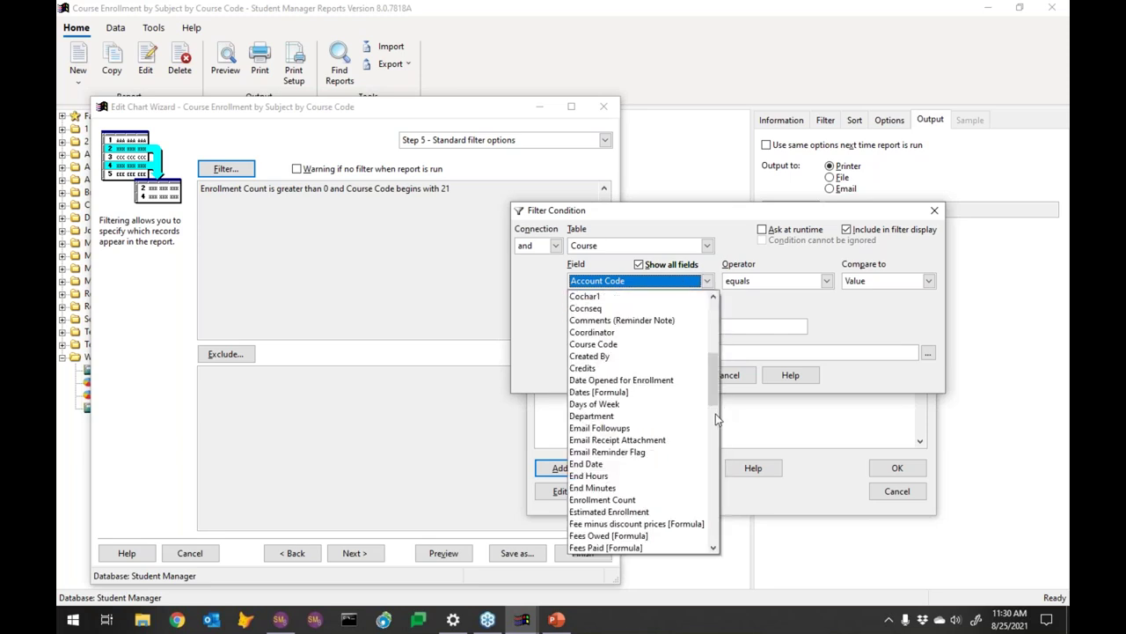
pyautogui.click(715, 414)
pyautogui.click(715, 417)
pyautogui.click(715, 417)
pyautogui.click(718, 493)
pyautogui.moveTo(722, 502); pyautogui.dragTo(710, 479)
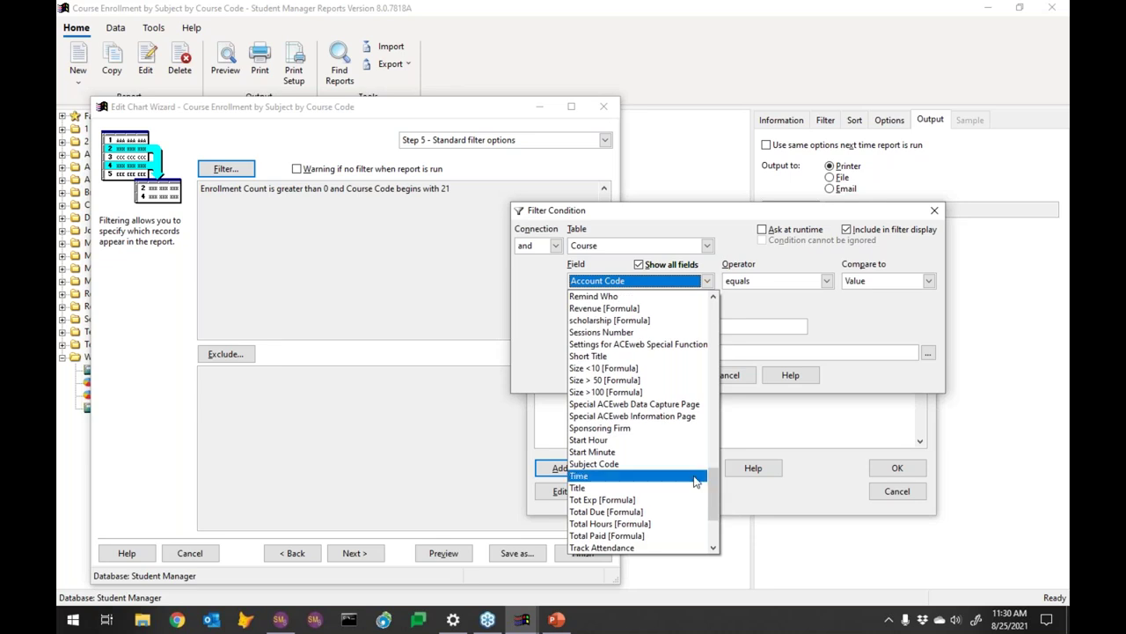
pyautogui.click(604, 463)
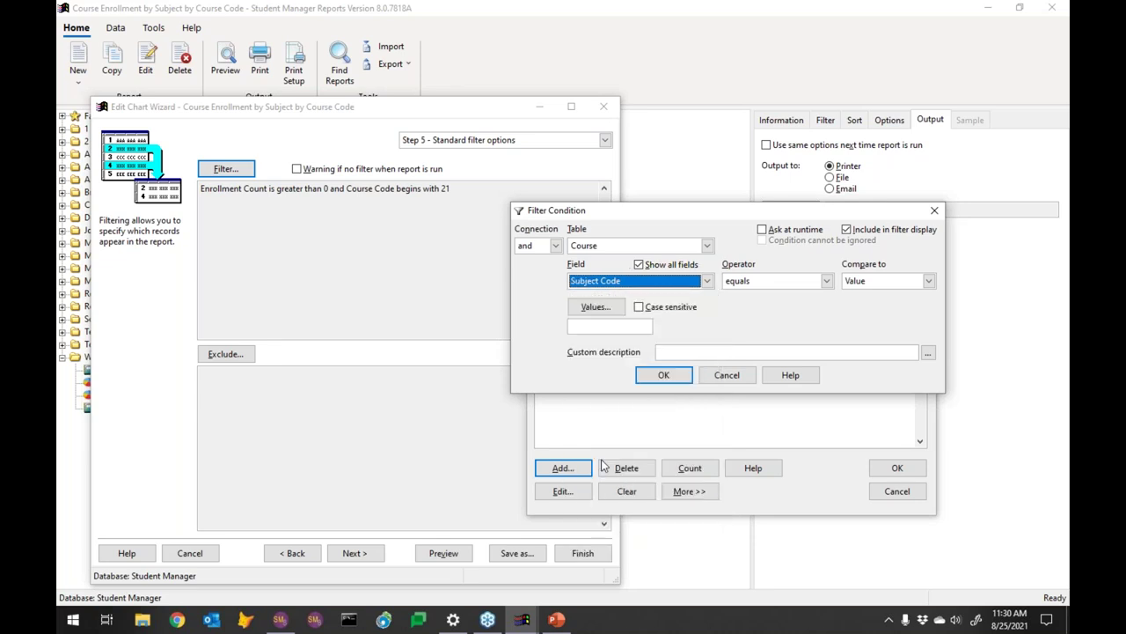
# Keep equals, set the value to be asked at runtime, and apply the filter
pyautogui.click(794, 280)
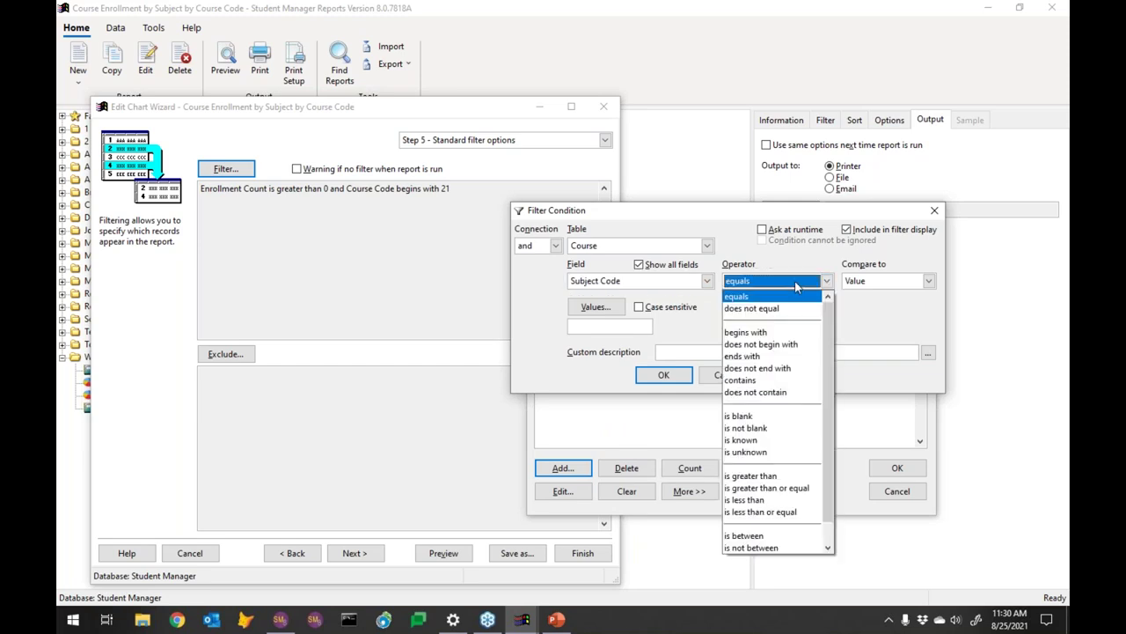
pyautogui.click(794, 280)
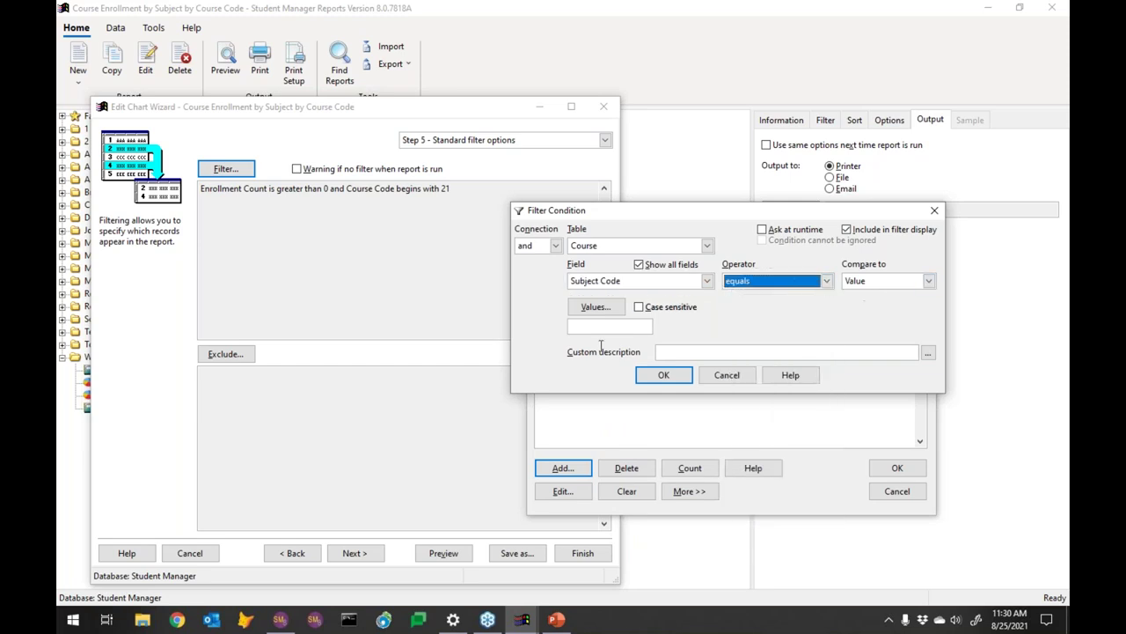
pyautogui.click(781, 231)
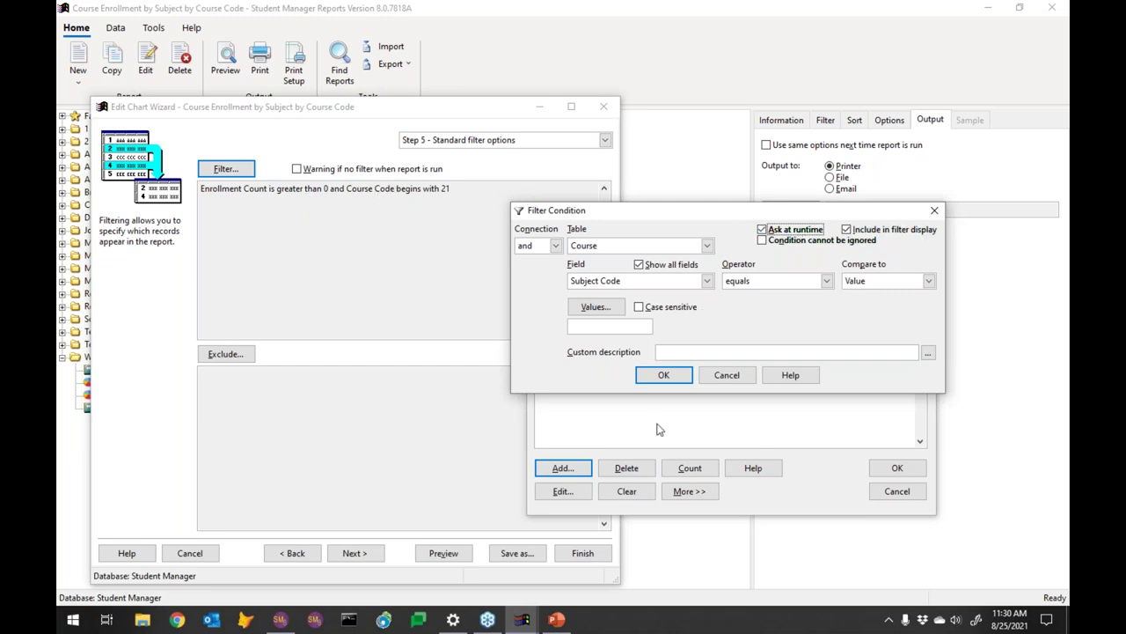
pyautogui.click(667, 377)
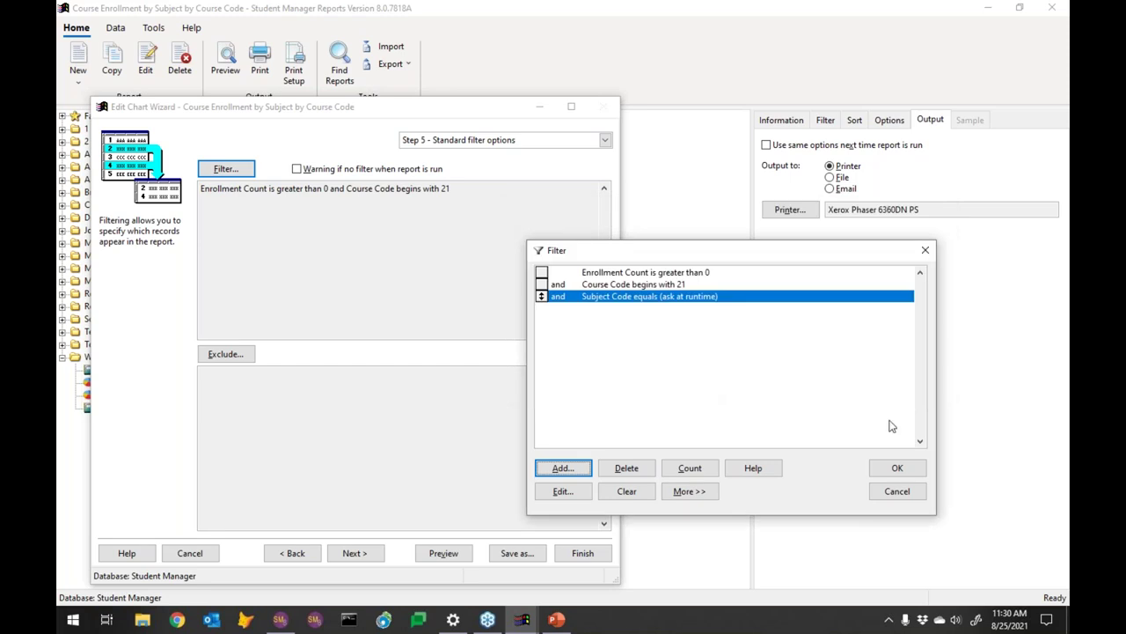
pyautogui.click(901, 467)
# Preview the chart with ACEWARE chosen as the runtime Subject Code value
pyautogui.click(437, 553)
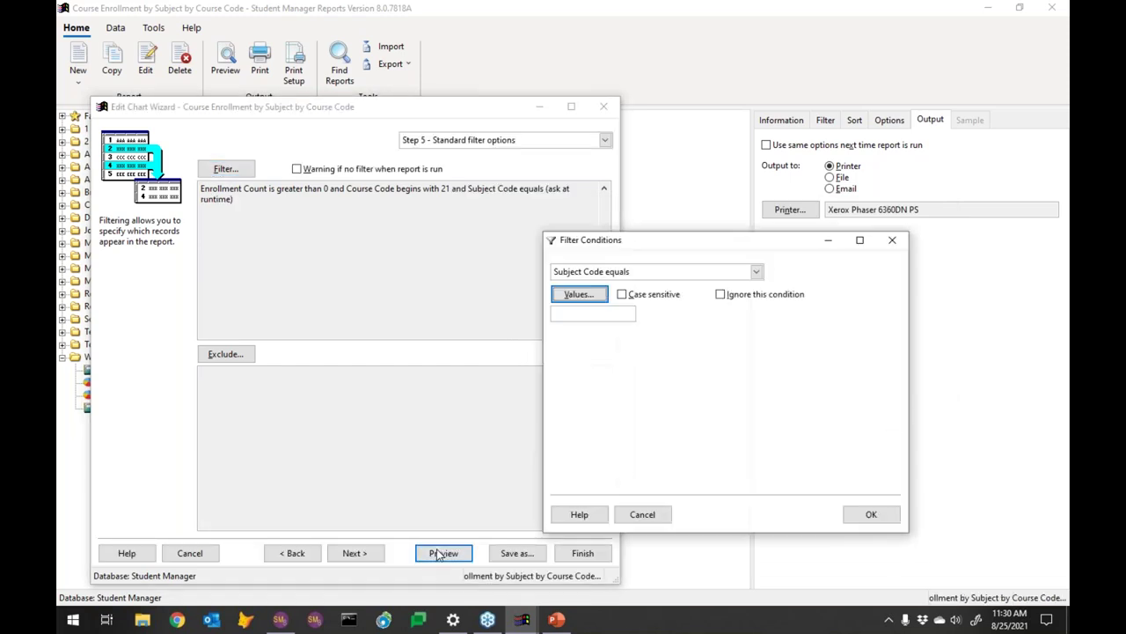
pyautogui.click(584, 297)
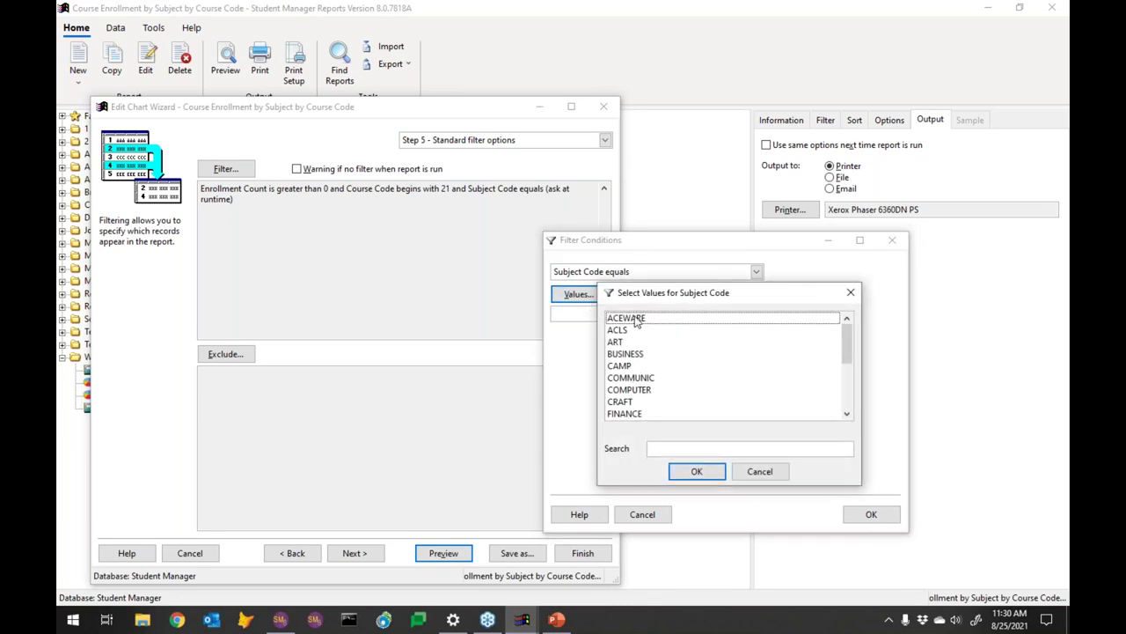
pyautogui.click(638, 319)
pyautogui.click(697, 473)
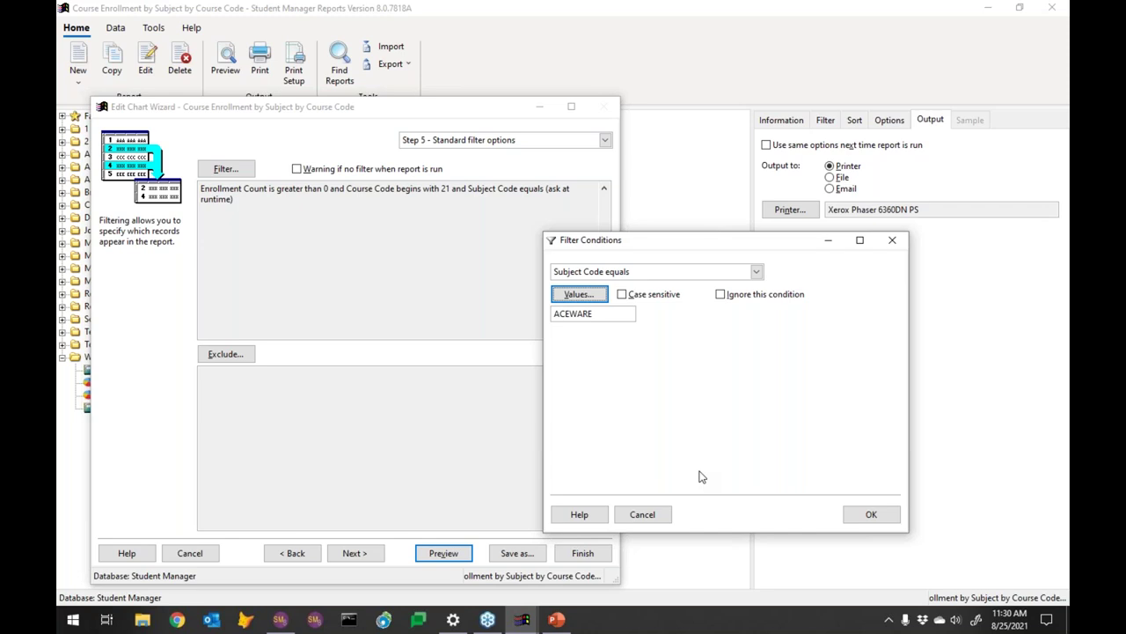
pyautogui.click(869, 515)
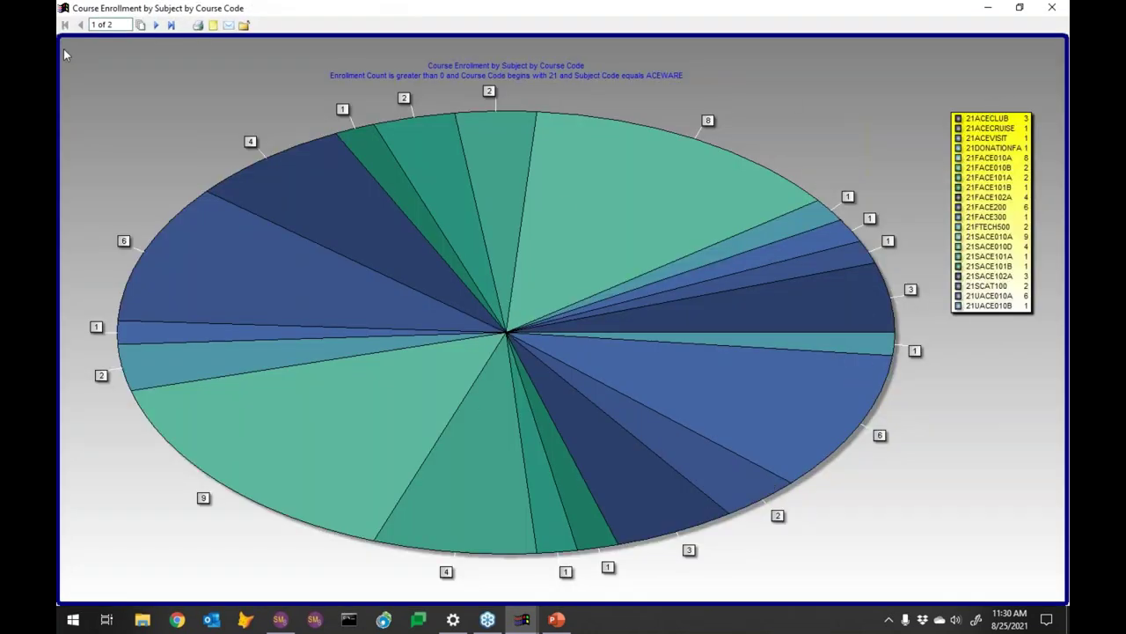
# Review pages 2 and 1 of the chart preview, close it, and save the report
pyautogui.click(157, 25)
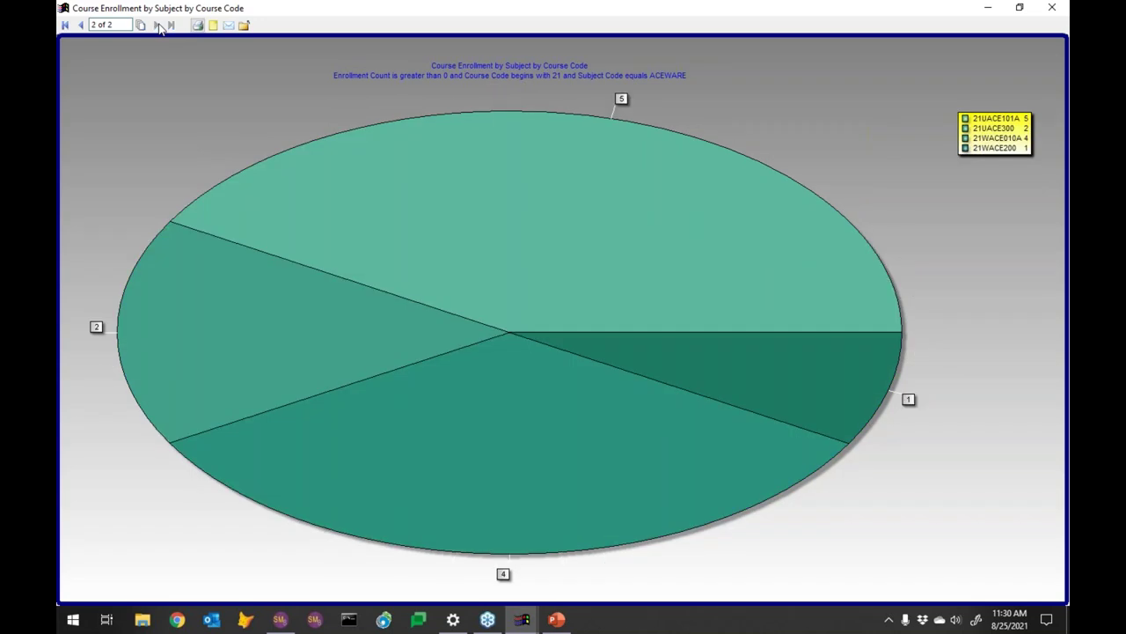
pyautogui.click(80, 25)
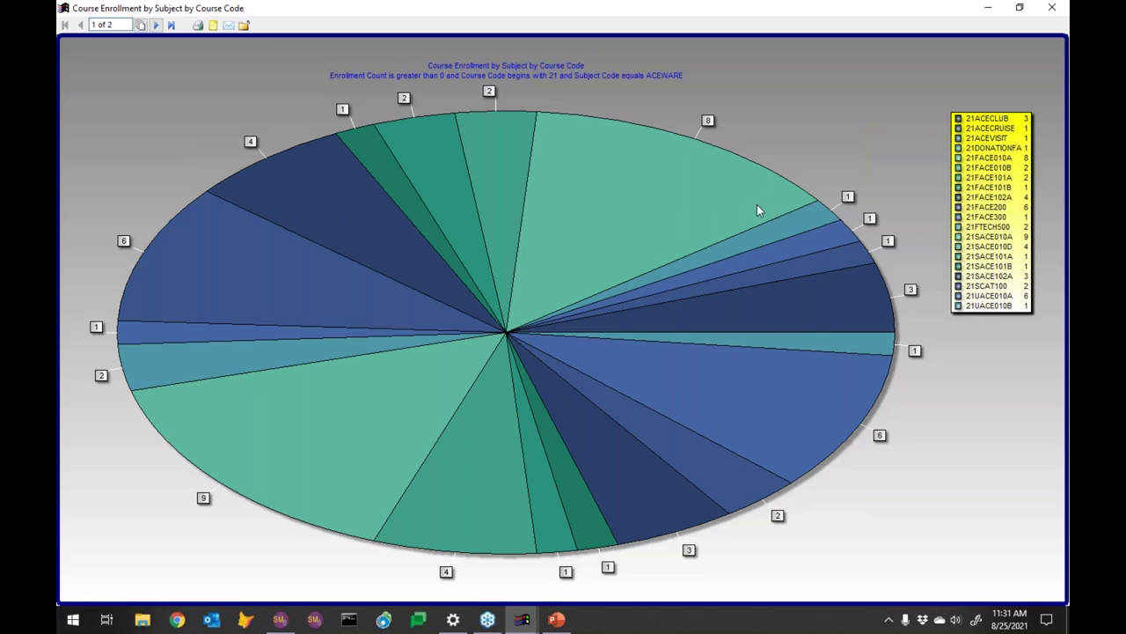
pyautogui.click(1053, 11)
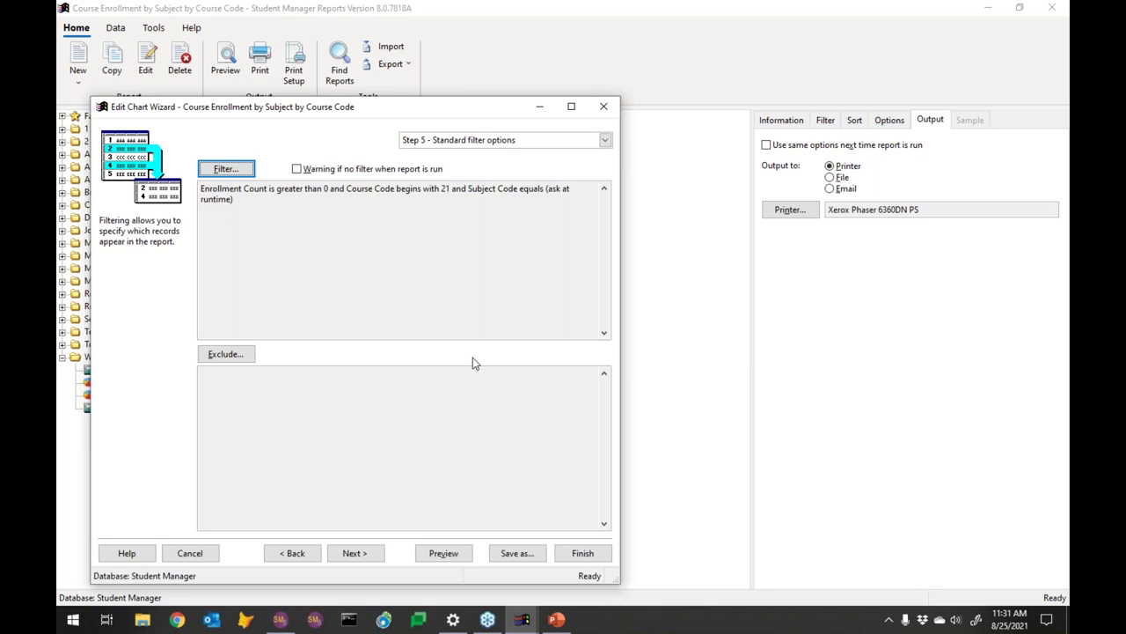
pyautogui.click(583, 552)
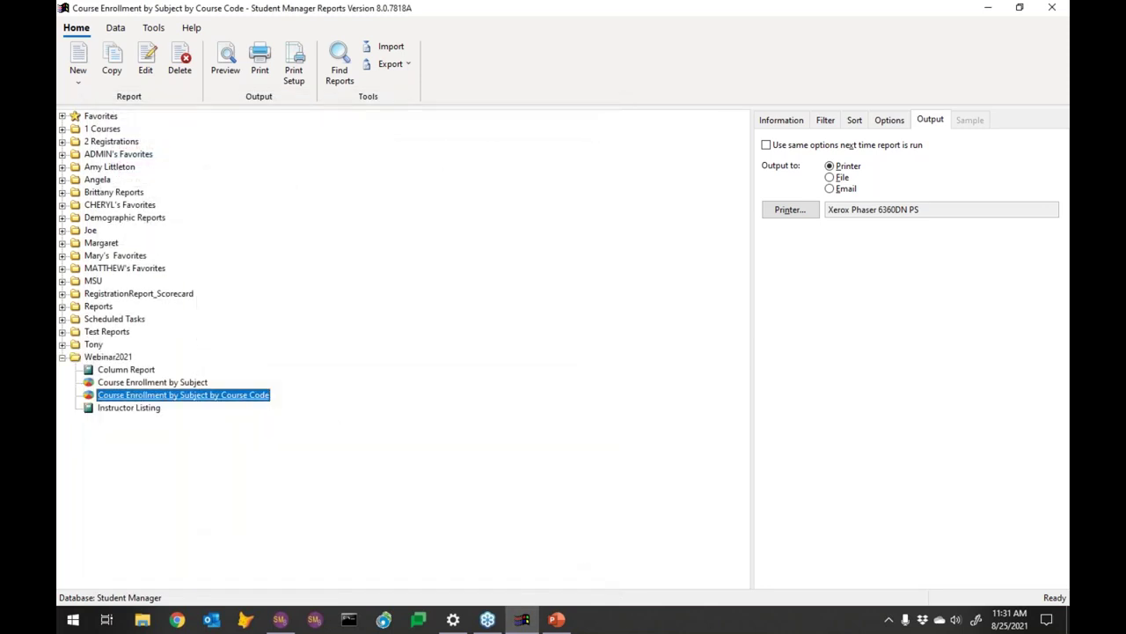
# Reopen Course Enrollment by Subject at its Chart layout step and select the Subject Code category
pyautogui.click(179, 385)
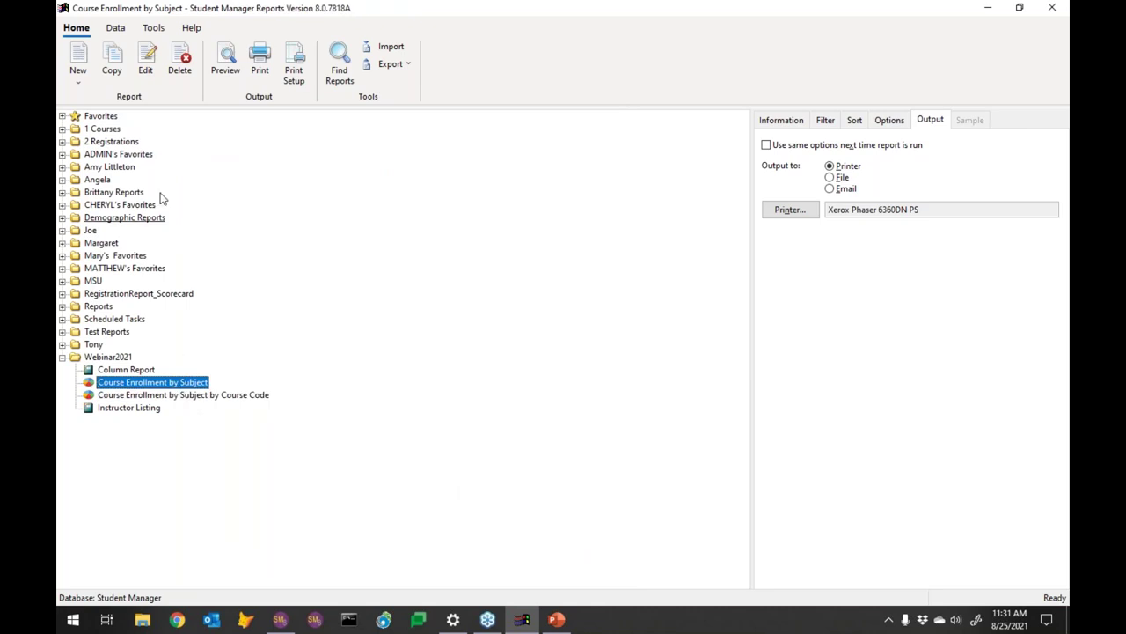
pyautogui.click(146, 62)
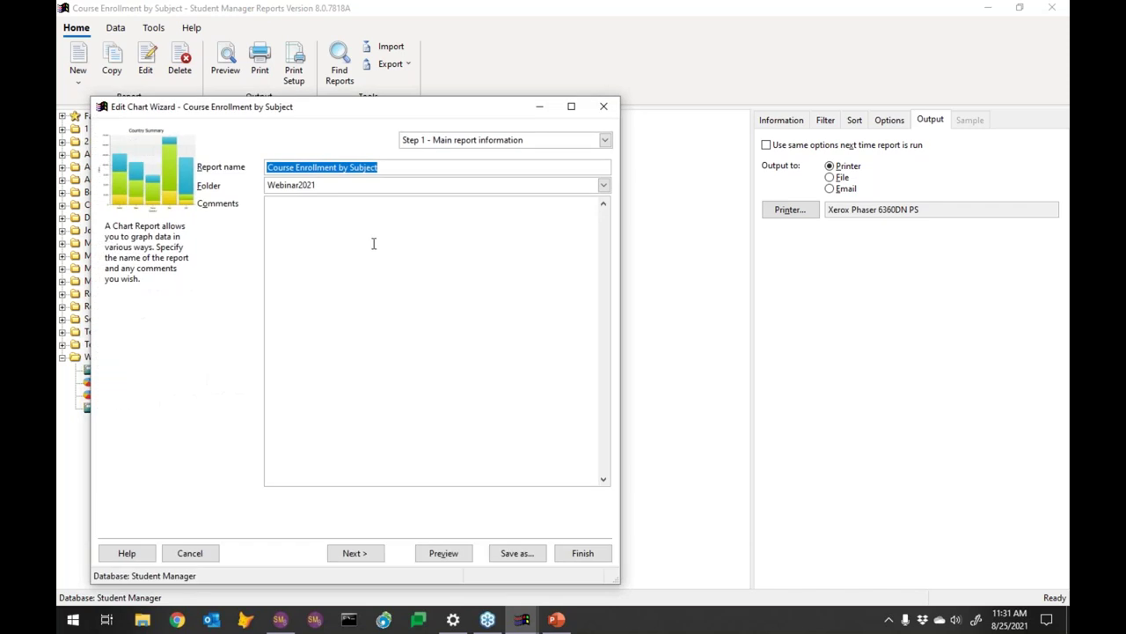
pyautogui.click(366, 554)
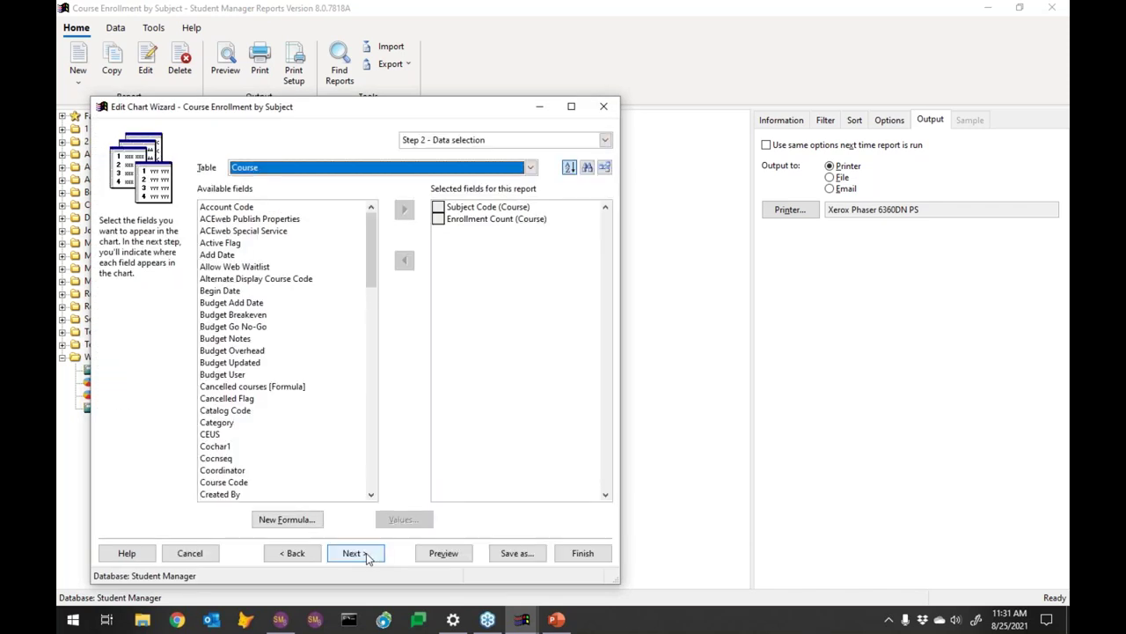
pyautogui.click(367, 555)
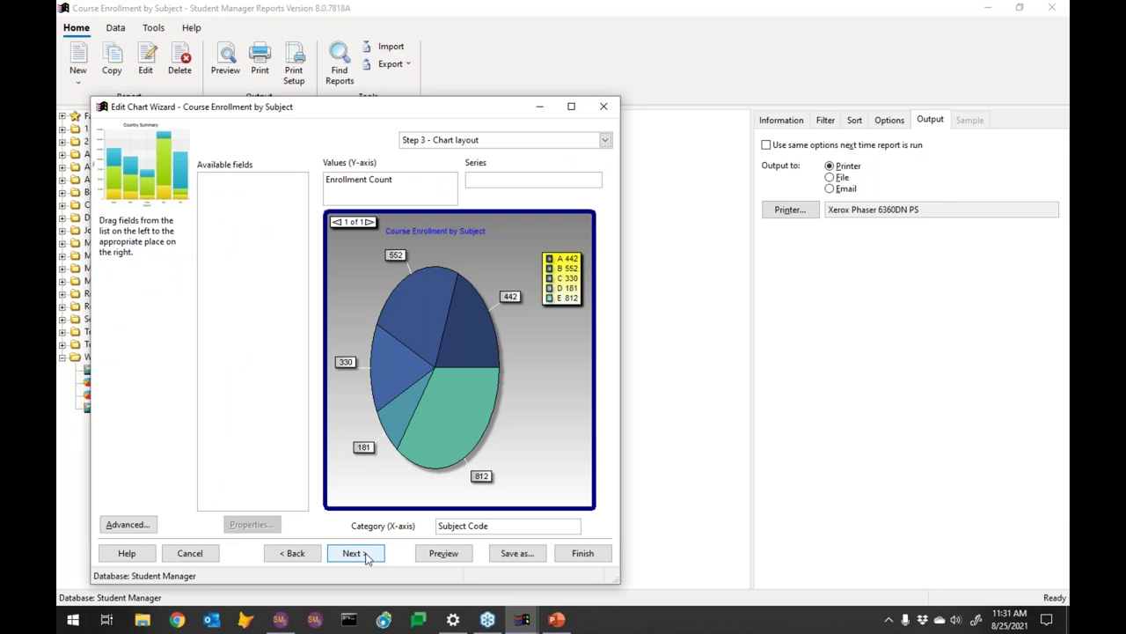
pyautogui.moveTo(367, 182)
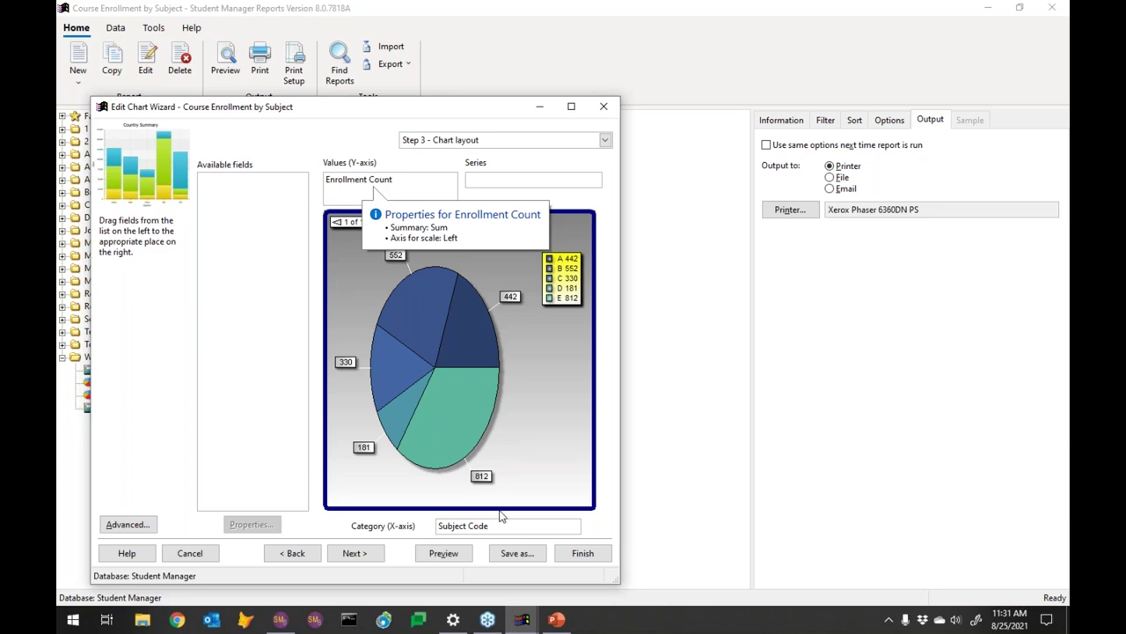
pyautogui.click(469, 526)
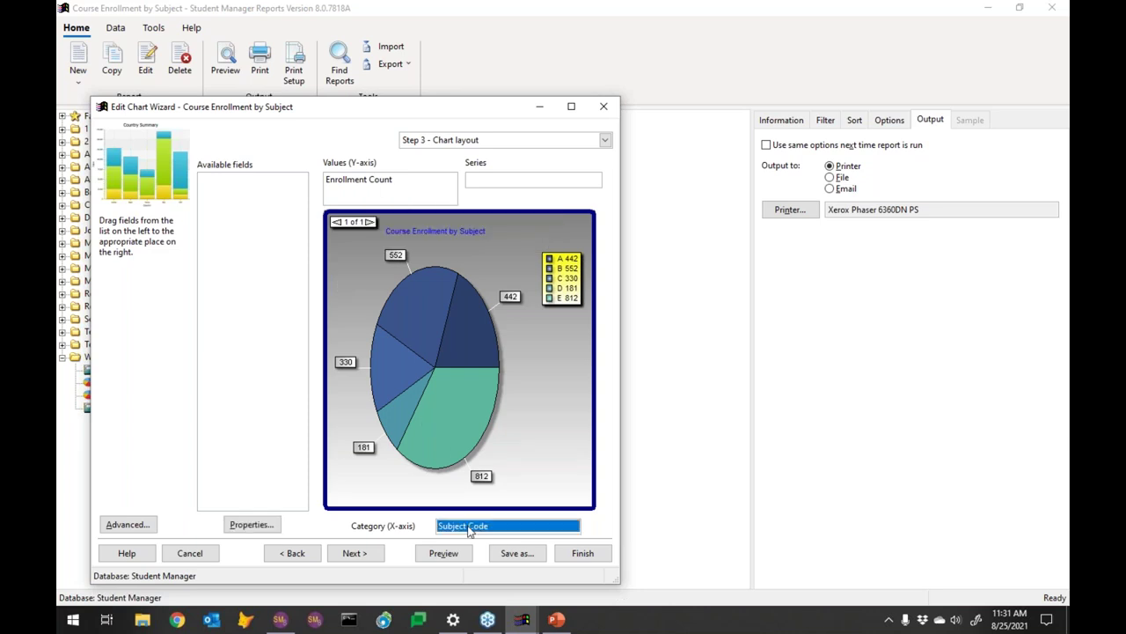
# Link Subject Code to the Webinar2021 'Course Enrollment by Subject by Course Code' report
pyautogui.click(249, 527)
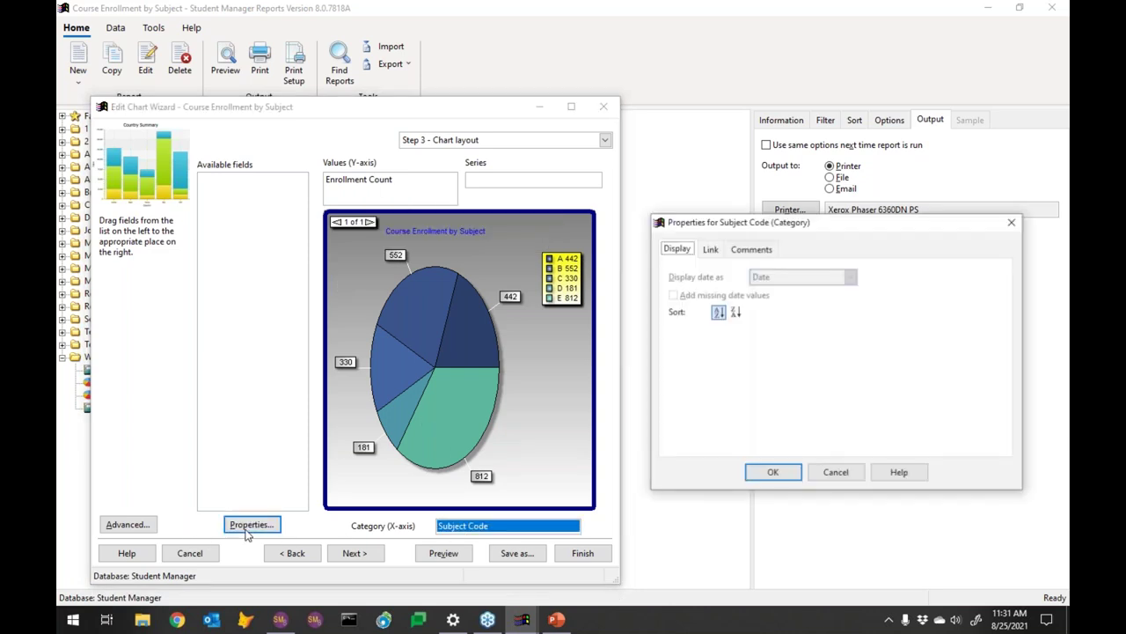
pyautogui.click(709, 252)
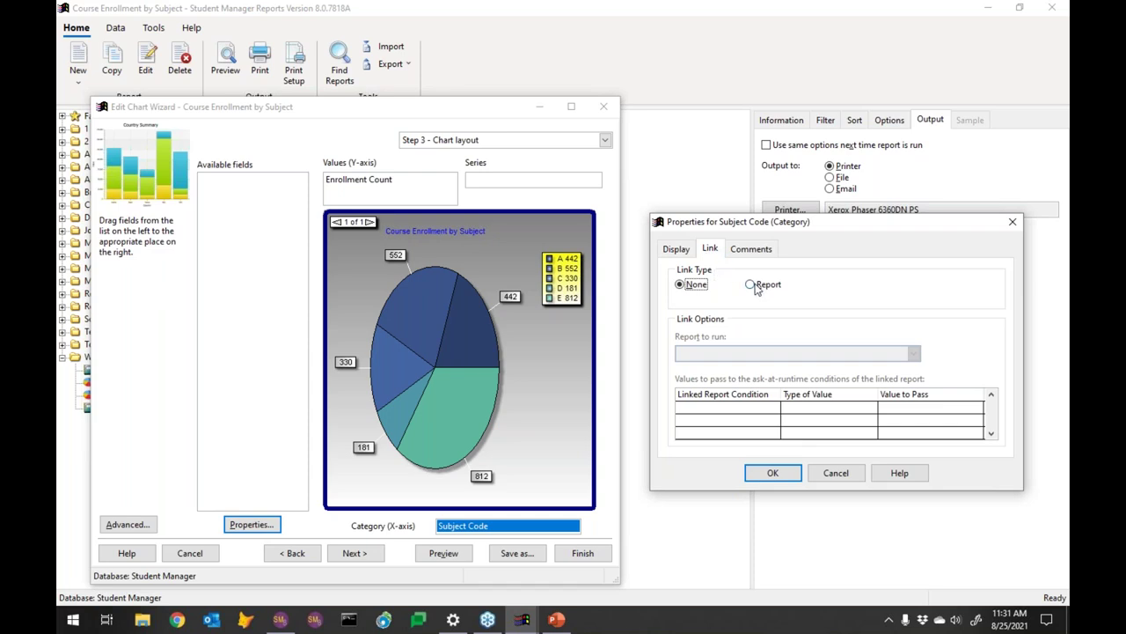
pyautogui.click(754, 286)
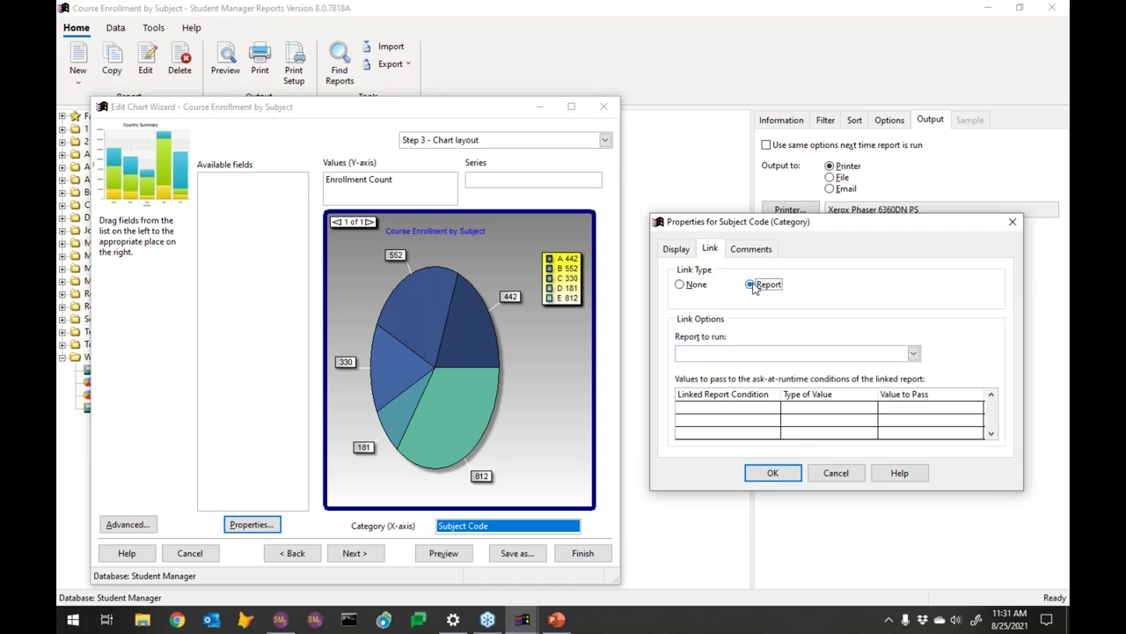
pyautogui.click(736, 355)
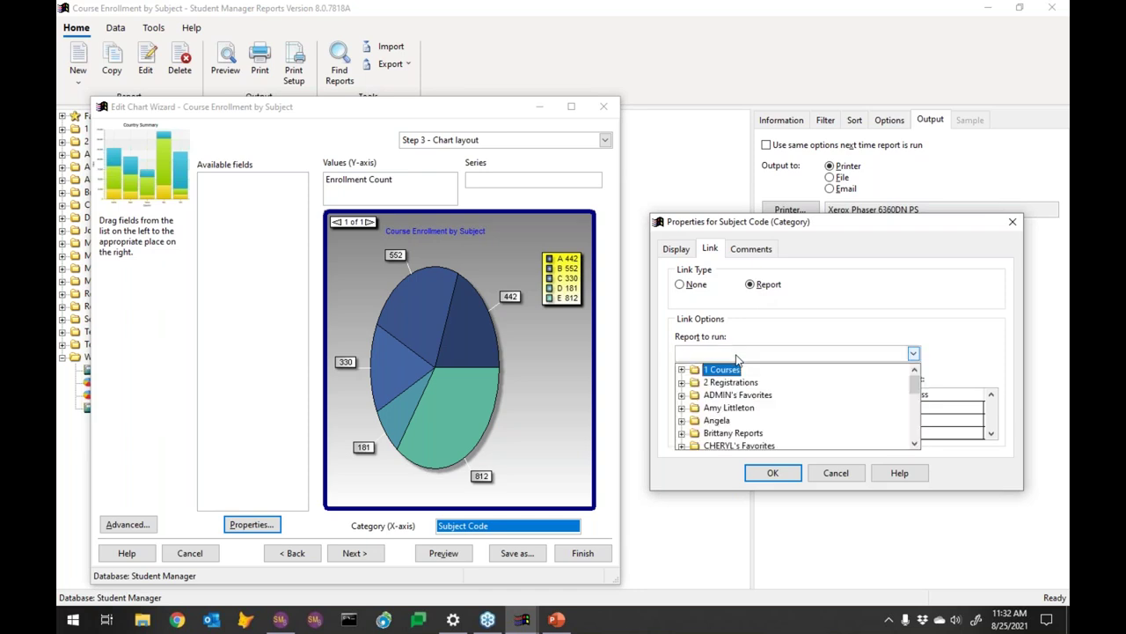
pyautogui.moveTo(914, 378); pyautogui.dragTo(912, 444)
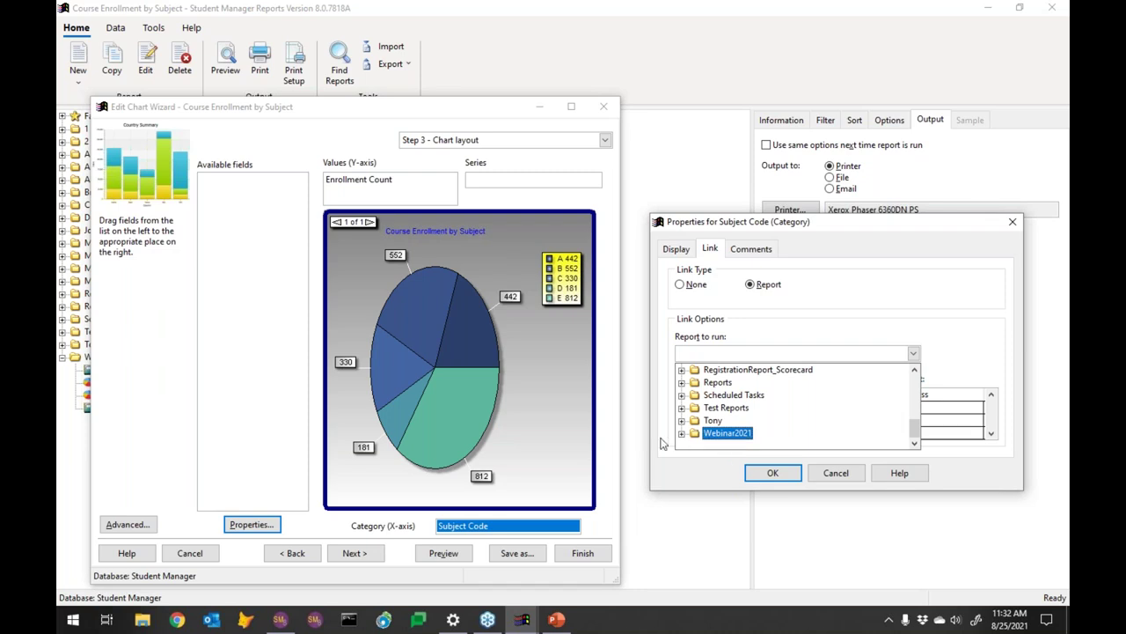
pyautogui.click(681, 433)
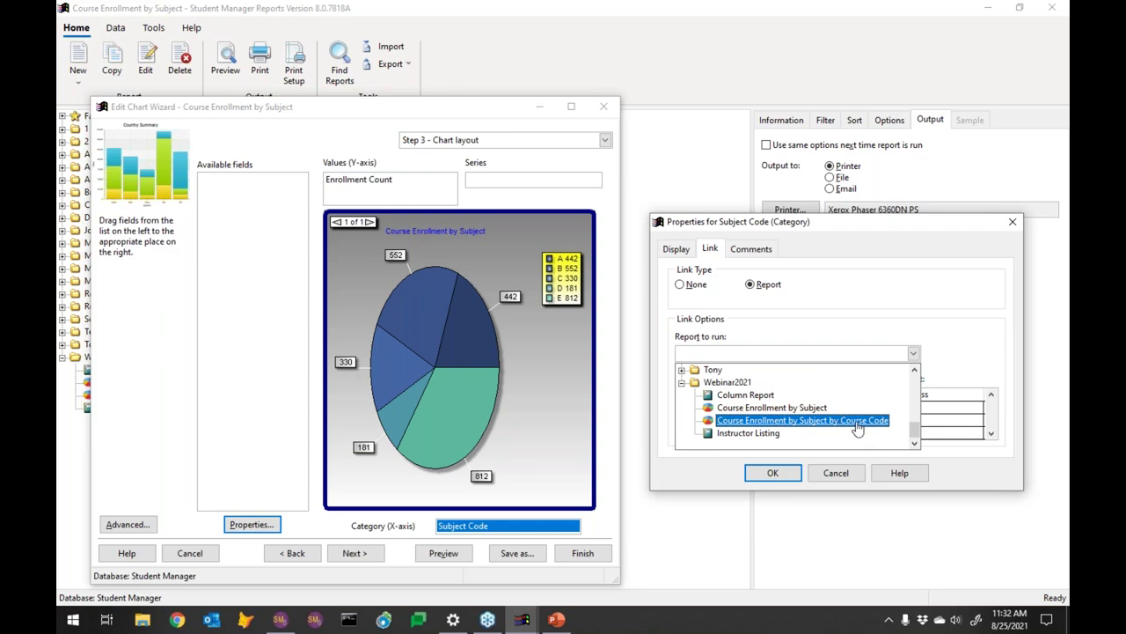
pyautogui.click(778, 474)
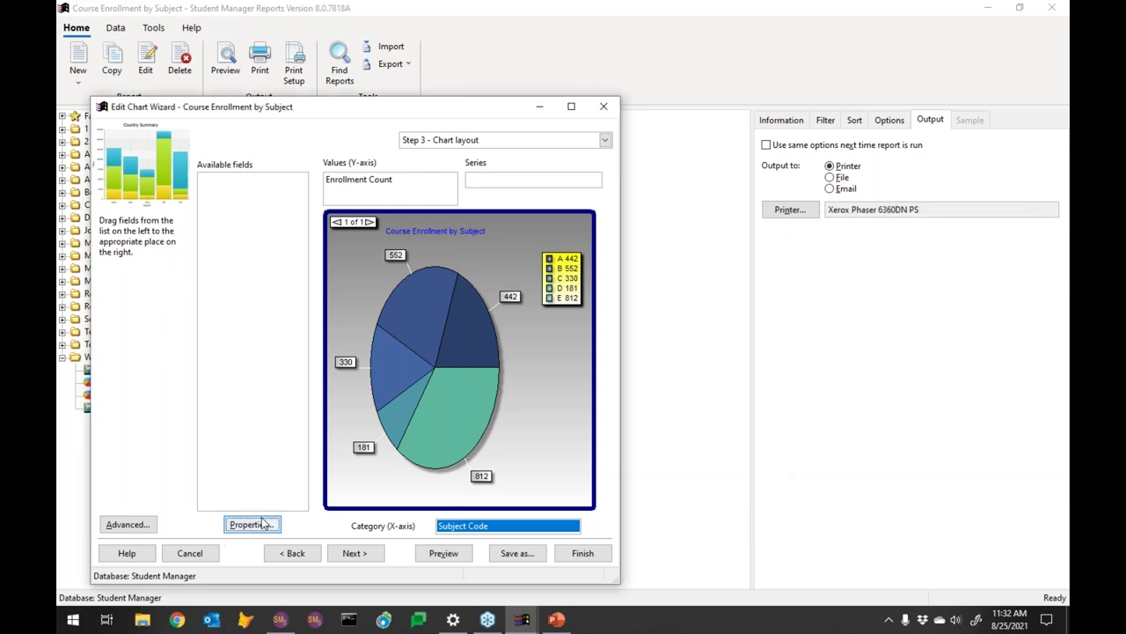
pyautogui.click(264, 524)
pyautogui.click(709, 249)
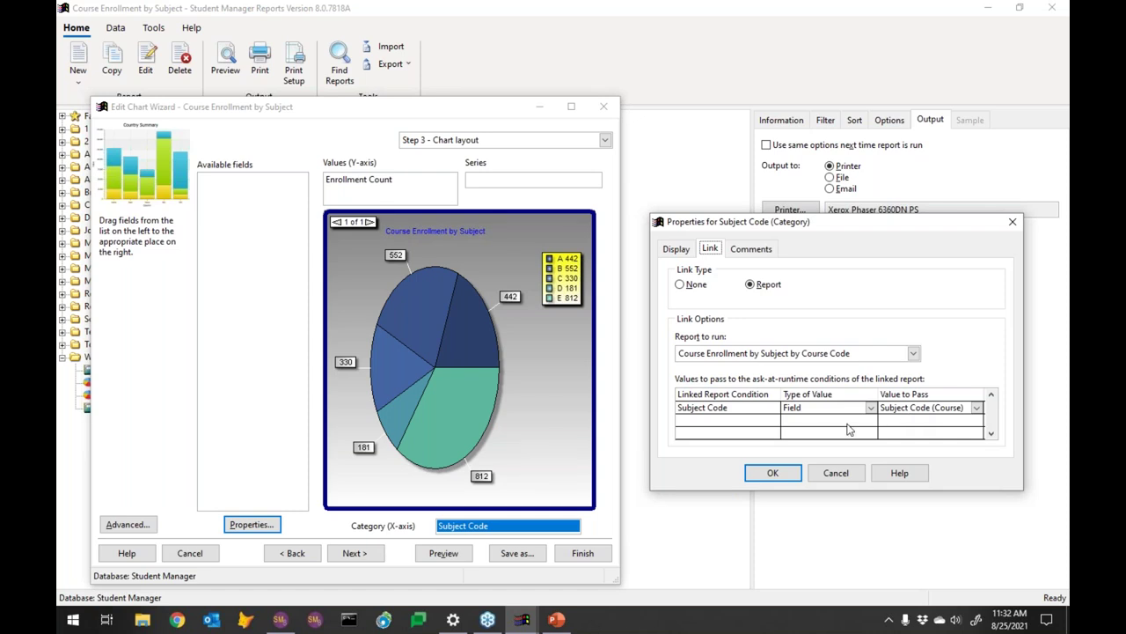
pyautogui.click(774, 472)
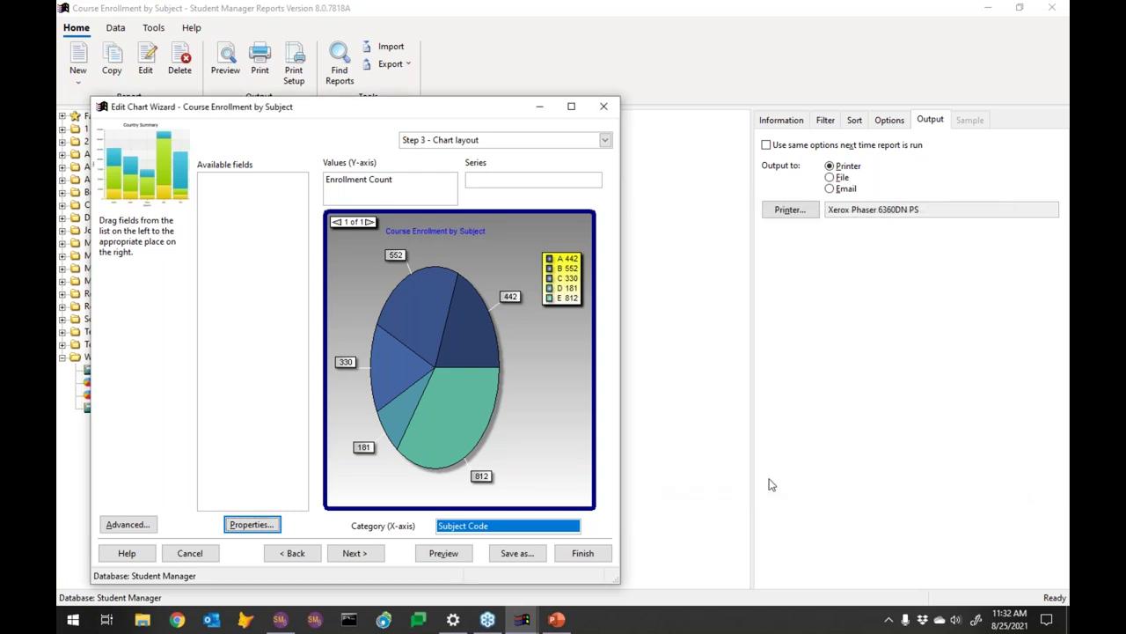
# Preview the chart and drill into the COMPUTER slice's course-code chart
pyautogui.click(455, 557)
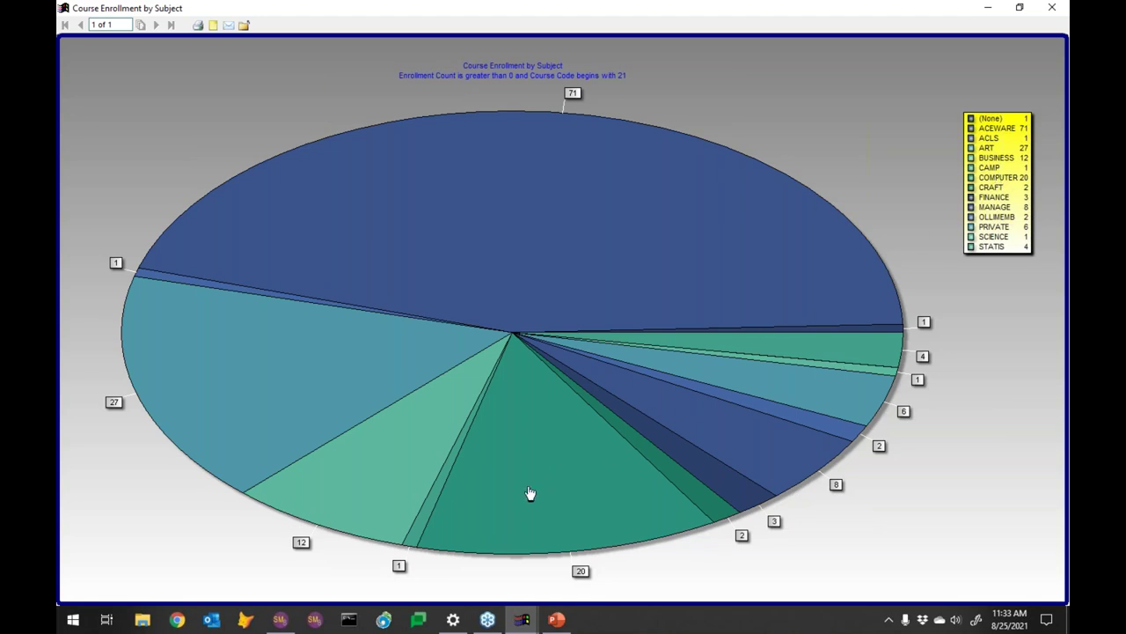
pyautogui.click(542, 489)
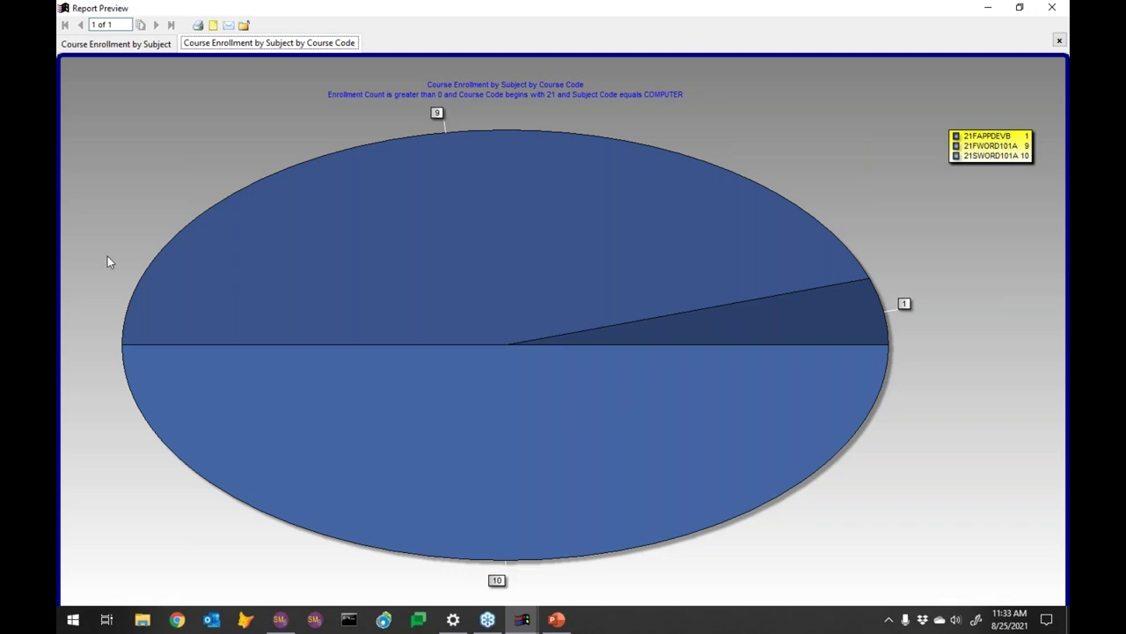
pyautogui.click(124, 44)
pyautogui.click(244, 44)
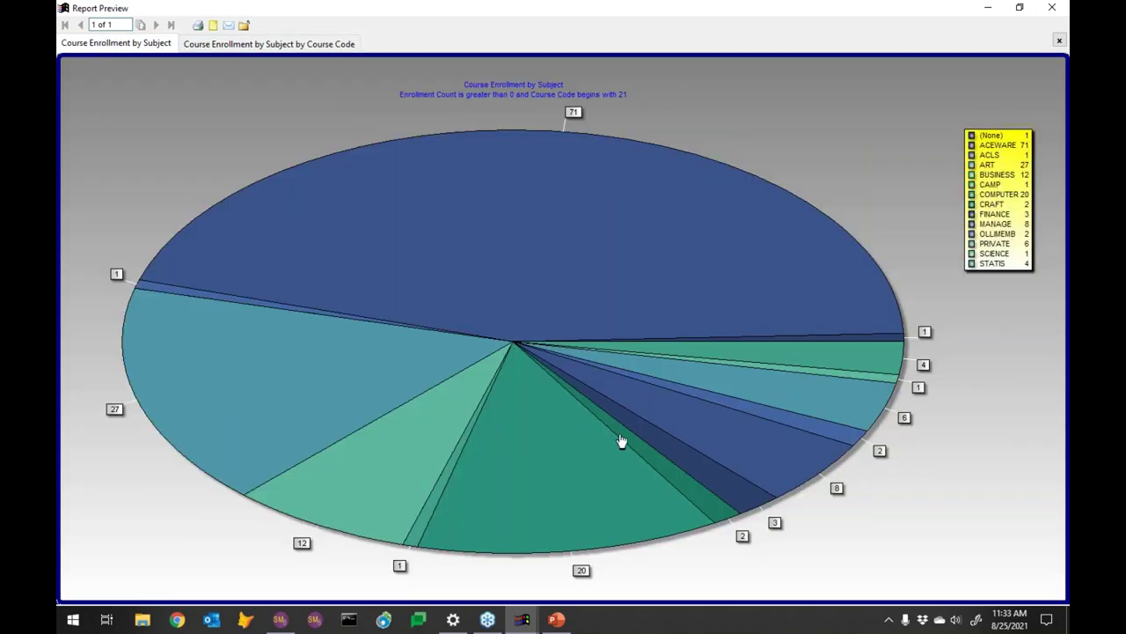
pyautogui.click(269, 44)
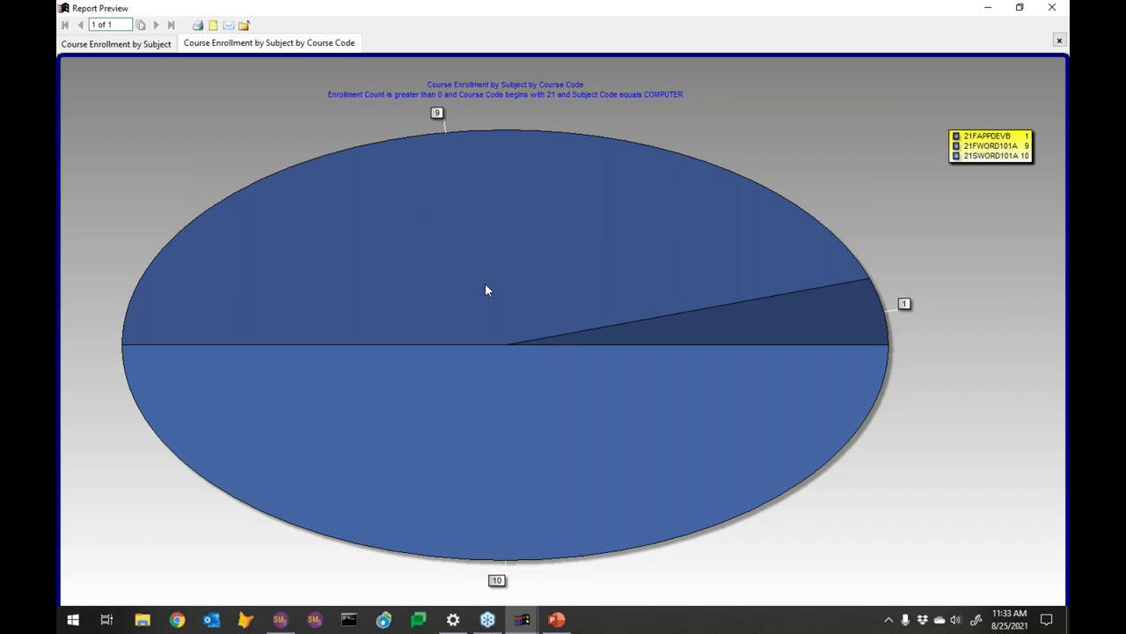
# Drill into the ART slice, then close the preview and save the chart report
pyautogui.click(115, 44)
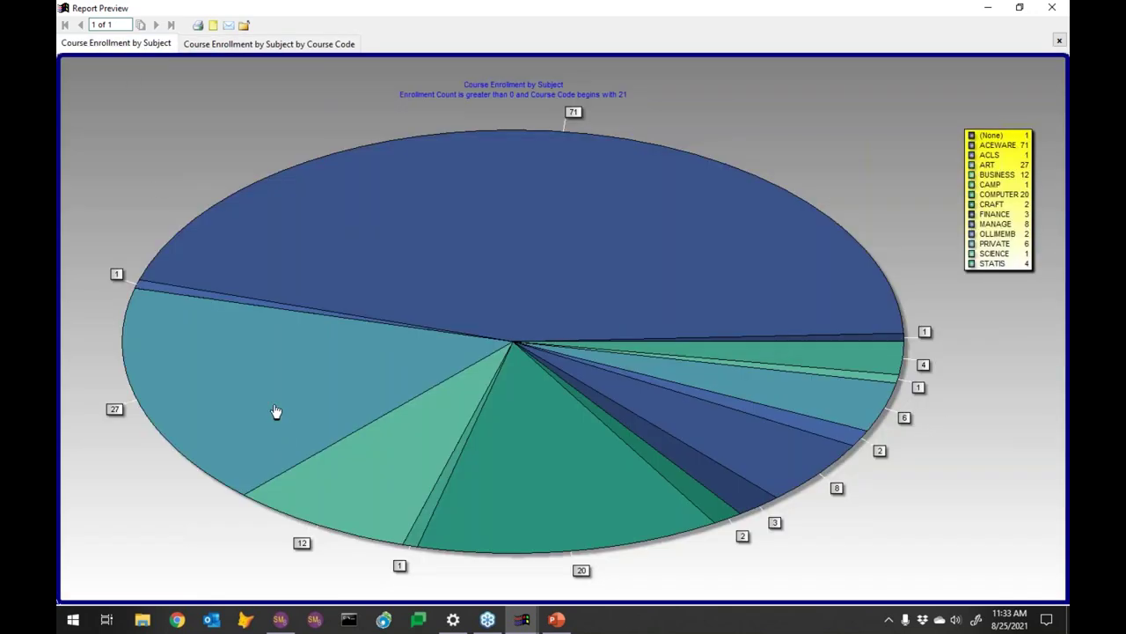
pyautogui.click(276, 410)
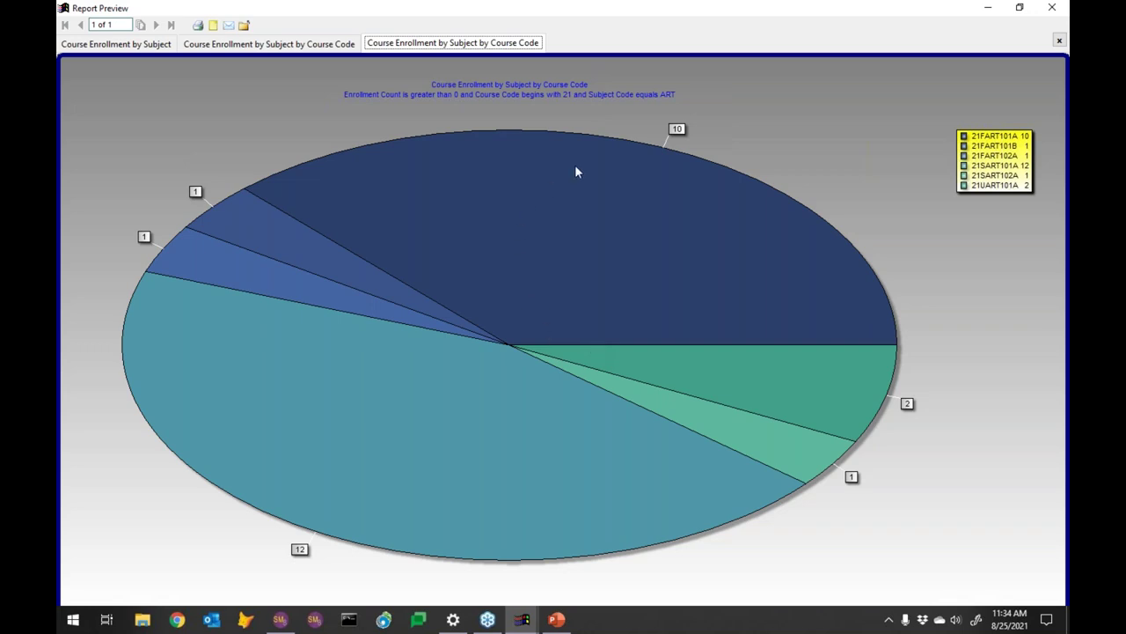
pyautogui.click(1052, 9)
pyautogui.click(573, 554)
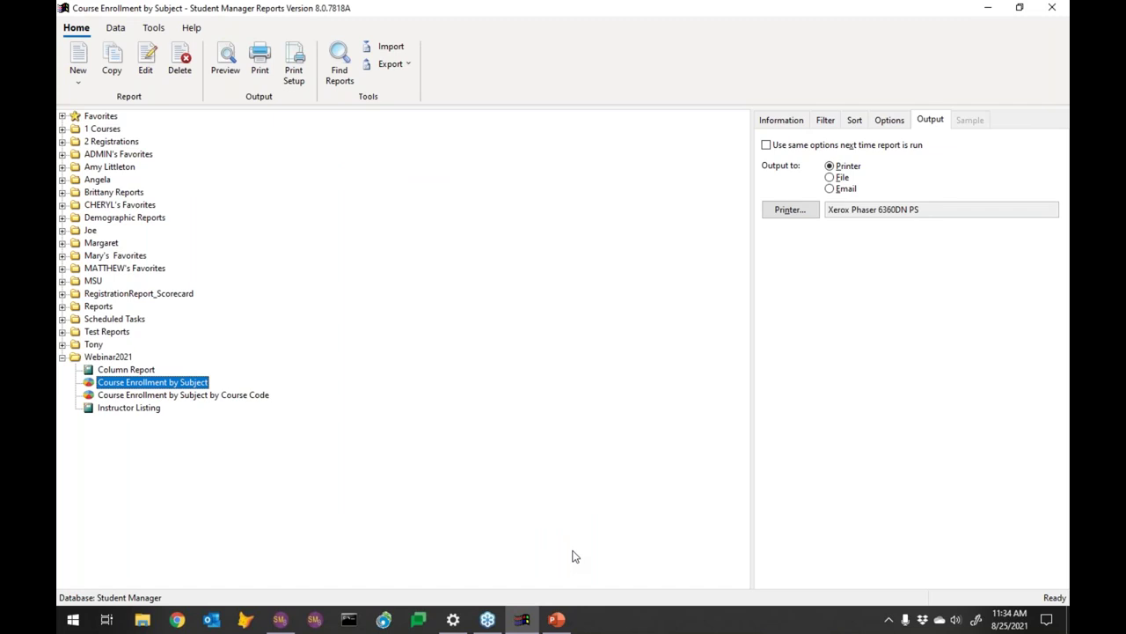
# Create a new gauge report named 'Enrollments' and continue to data selection
pyautogui.click(78, 88)
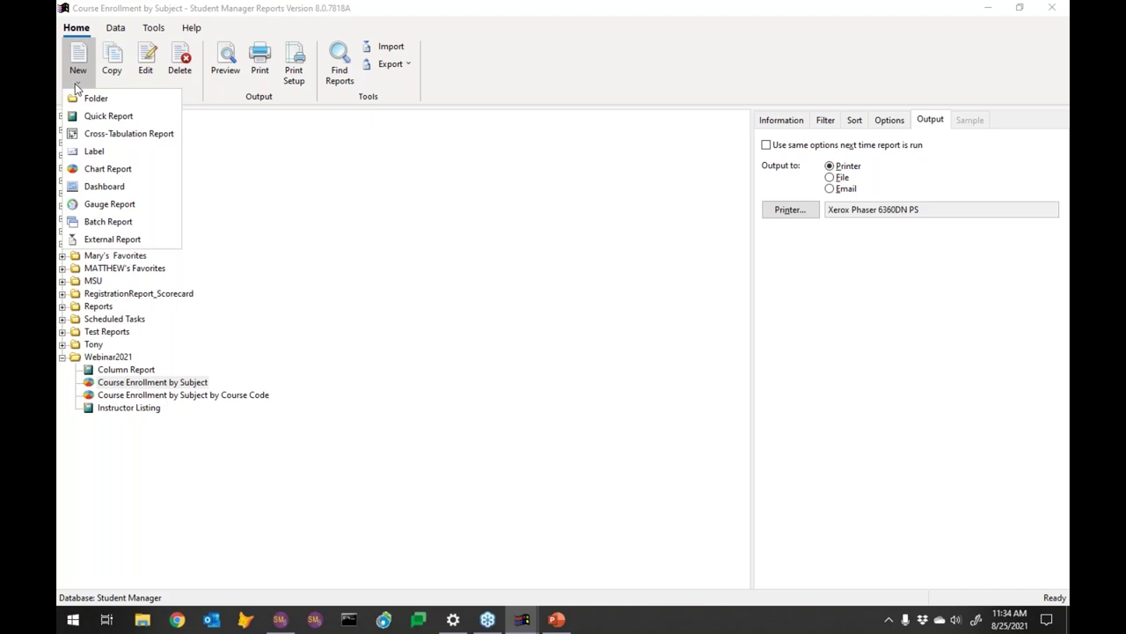
pyautogui.click(81, 204)
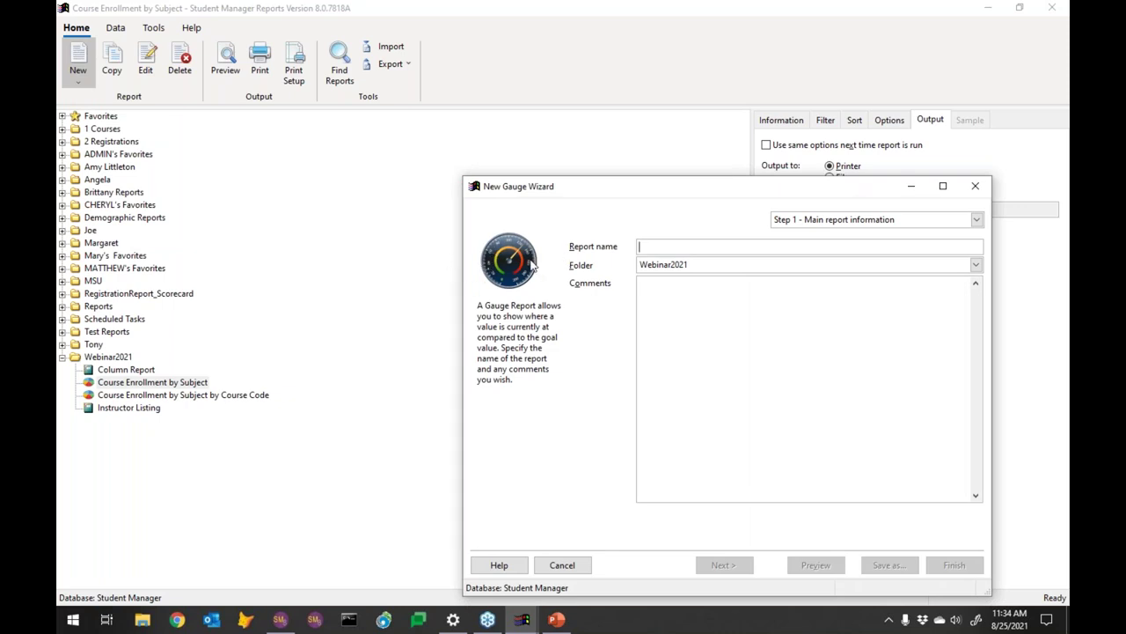
pyautogui.write('Enrollment')
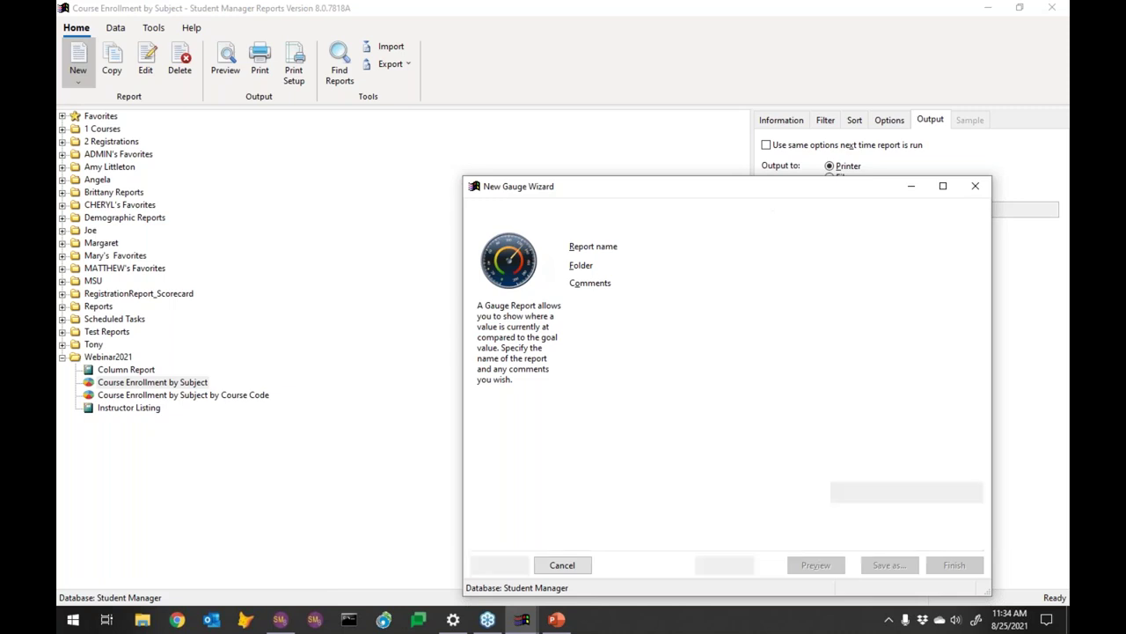
pyautogui.write('s')
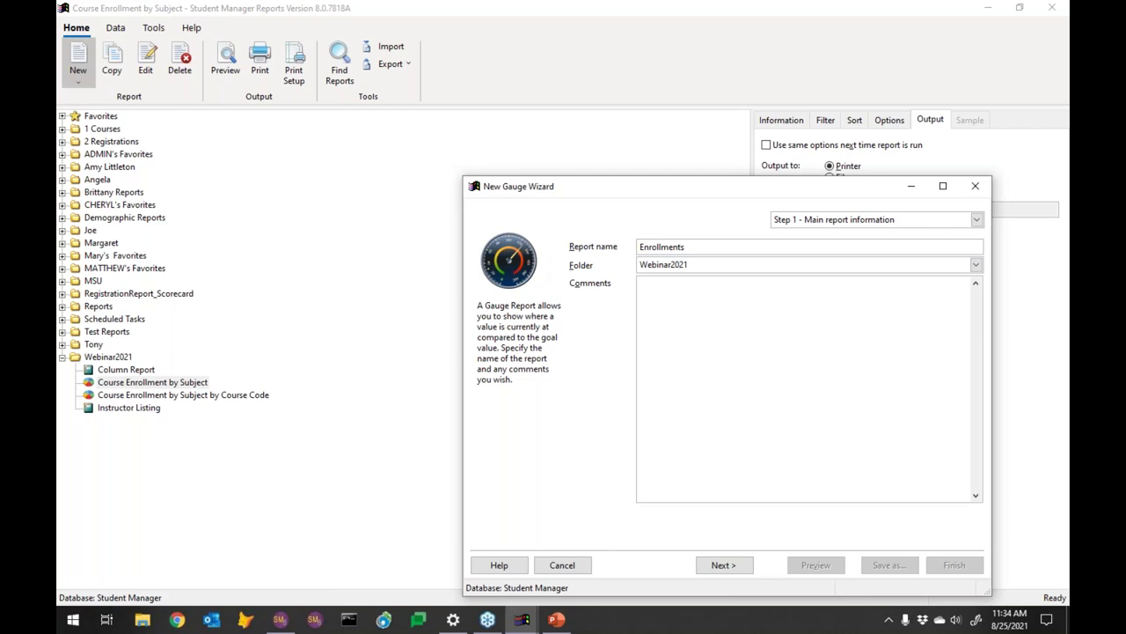
pyautogui.click(729, 568)
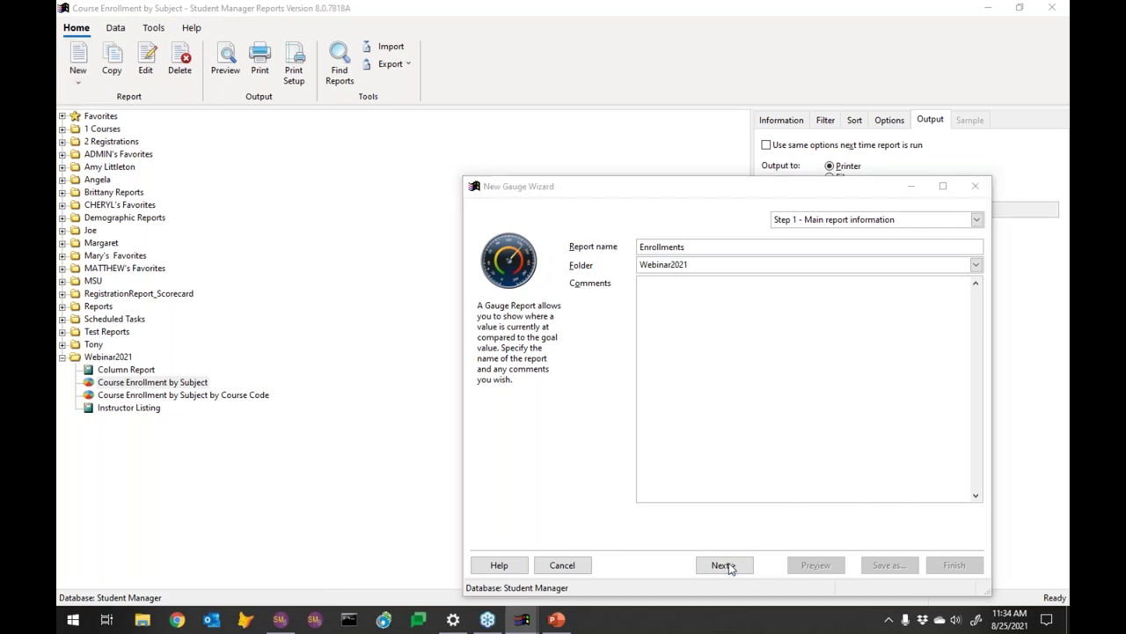
# Use the Course table's Enrollment Count field as the gauge's data
pyautogui.click(901, 247)
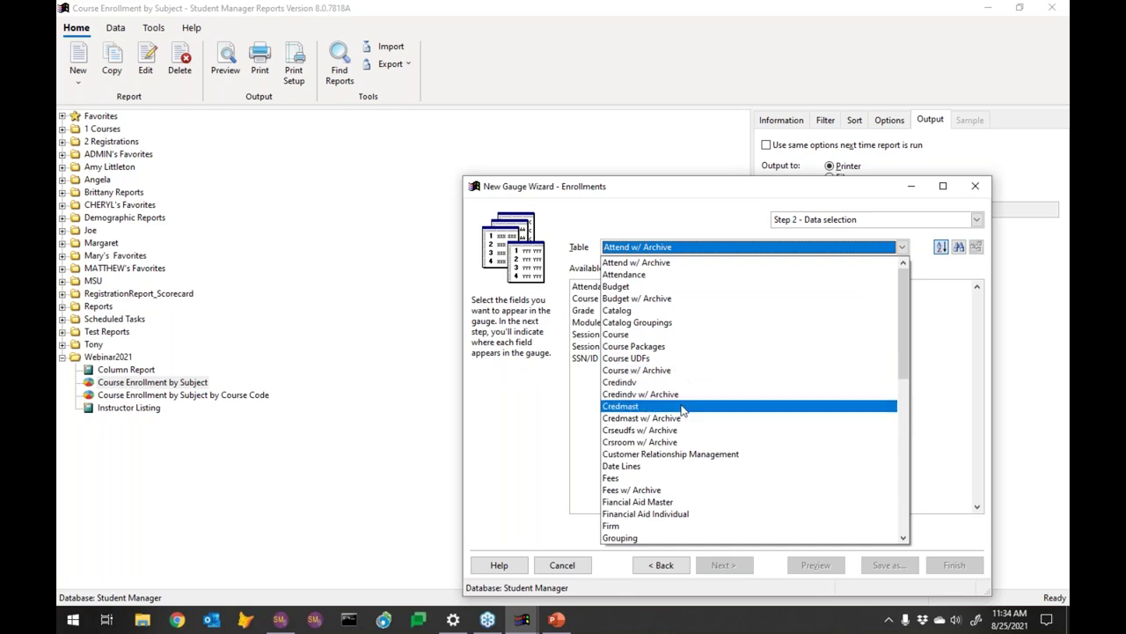
pyautogui.click(660, 337)
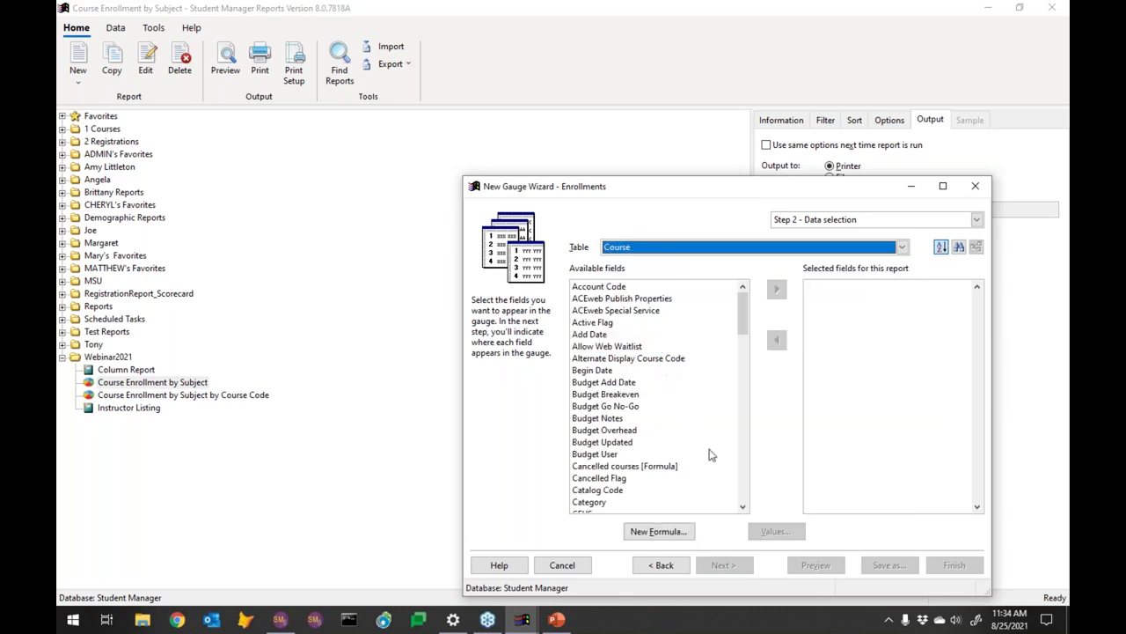
pyautogui.click(742, 460)
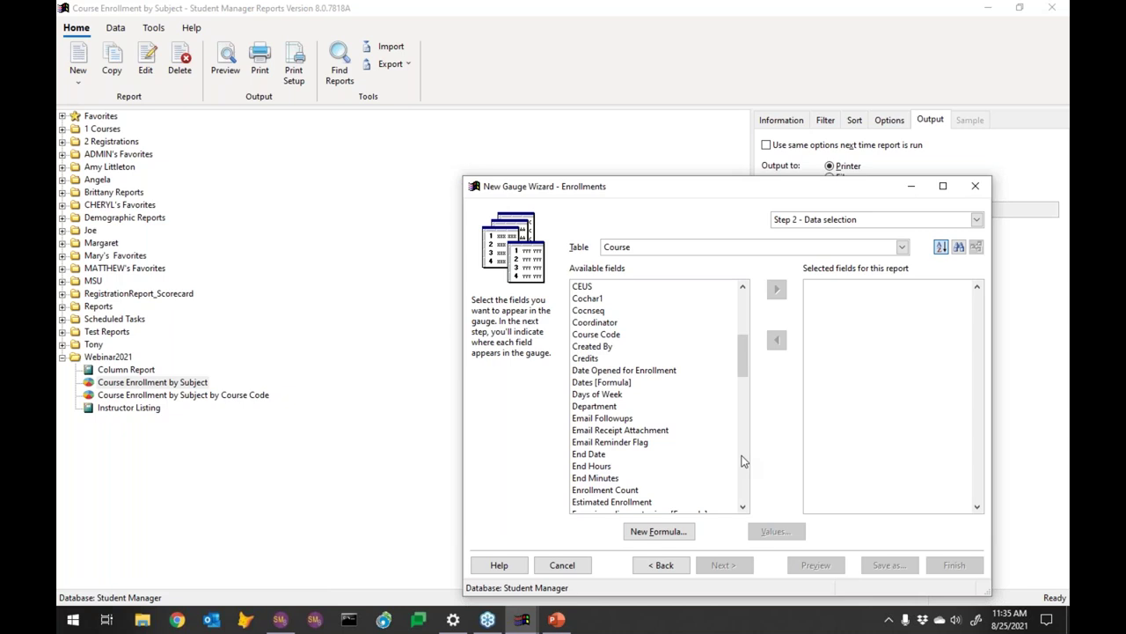
pyautogui.click(742, 460)
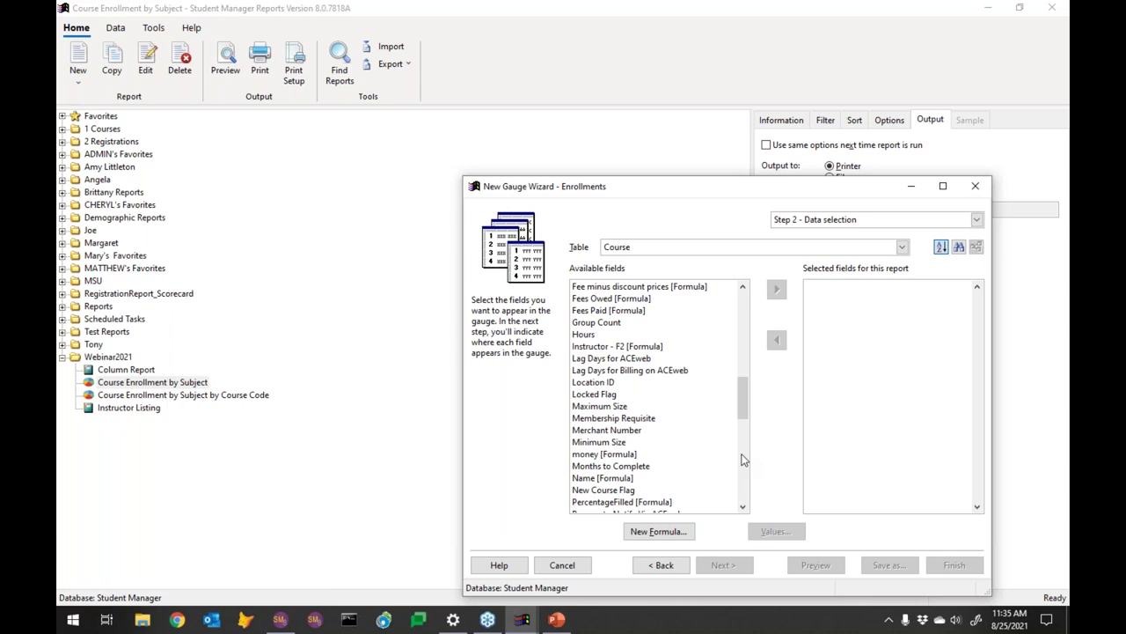
pyautogui.click(740, 333)
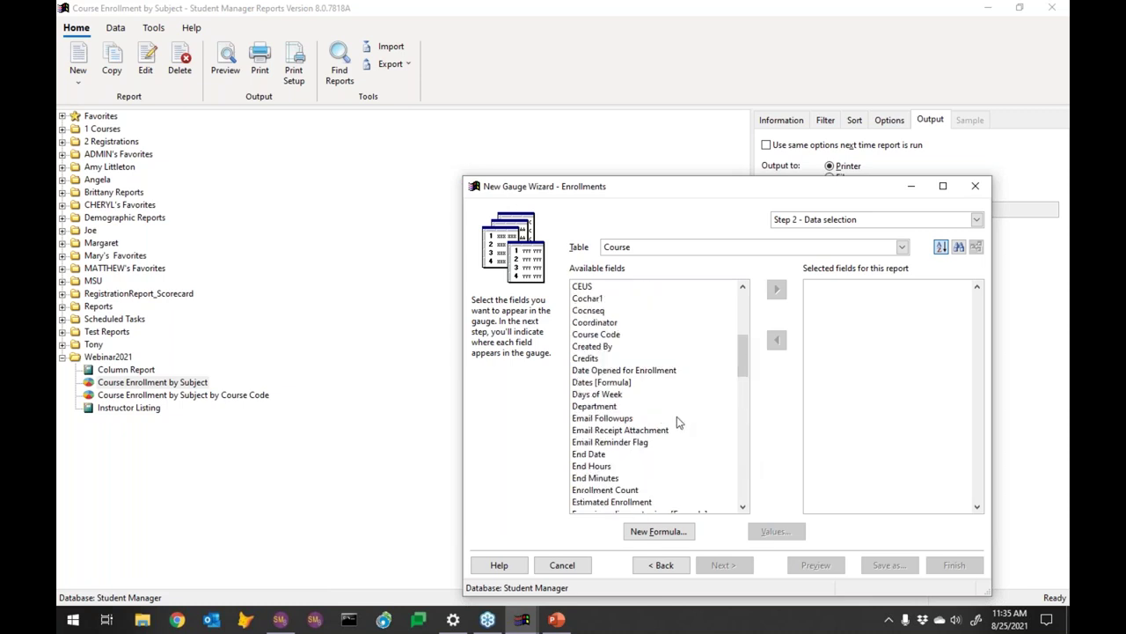
pyautogui.click(626, 489)
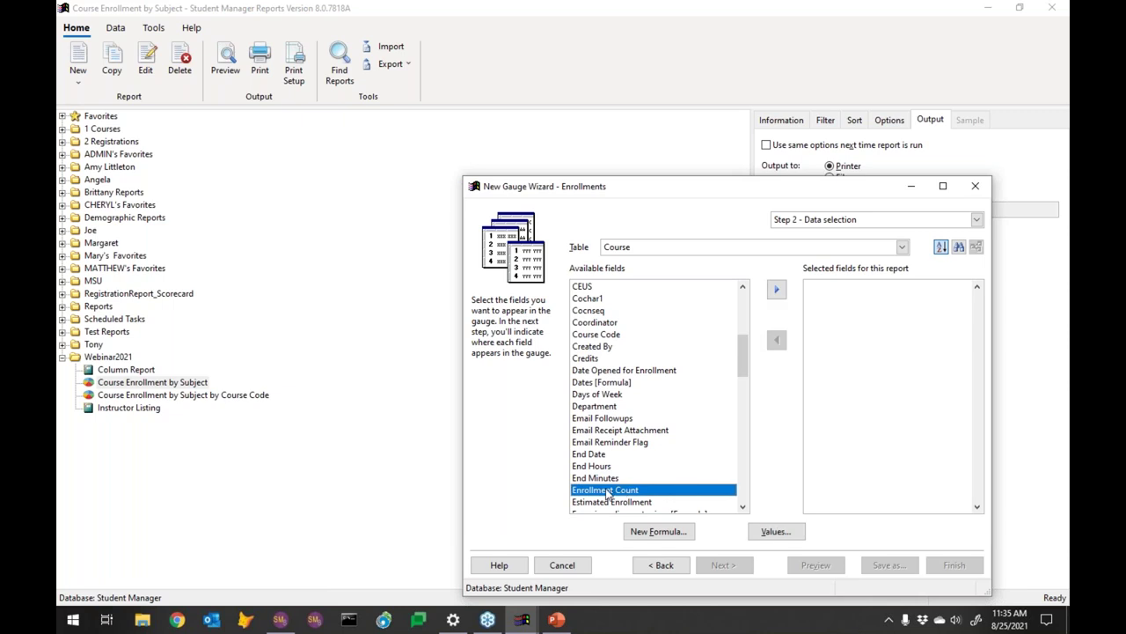
pyautogui.doubleClick(607, 491)
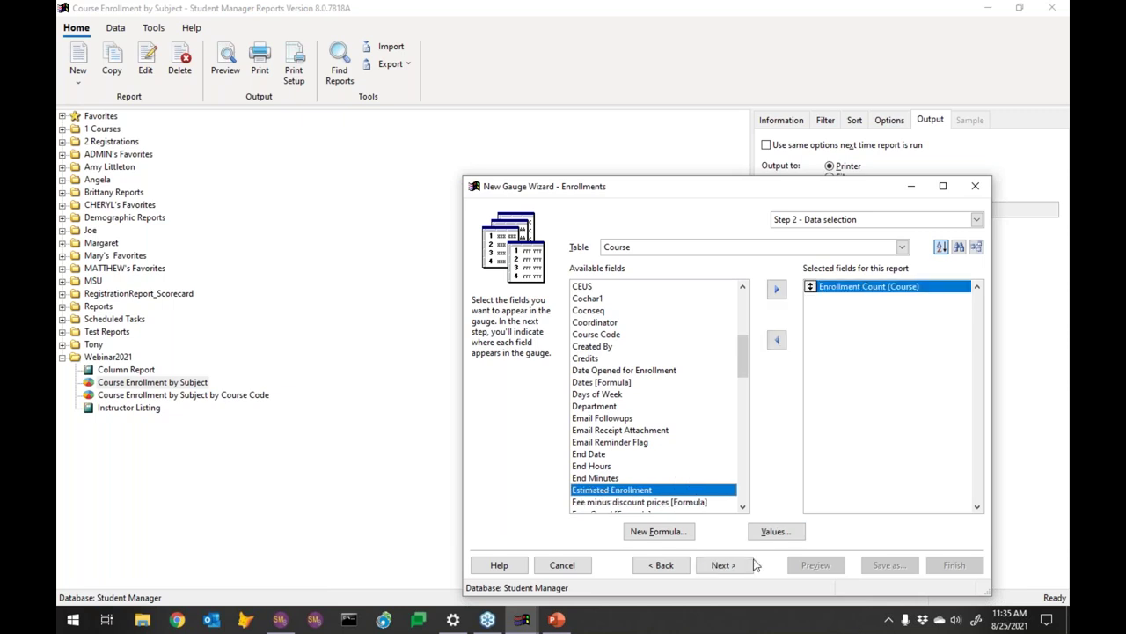
pyautogui.click(723, 565)
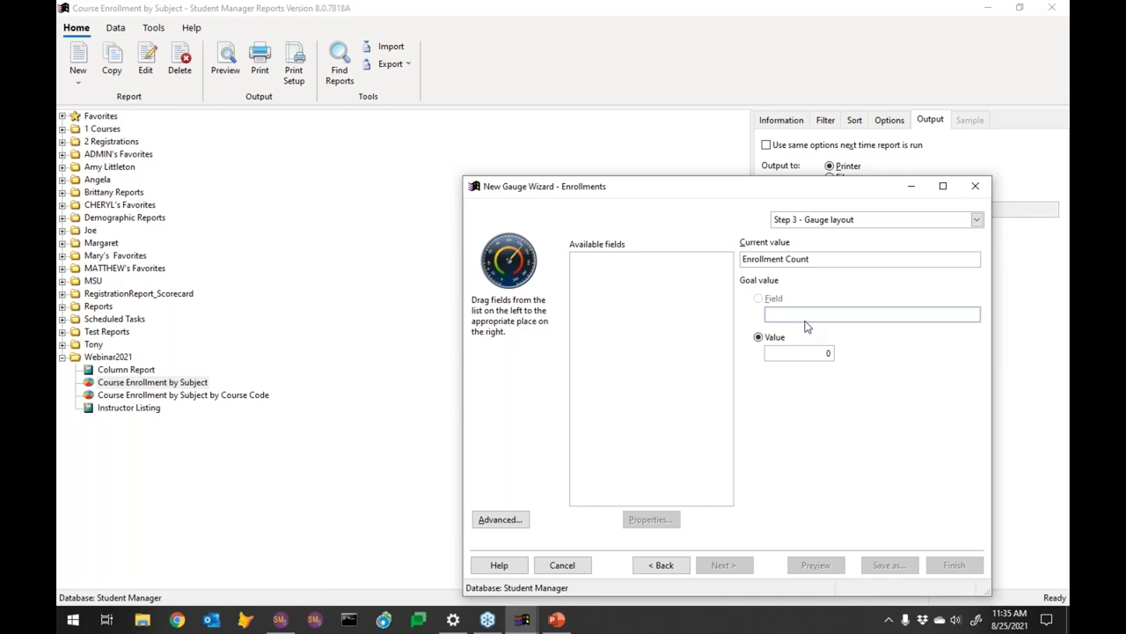
# Enter 250 as the gauge's goal value
pyautogui.doubleClick(828, 354)
pyautogui.write('250')
pyautogui.press('Tab')
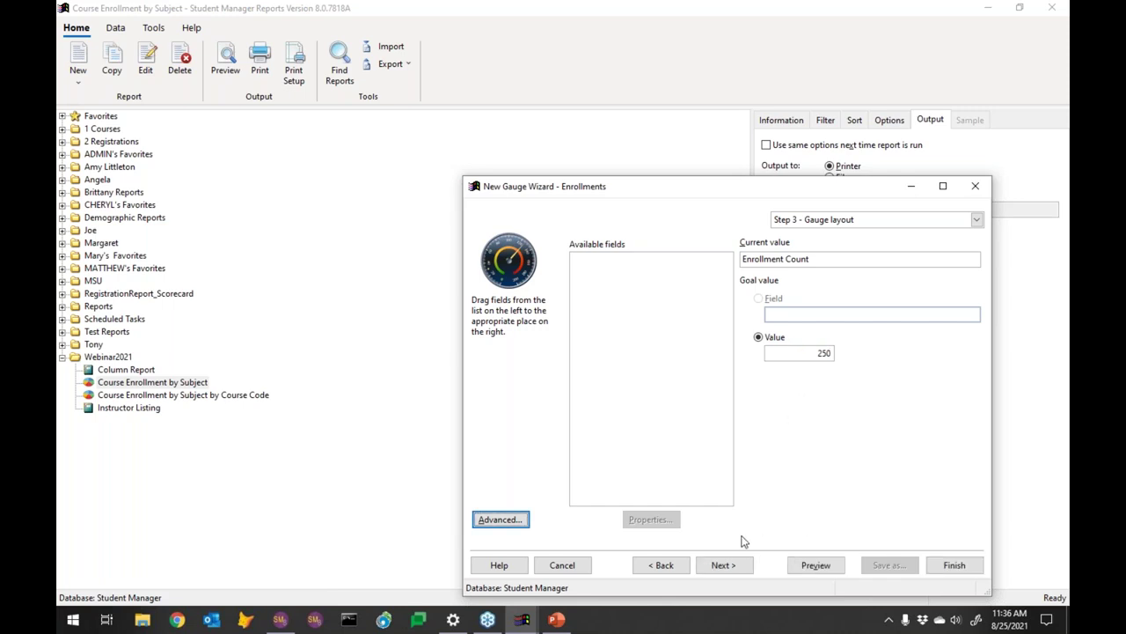
pyautogui.click(741, 570)
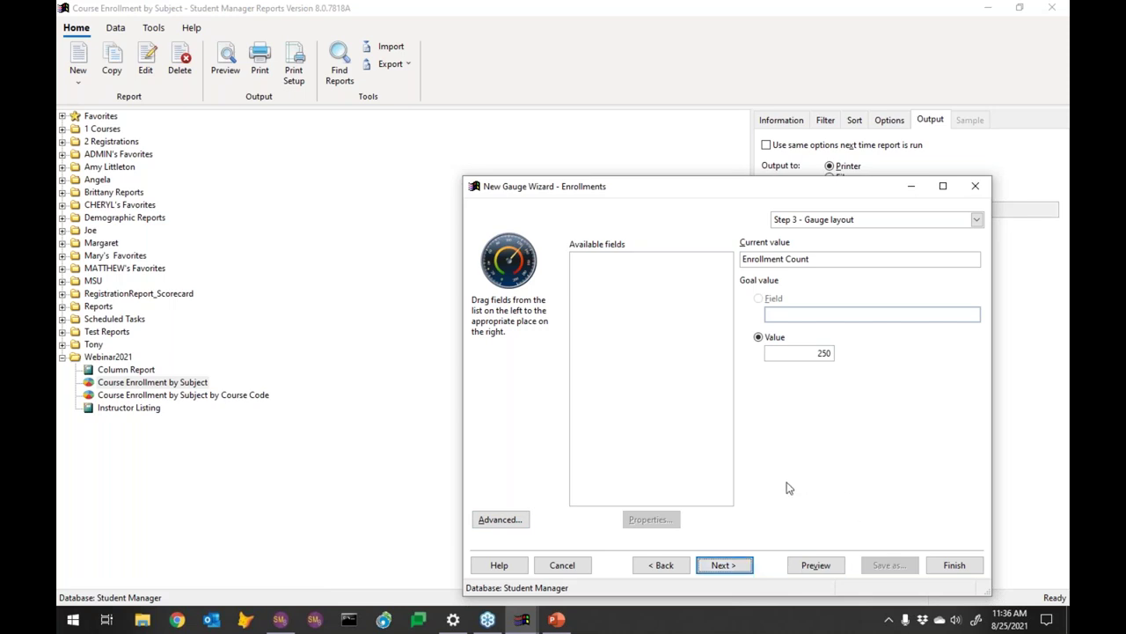
# Set the dial's maximum value to 300 and show the goal marker
pyautogui.click(725, 566)
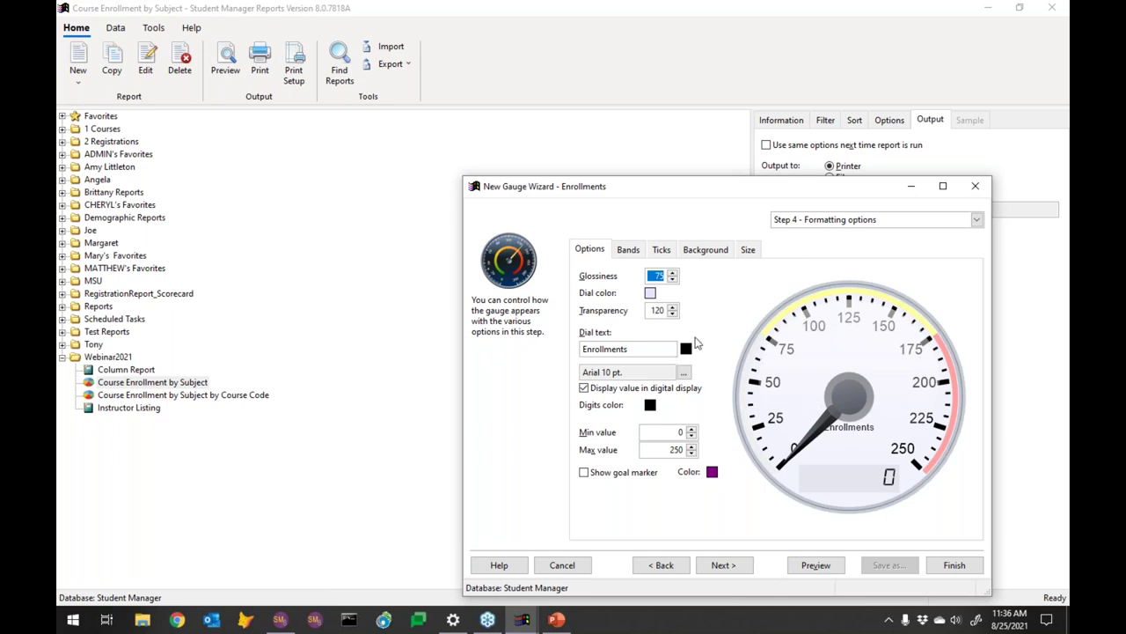
pyautogui.click(670, 452)
pyautogui.moveTo(667, 449); pyautogui.dragTo(674, 449)
pyautogui.write('30')
pyautogui.press('Tab')
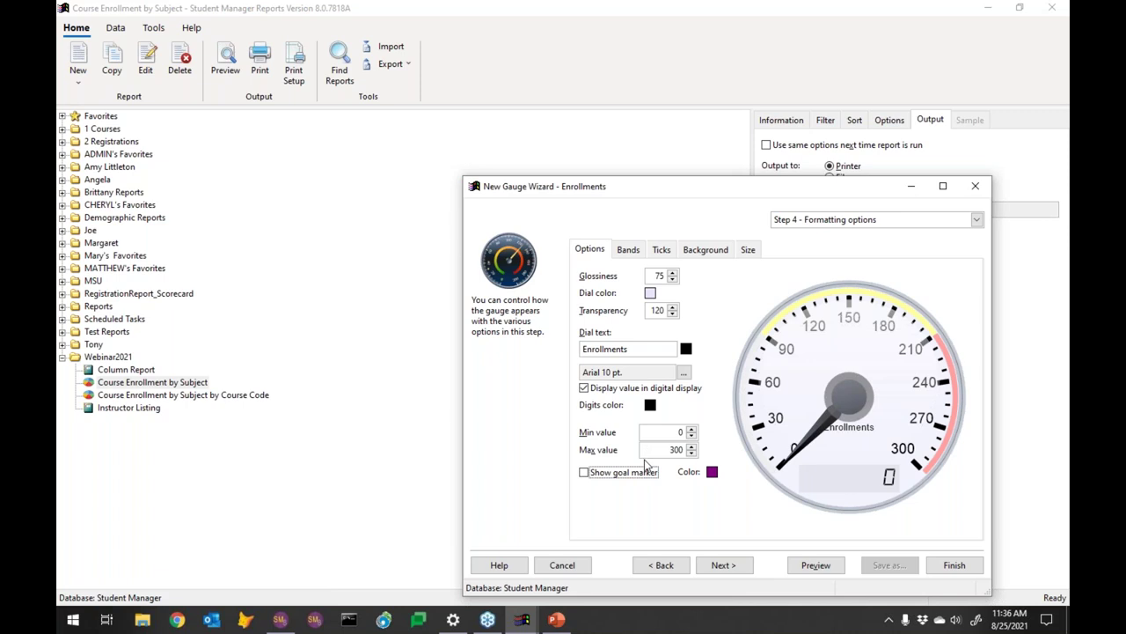
pyautogui.click(584, 472)
pyautogui.click(663, 253)
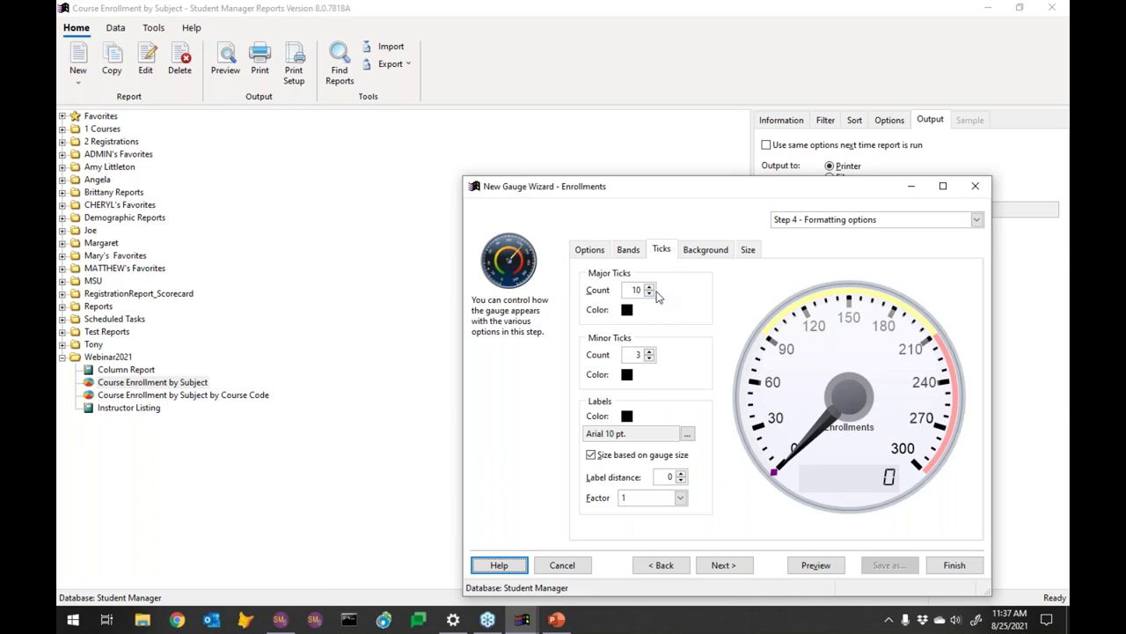
# Try other major tick counts and settle back on 10 major ticks
pyautogui.click(649, 294)
pyautogui.click(649, 294)
pyautogui.click(649, 294)
pyautogui.click(650, 294)
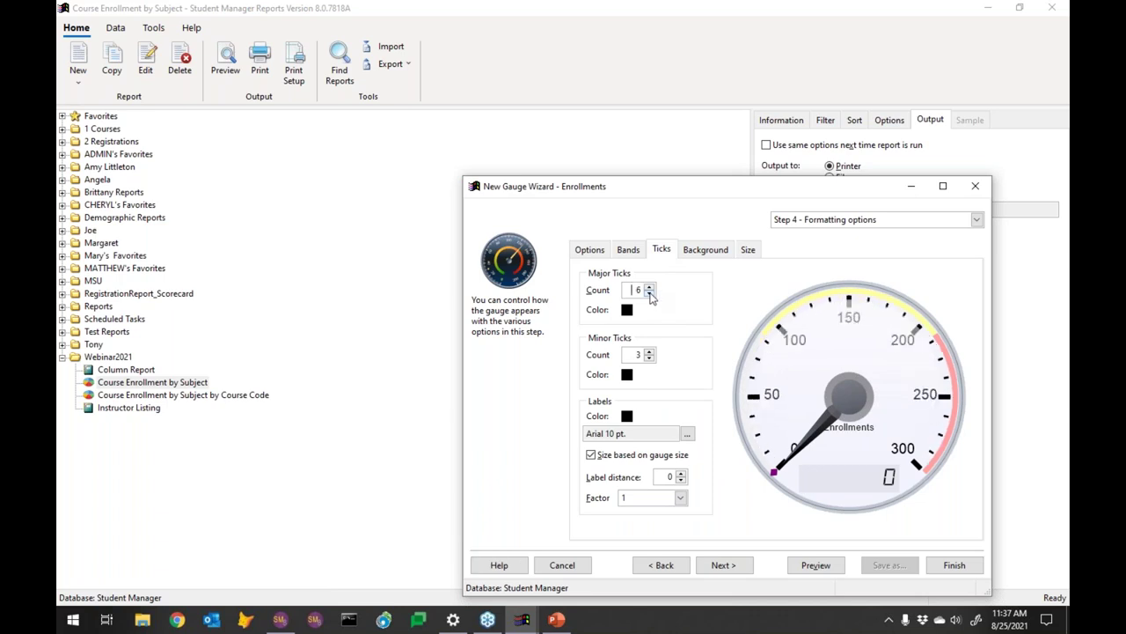
pyautogui.click(649, 294)
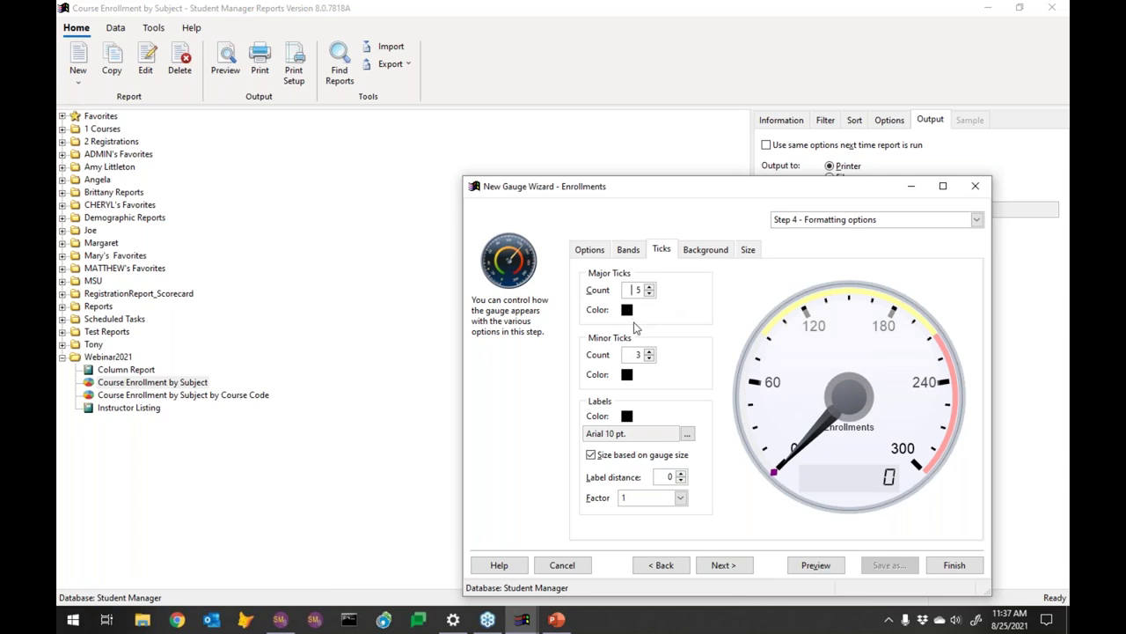
pyautogui.click(651, 287)
pyautogui.click(651, 287)
pyautogui.click(651, 287)
pyautogui.click(651, 286)
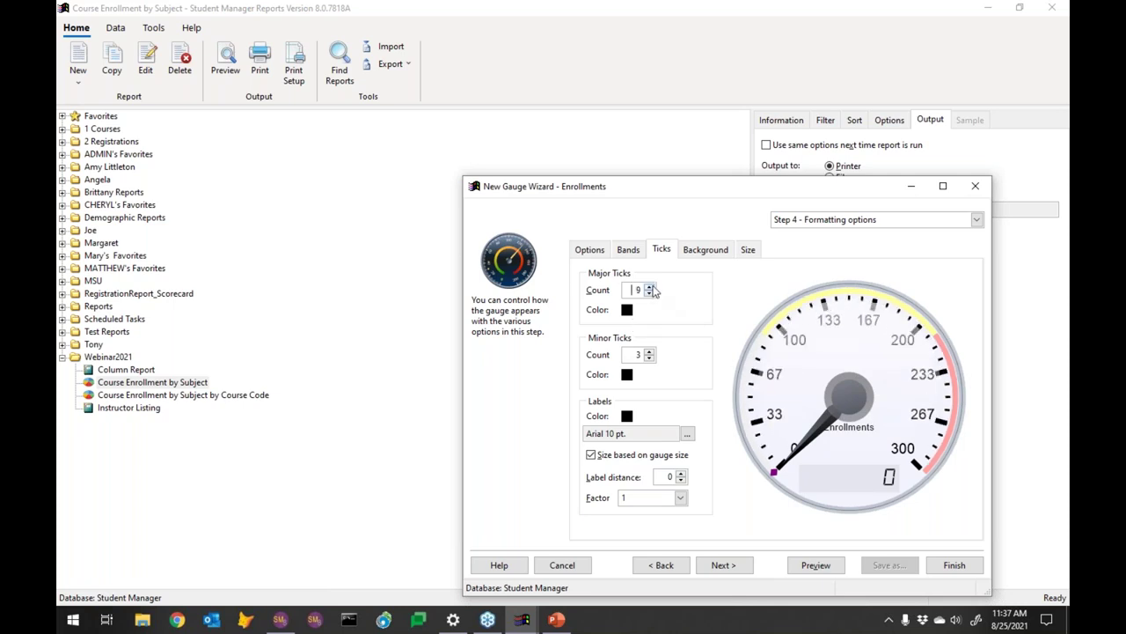
pyautogui.click(651, 287)
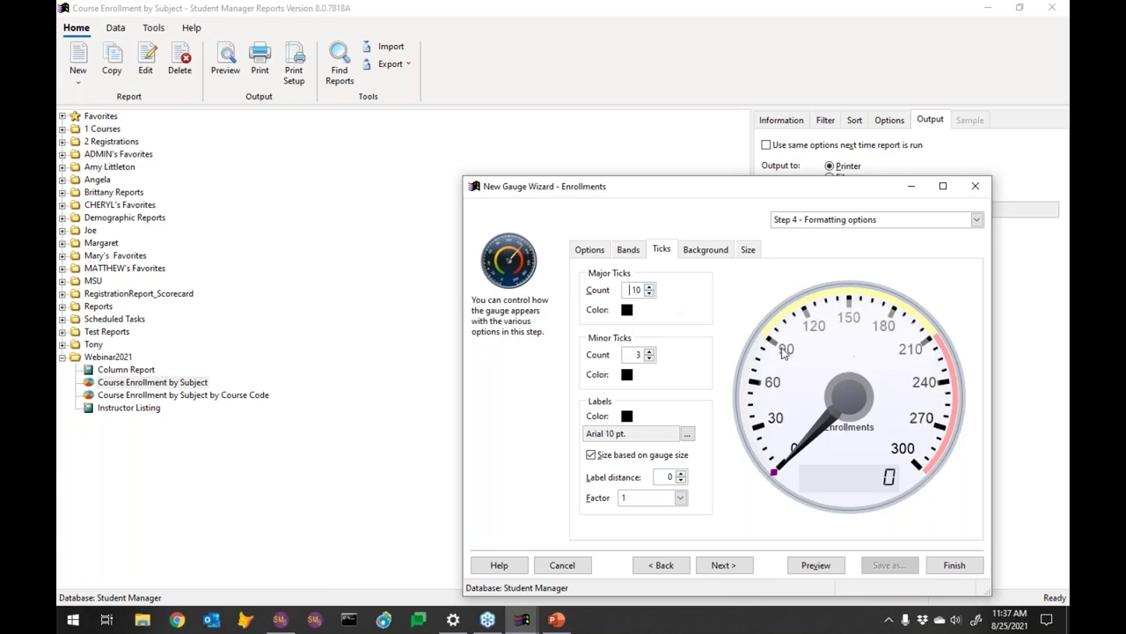
pyautogui.click(649, 287)
pyautogui.click(649, 287)
pyautogui.click(649, 287)
pyautogui.click(650, 287)
pyautogui.click(649, 287)
pyautogui.click(650, 287)
pyautogui.click(649, 287)
pyautogui.click(650, 287)
pyautogui.click(649, 286)
pyautogui.click(649, 287)
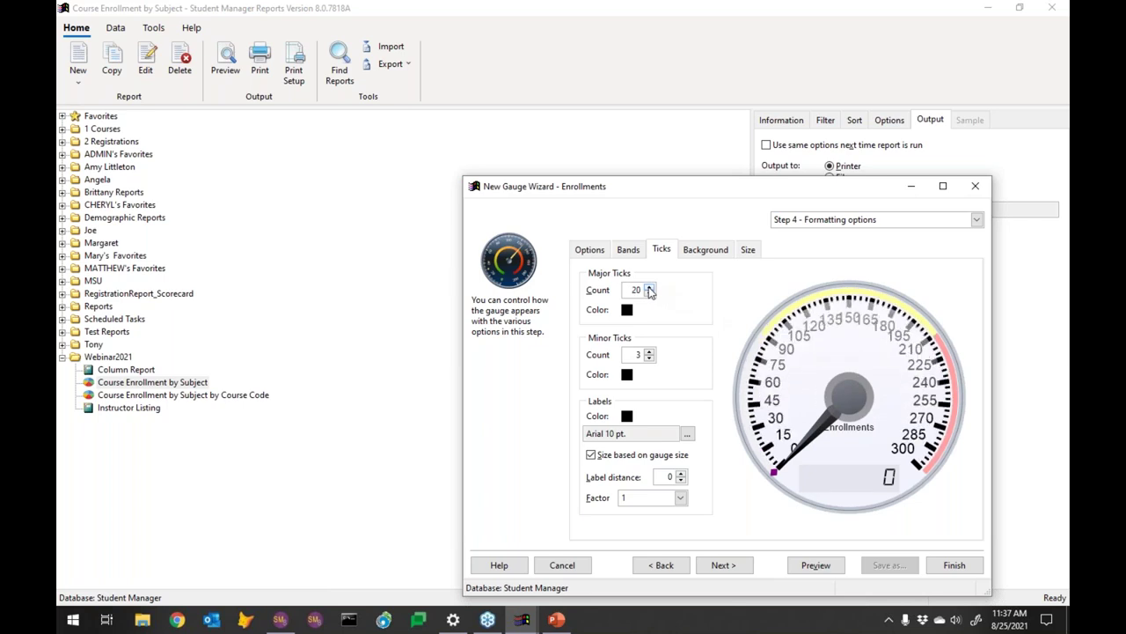
pyautogui.click(650, 295)
pyautogui.click(650, 295)
pyautogui.click(650, 294)
pyautogui.click(649, 295)
pyautogui.click(649, 295)
pyautogui.click(649, 295)
pyautogui.click(650, 294)
pyautogui.click(650, 294)
pyautogui.click(650, 295)
pyautogui.click(649, 294)
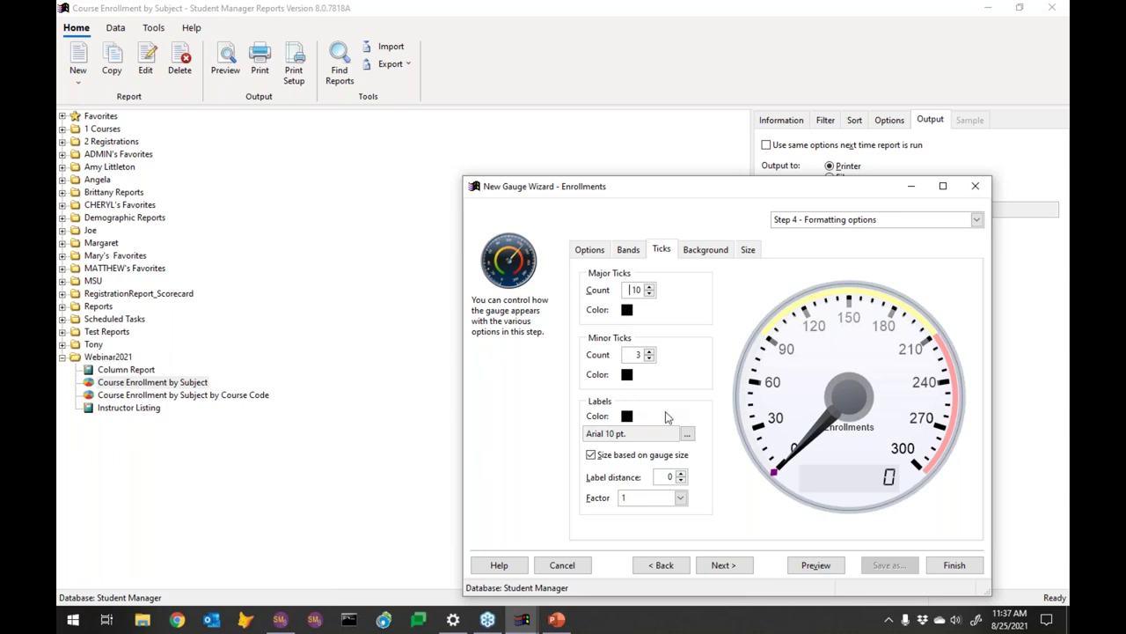
# Check Background and Size settings, keeping height 600, then begin a new filter condition
pyautogui.click(718, 254)
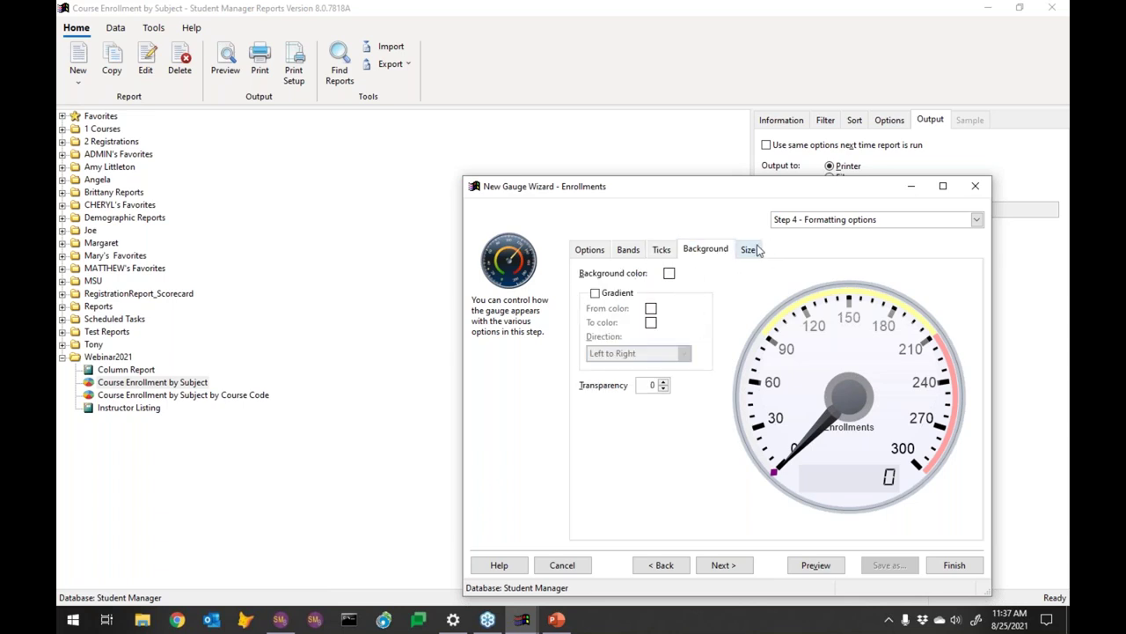
pyautogui.click(748, 250)
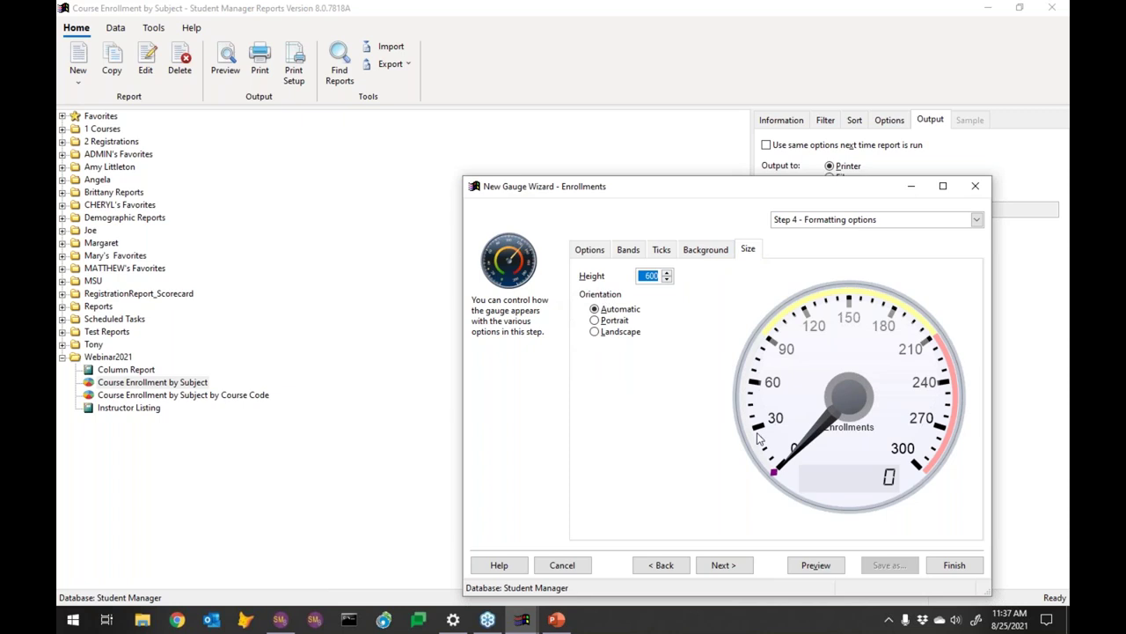
pyautogui.click(727, 566)
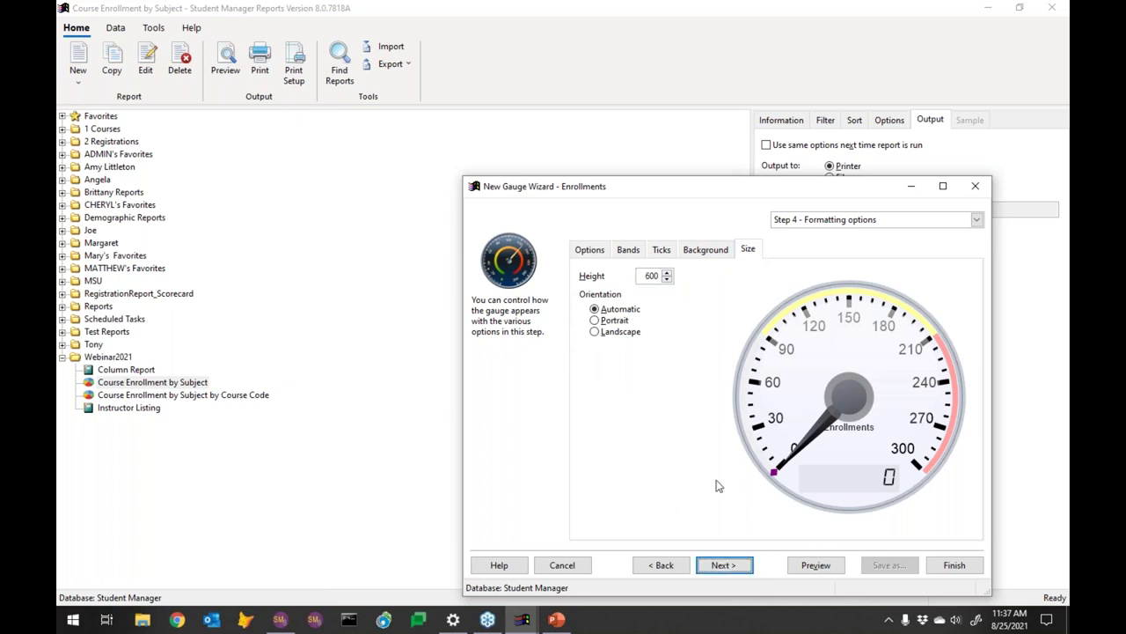
pyautogui.click(724, 565)
pyautogui.click(597, 249)
pyautogui.click(579, 473)
# Filter on Course Code begins with 21 and preview the gauge, which reads 159
pyautogui.click(637, 282)
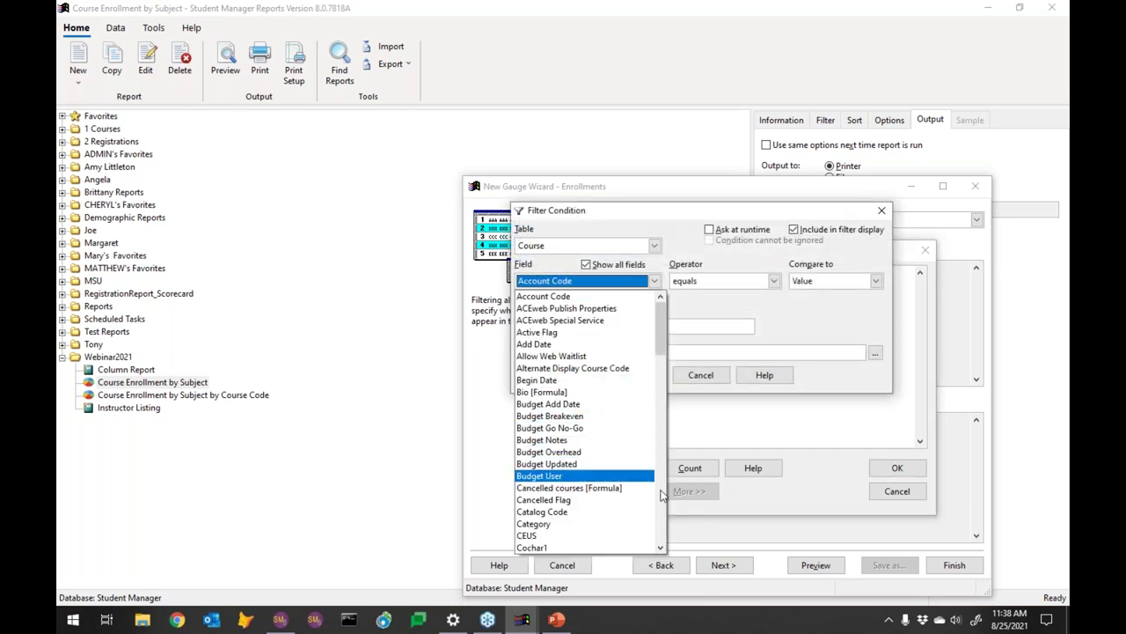
pyautogui.click(662, 495)
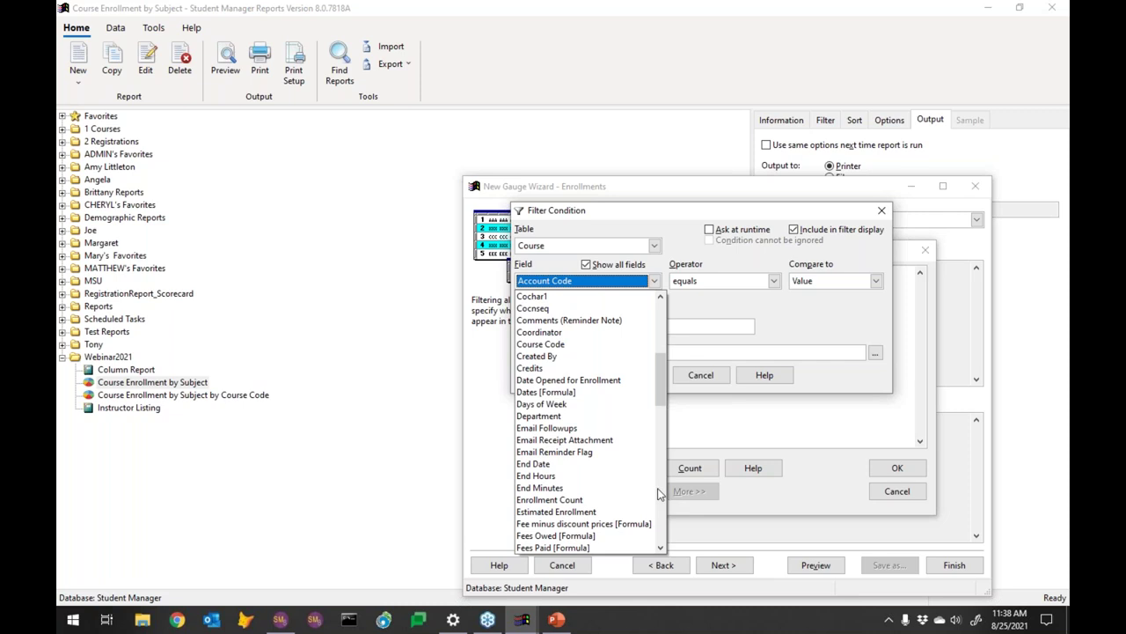
pyautogui.click(563, 344)
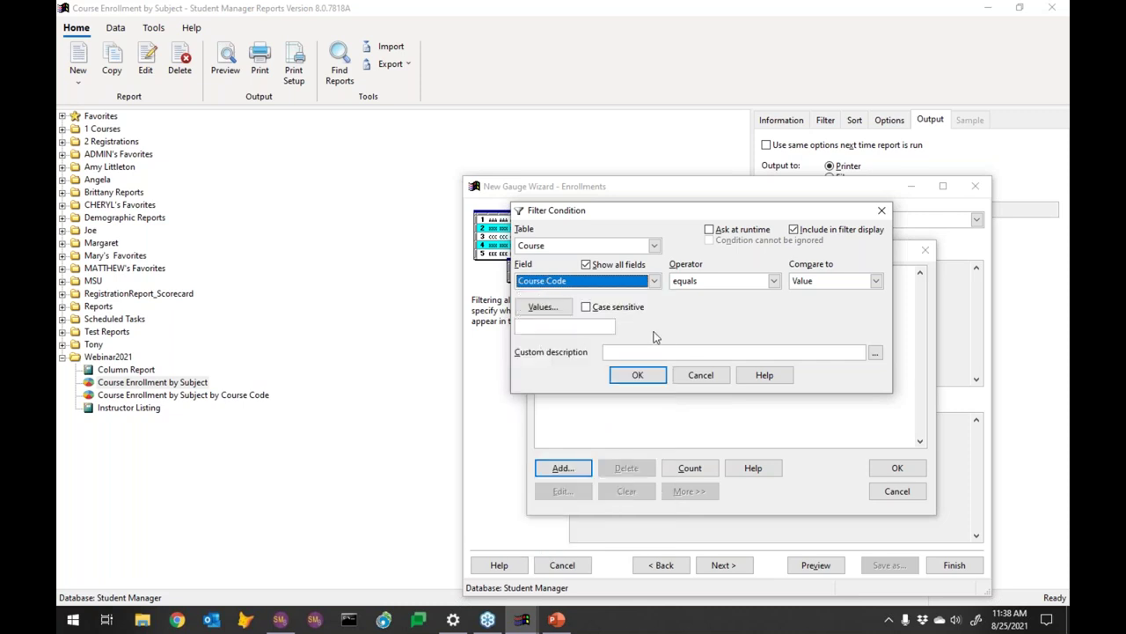
pyautogui.click(741, 285)
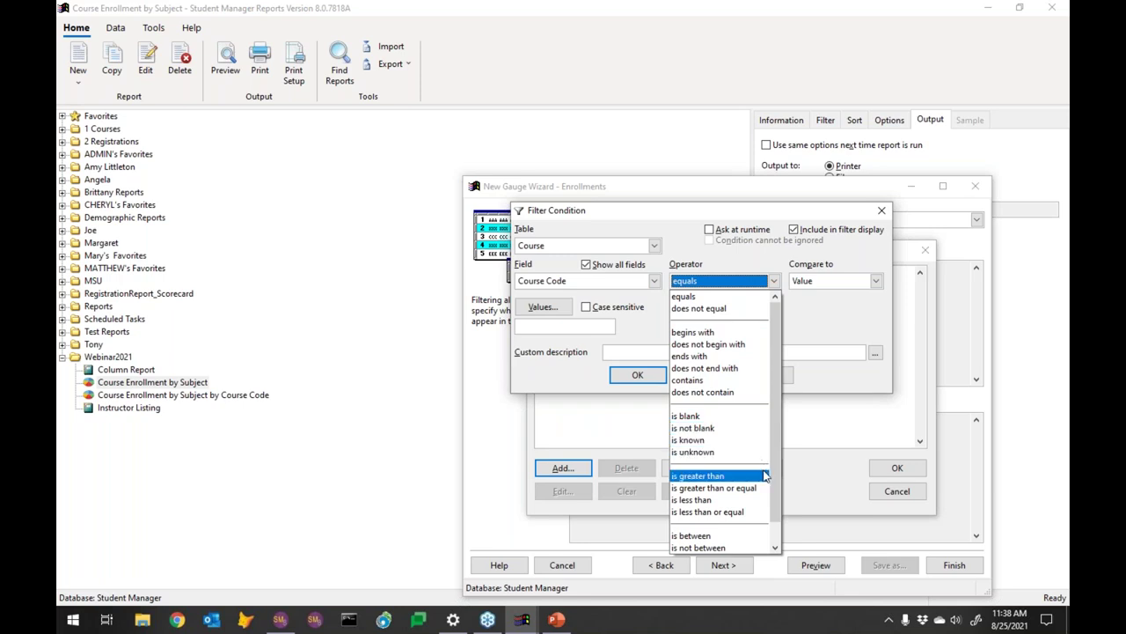
pyautogui.click(694, 333)
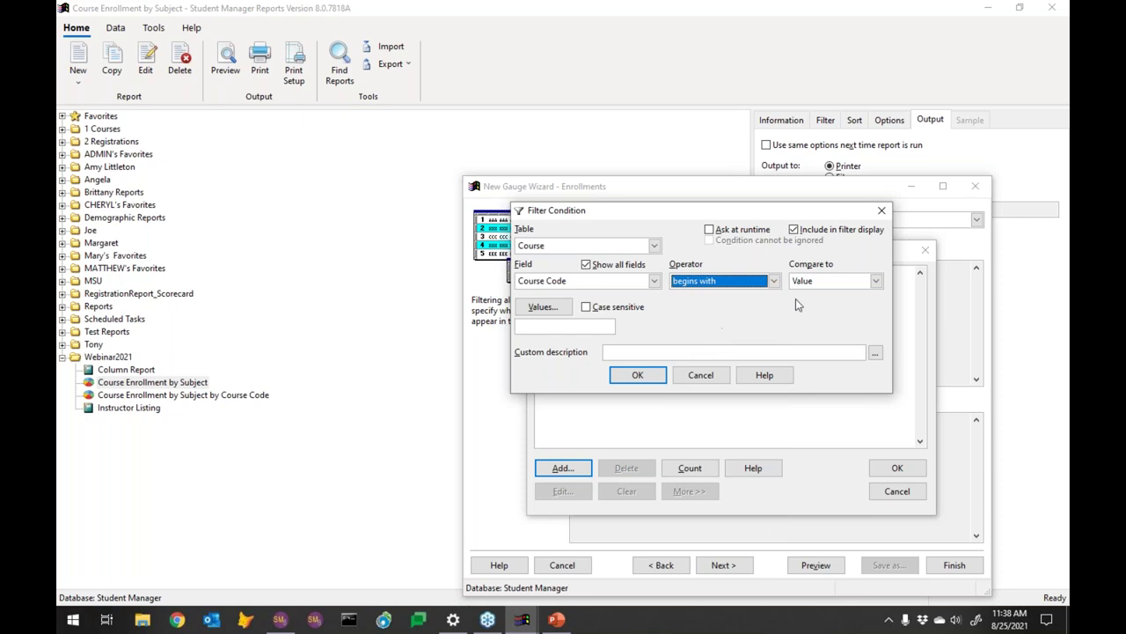
pyautogui.click(535, 327)
pyautogui.write('21')
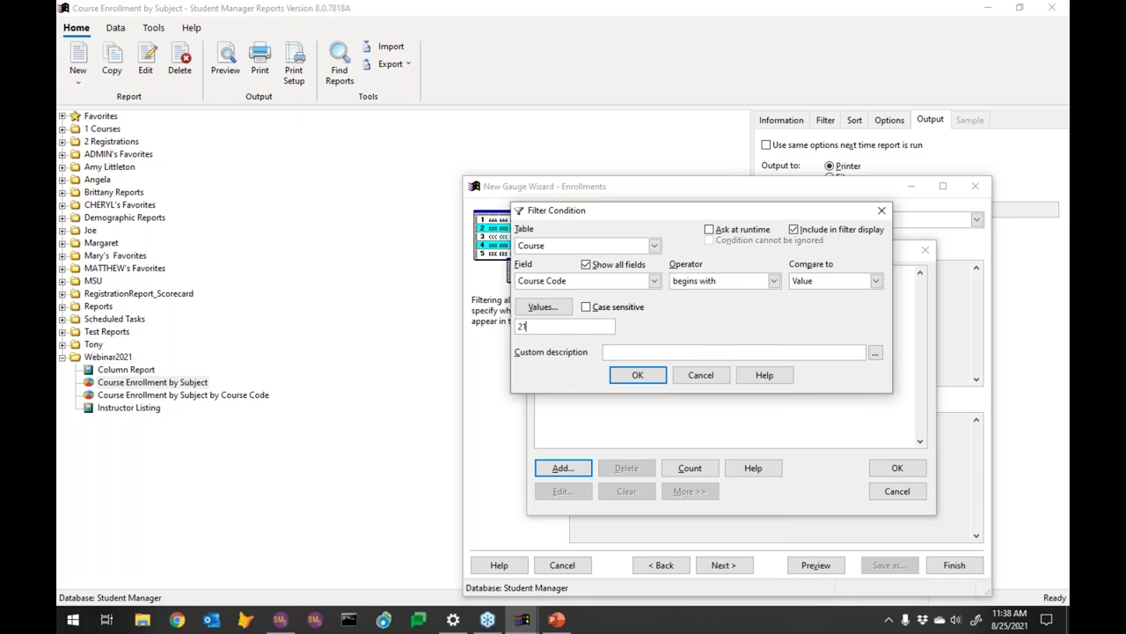
pyautogui.click(639, 376)
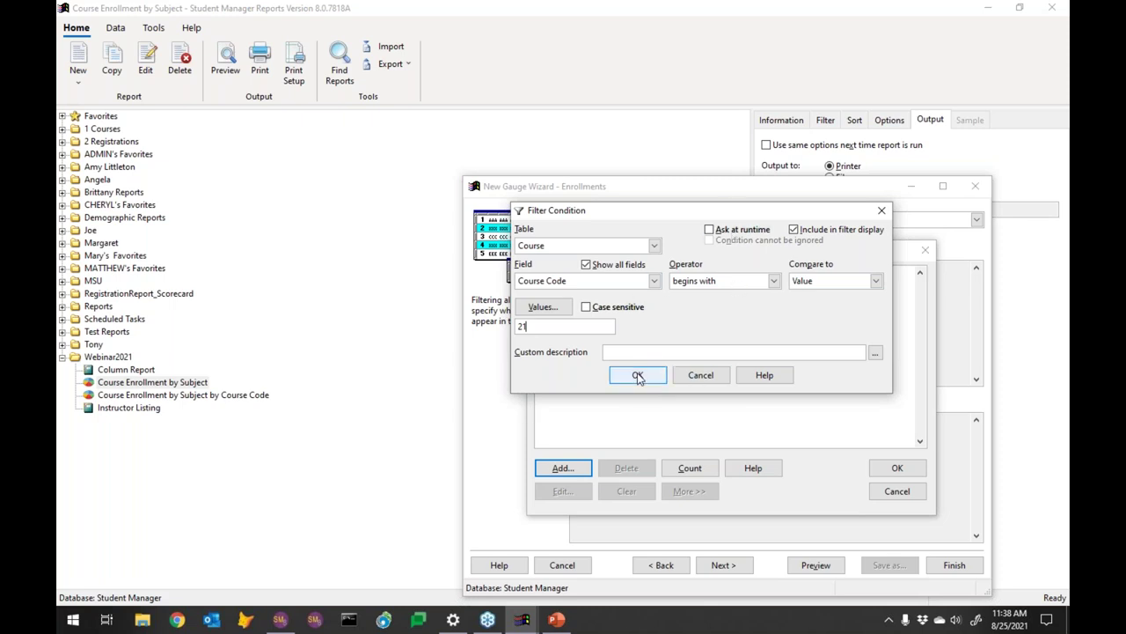
pyautogui.click(898, 471)
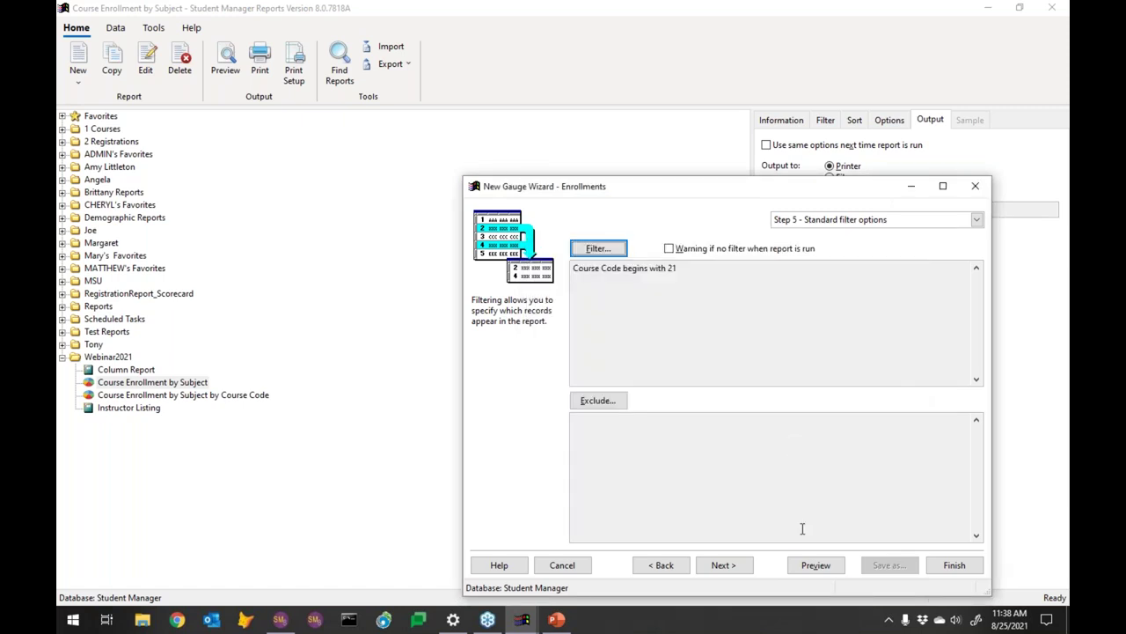
pyautogui.click(815, 565)
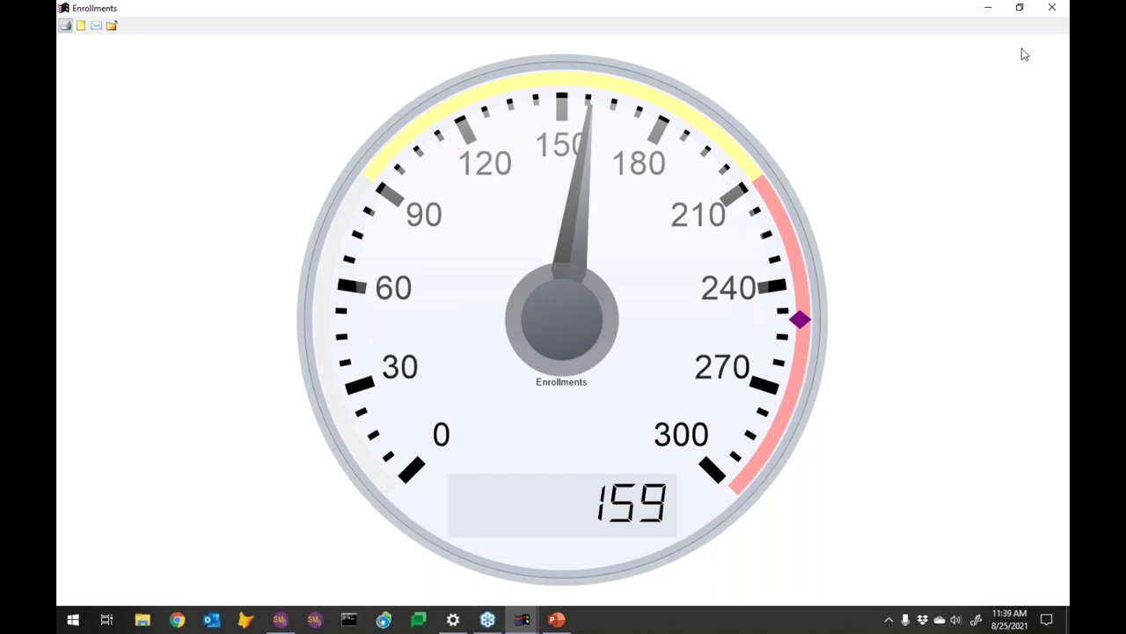
# Close the gauge preview and finish the Enrollments gauge report so it saves in Webinar2021
pyautogui.click(1051, 7)
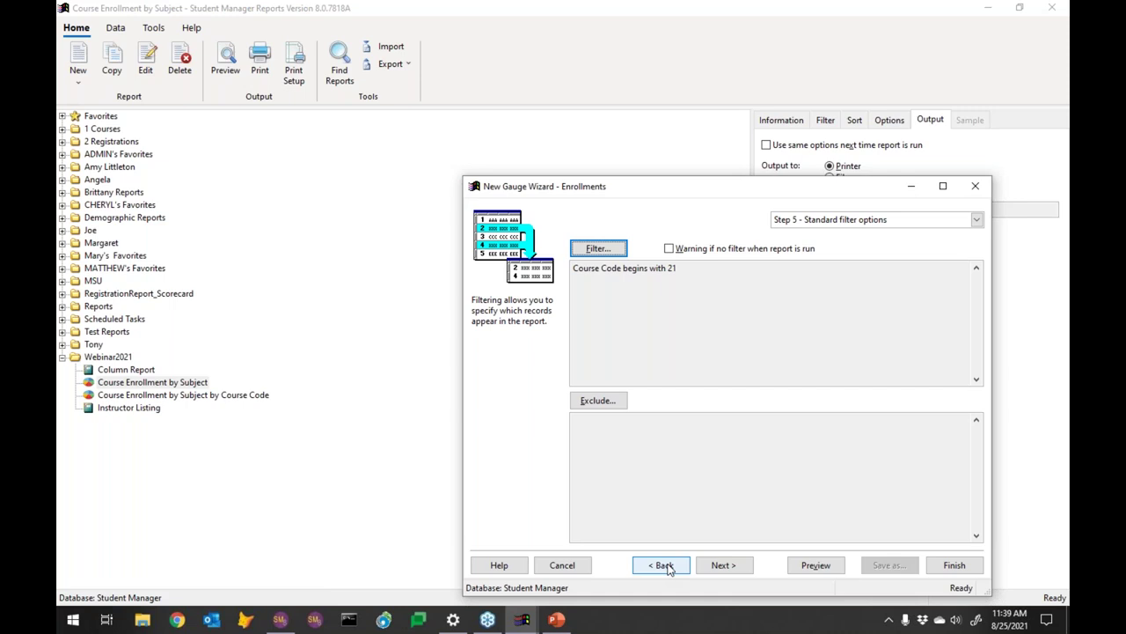
pyautogui.click(950, 570)
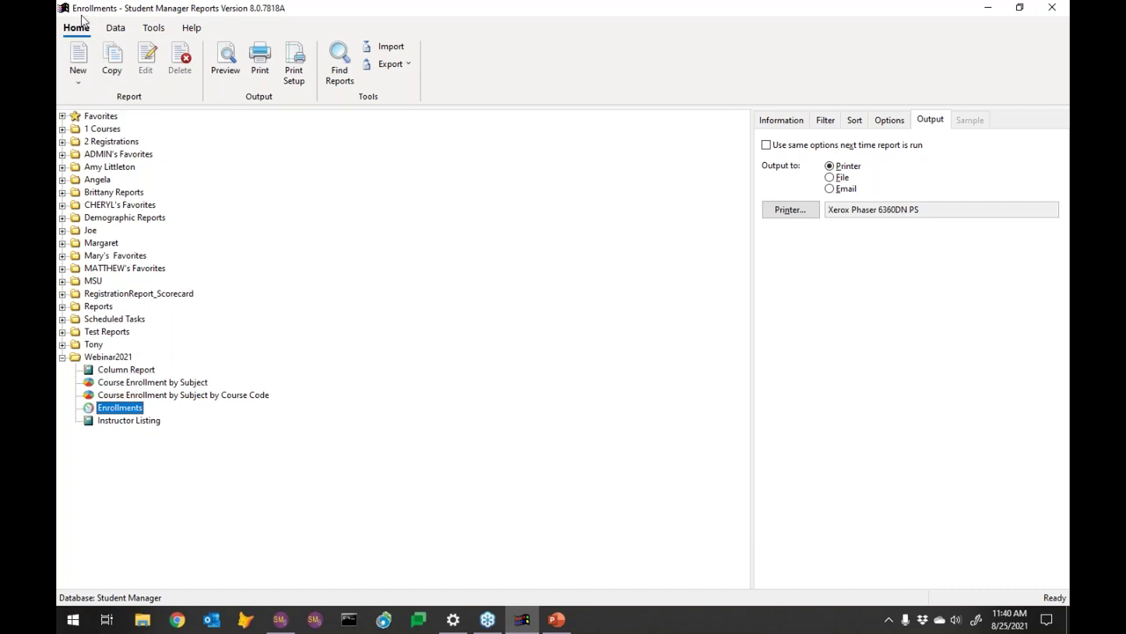
pyautogui.click(78, 85)
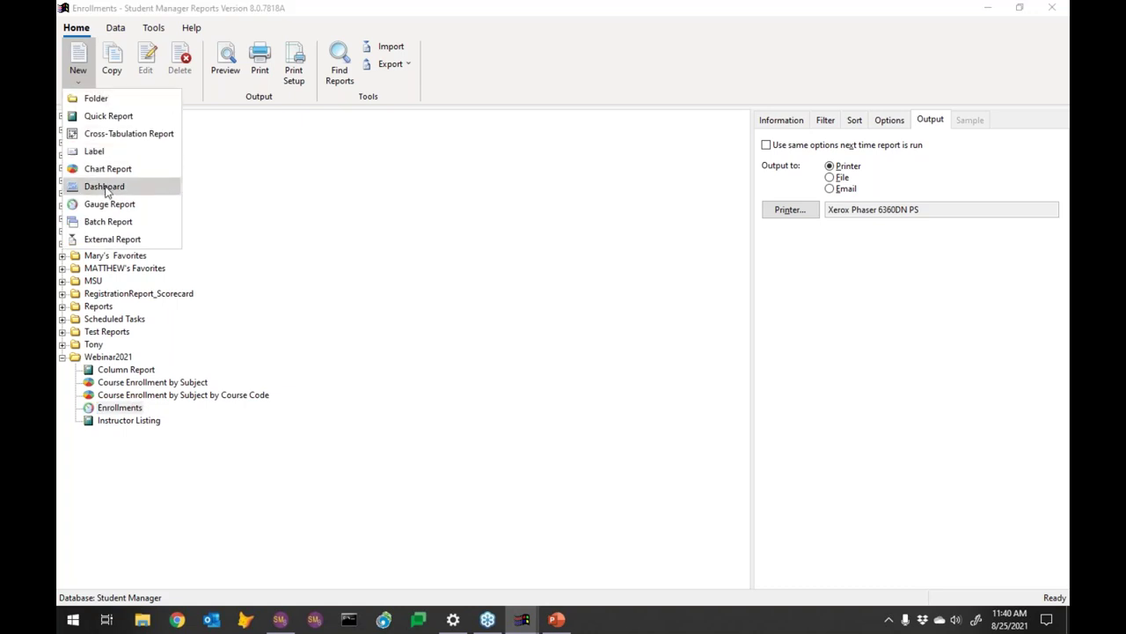
# Name the new dashboard 'Enrollments Dashboard' in Webinar2021, since 'Enrollments' already exists
pyautogui.click(107, 188)
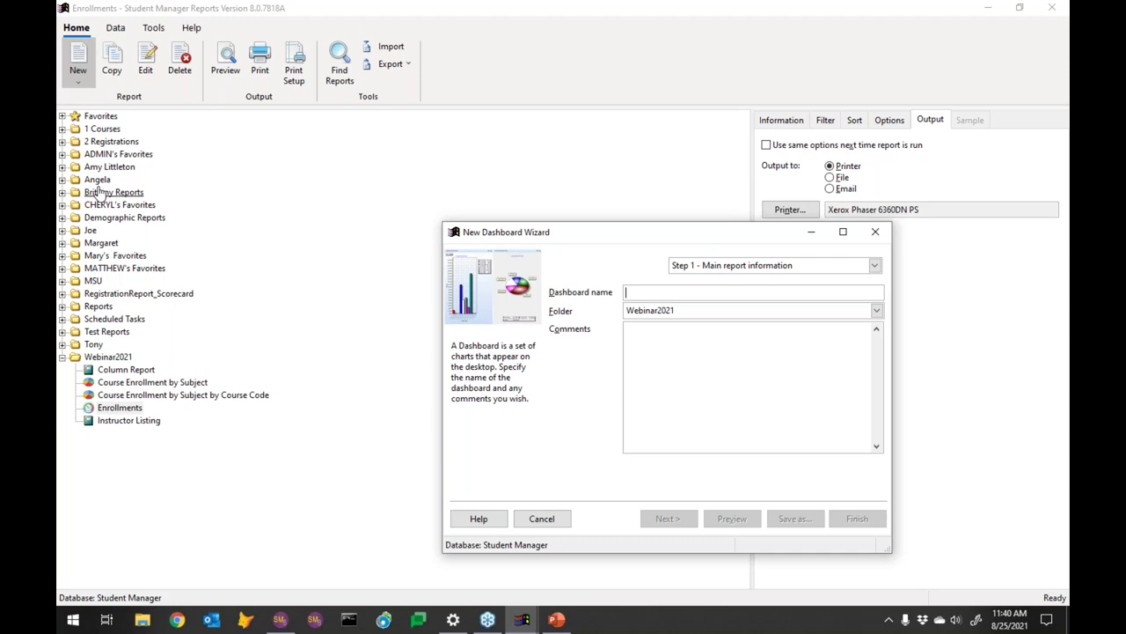
pyautogui.write('E')
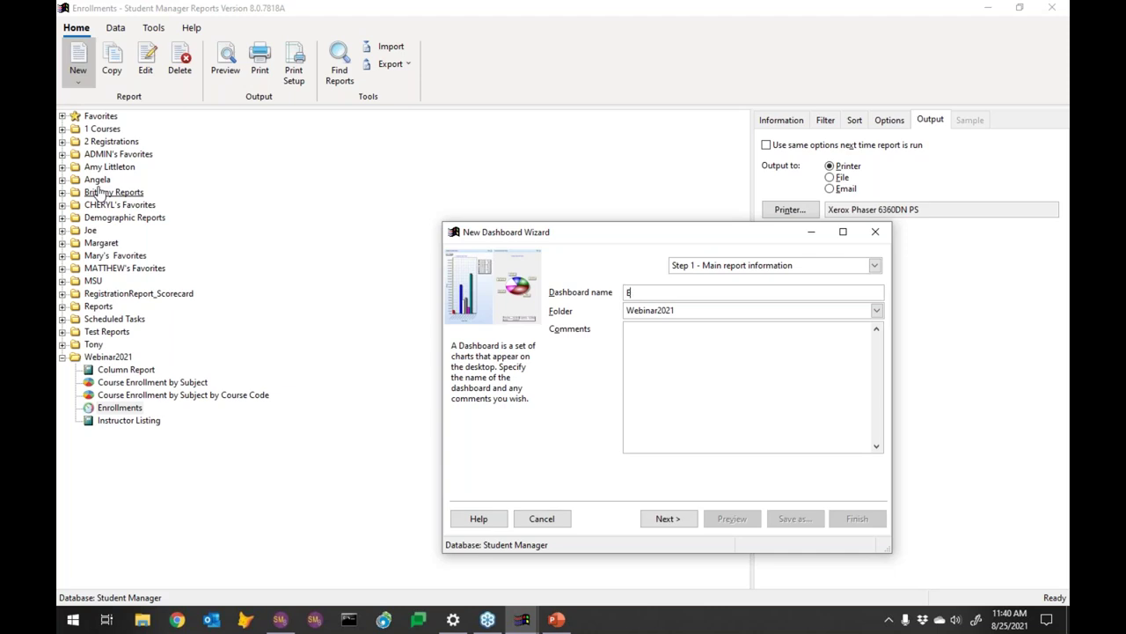
pyautogui.write('nrollments')
pyautogui.click(675, 519)
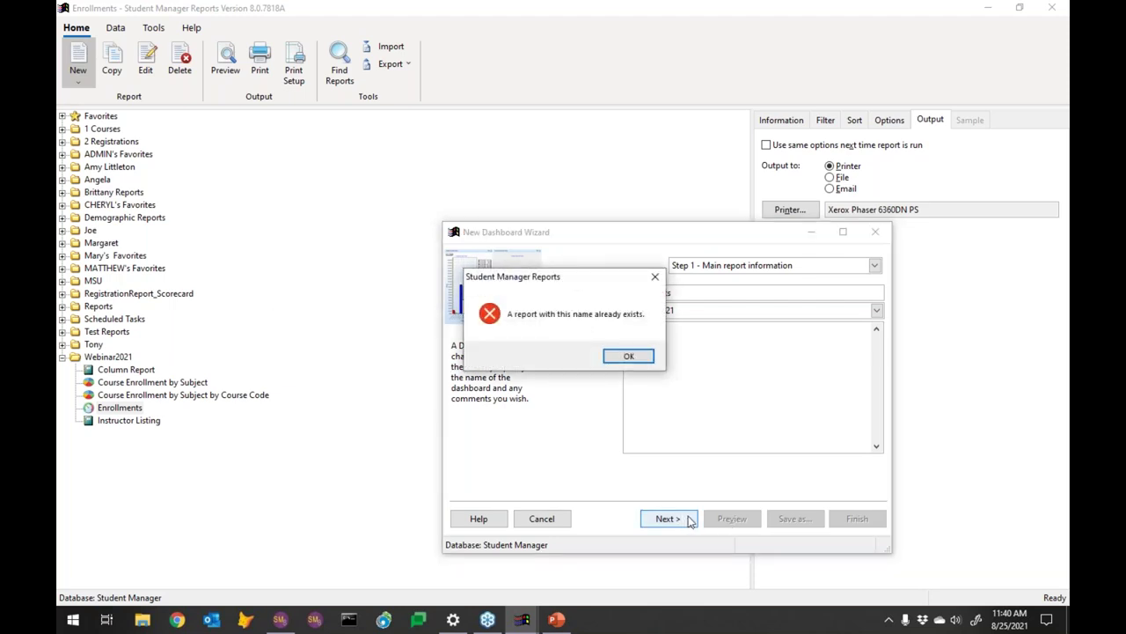
pyautogui.click(625, 357)
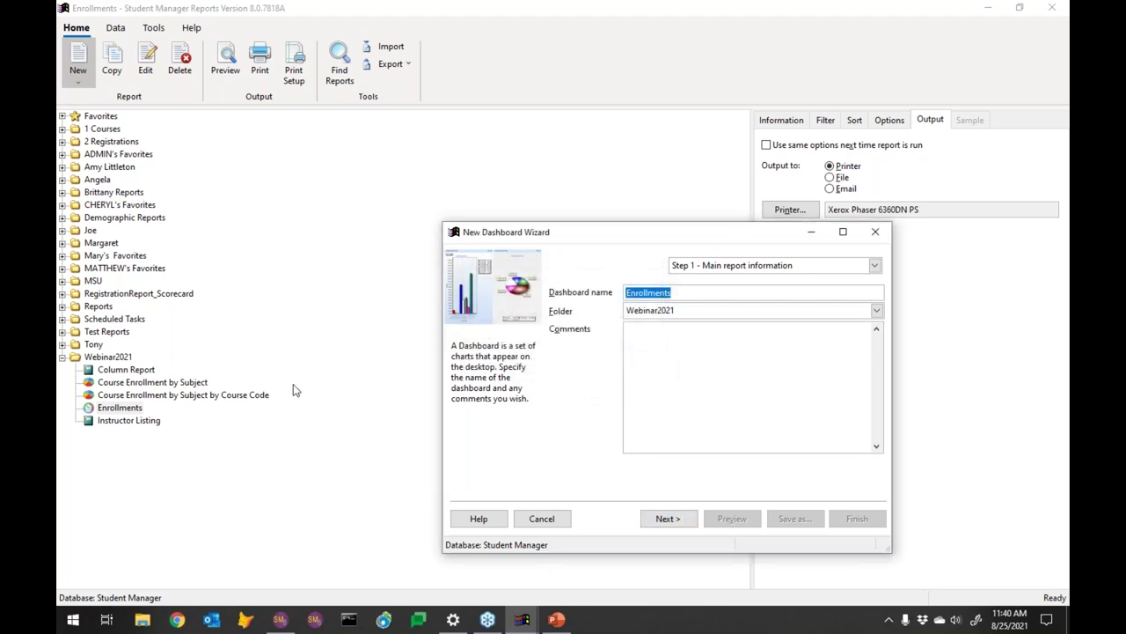
pyautogui.click(689, 293)
pyautogui.write('Das')
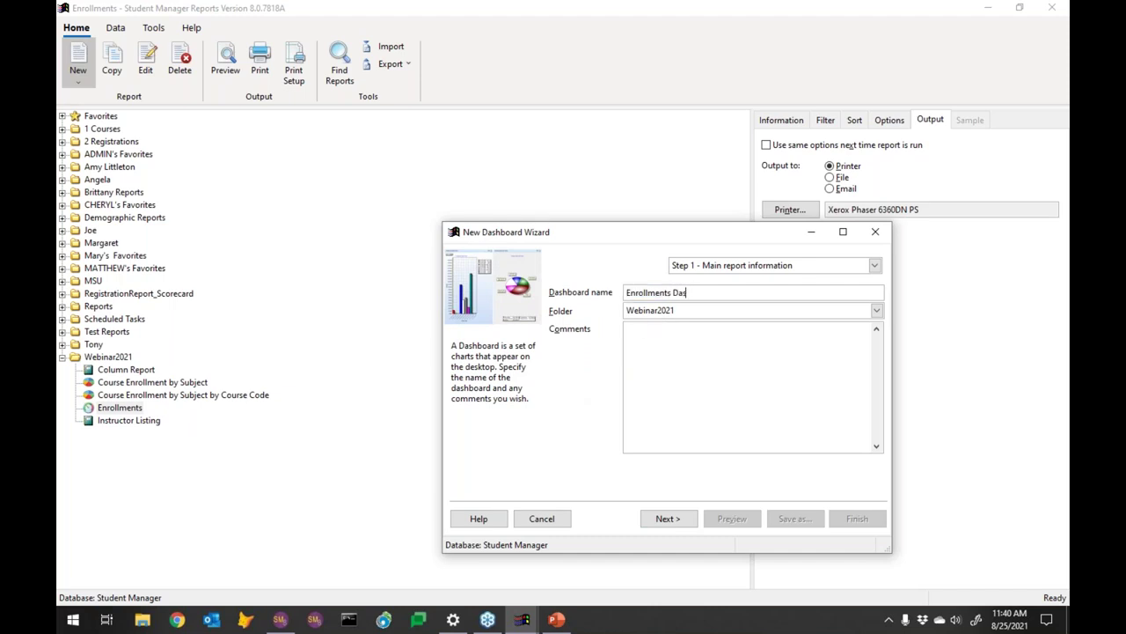
pyautogui.write('hboard')
# Add the Enrollments and Course Enrollment by Subject reports from Webinar2021 to the dashboard
pyautogui.click(668, 518)
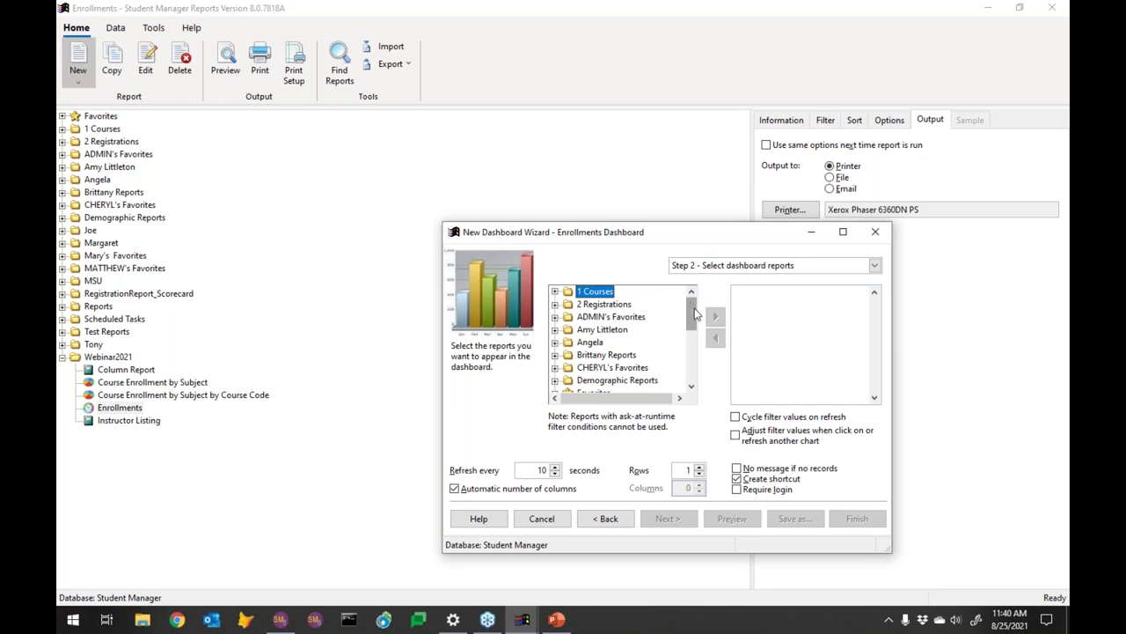
pyautogui.moveTo(694, 314); pyautogui.dragTo(693, 368)
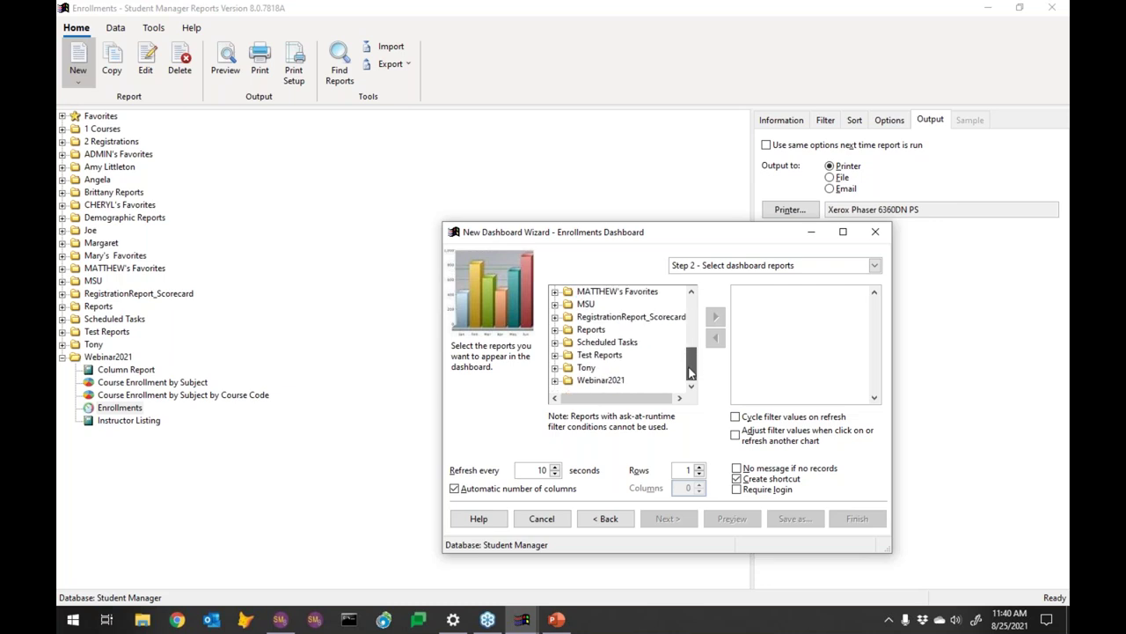
pyautogui.click(555, 380)
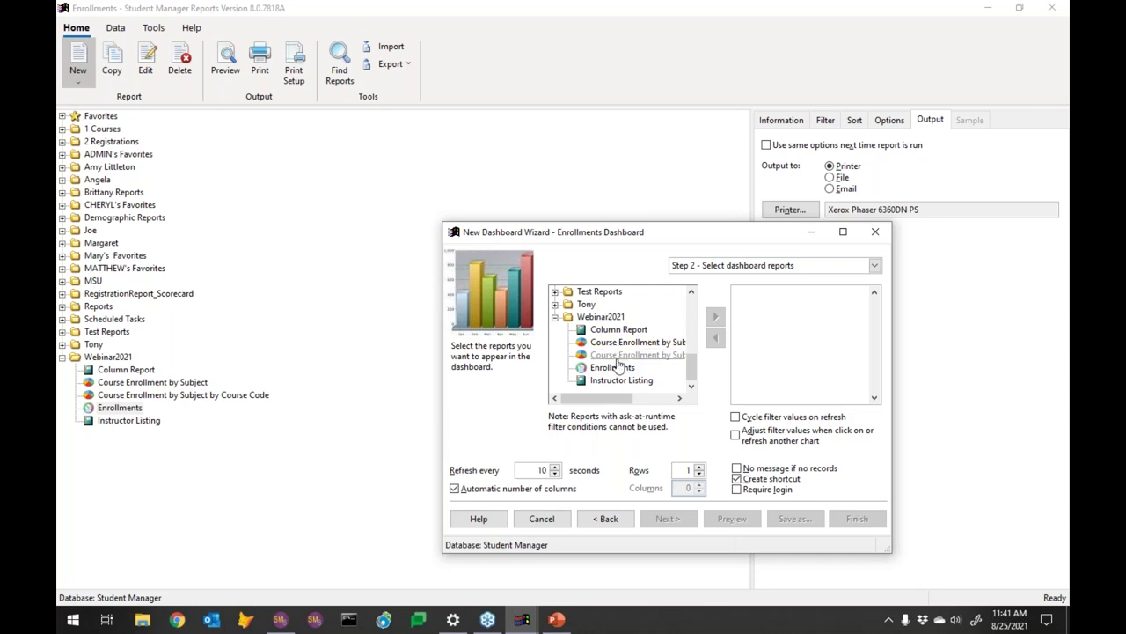
pyautogui.click(610, 368)
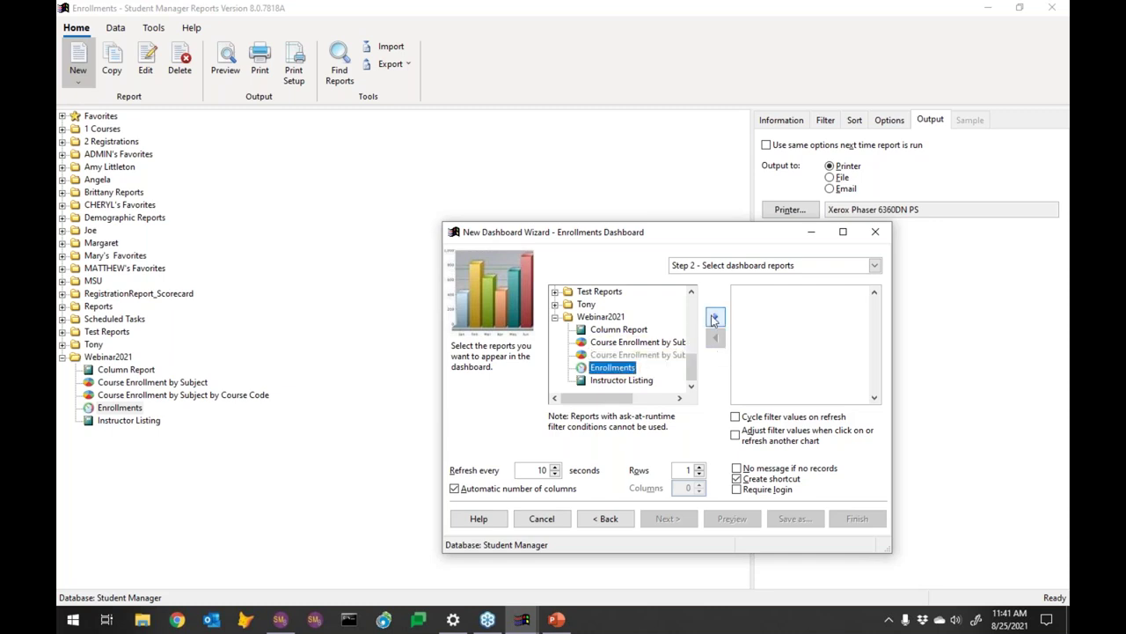
pyautogui.click(714, 317)
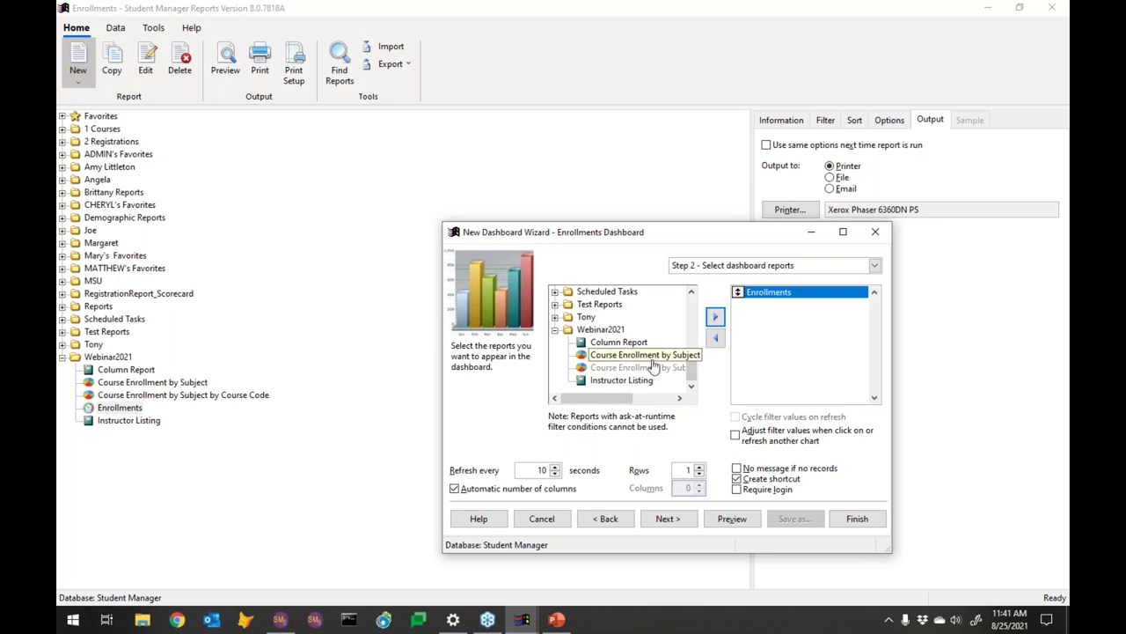
pyautogui.click(647, 356)
pyautogui.click(714, 318)
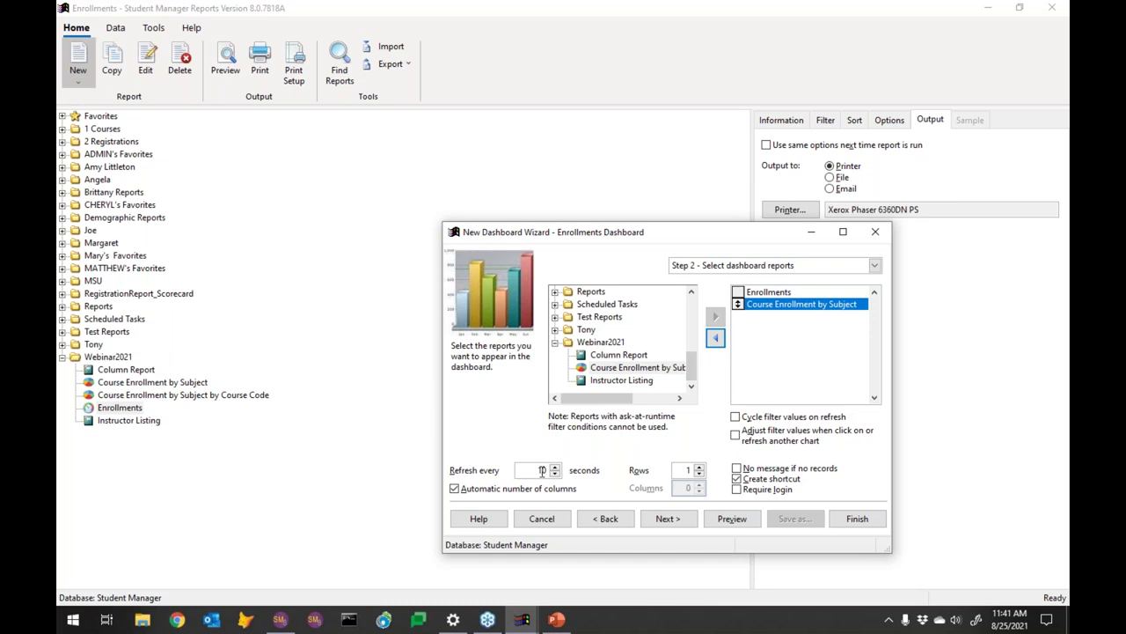
# Try 36 as the dashboard refresh interval, then set it back to 10
pyautogui.click(521, 471)
pyautogui.write('36')
pyautogui.press('Delete')
pyautogui.doubleClick(538, 470)
pyautogui.write('10')
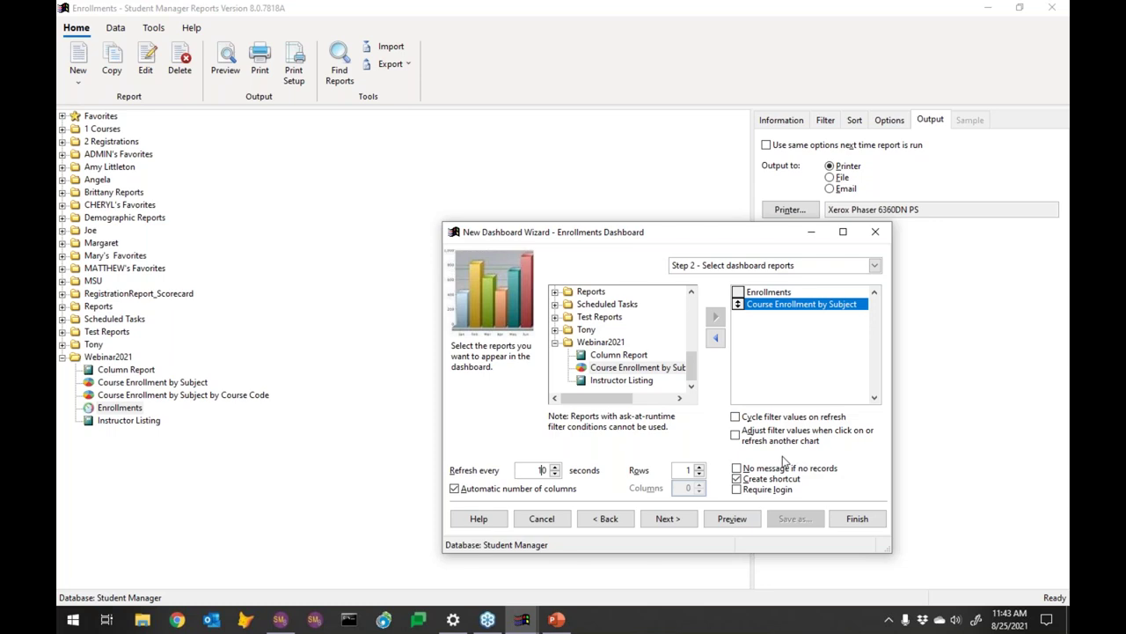
# Check the Security step, return to report selection, and preview the dashboard
pyautogui.click(670, 524)
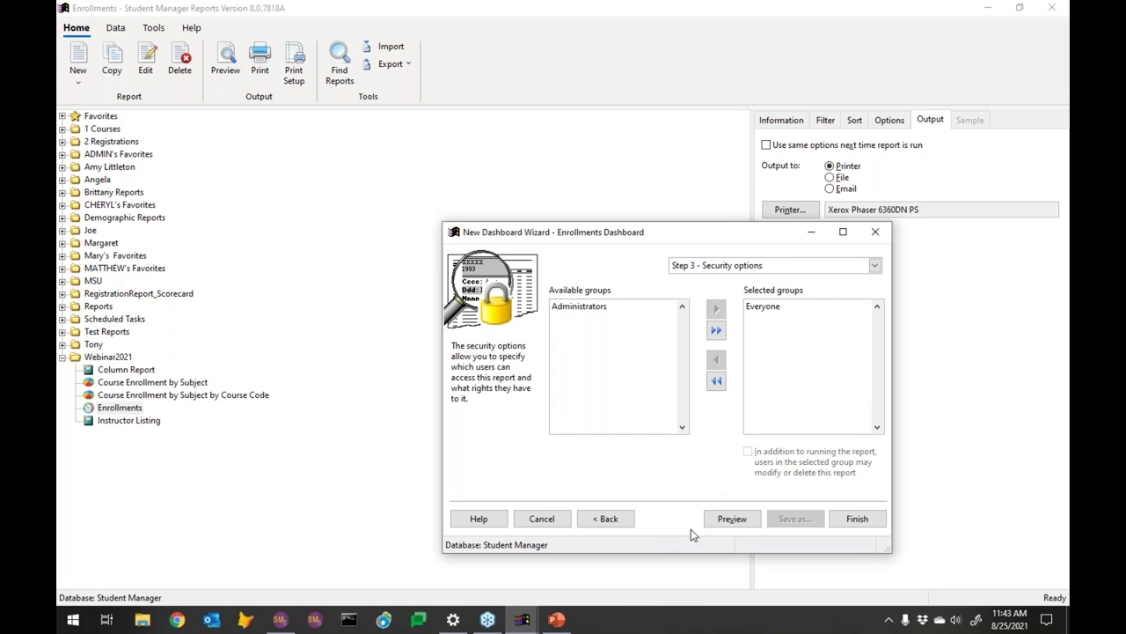
pyautogui.click(616, 520)
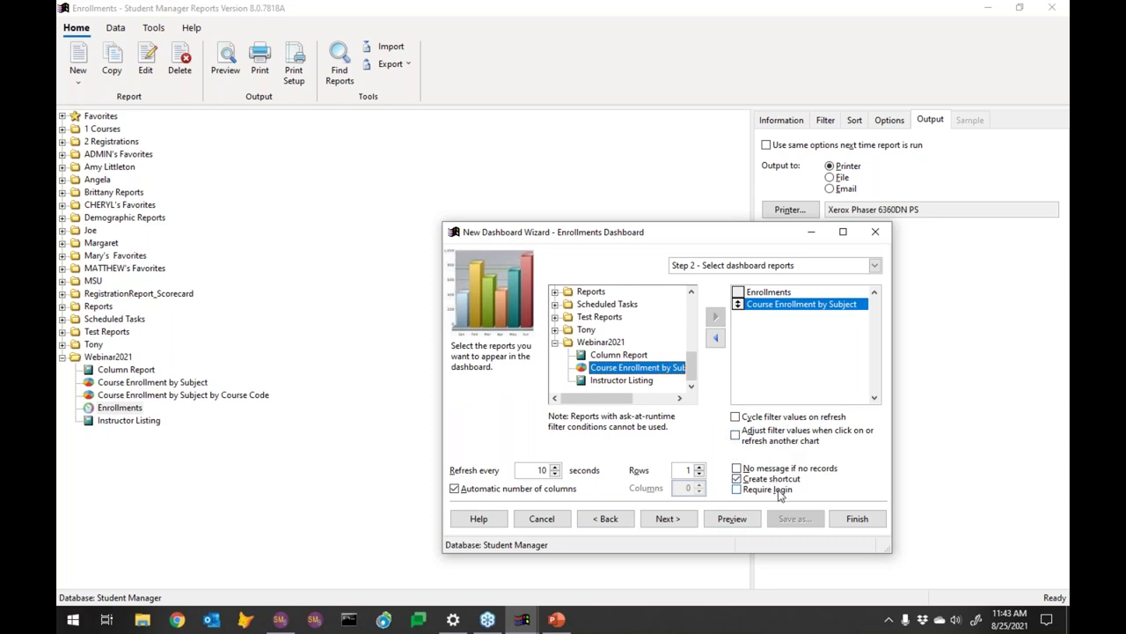
pyautogui.click(731, 518)
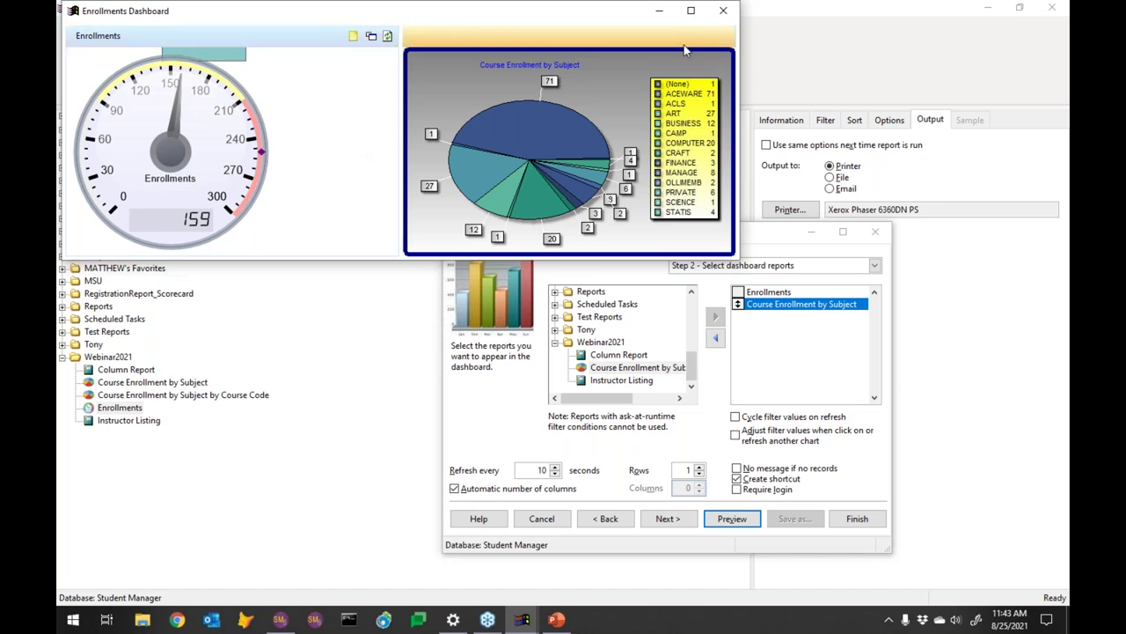
# Maximize the dashboard, refresh the gauge, and drill COMPUTER down to courses with 1, 9 and 10 enrollments
pyautogui.click(694, 12)
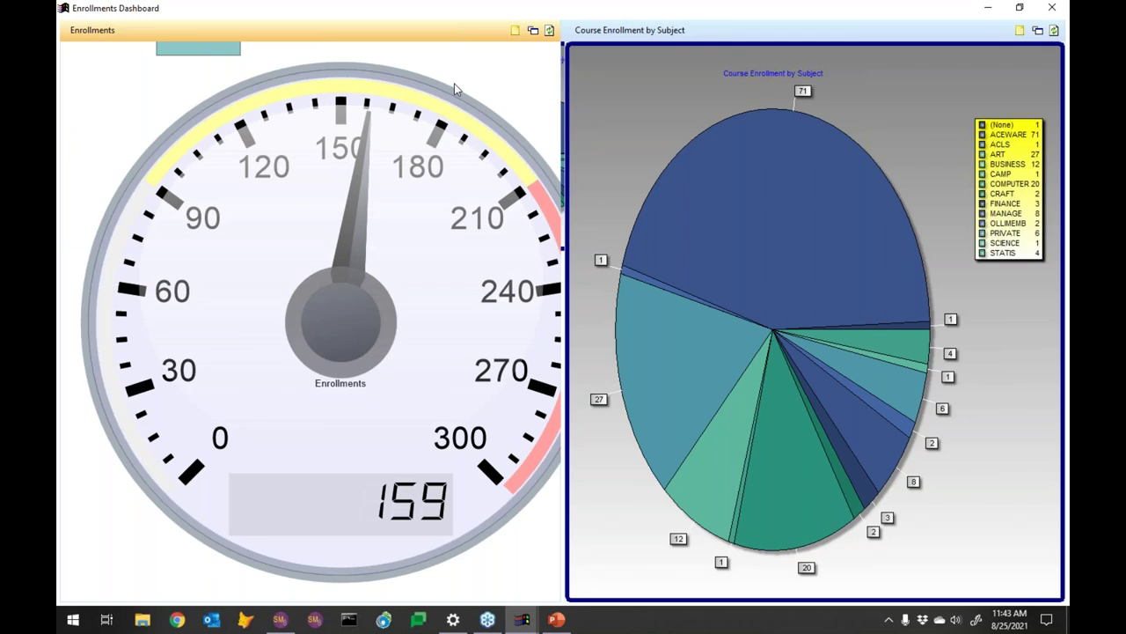
pyautogui.click(548, 32)
pyautogui.click(631, 170)
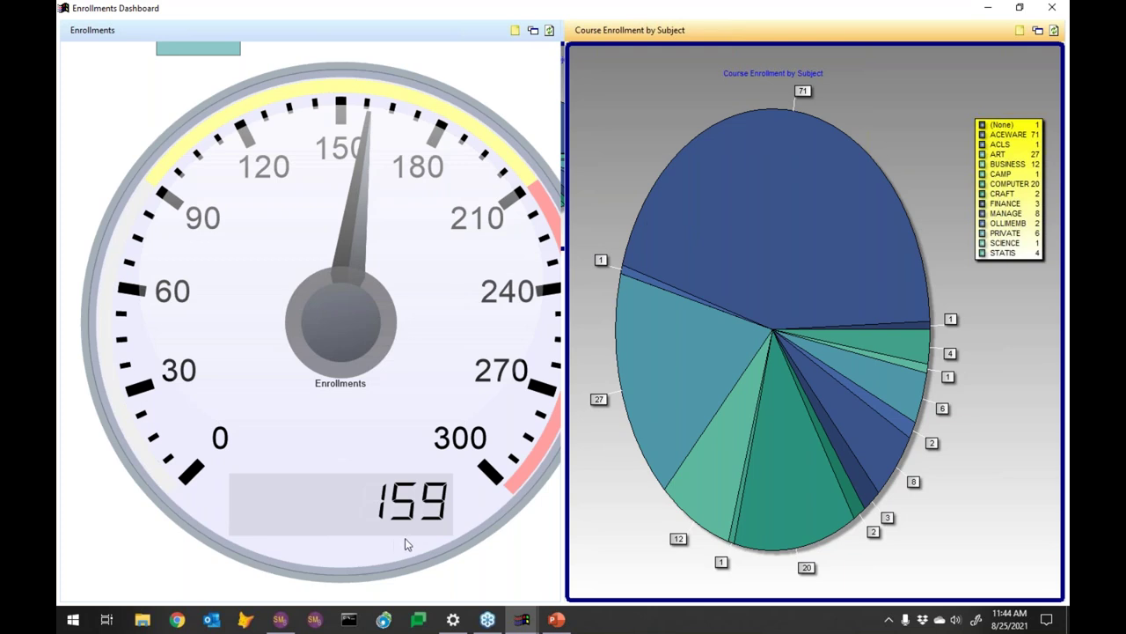
pyautogui.hotkey('alt', 'Tab')
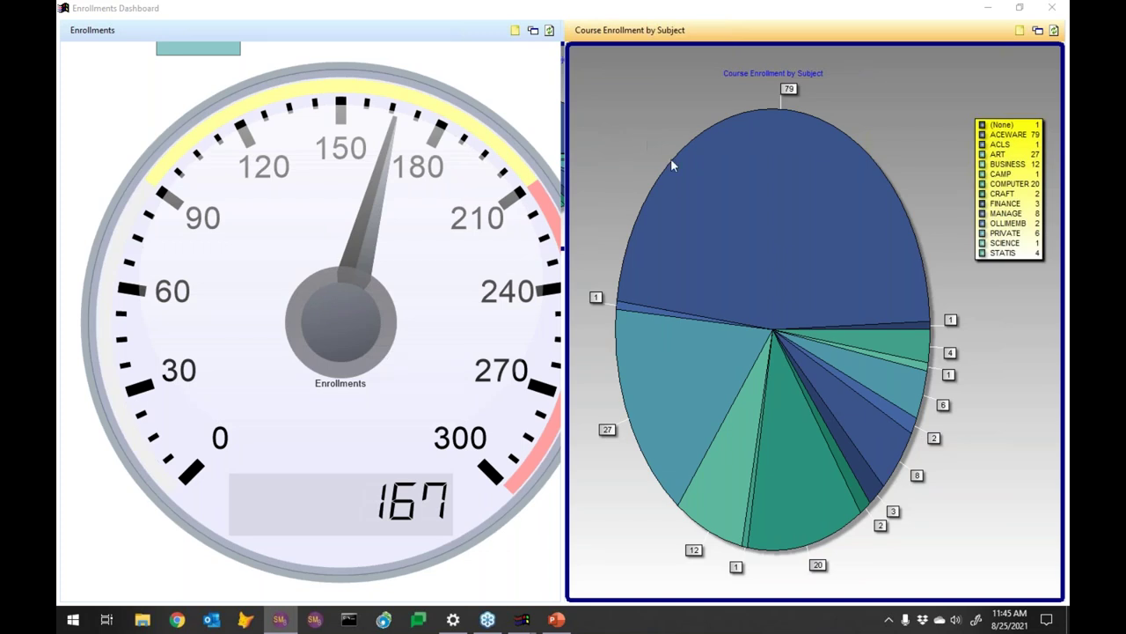
pyautogui.click(797, 475)
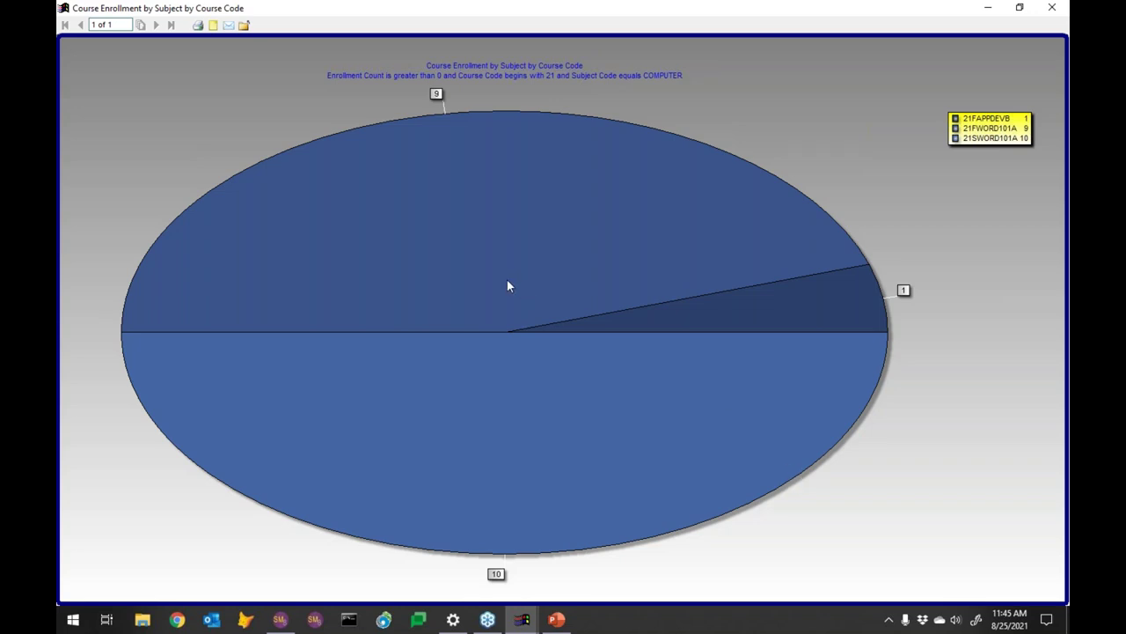
# Close the COMPUTER breakdown and drill into the ART slice (27) by course code
pyautogui.click(1052, 7)
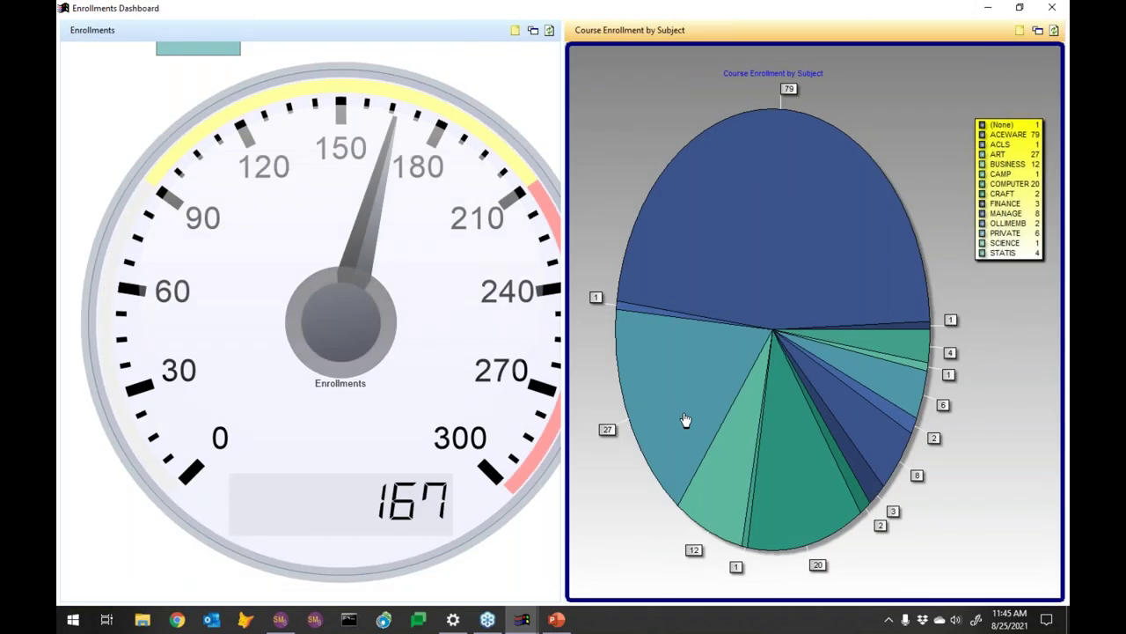
pyautogui.click(685, 420)
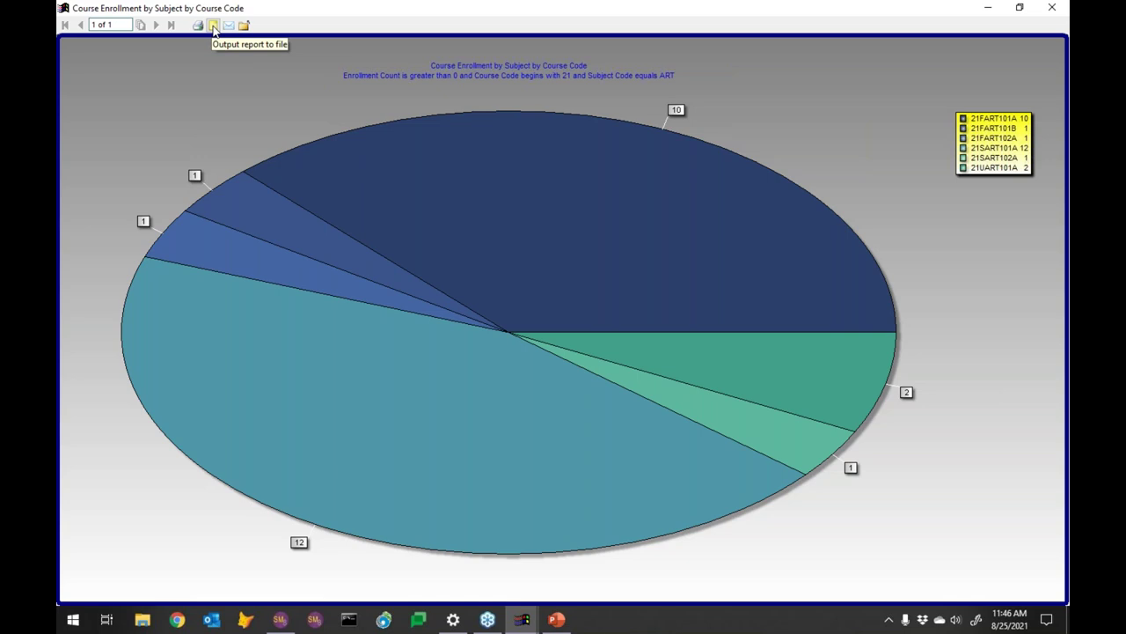
# Look at the save-to-file output options with PDF format, then cancel without exporting
pyautogui.click(213, 25)
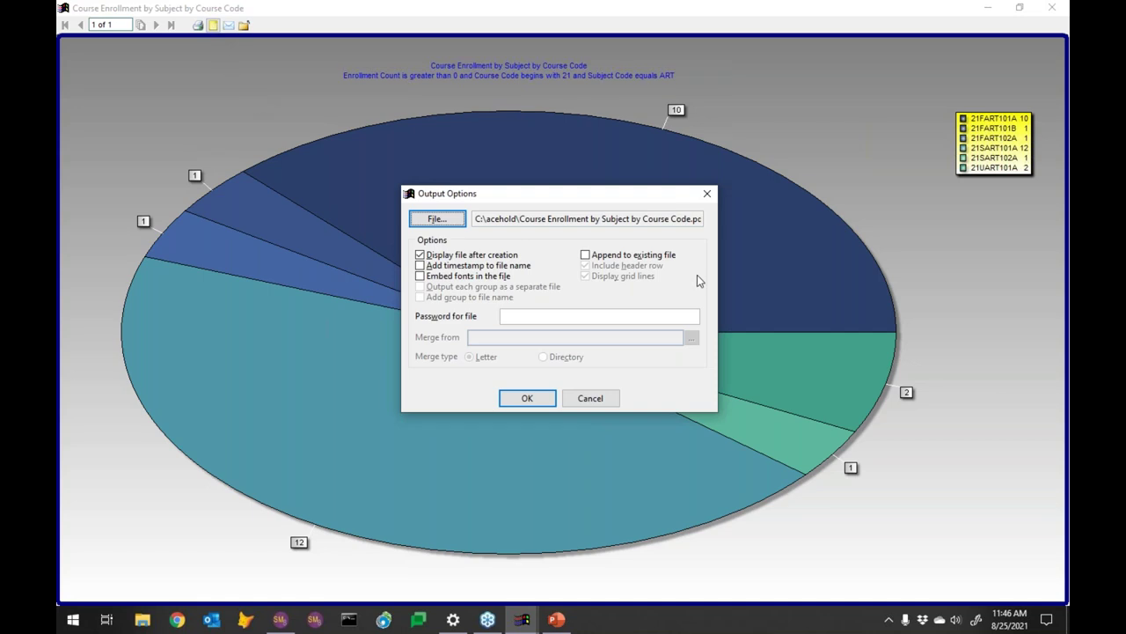
pyautogui.click(438, 222)
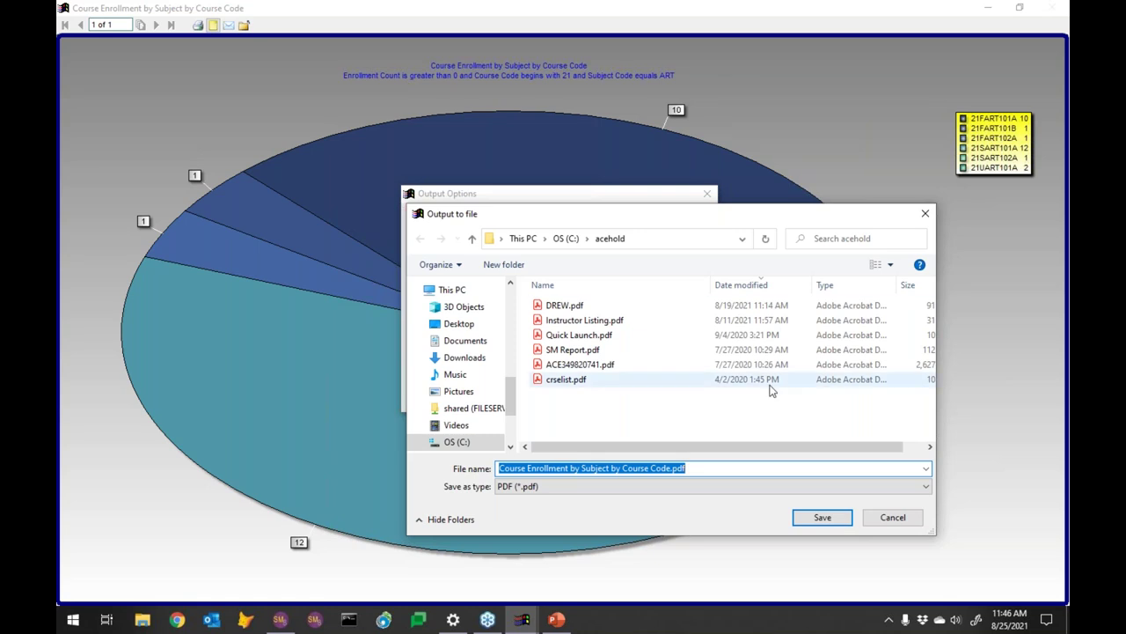
pyautogui.click(741, 492)
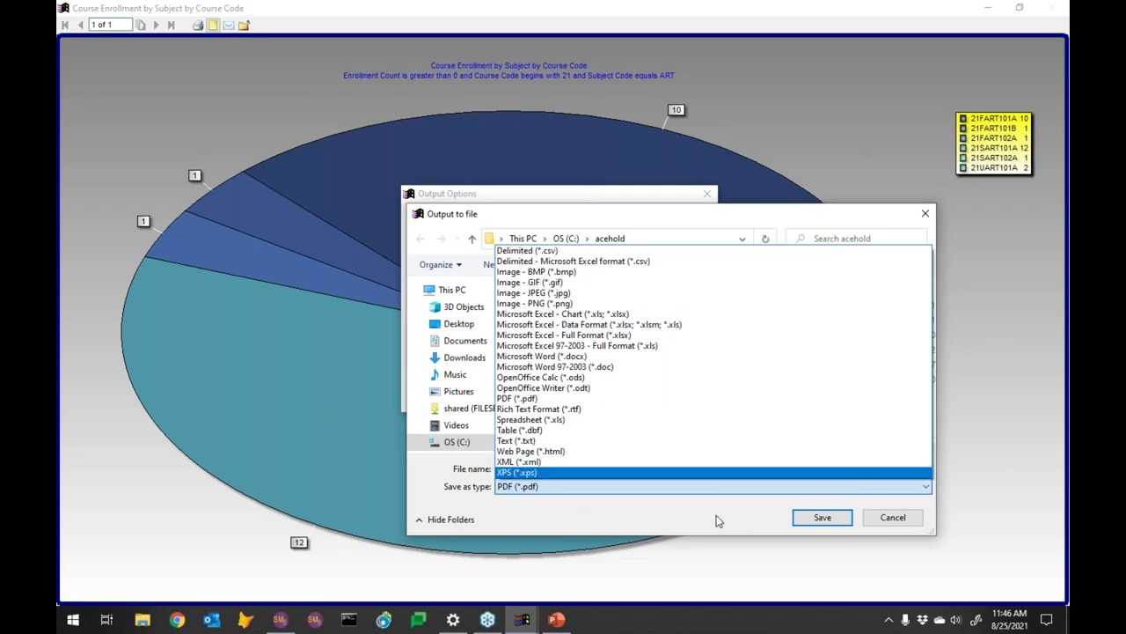
pyautogui.click(901, 519)
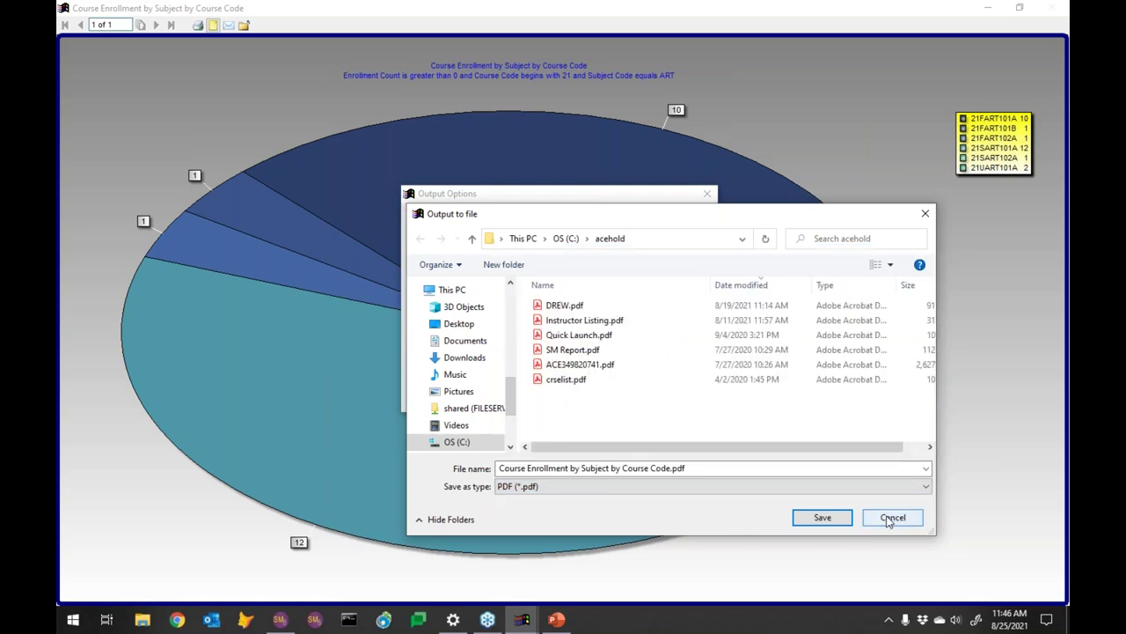
pyautogui.click(890, 519)
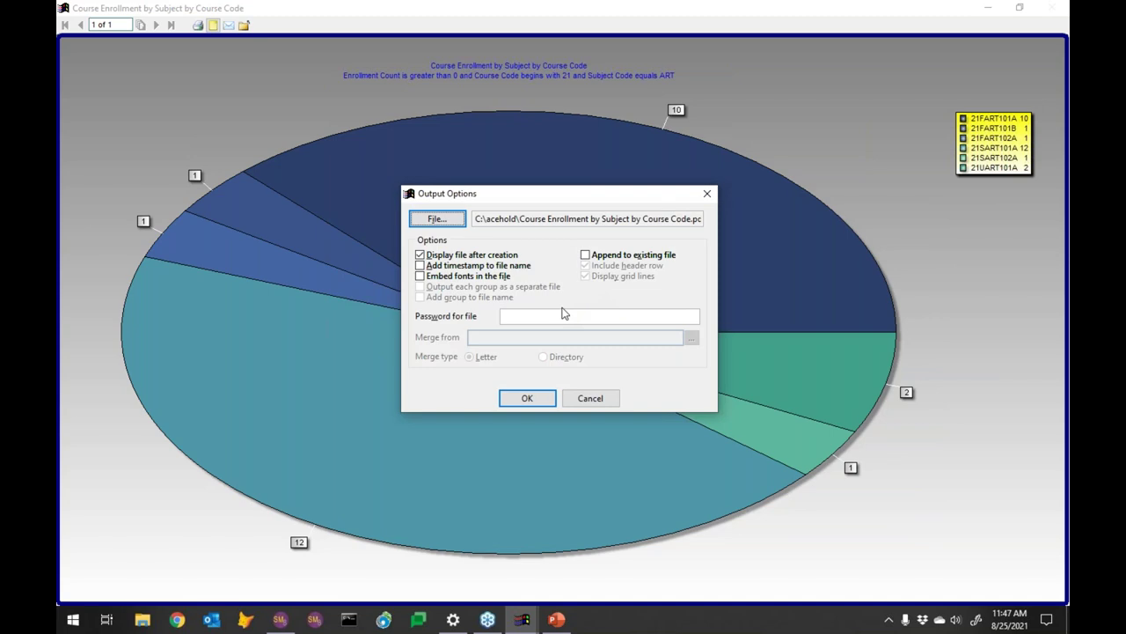
pyautogui.click(593, 397)
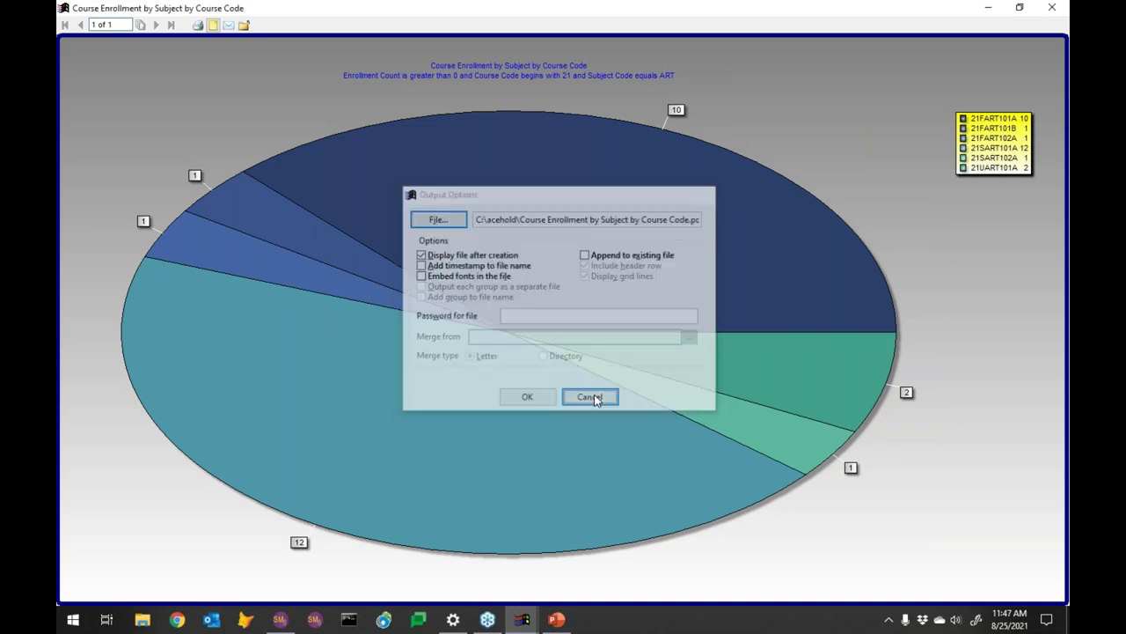
pyautogui.click(229, 26)
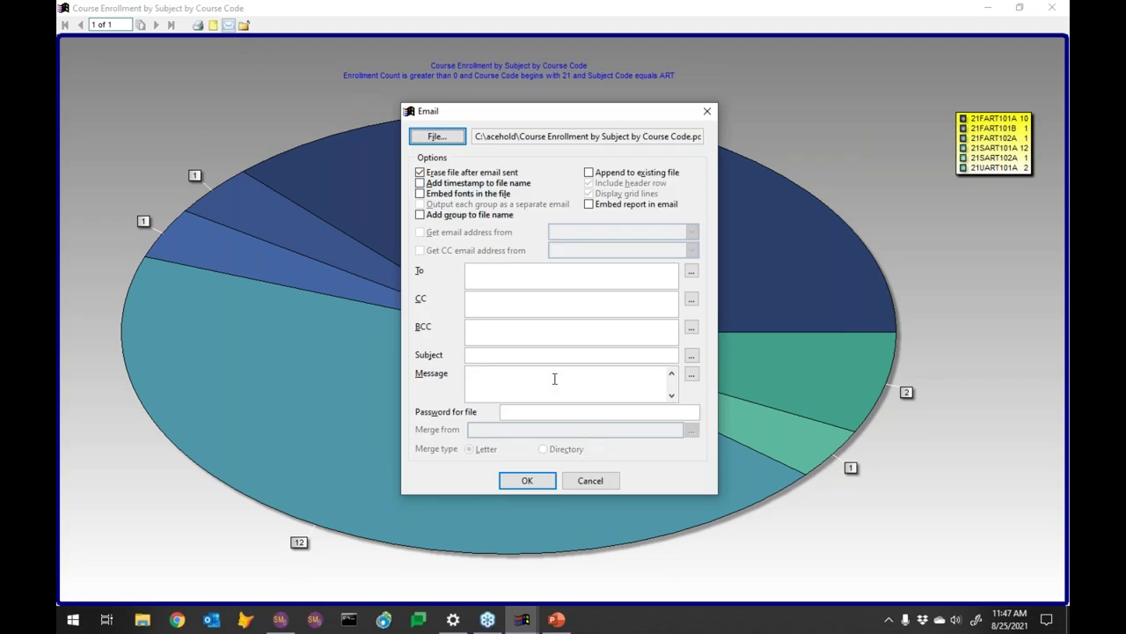
pyautogui.click(590, 486)
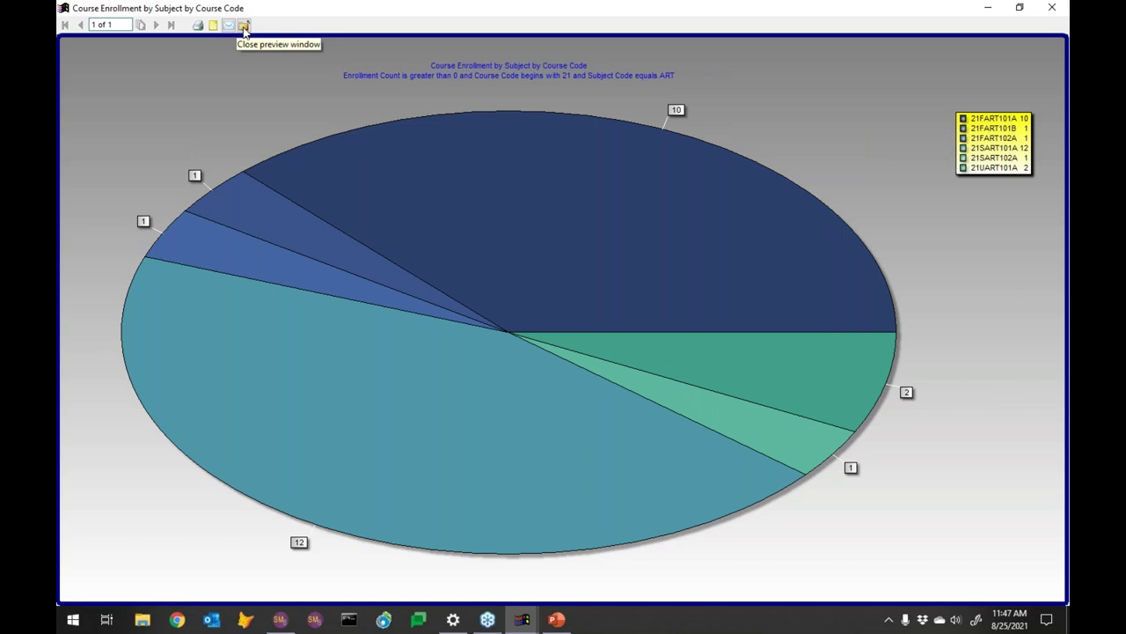
pyautogui.click(196, 34)
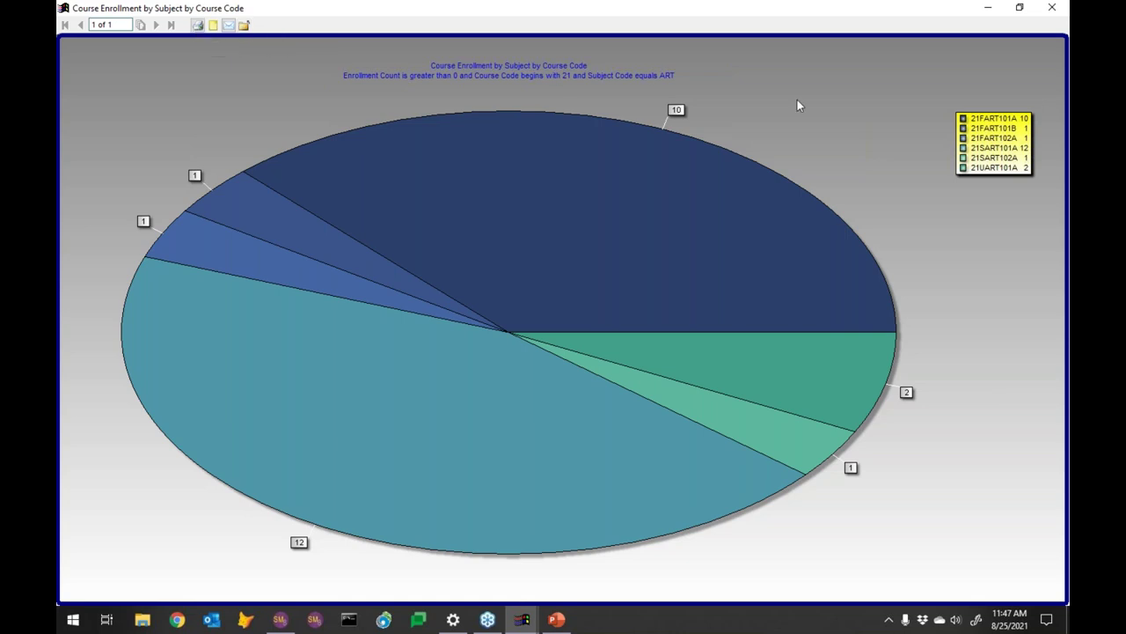
# Close both previews, finish Enrollments Dashboard in Webinar2021, and check the agenda slide in PowerPoint
pyautogui.click(1052, 7)
pyautogui.click(483, 132)
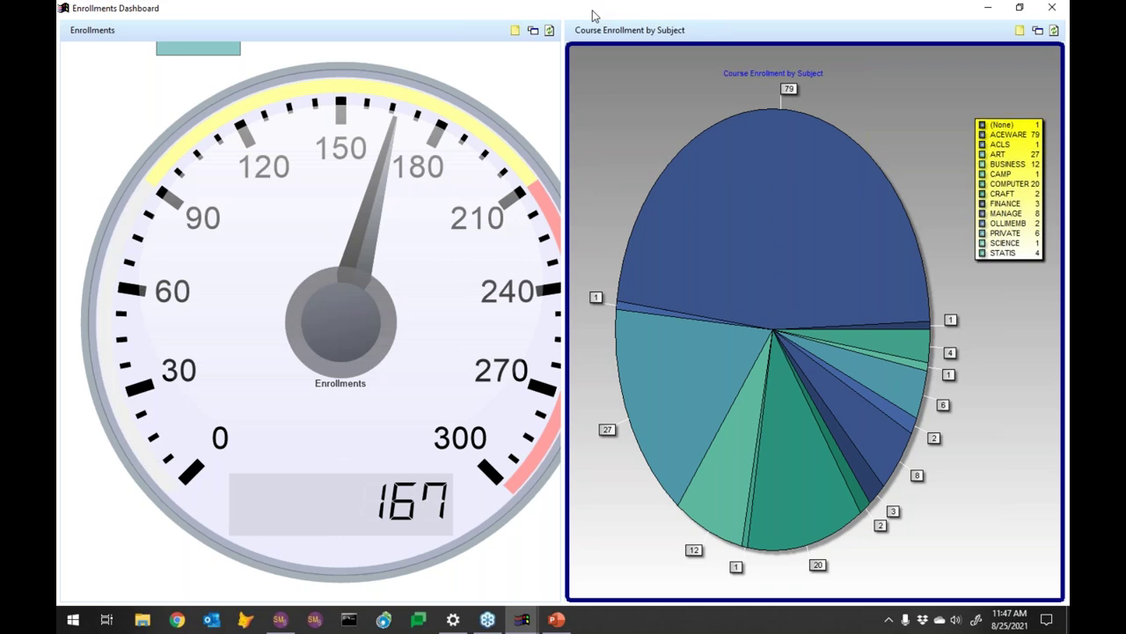
pyautogui.click(1047, 13)
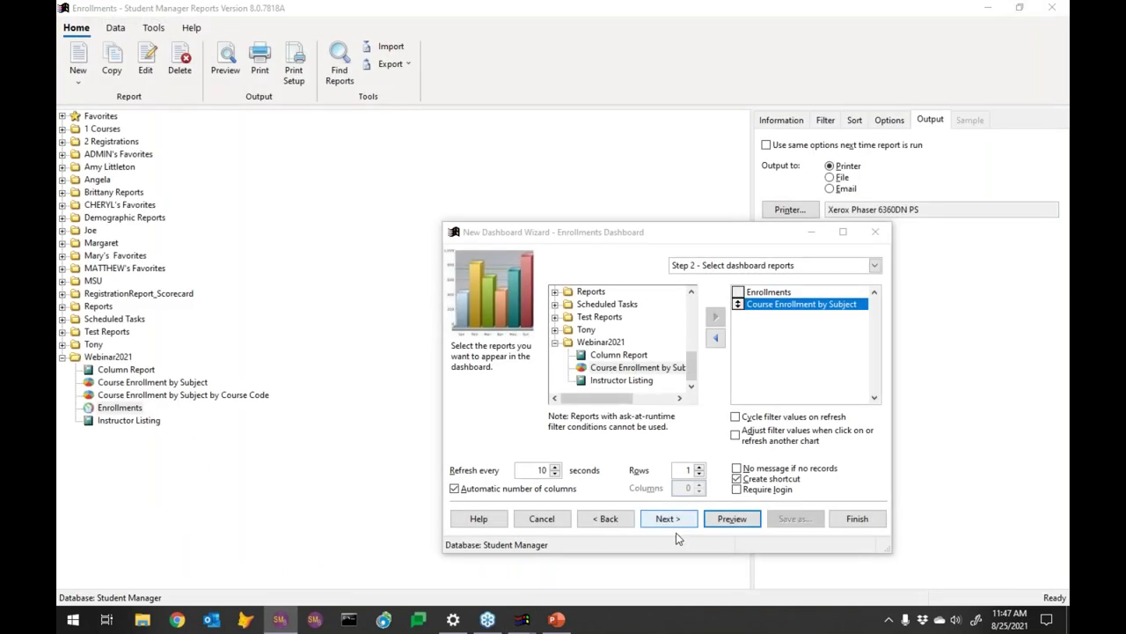
pyautogui.click(855, 519)
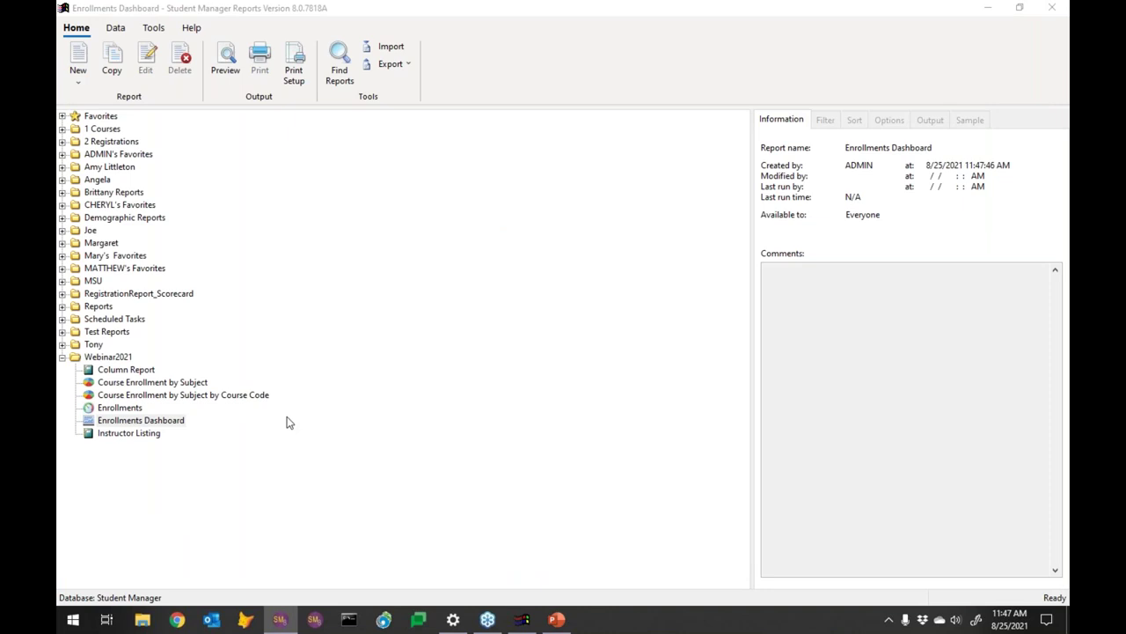
pyautogui.click(556, 619)
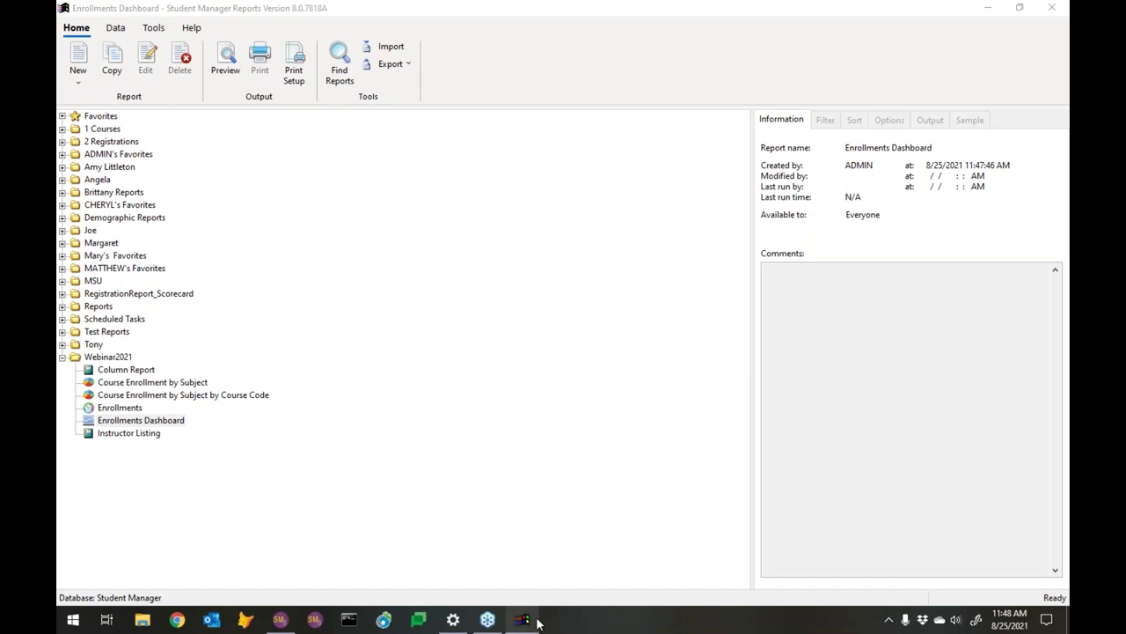
pyautogui.moveTo(537, 618)
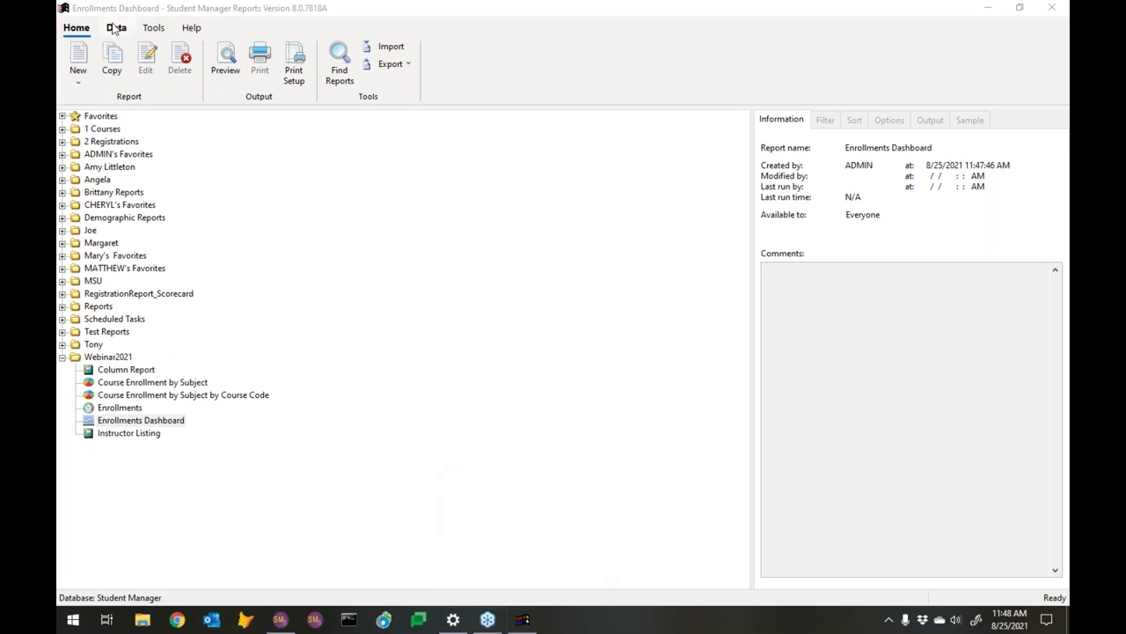
# Cancel a started chart report, then select Favorites as the current folder and collapse it
pyautogui.click(79, 82)
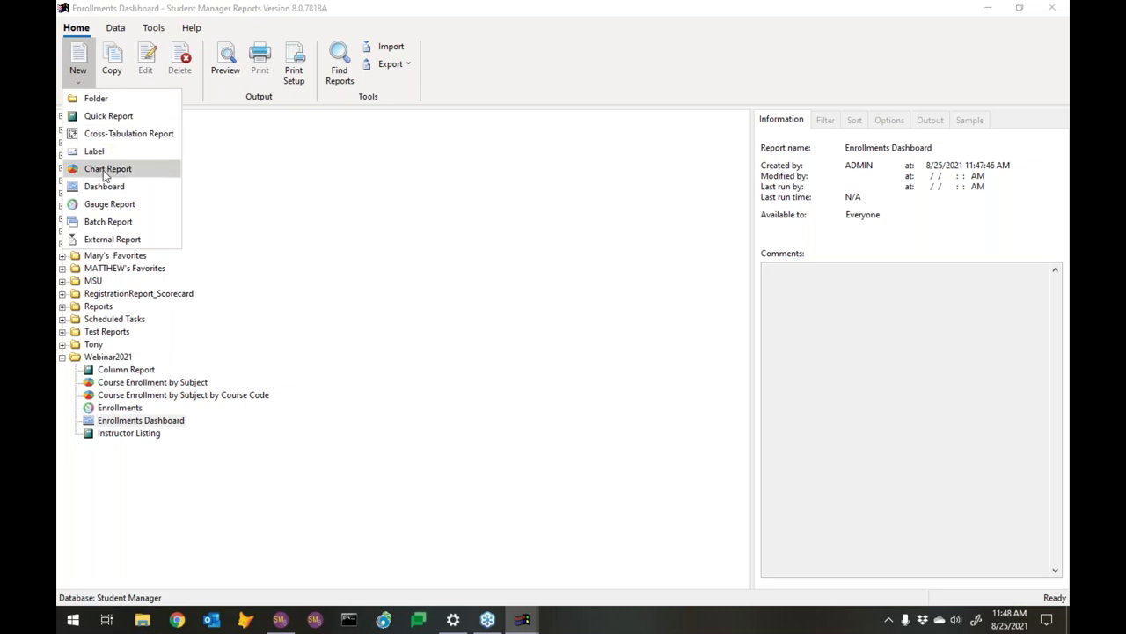
pyautogui.click(107, 169)
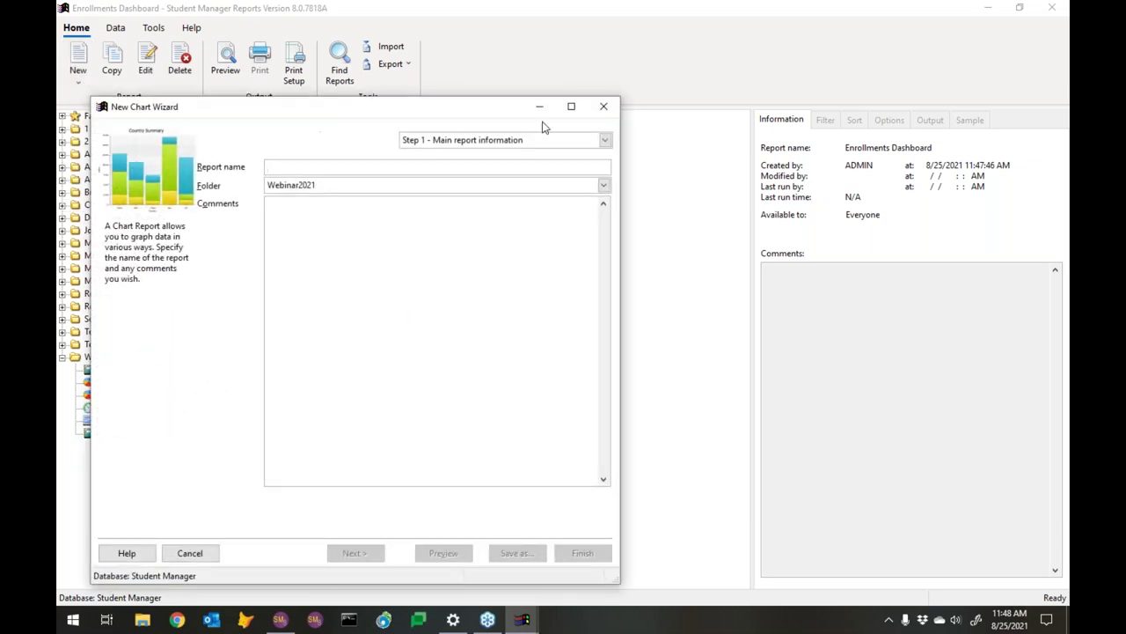
pyautogui.click(604, 107)
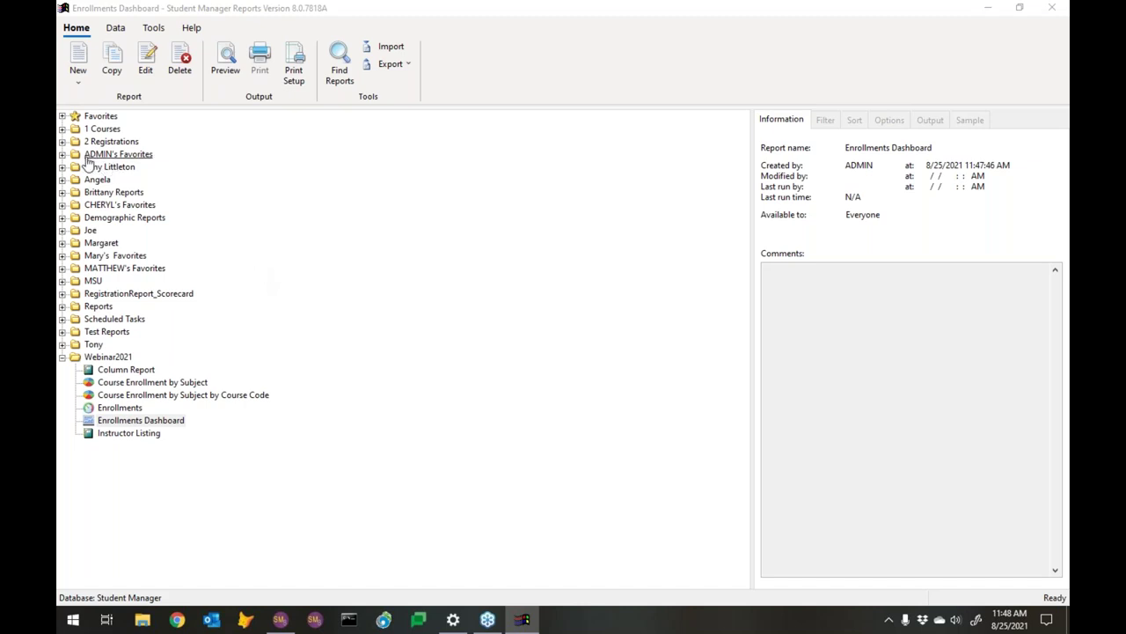
pyautogui.click(62, 116)
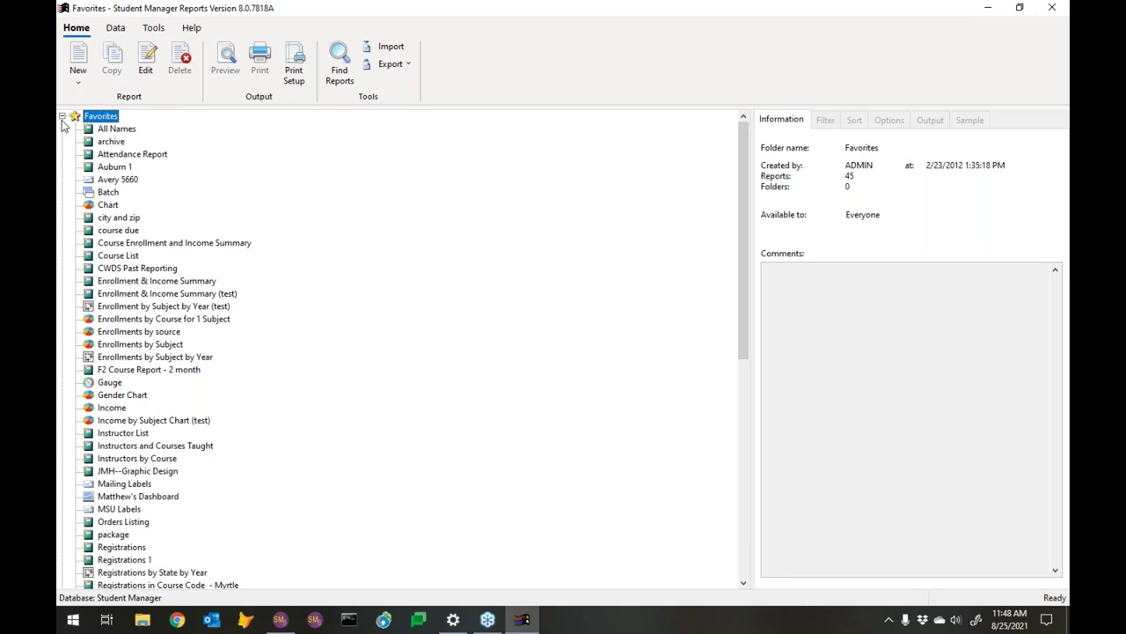
pyautogui.click(62, 117)
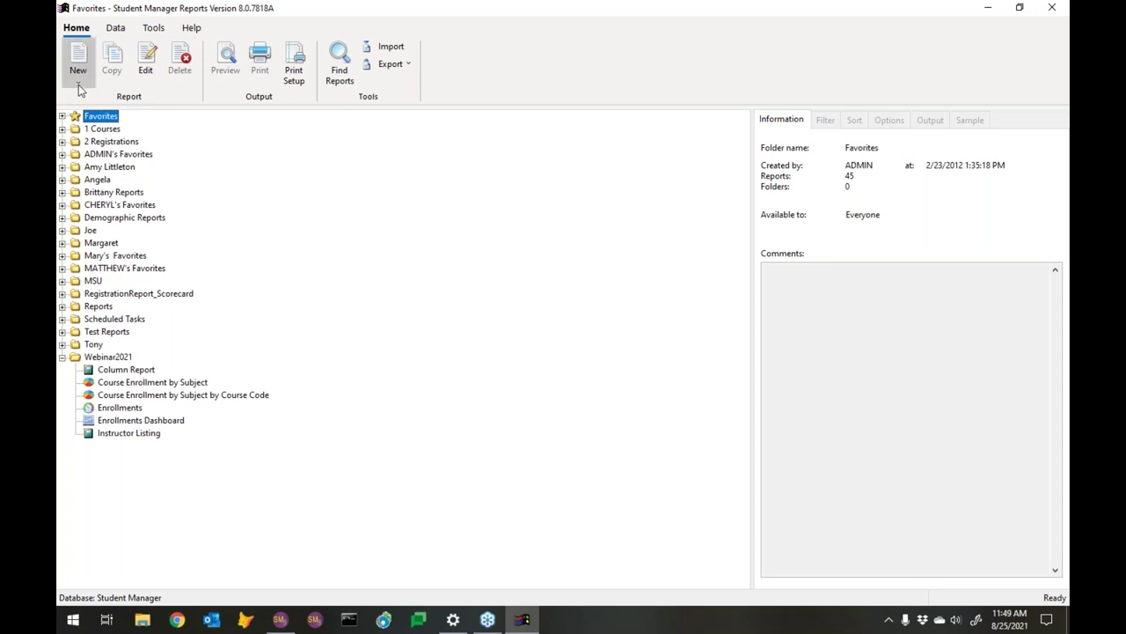
# Create a chart report named 'Enrollments by Date' and advance to data selection
pyautogui.click(78, 86)
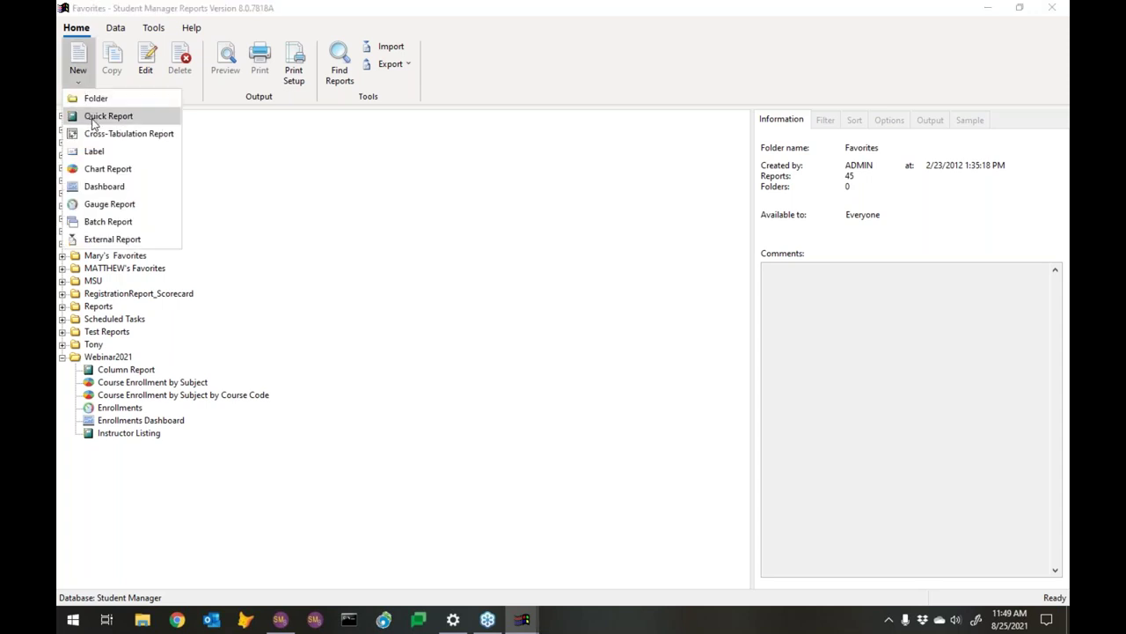
pyautogui.click(95, 168)
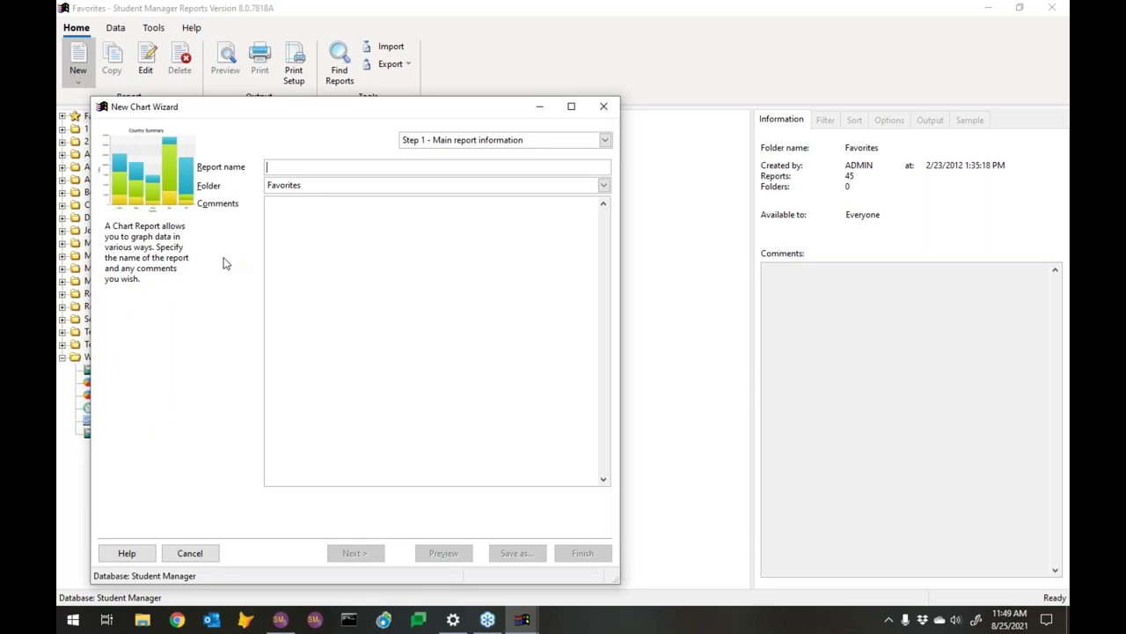
pyautogui.write('En')
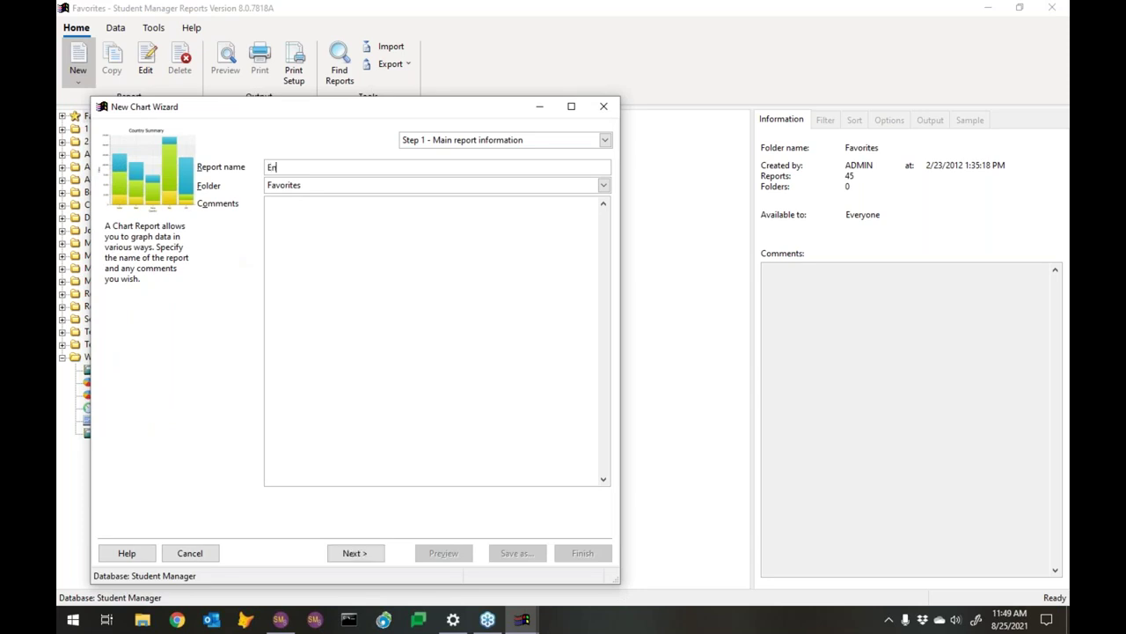
pyautogui.write('rollments by Date')
pyautogui.click(356, 553)
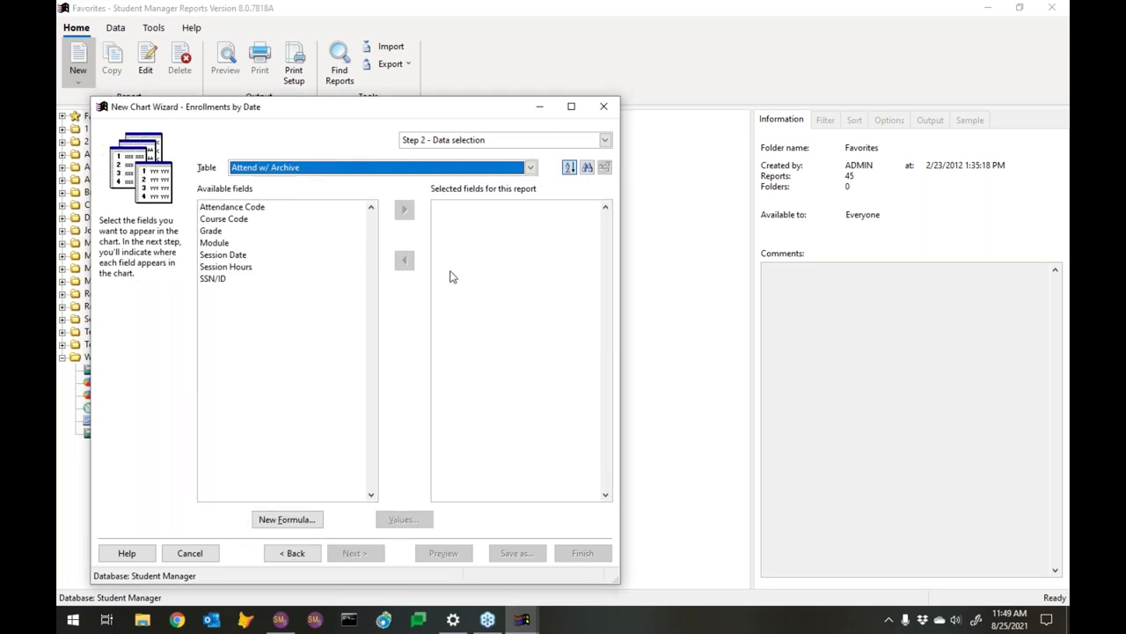
# Choose the Registrations table as the chart's data source, after briefly picking Course
pyautogui.click(504, 169)
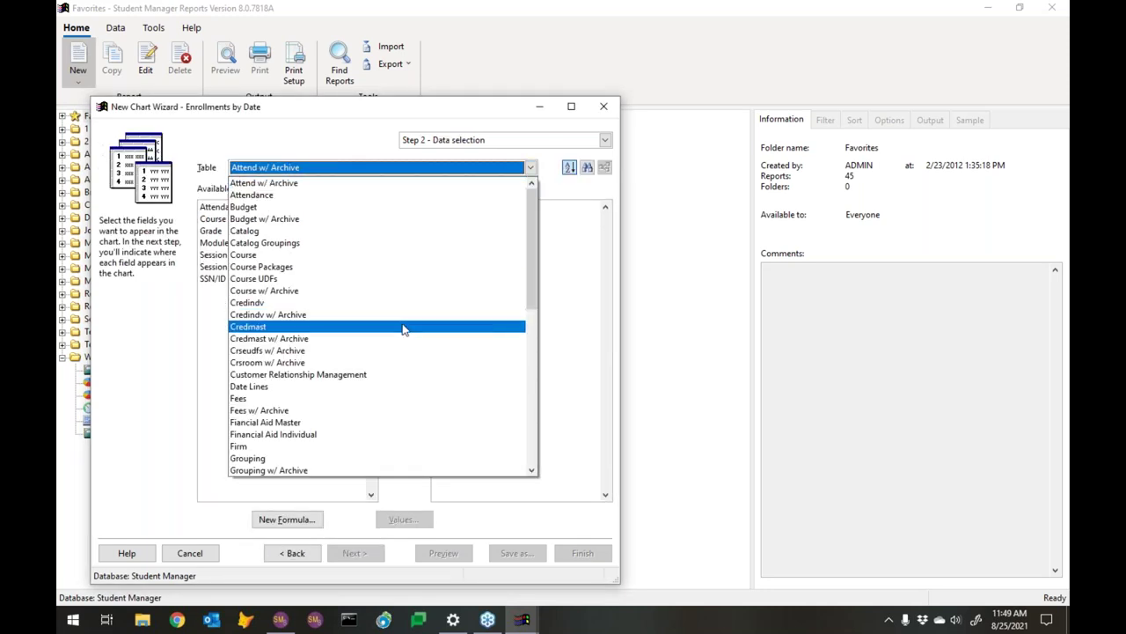
pyautogui.click(312, 255)
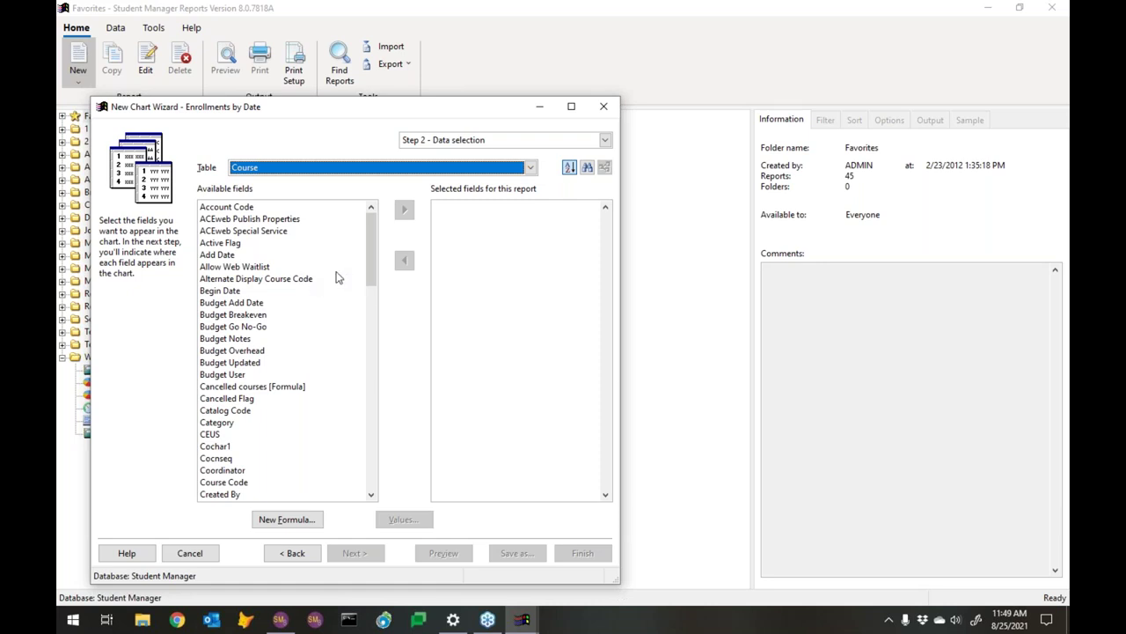
pyautogui.click(530, 168)
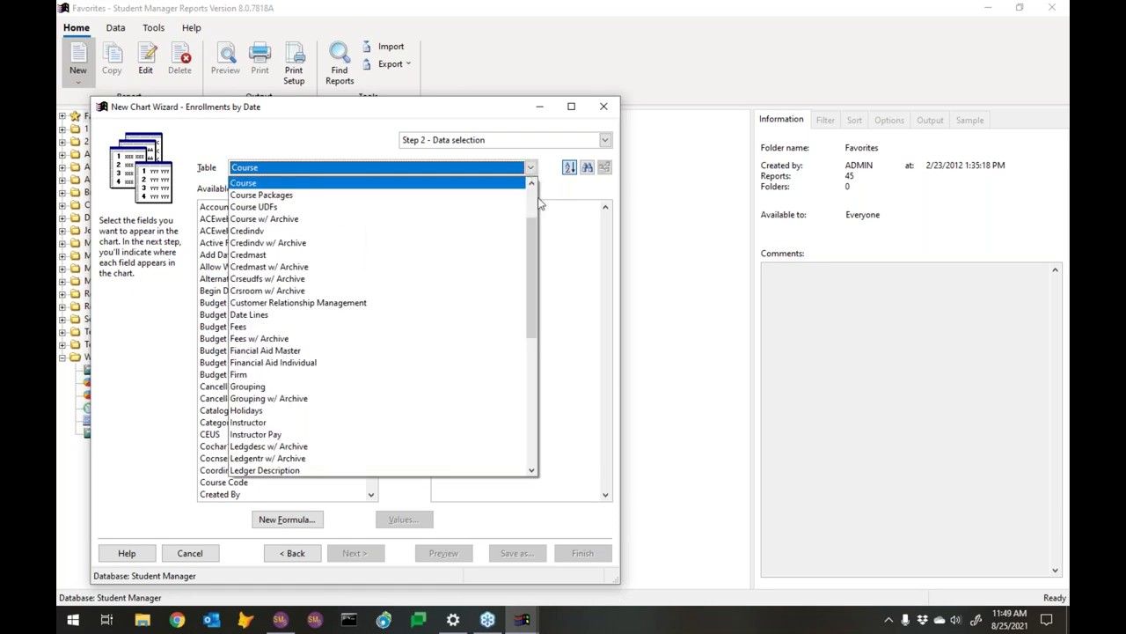
pyautogui.moveTo(533, 299); pyautogui.dragTo(515, 389)
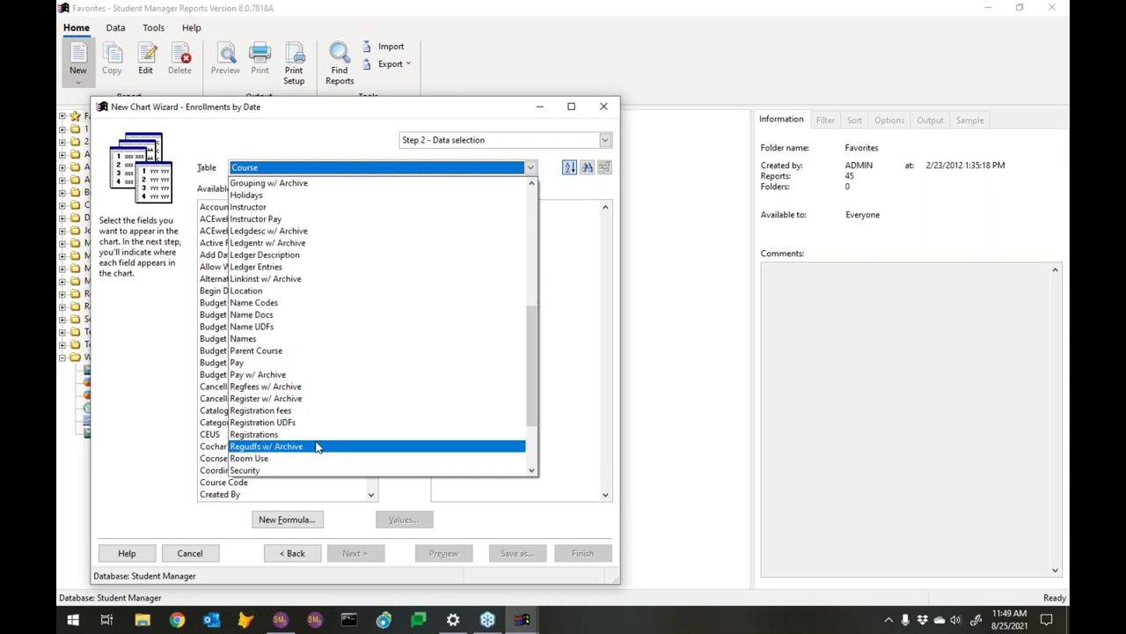
pyautogui.click(319, 435)
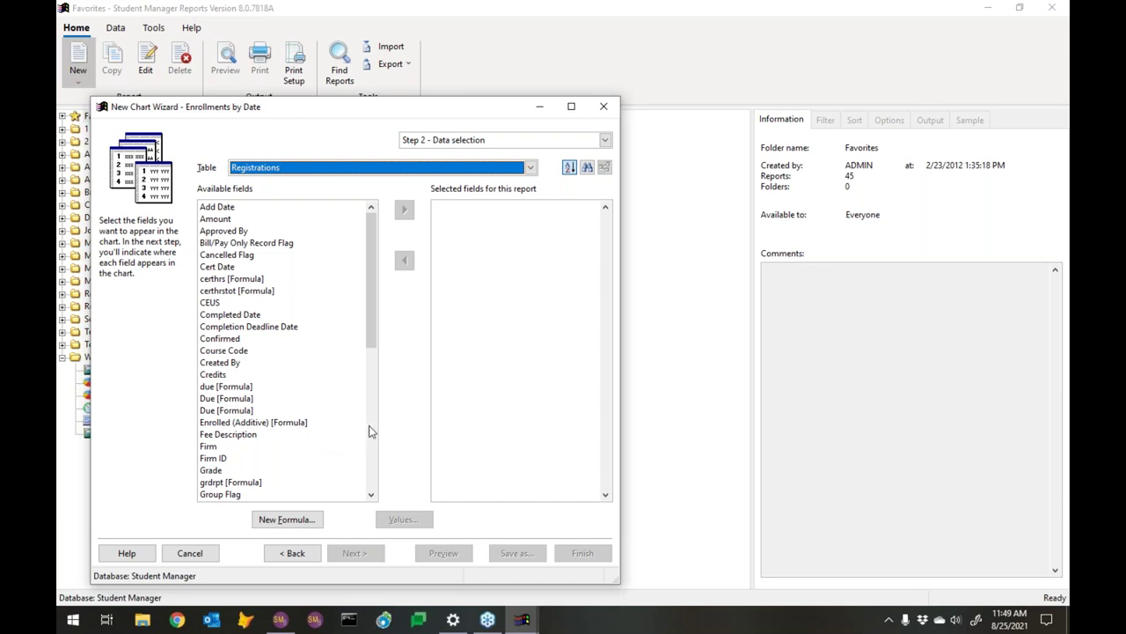
pyautogui.click(369, 425)
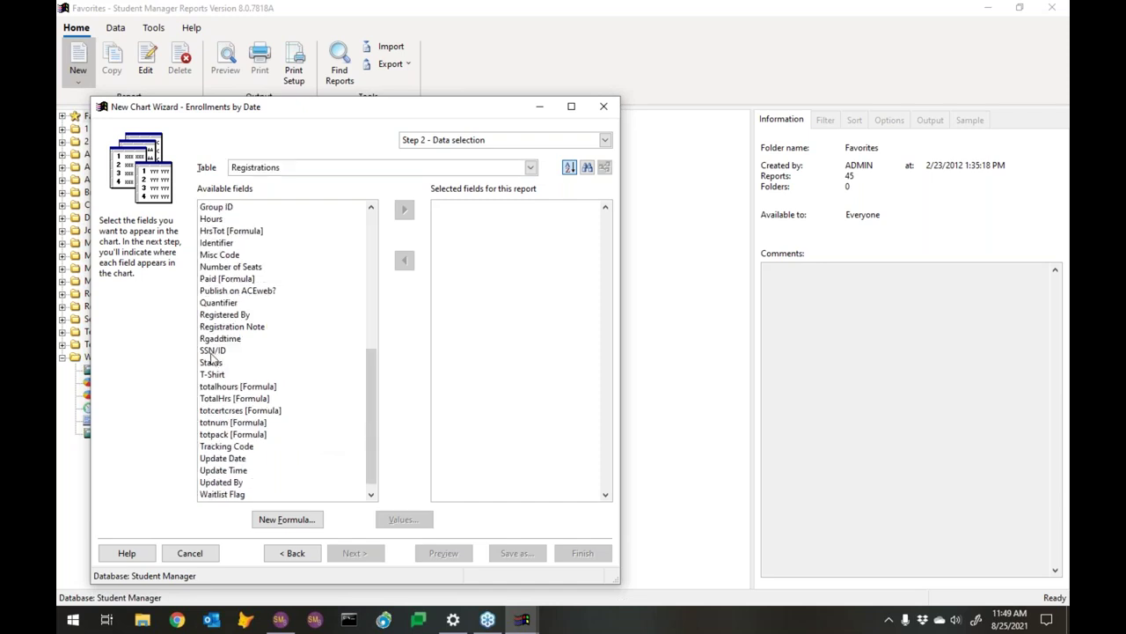
# Add SSN/ID and Add Date to Selected fields and continue to the chart layout step
pyautogui.doubleClick(211, 352)
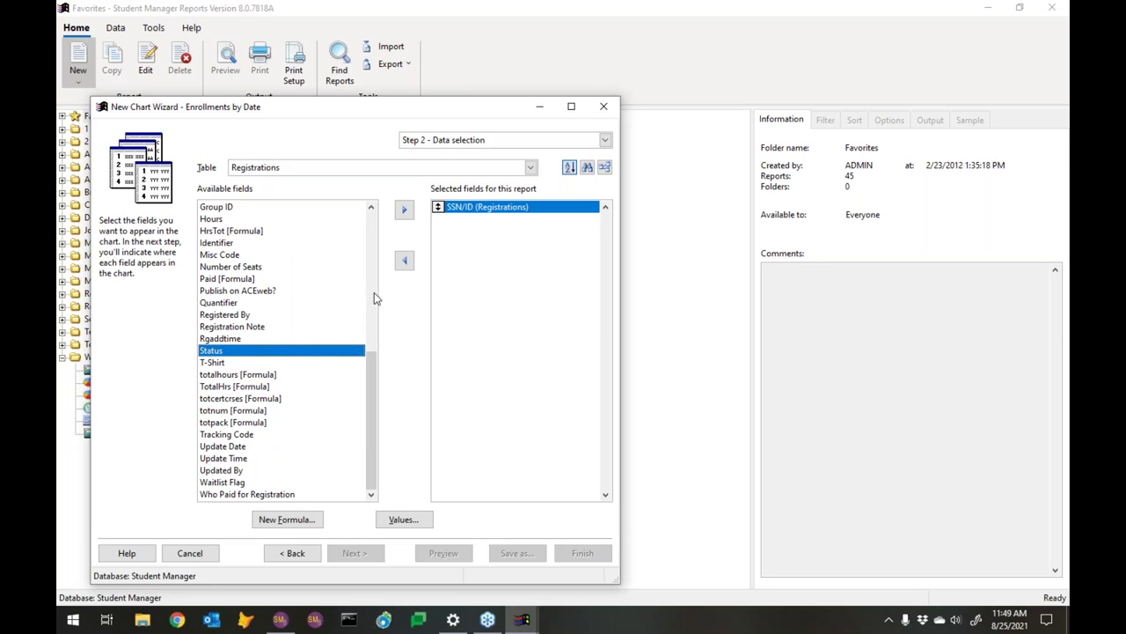
pyautogui.click(372, 293)
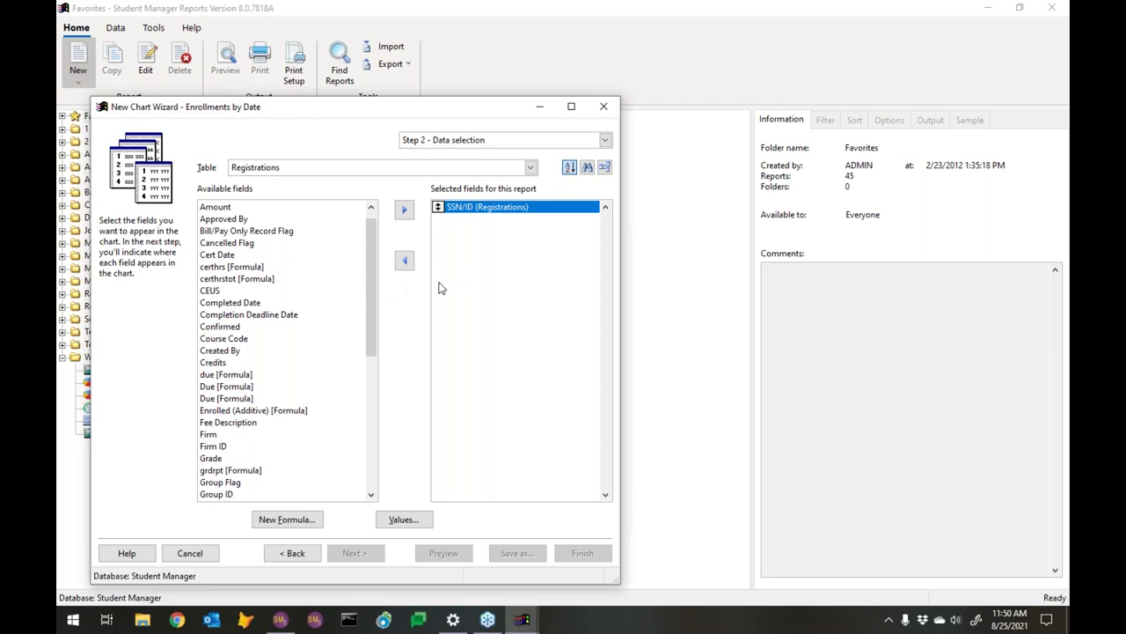
pyautogui.click(370, 207)
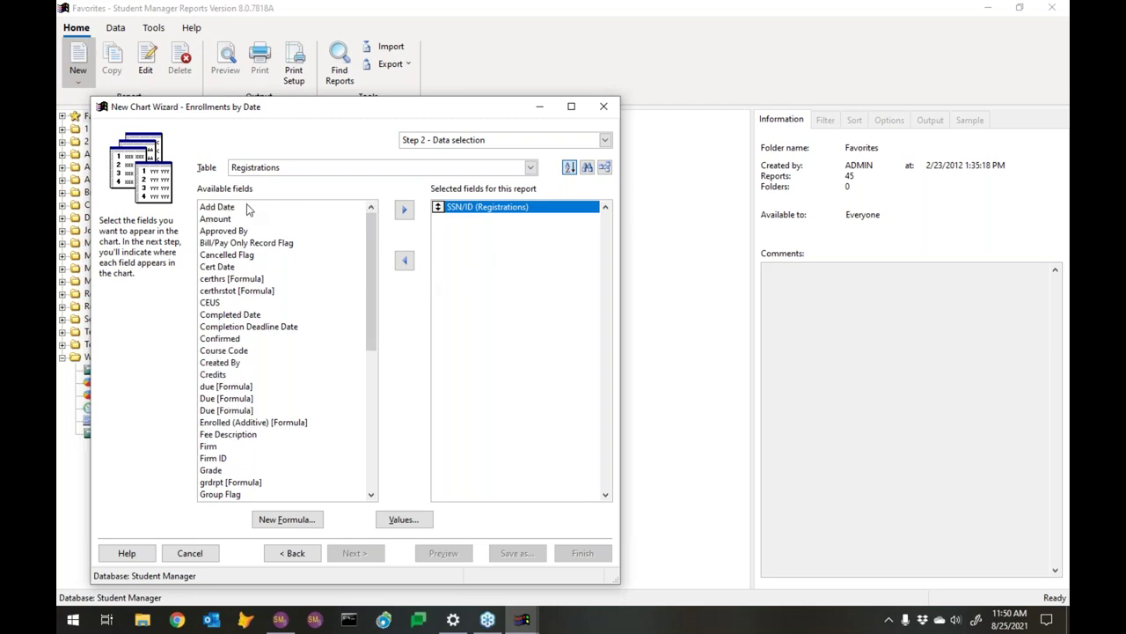
pyautogui.click(218, 208)
pyautogui.doubleClick(218, 208)
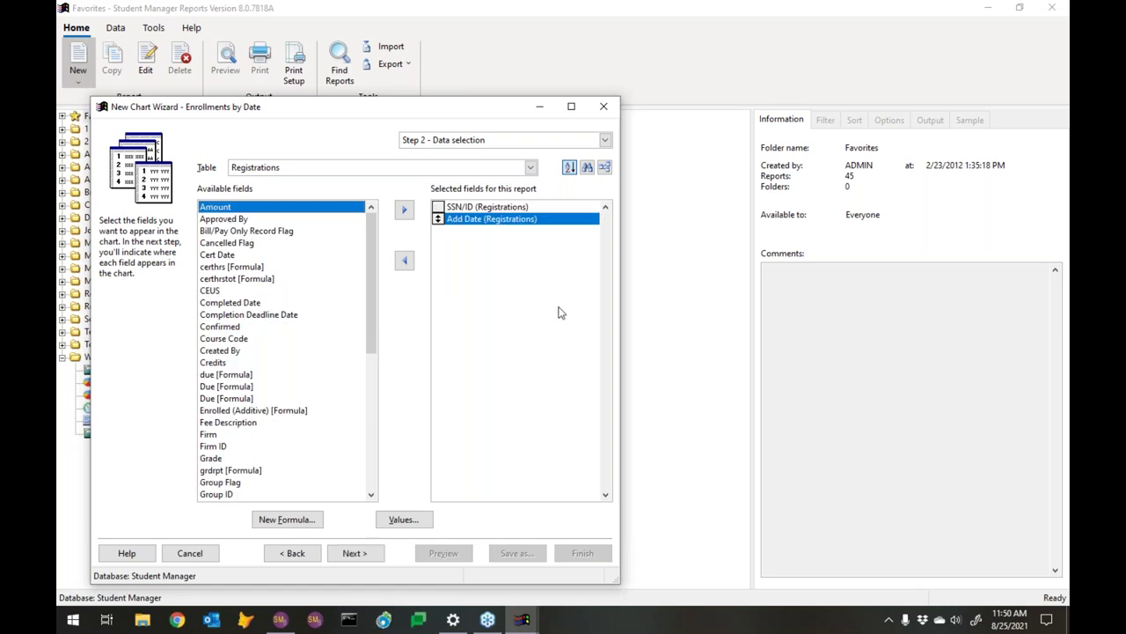
pyautogui.click(369, 554)
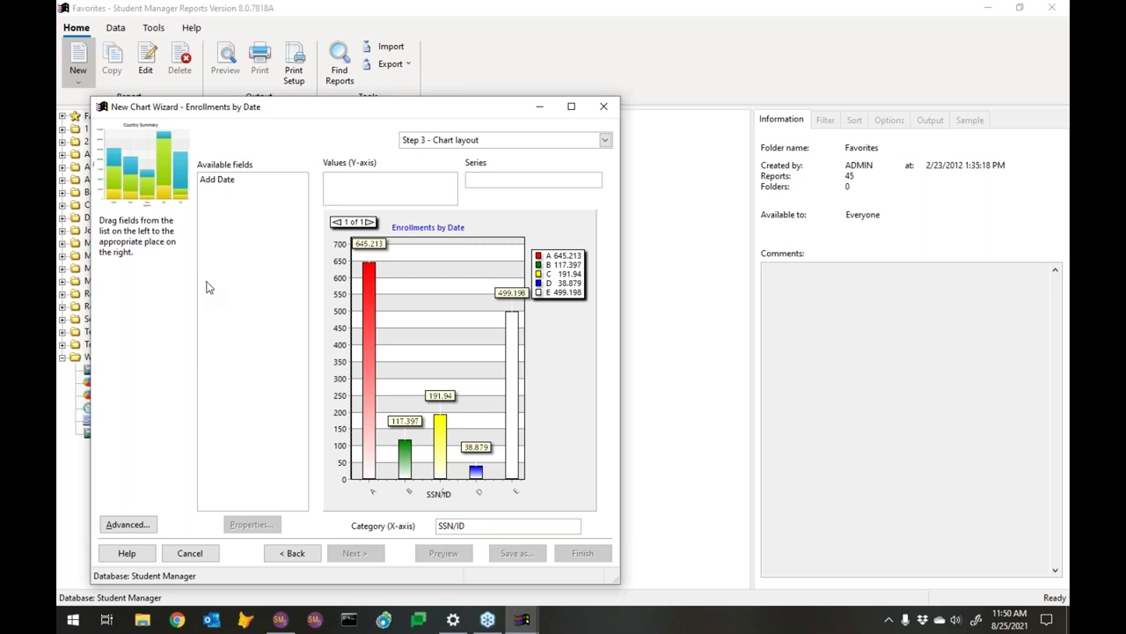
# Make SSN/ID the chart's value field and Add Date the category (X-axis) field
pyautogui.click(454, 526)
pyautogui.moveTo(454, 531); pyautogui.dragTo(343, 187)
pyautogui.moveTo(219, 183); pyautogui.dragTo(475, 539)
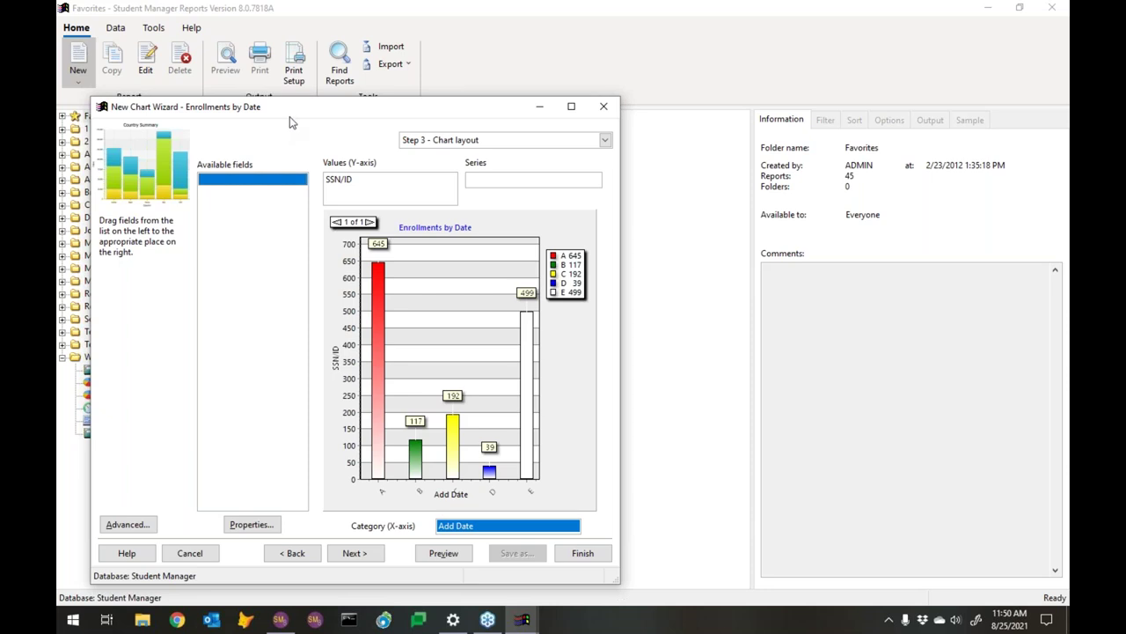
pyautogui.click(341, 181)
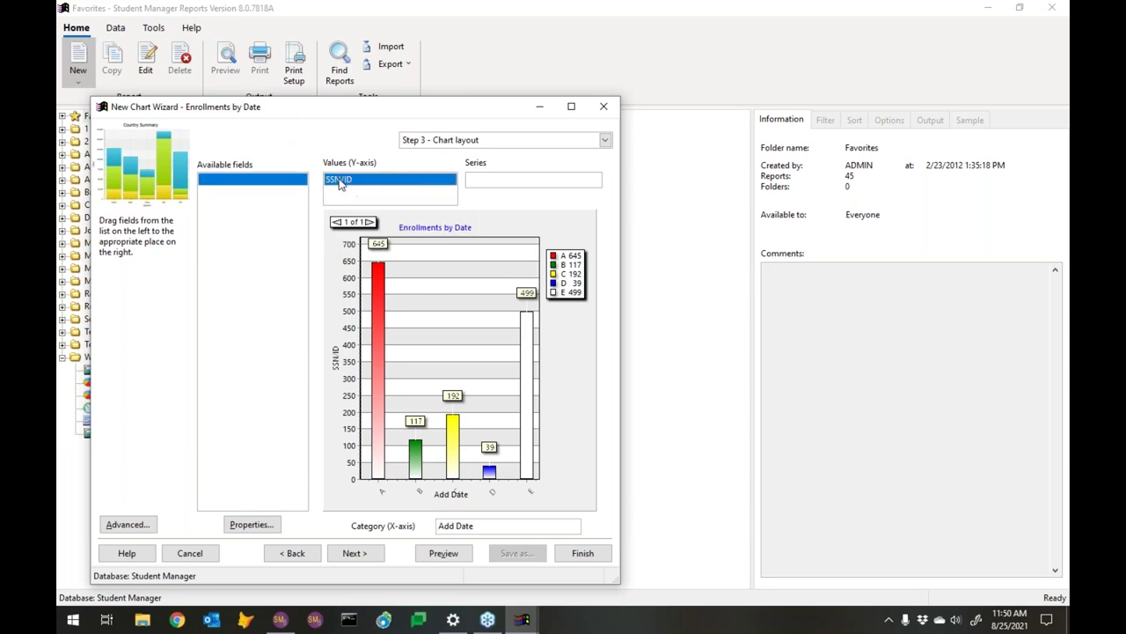
pyautogui.moveTo(339, 183); pyautogui.dragTo(344, 184)
# Open the Add Date category's properties and show its date display choices
pyautogui.moveTo(343, 185)
pyautogui.click(478, 529)
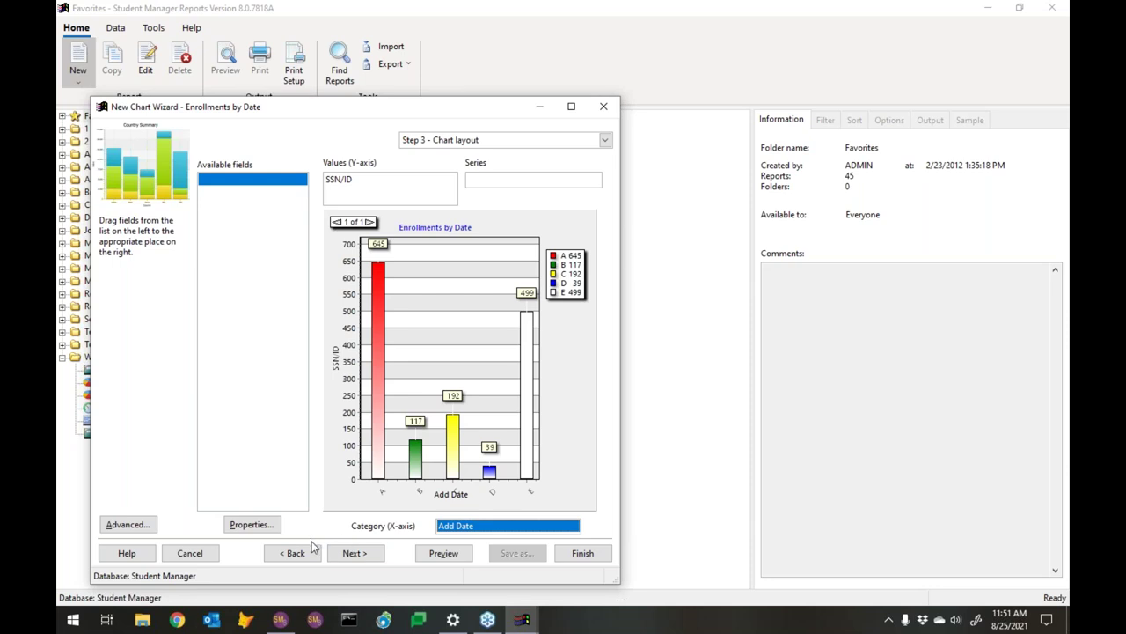
pyautogui.click(273, 525)
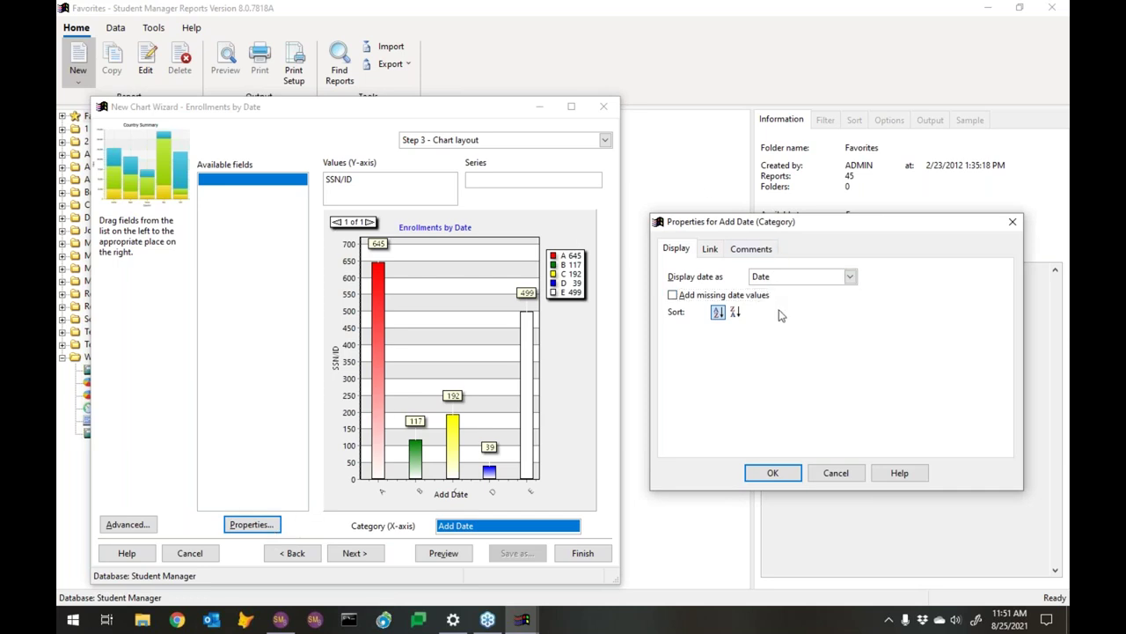
pyautogui.click(785, 280)
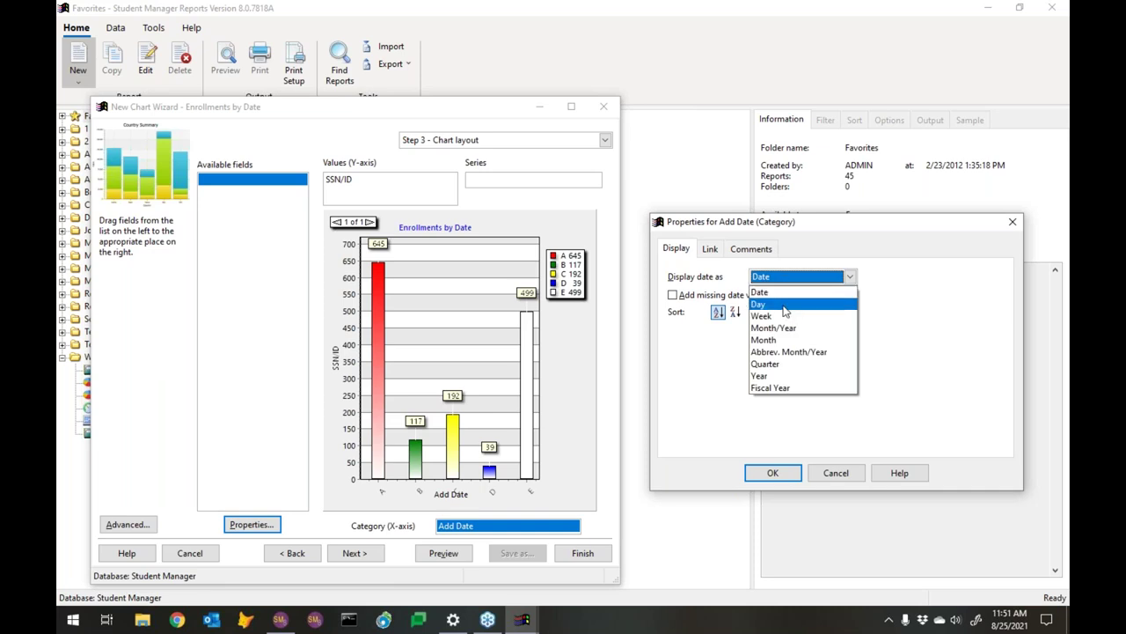
# Display Add Date as Month/Year with missing date values added, and confirm
pyautogui.click(782, 322)
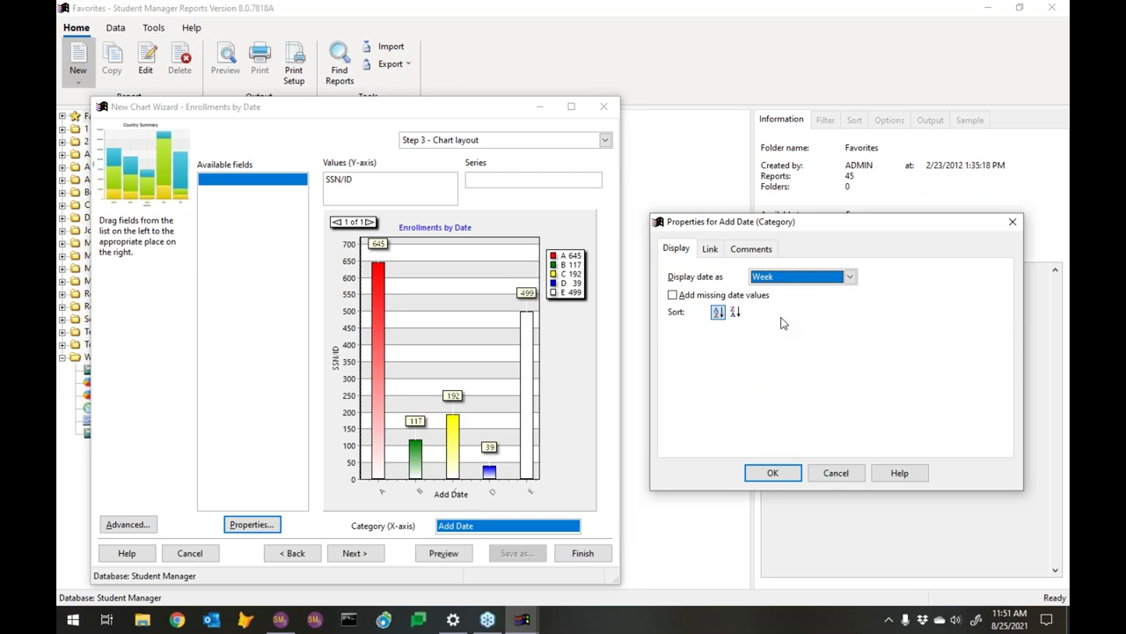
pyautogui.click(798, 278)
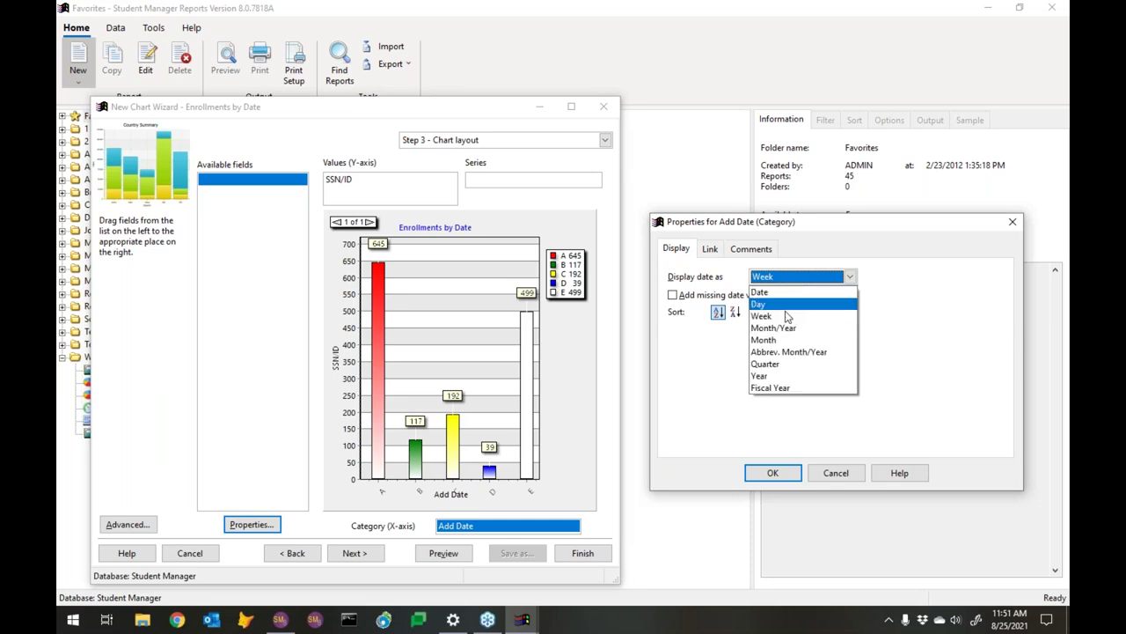
pyautogui.click(785, 341)
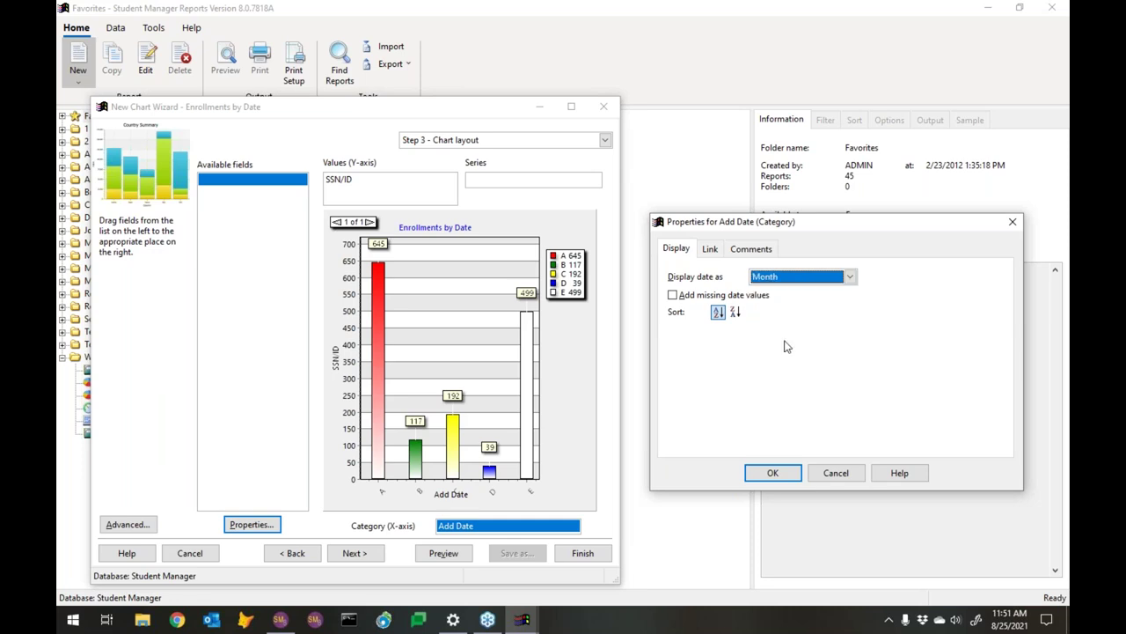
pyautogui.click(793, 283)
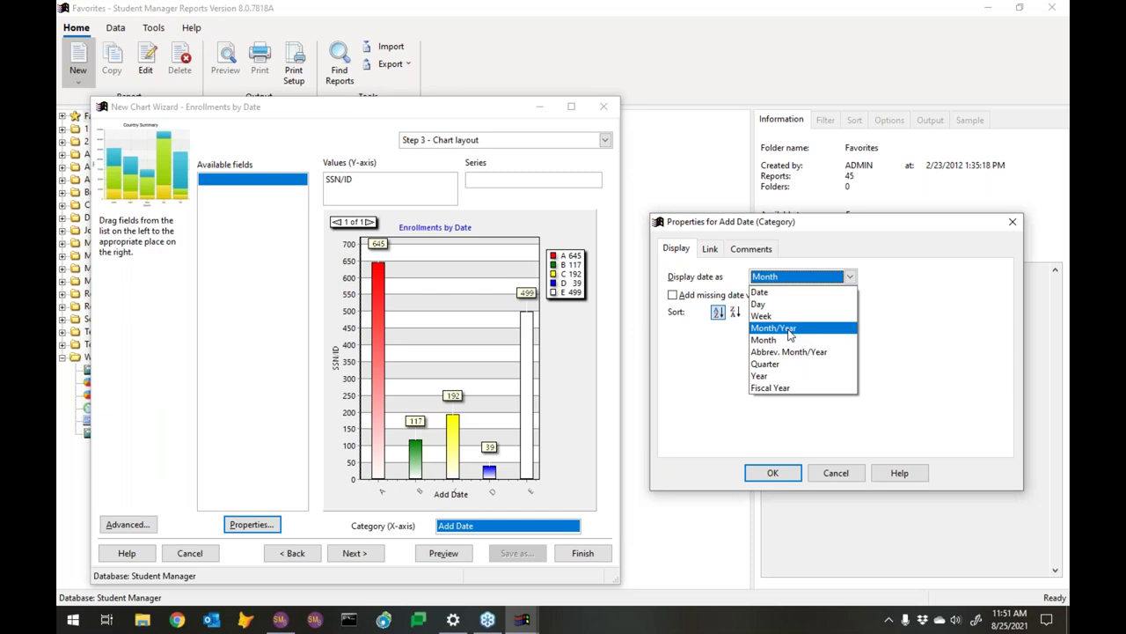
pyautogui.click(789, 330)
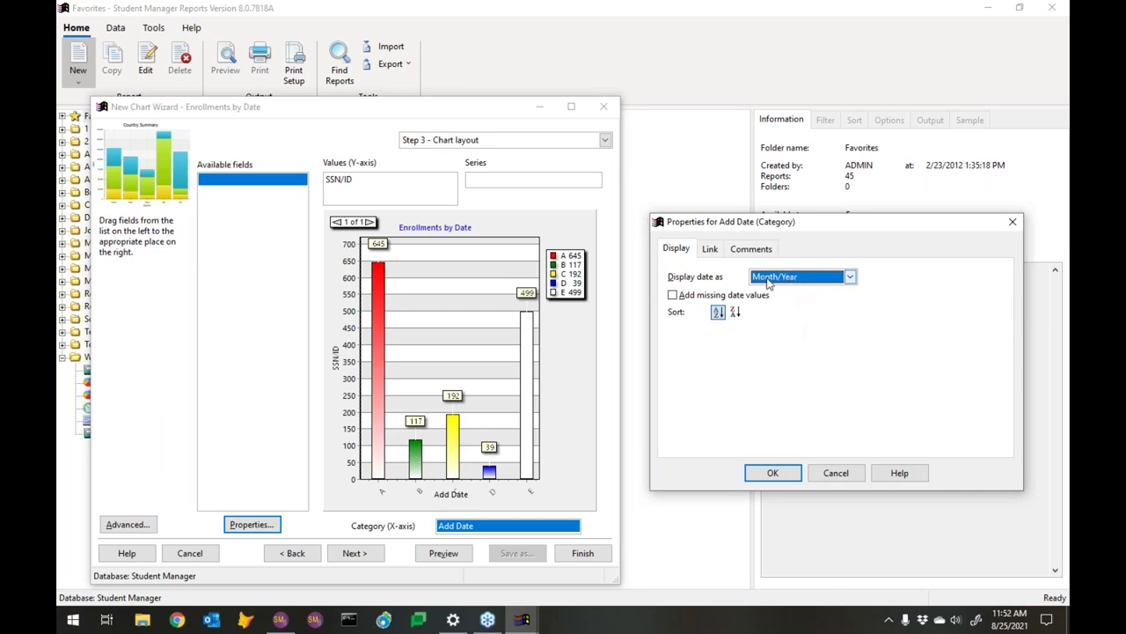
pyautogui.click(683, 301)
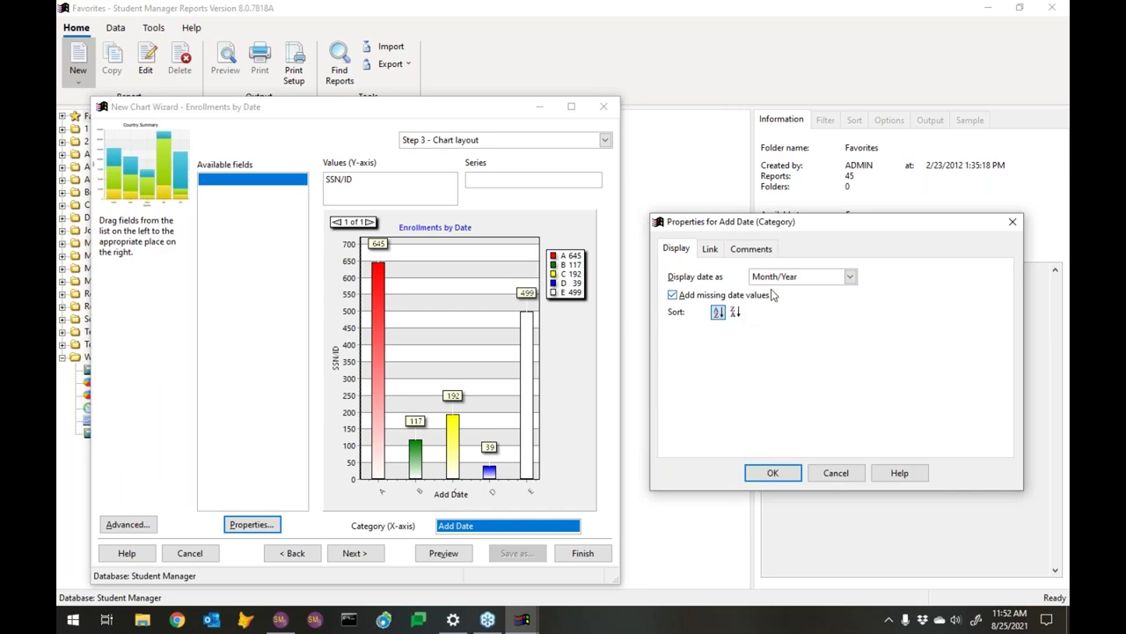
pyautogui.click(778, 474)
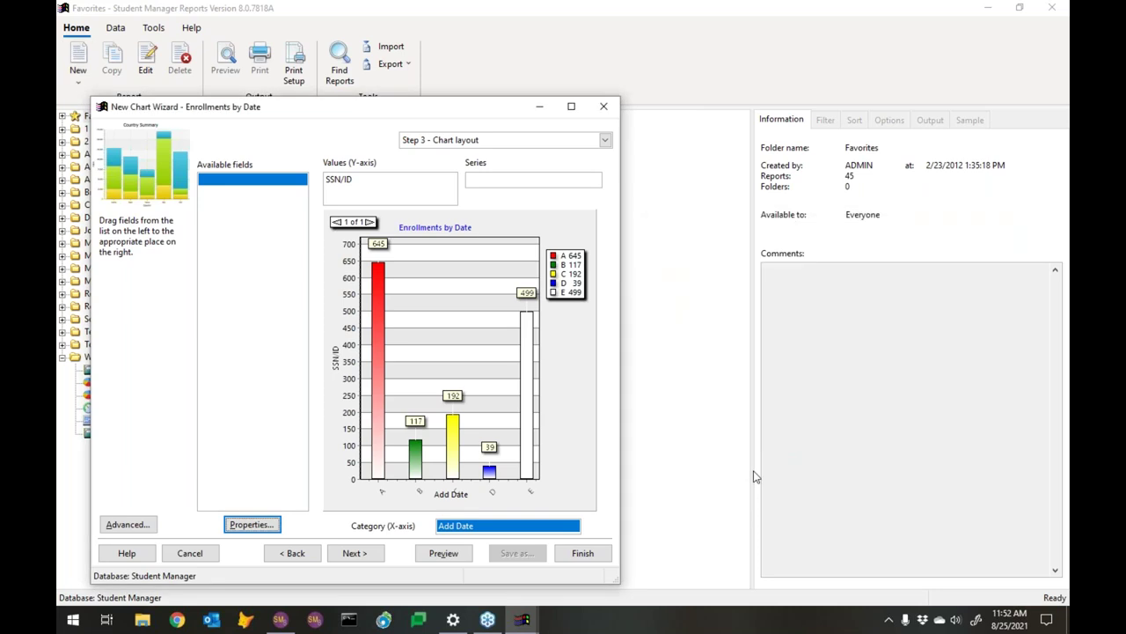
# On the formatting options step, try cylinder, pyramid and cone bar shapes
pyautogui.click(366, 554)
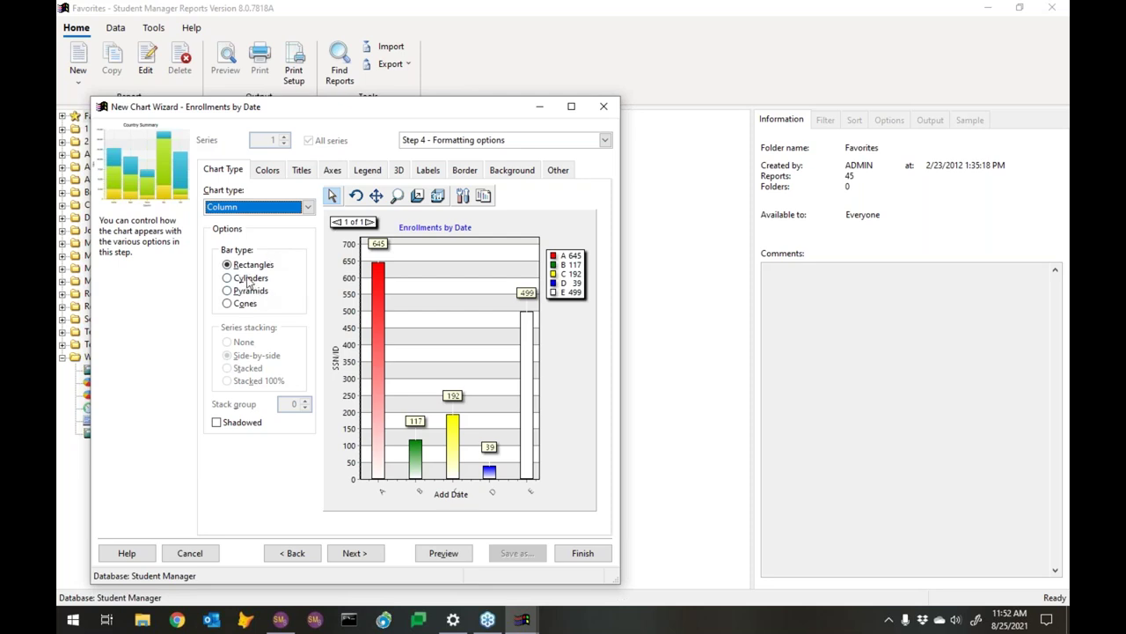
pyautogui.click(247, 279)
pyautogui.click(248, 291)
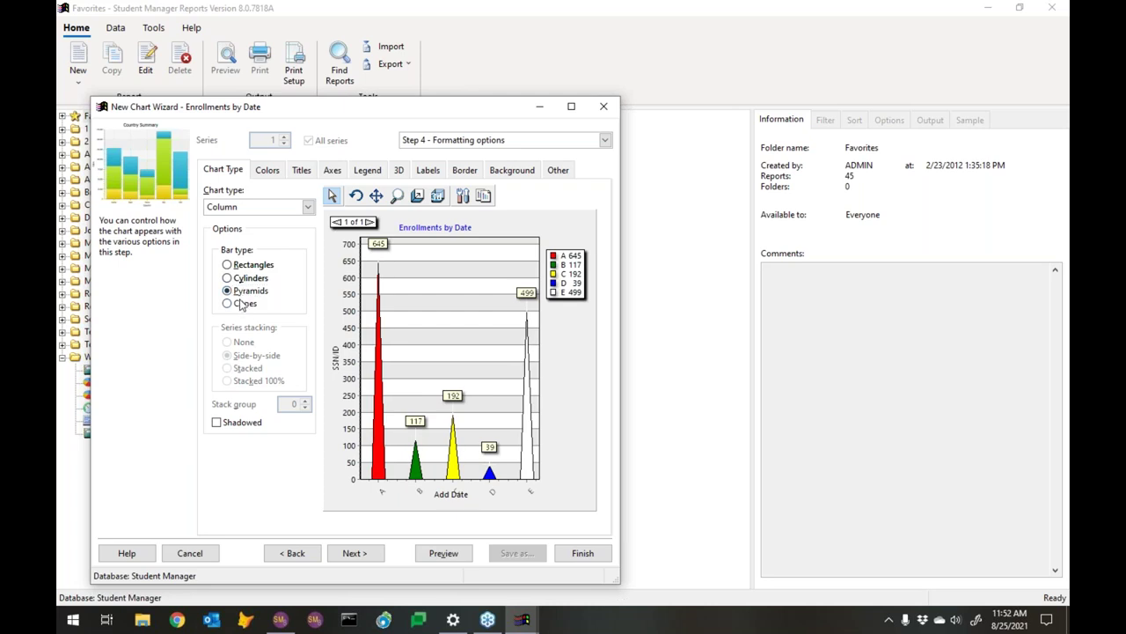
pyautogui.click(243, 304)
pyautogui.click(241, 266)
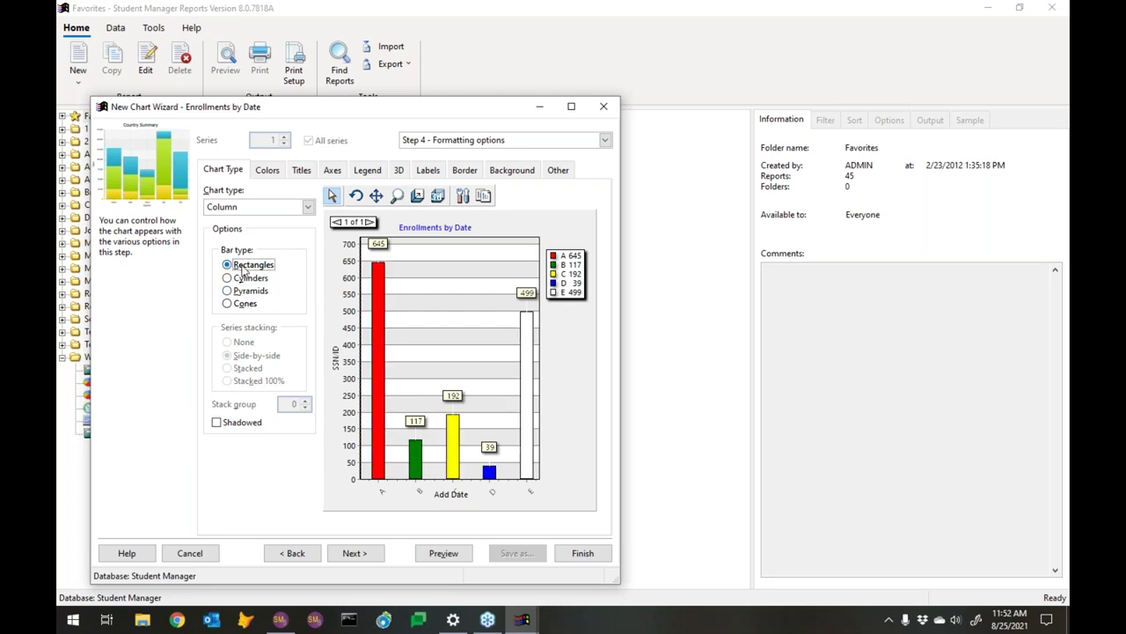
pyautogui.click(241, 278)
pyautogui.click(241, 265)
pyautogui.click(249, 278)
pyautogui.click(248, 268)
pyautogui.click(249, 278)
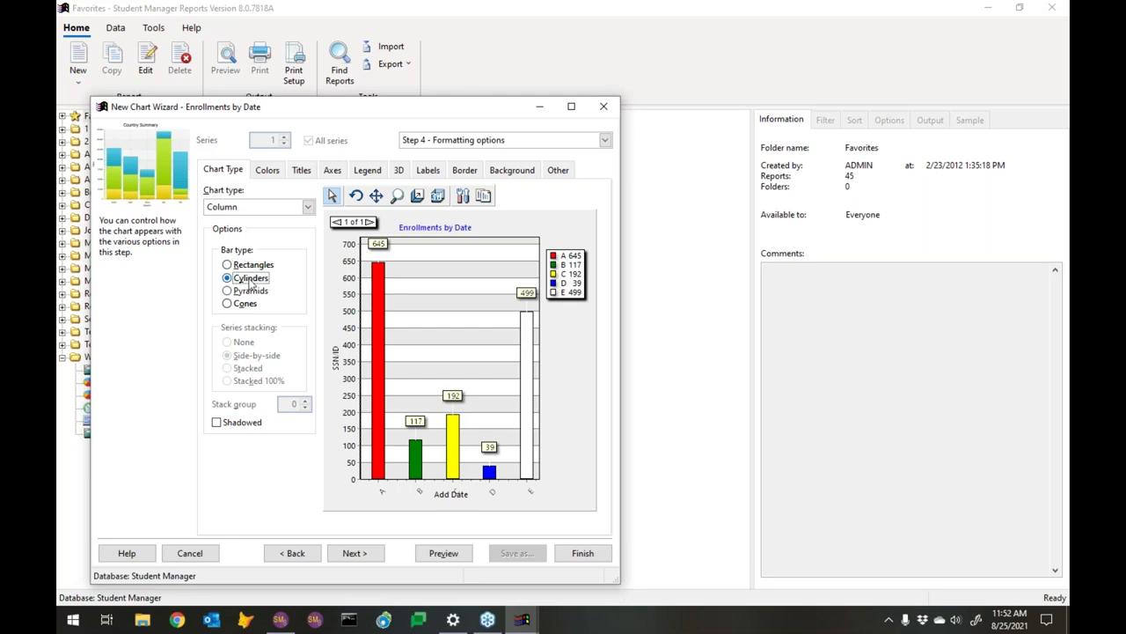
# Try a three-dimensional chart with the wall width raised to 5
pyautogui.click(398, 170)
pyautogui.click(211, 191)
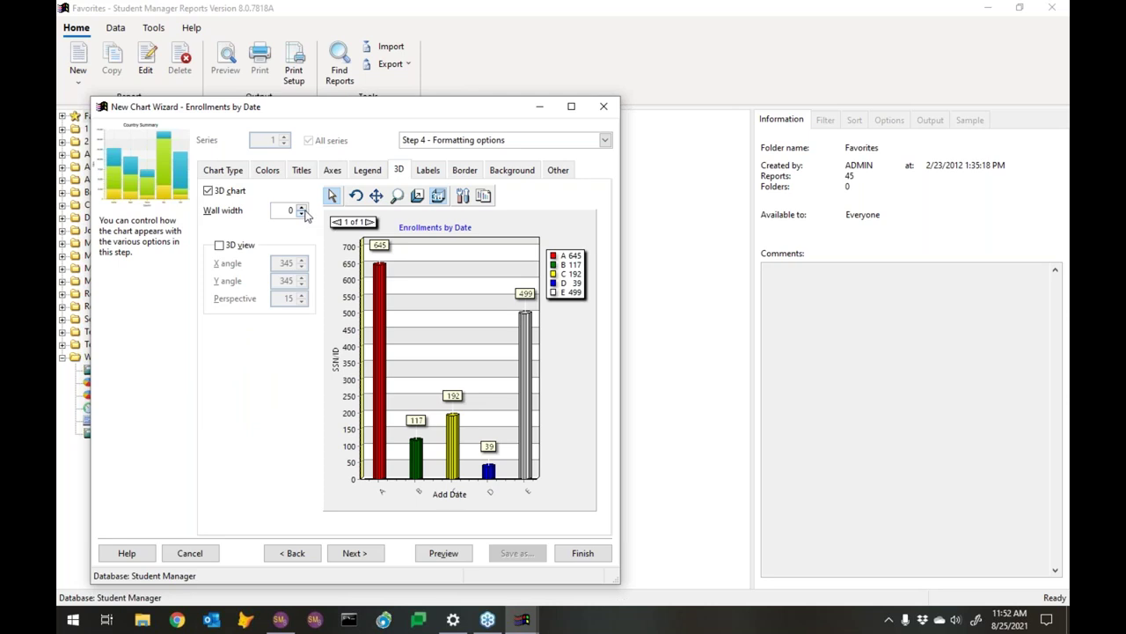
pyautogui.click(302, 208)
pyautogui.click(302, 208)
pyautogui.click(302, 207)
pyautogui.click(302, 208)
pyautogui.click(302, 208)
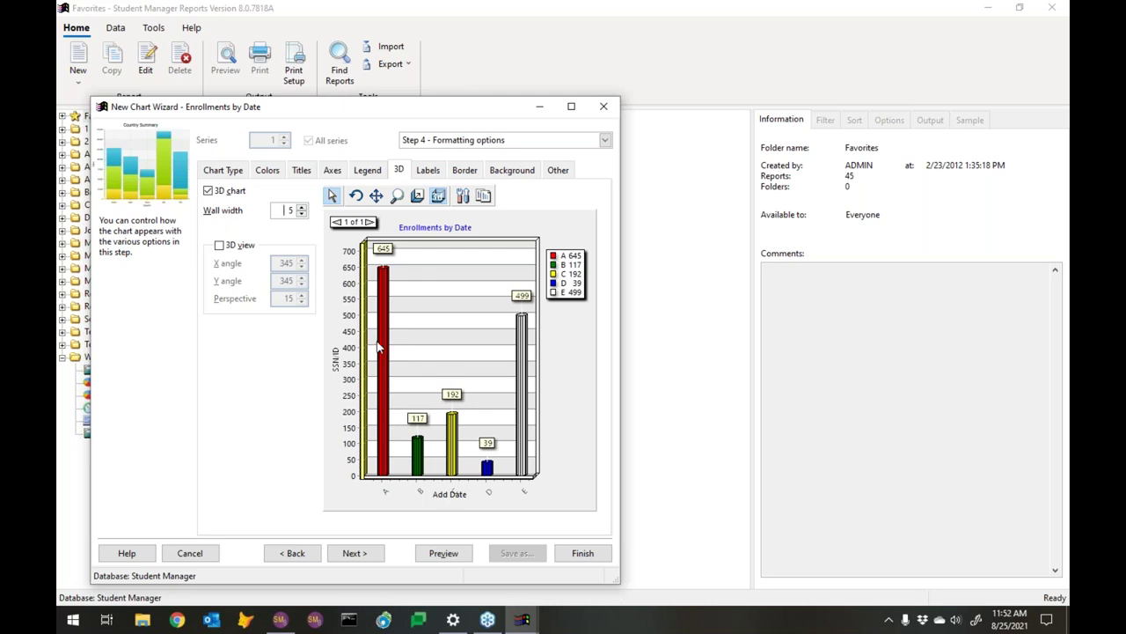
# Settle on rectangular bars and turn the 3D chart option back off
pyautogui.click(224, 169)
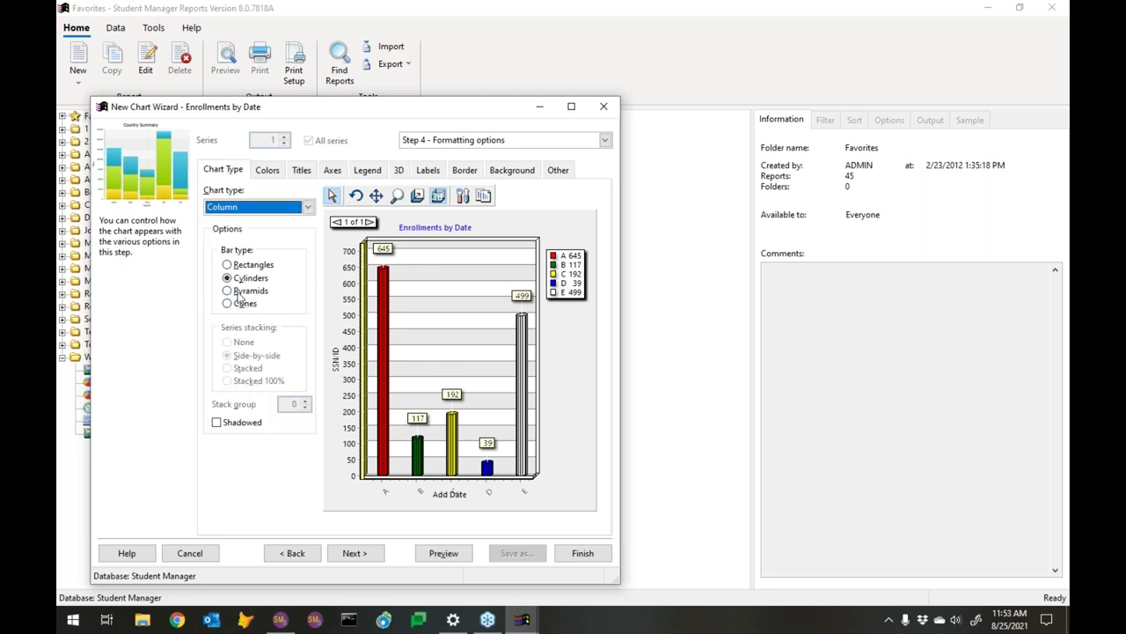
pyautogui.click(238, 291)
pyautogui.click(223, 303)
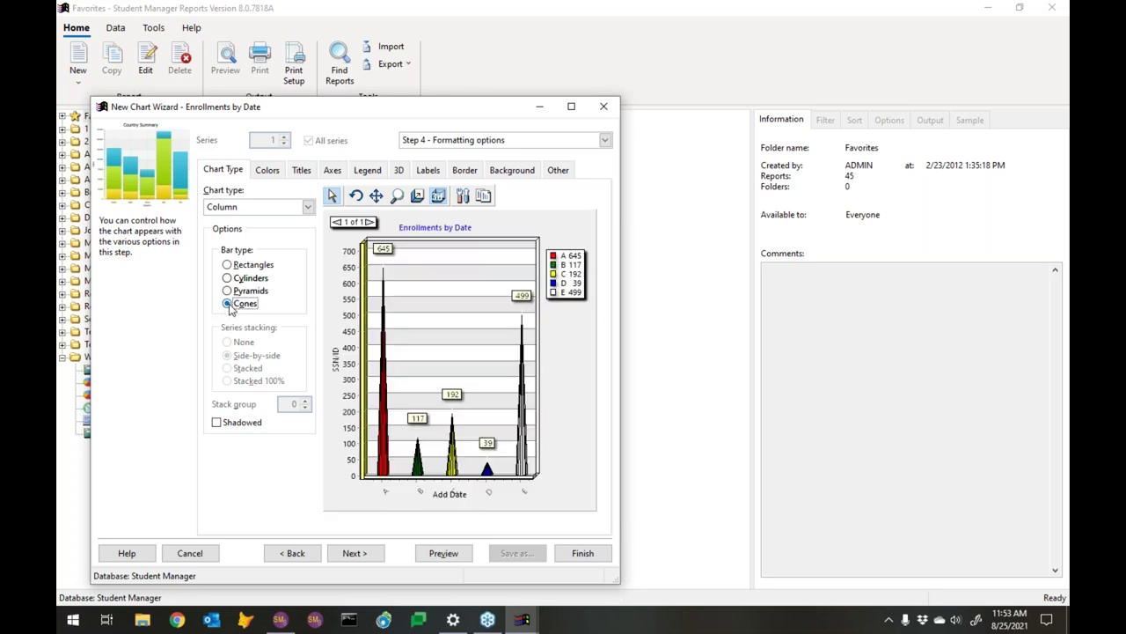
pyautogui.click(238, 291)
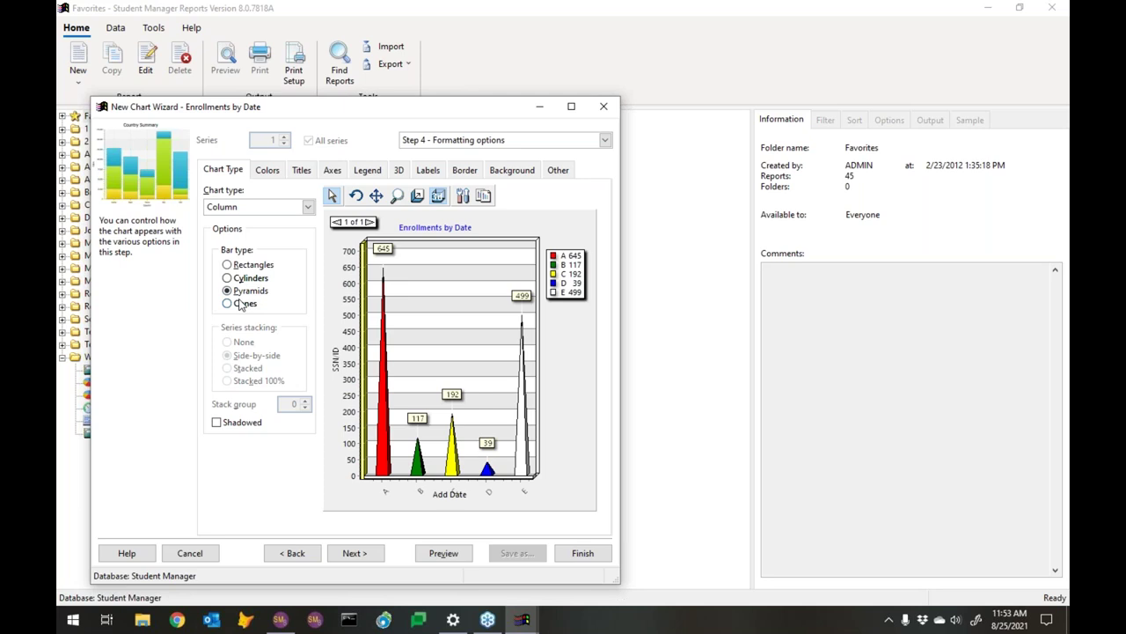
pyautogui.click(247, 267)
pyautogui.click(399, 171)
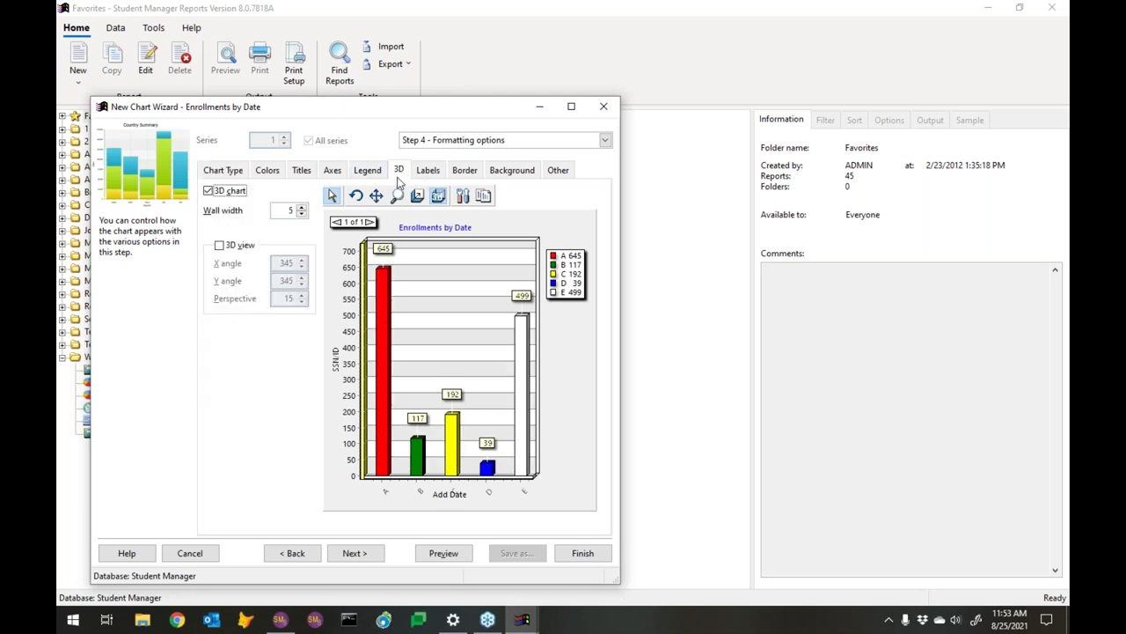
pyautogui.click(208, 192)
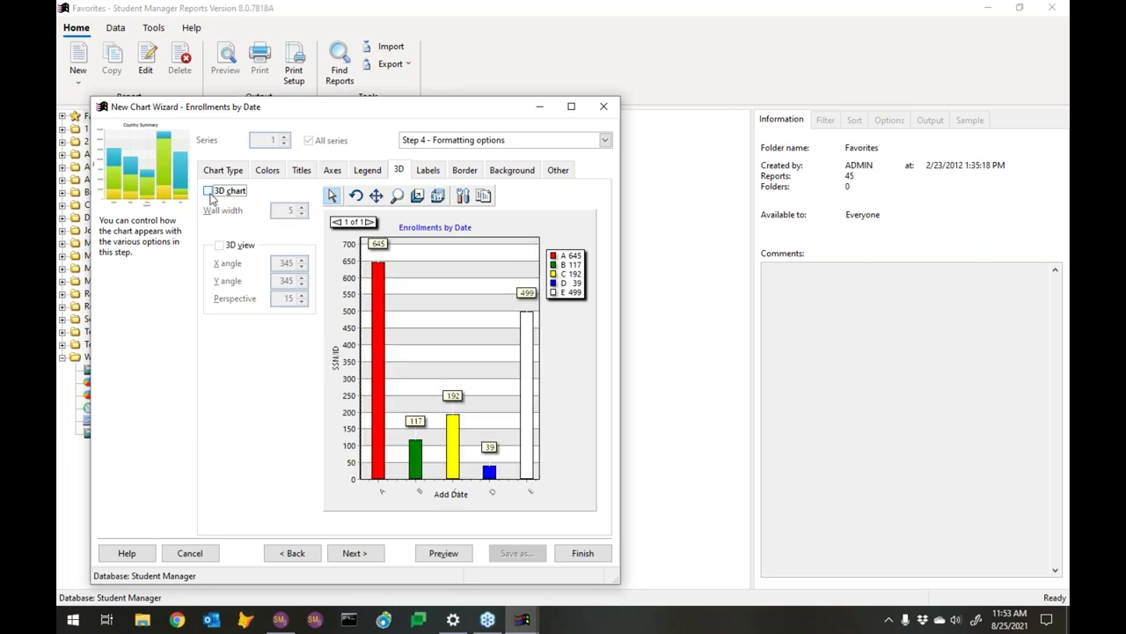
pyautogui.click(221, 174)
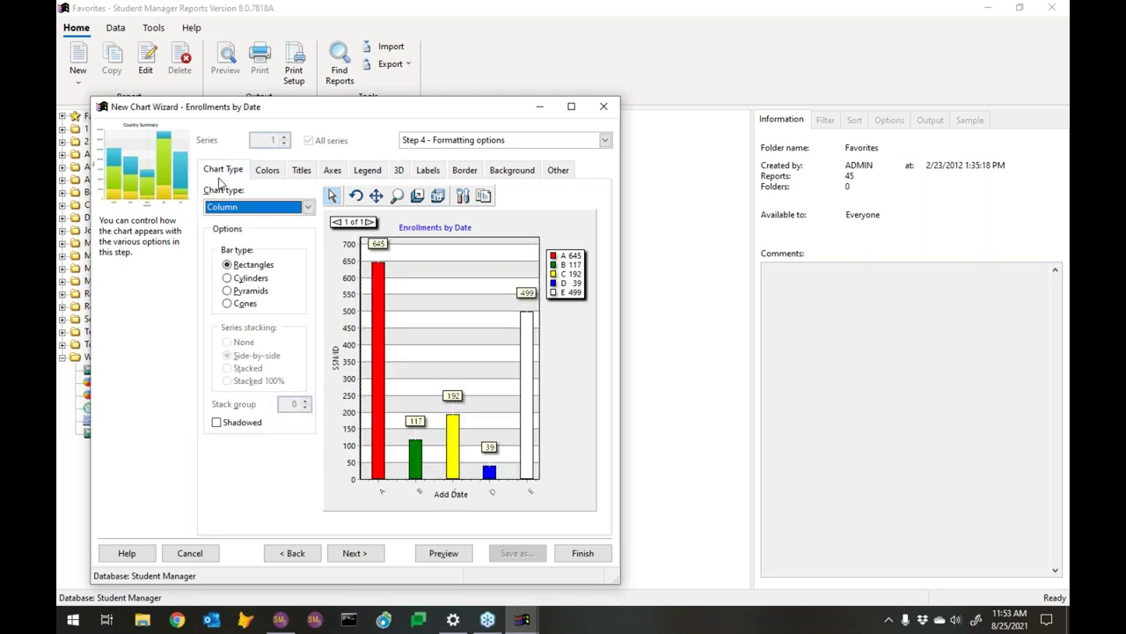
pyautogui.click(267, 172)
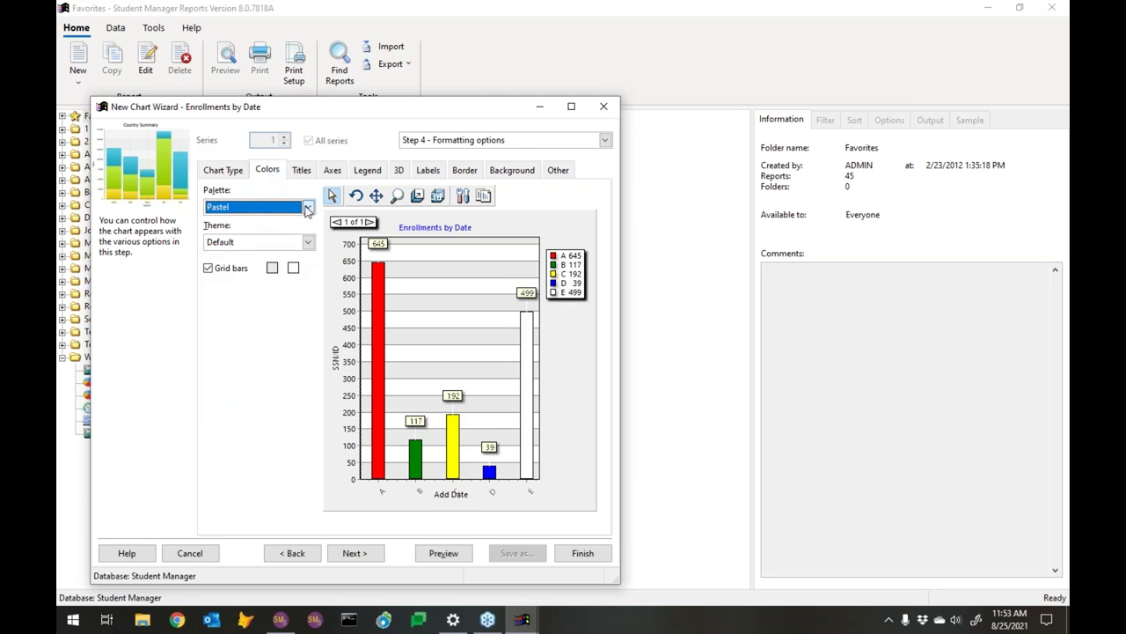
# Apply the Cool colour palette and the Business theme to the chart
pyautogui.click(307, 208)
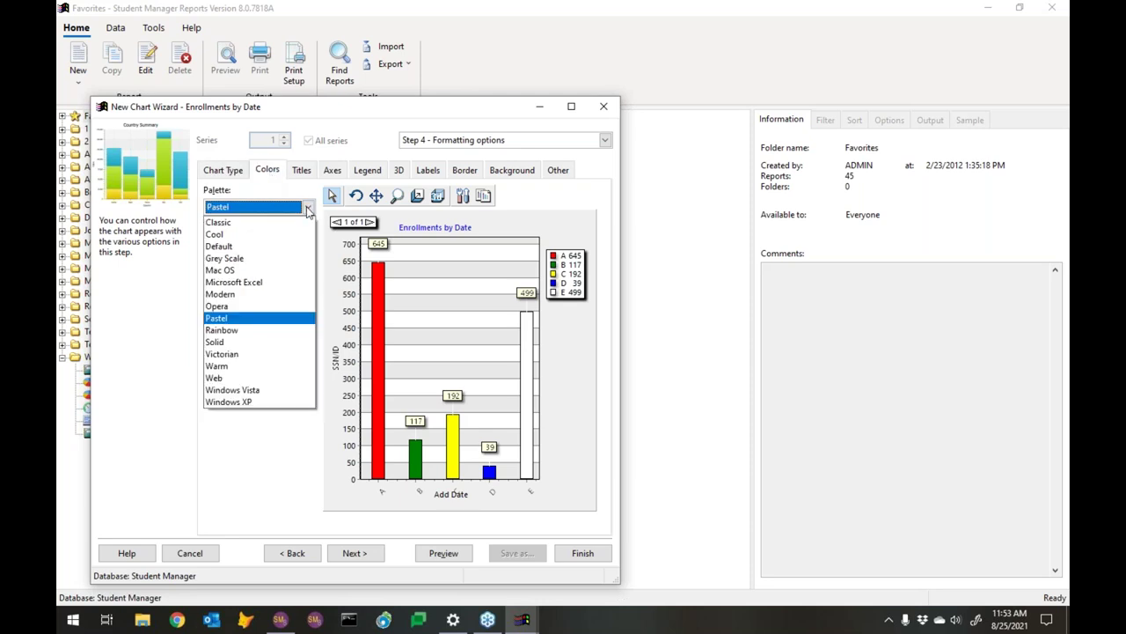
pyautogui.click(264, 234)
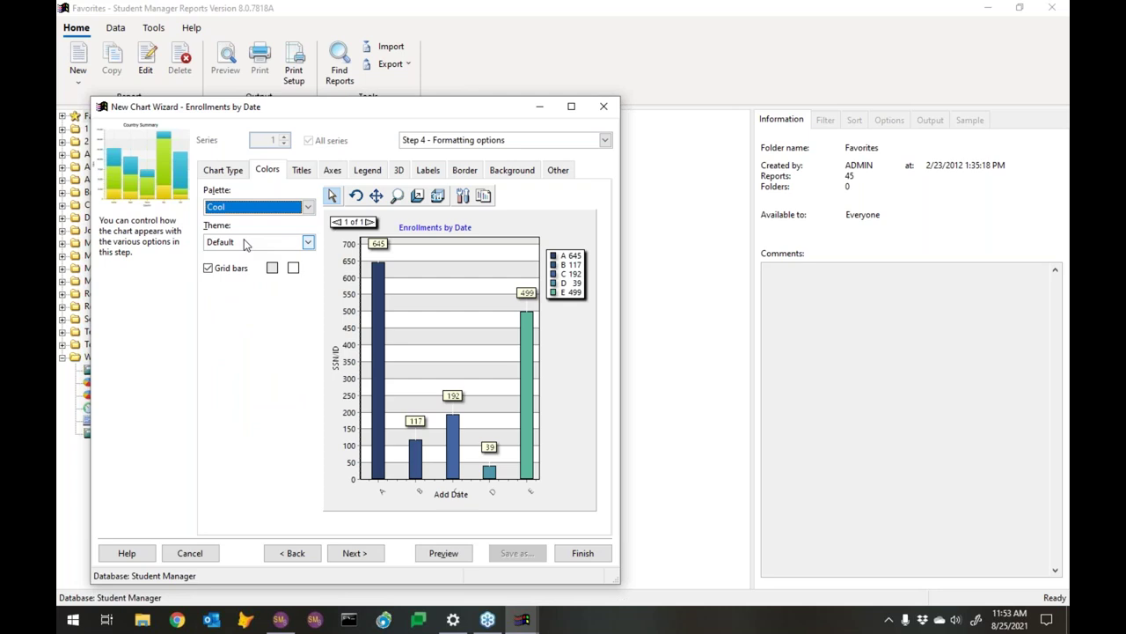
pyautogui.click(309, 243)
pyautogui.click(263, 268)
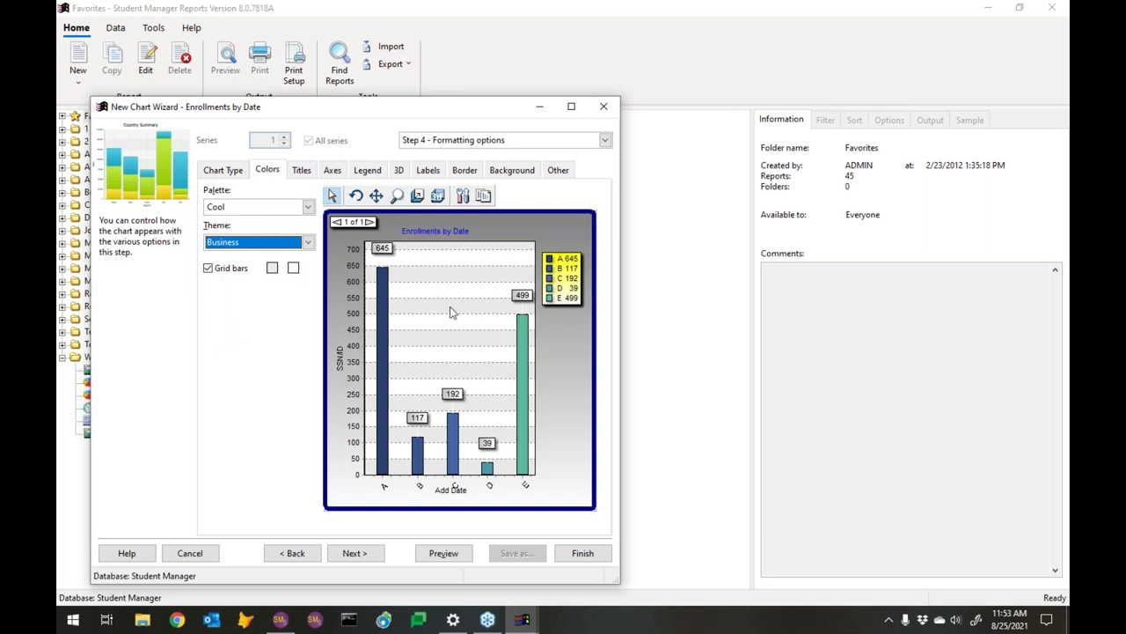
pyautogui.click(377, 552)
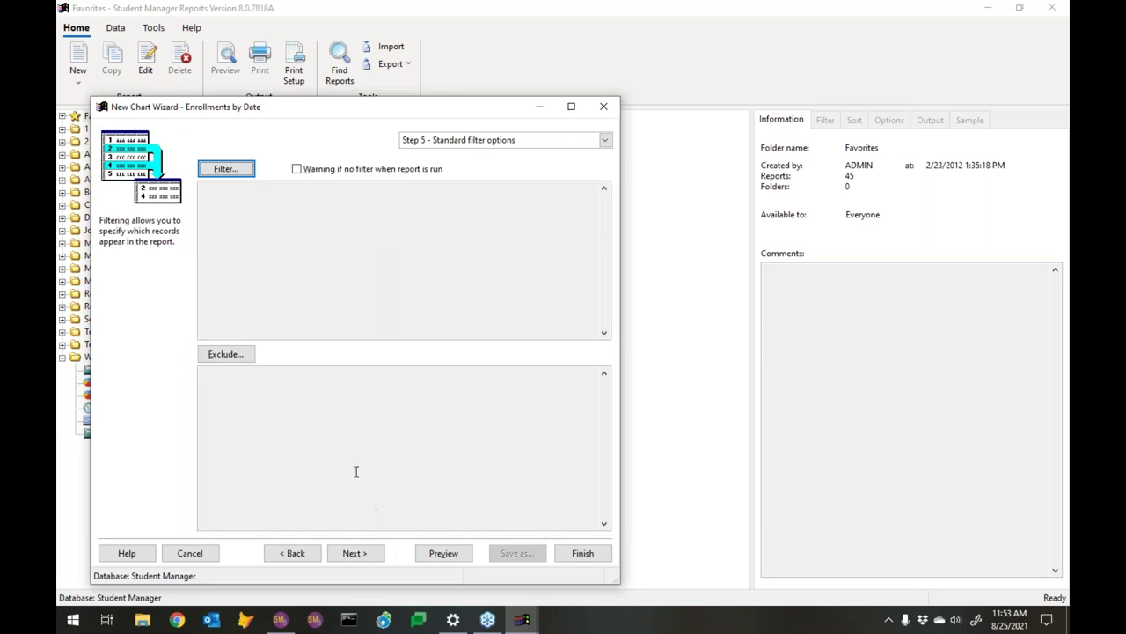
# Open the Filter dialog and cancel it without adding any conditions
pyautogui.click(226, 170)
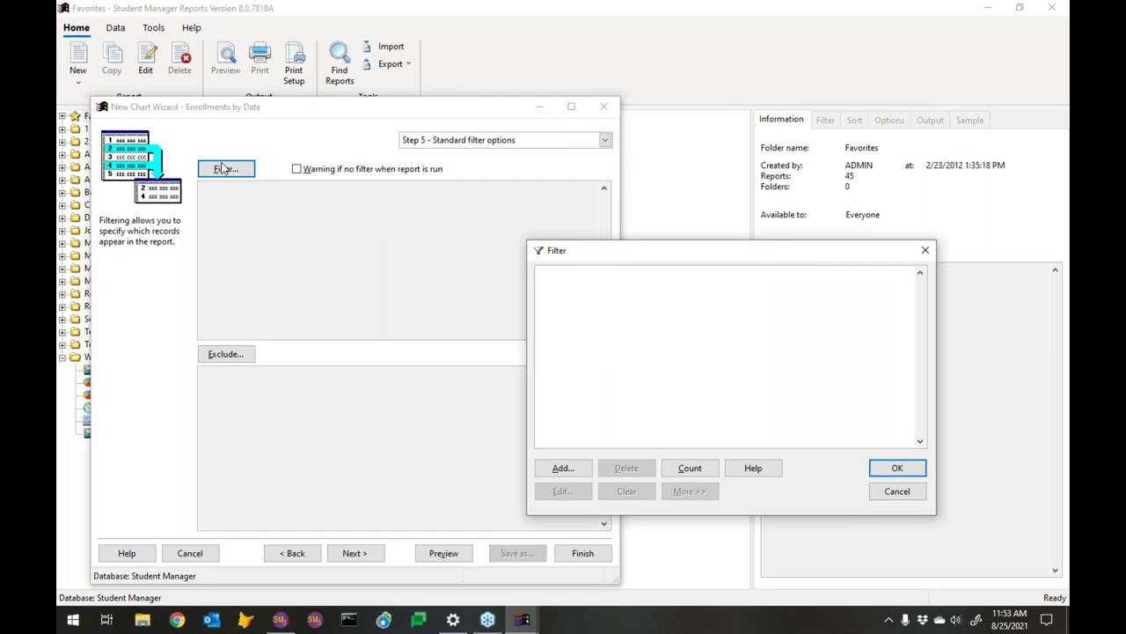
pyautogui.click(906, 492)
# Preview the chart report and page forward to the final page showing August 2029
pyautogui.click(451, 554)
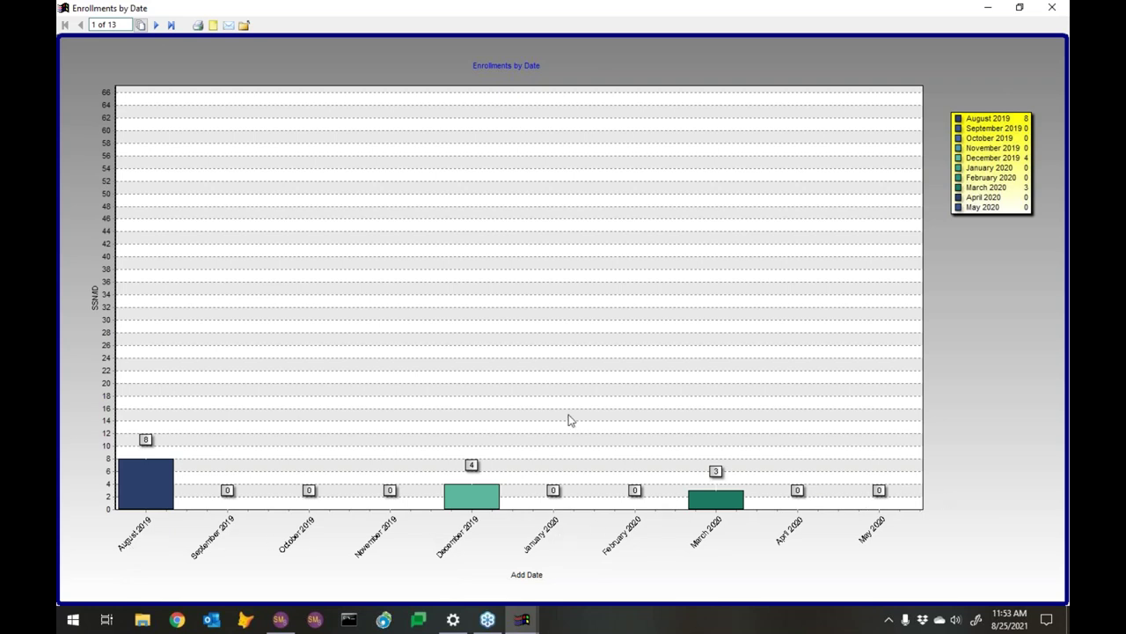
pyautogui.click(156, 25)
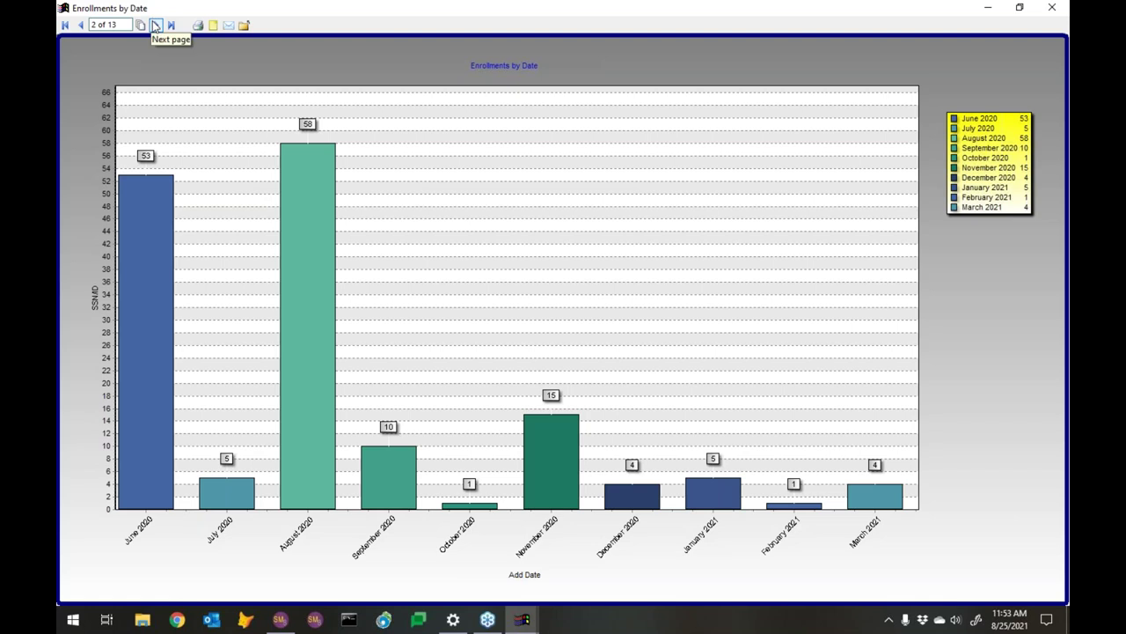
pyautogui.click(156, 25)
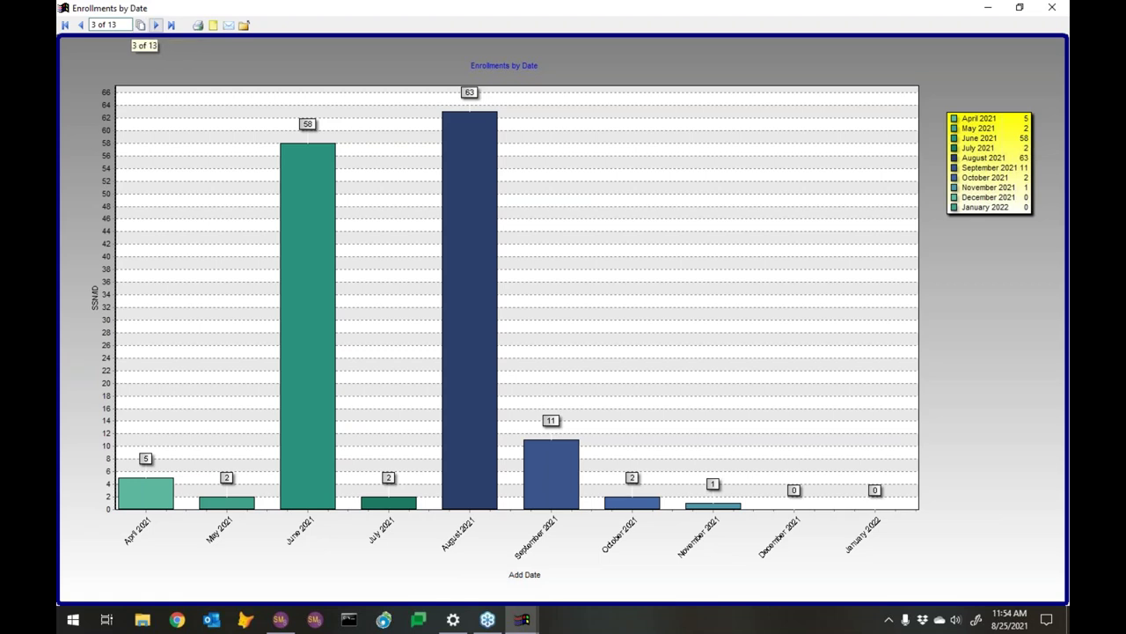
pyautogui.click(80, 25)
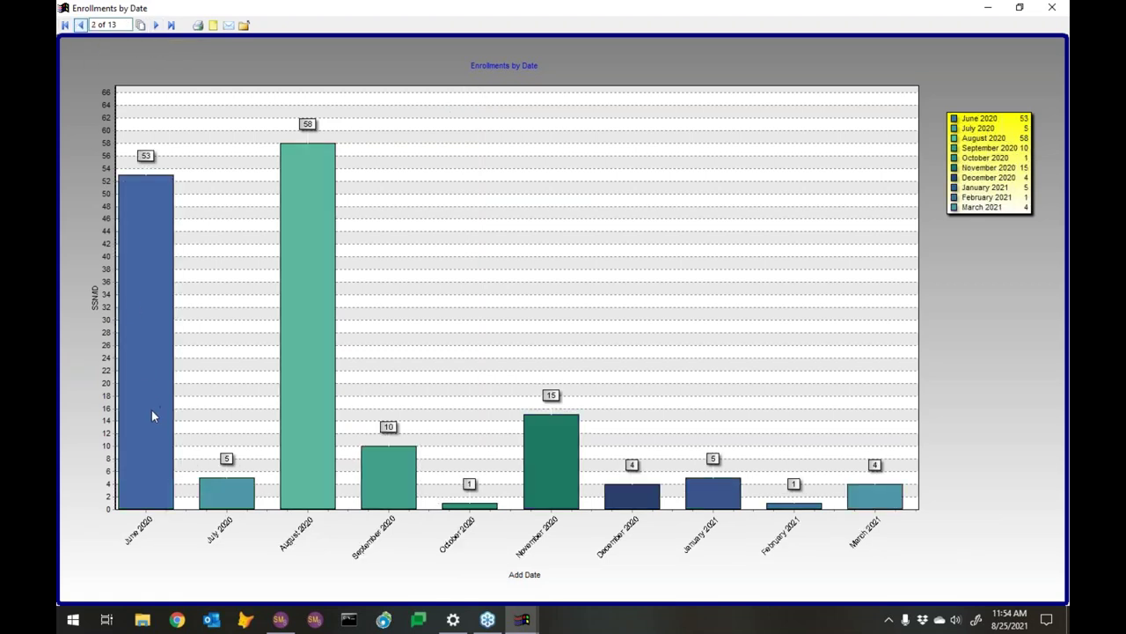
pyautogui.click(156, 26)
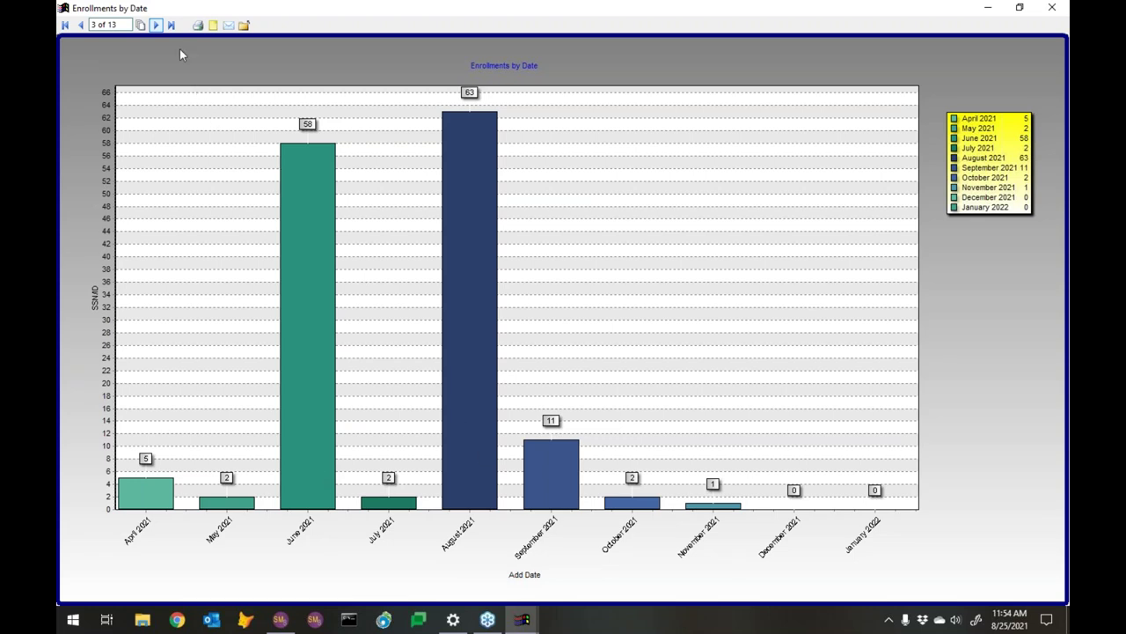
pyautogui.click(156, 25)
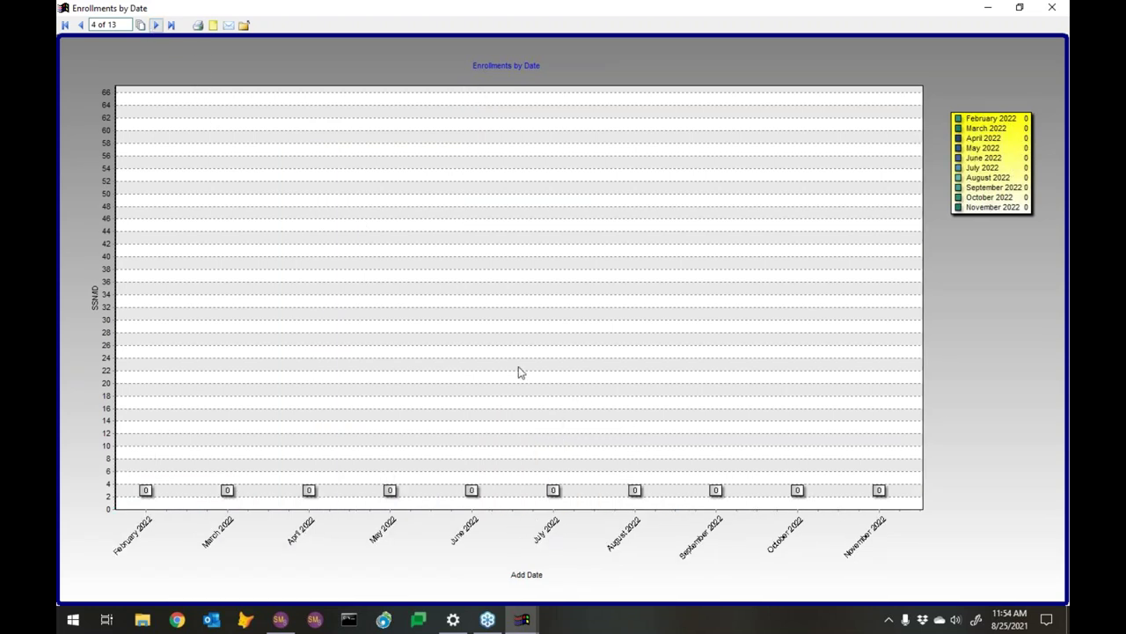
pyautogui.click(156, 26)
pyautogui.click(155, 26)
pyautogui.click(155, 25)
pyautogui.click(156, 26)
pyautogui.click(156, 26)
pyautogui.click(156, 26)
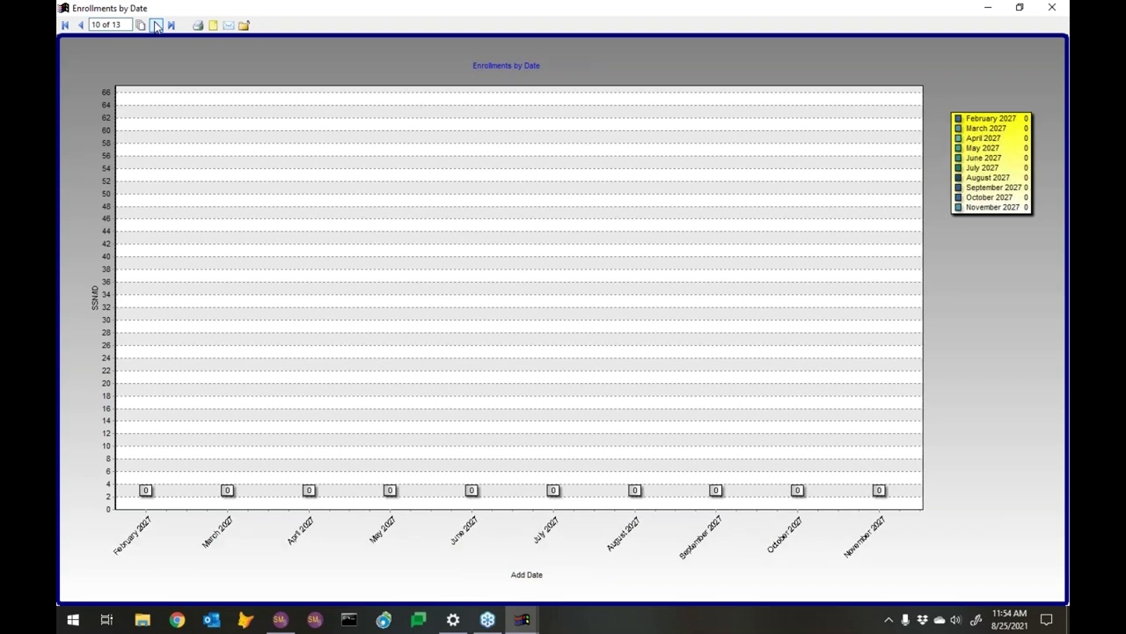
pyautogui.click(156, 26)
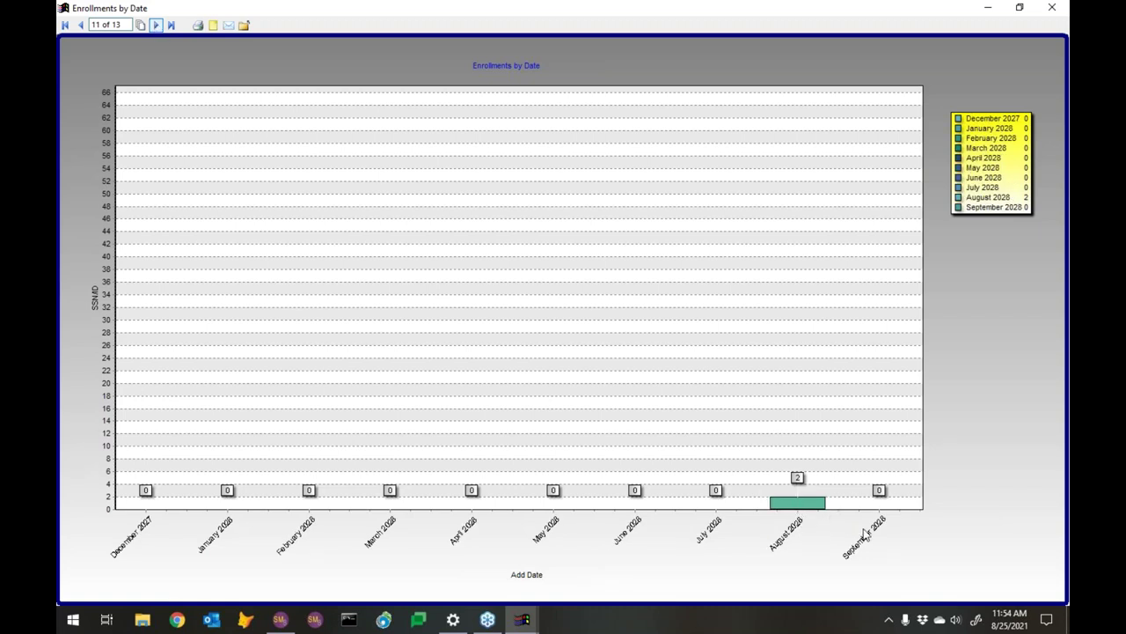
pyautogui.click(156, 25)
pyautogui.click(156, 25)
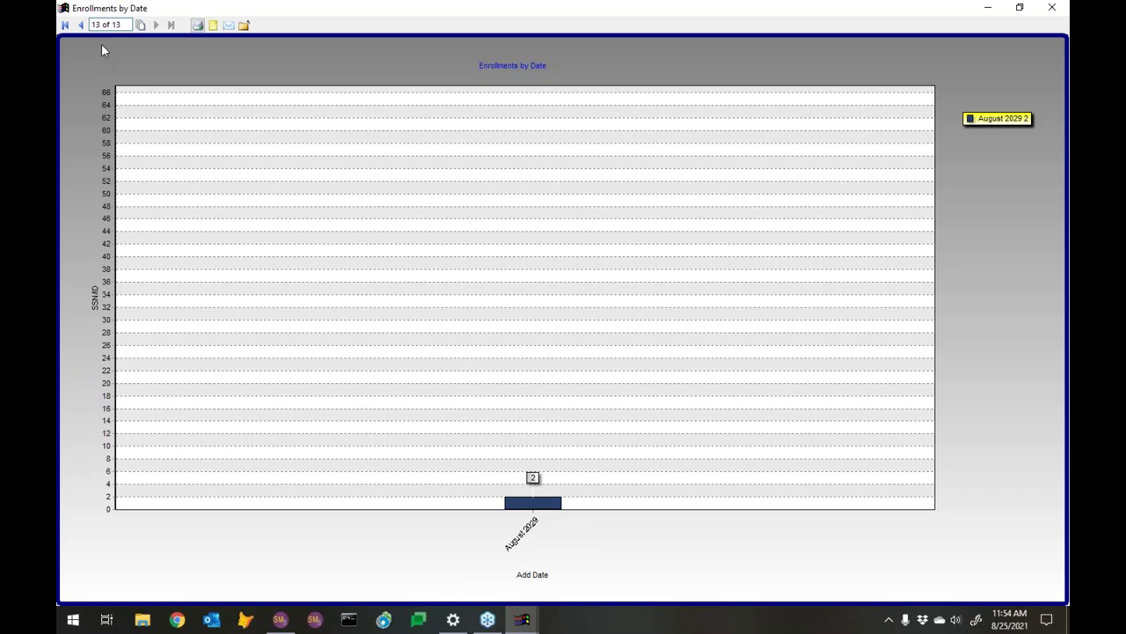
# Jump back to page 1, view page 2, and close the preview
pyautogui.click(65, 24)
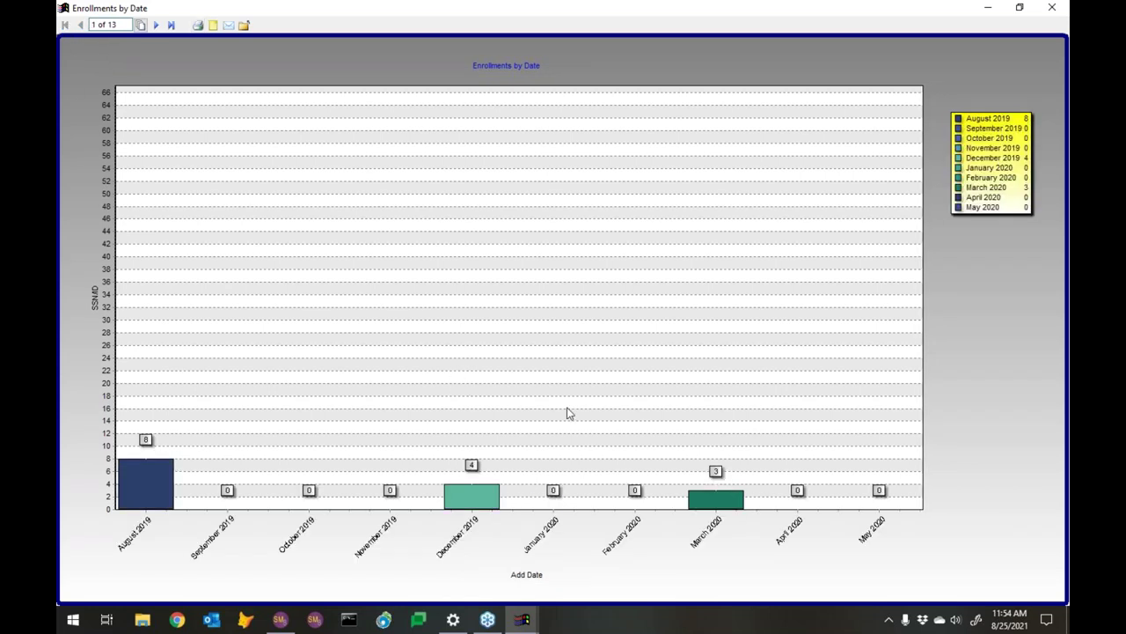
pyautogui.click(156, 25)
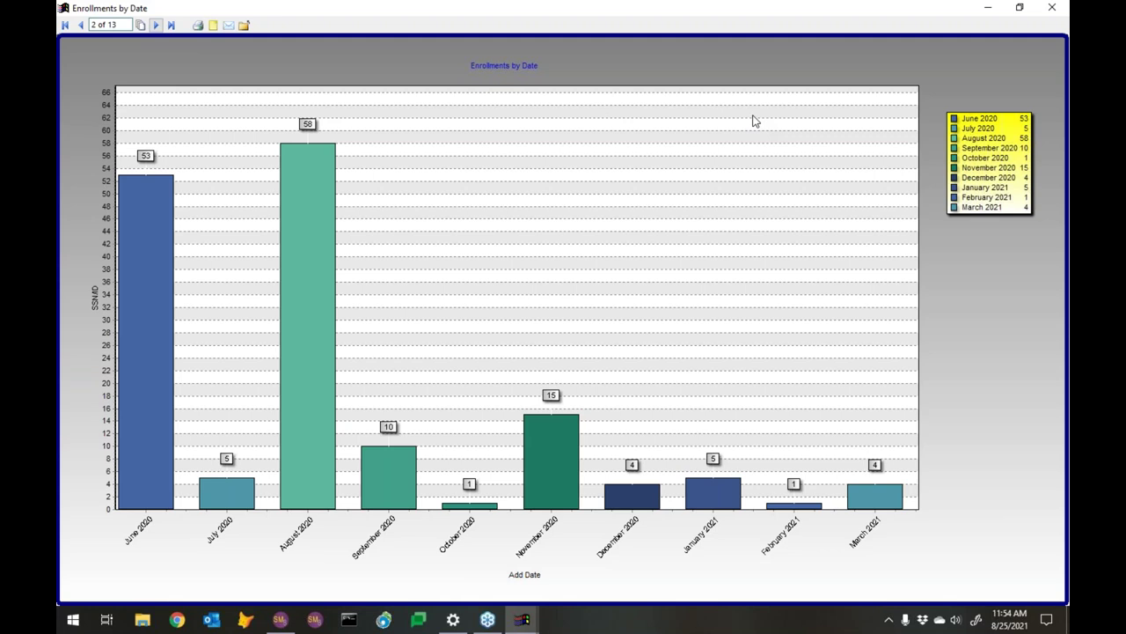
pyautogui.click(1052, 7)
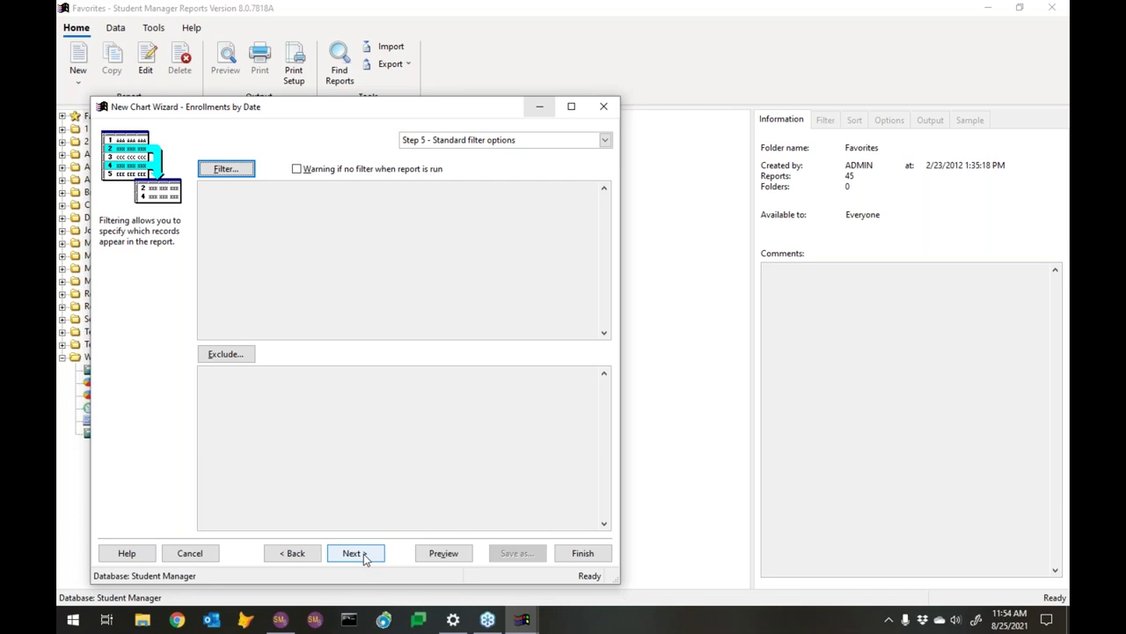
# Add a filter condition on Add Date using 'is between', asked at runtime
pyautogui.click(225, 172)
pyautogui.click(563, 468)
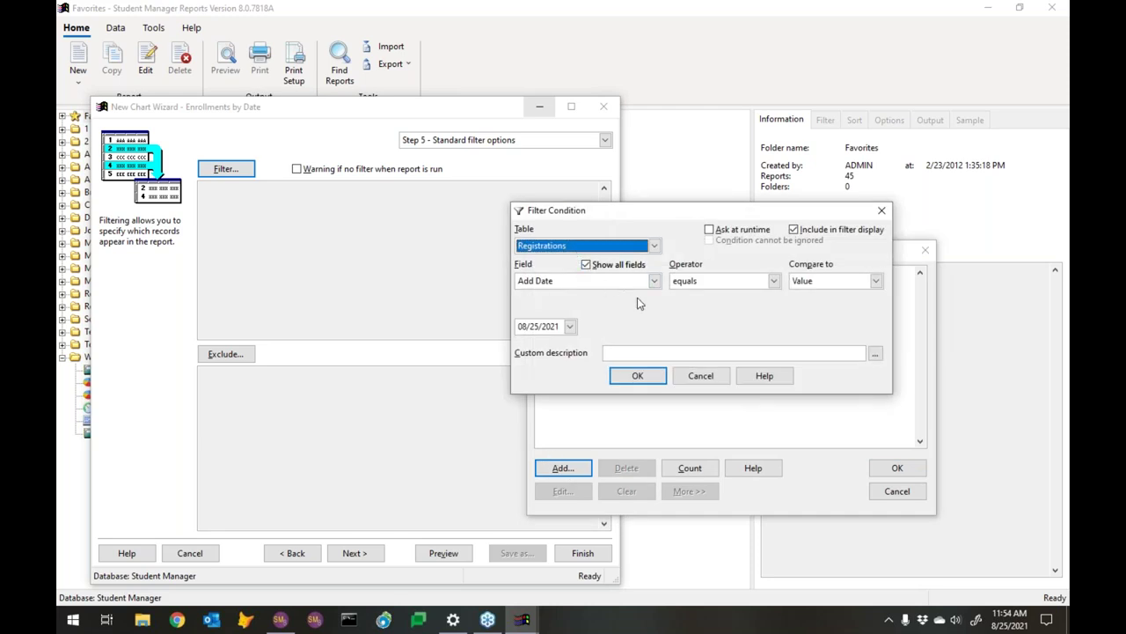
pyautogui.click(714, 281)
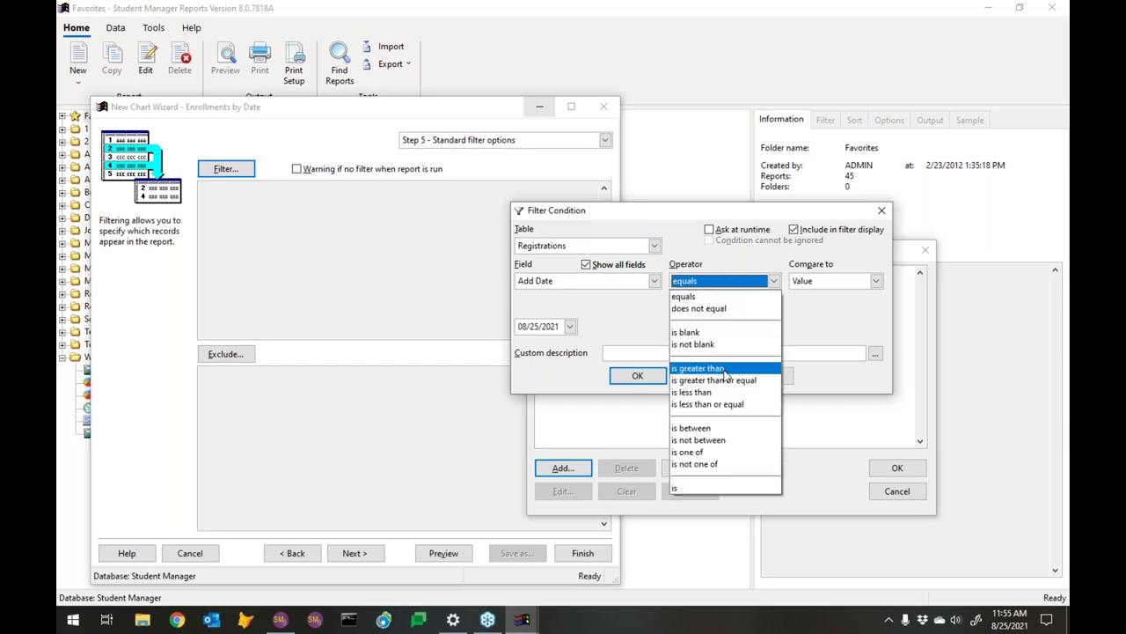
pyautogui.click(704, 428)
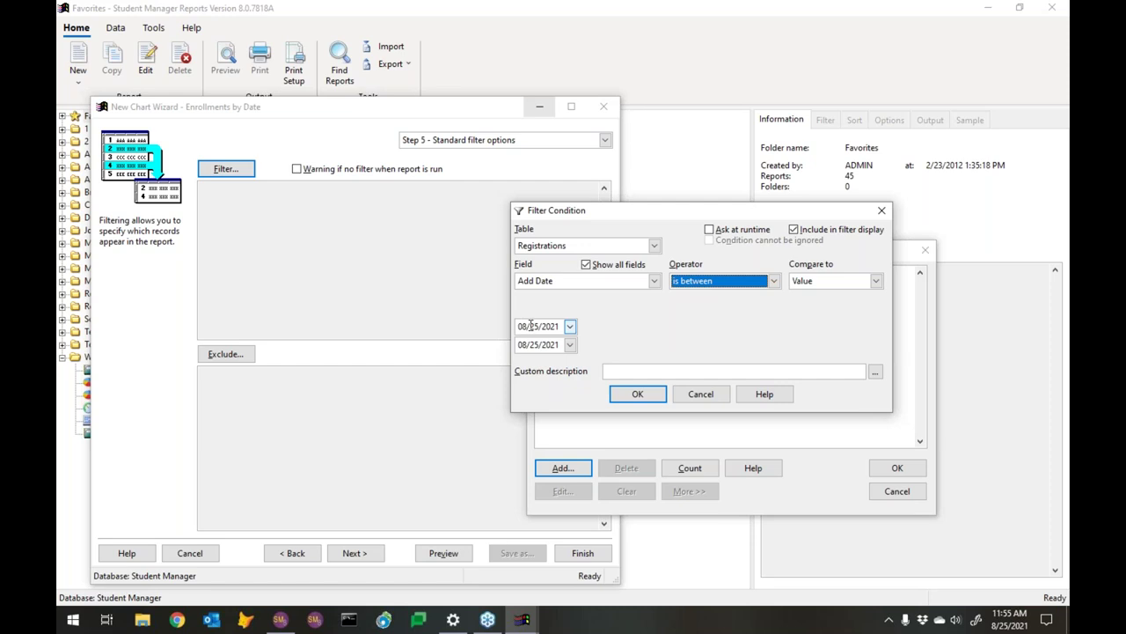
pyautogui.click(722, 230)
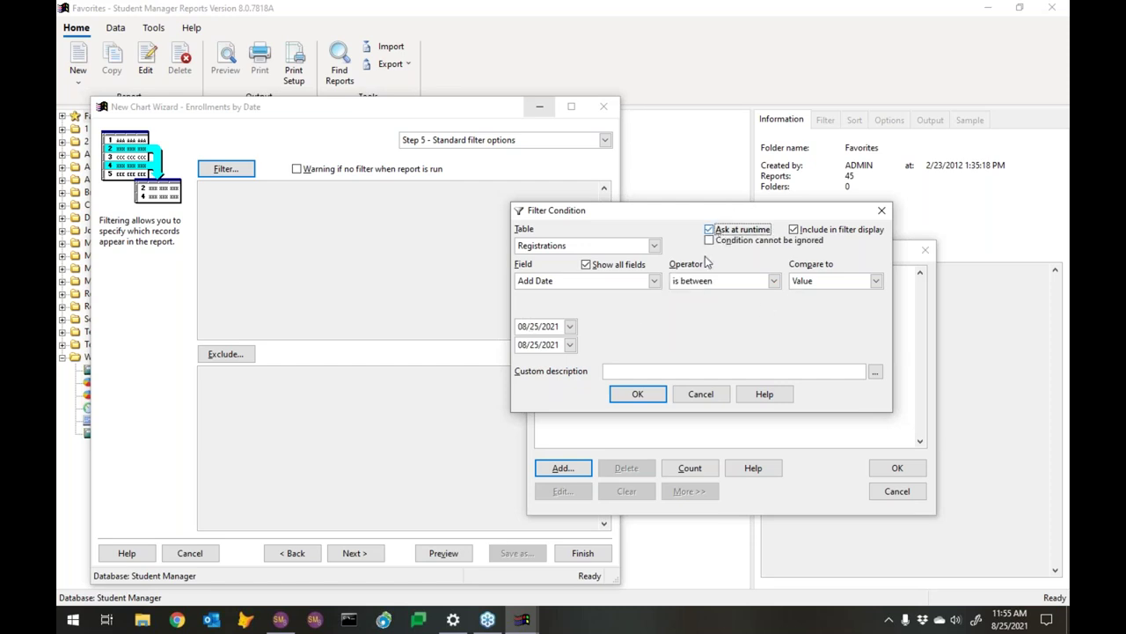
# Set the date range to 01/01/2021 through 12/31/2021 and confirm the condition
pyautogui.click(523, 327)
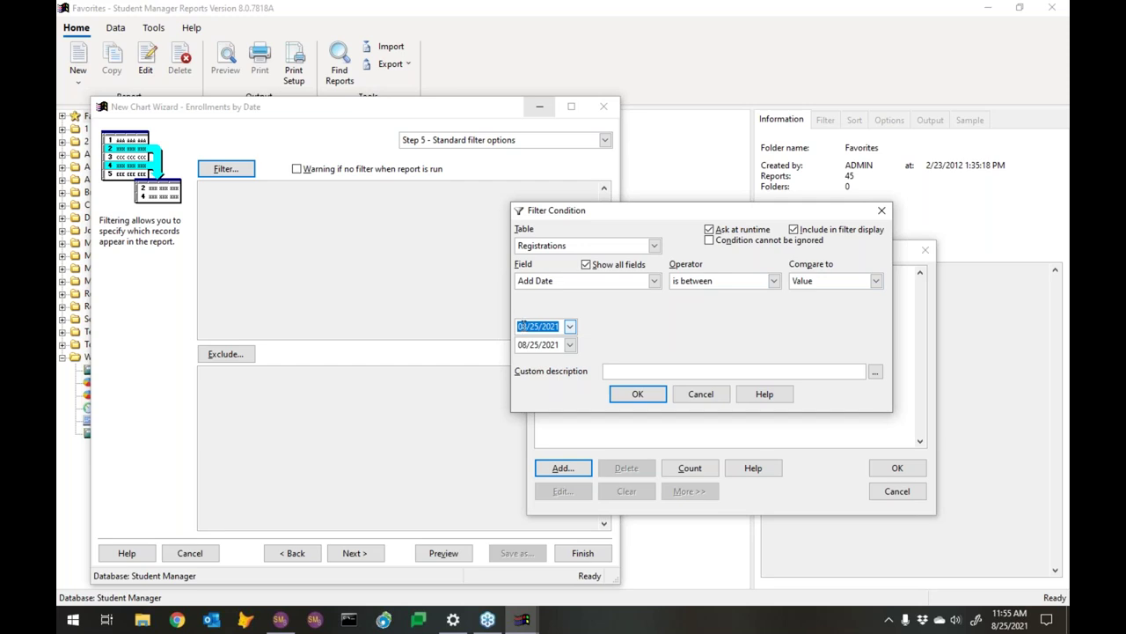
pyautogui.click(571, 327)
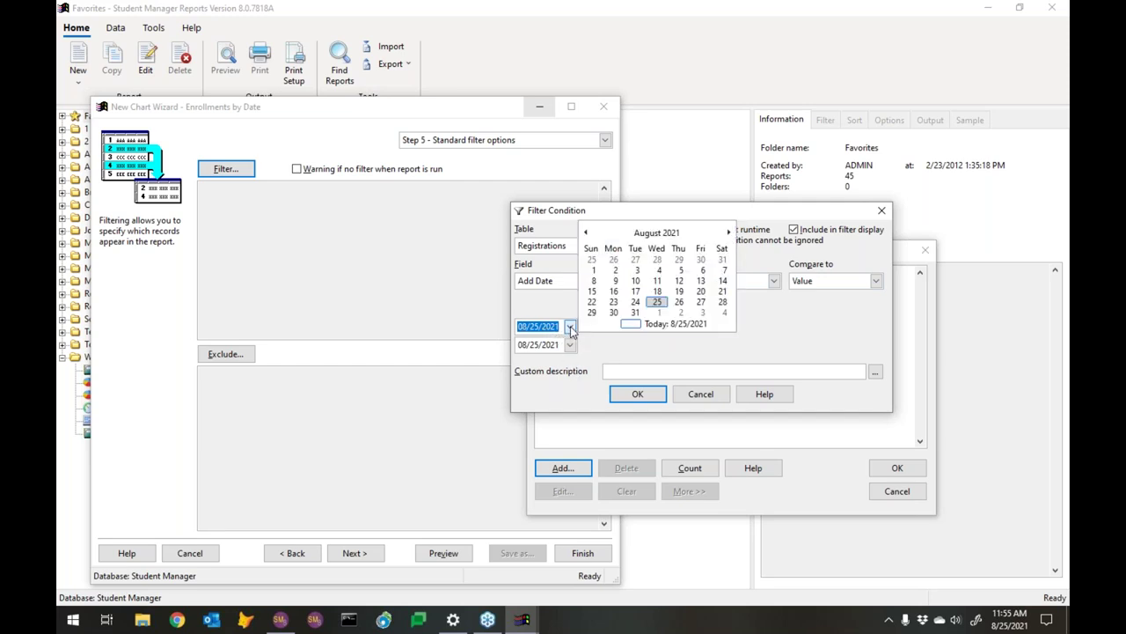
pyautogui.click(585, 232)
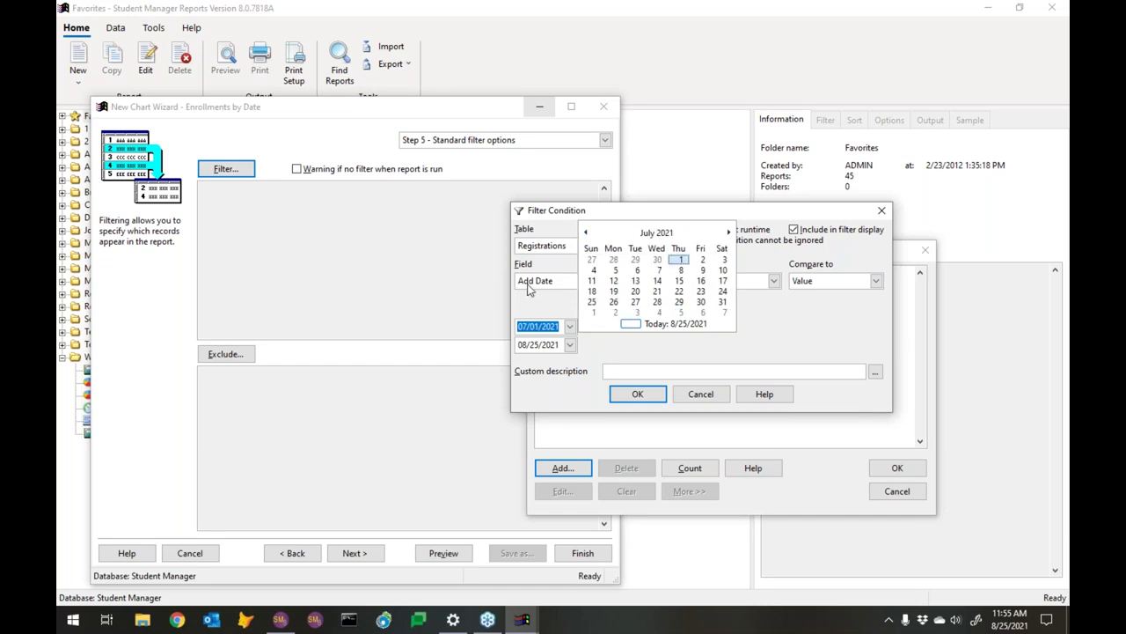
pyautogui.click(586, 233)
pyautogui.click(586, 232)
pyautogui.click(586, 233)
pyautogui.click(586, 232)
pyautogui.click(586, 233)
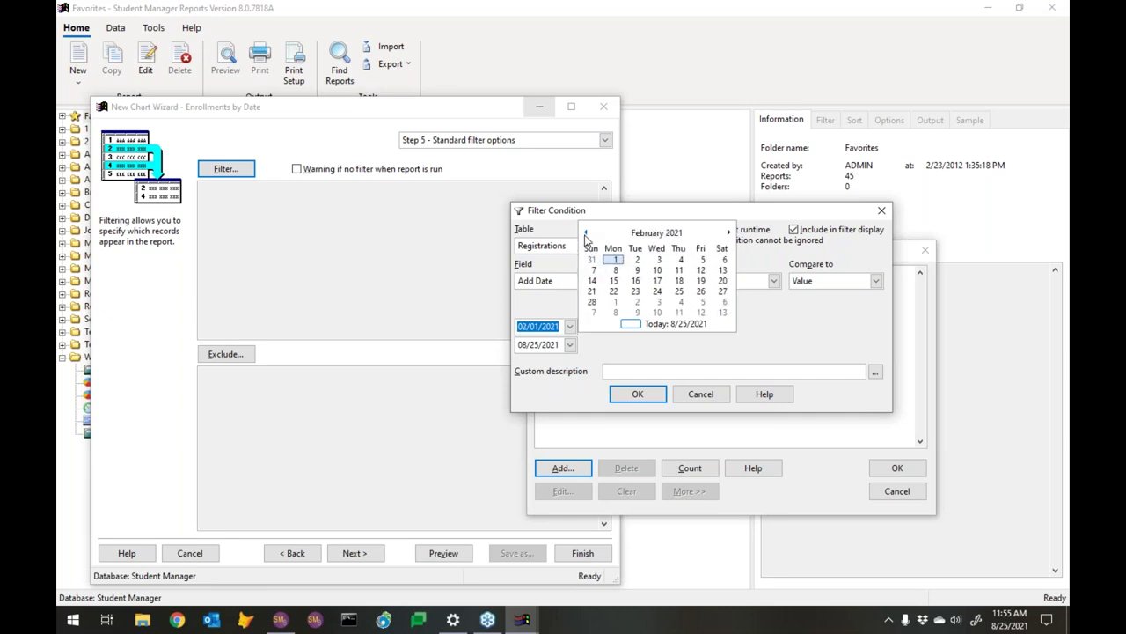
pyautogui.click(585, 234)
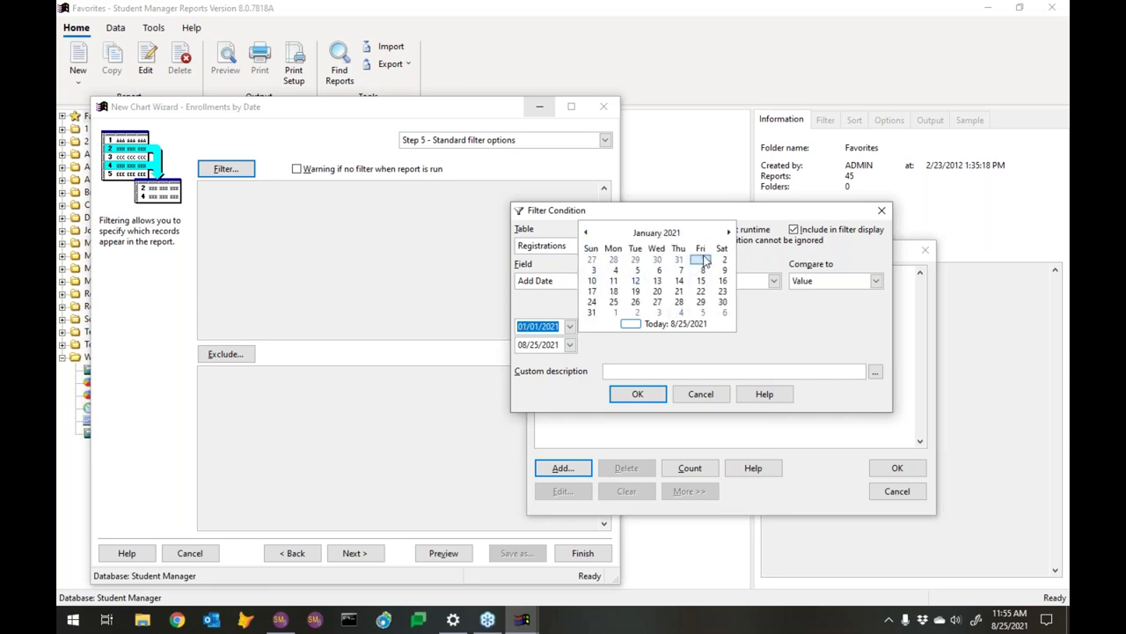
pyautogui.click(520, 345)
pyautogui.write('12')
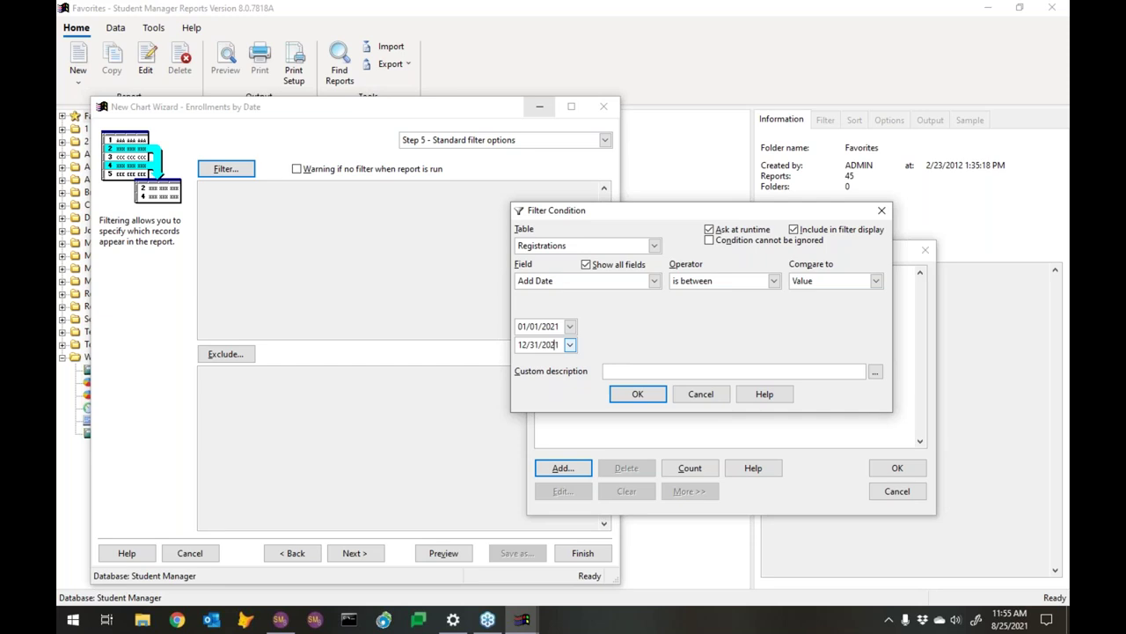
pyautogui.click(625, 395)
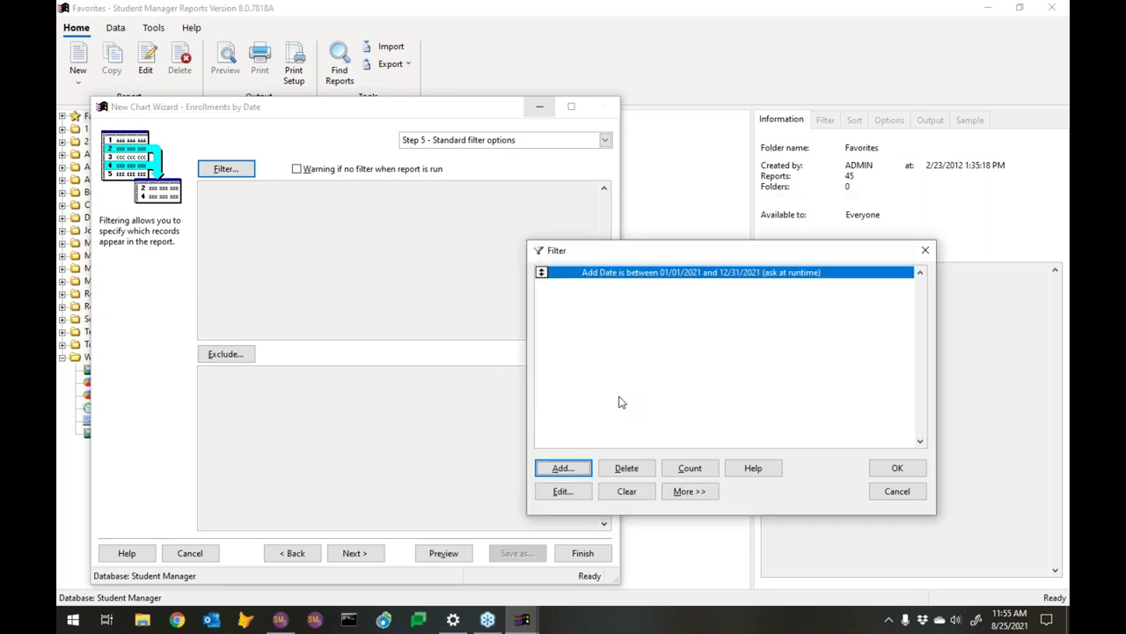
# Apply the 2021 filter, preview it, accept the runtime prompt, and review both pages
pyautogui.click(897, 468)
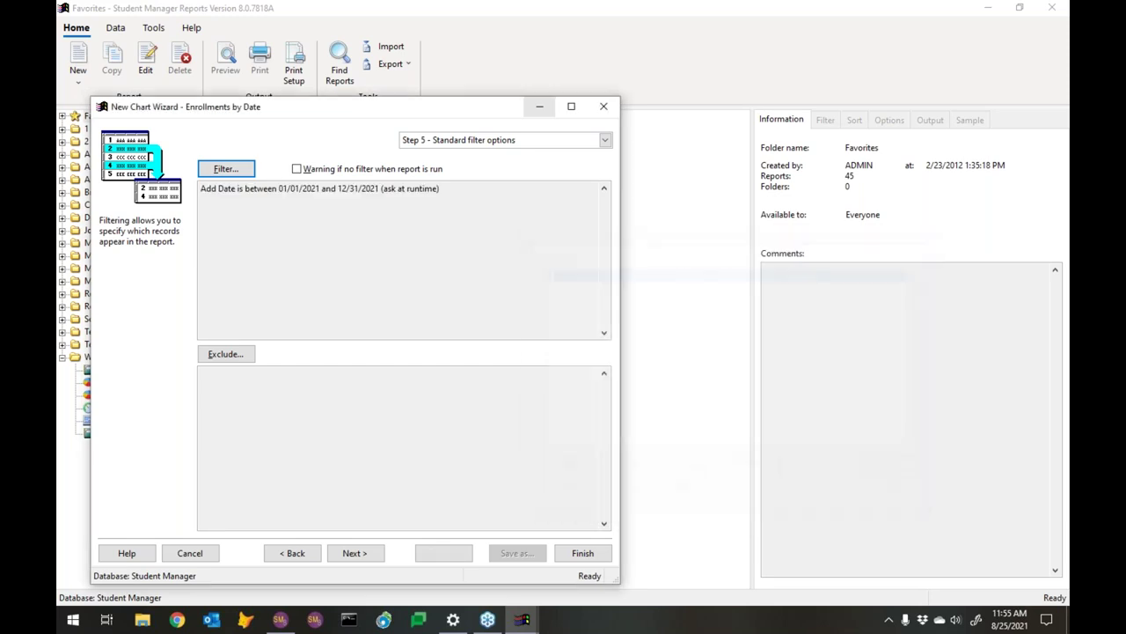
pyautogui.click(449, 552)
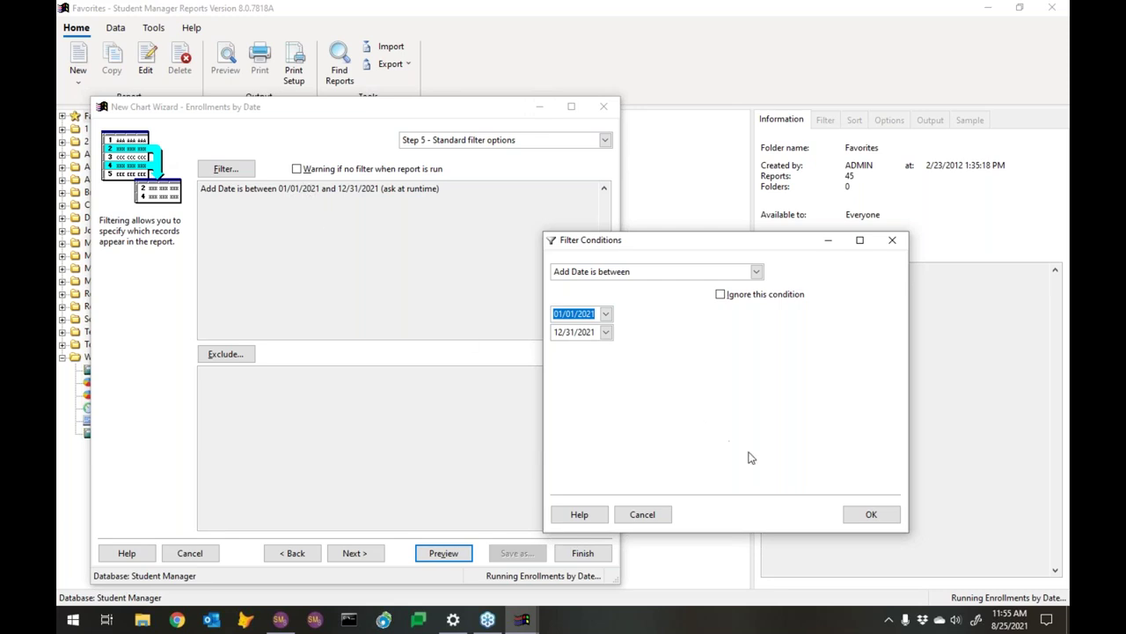
pyautogui.click(871, 515)
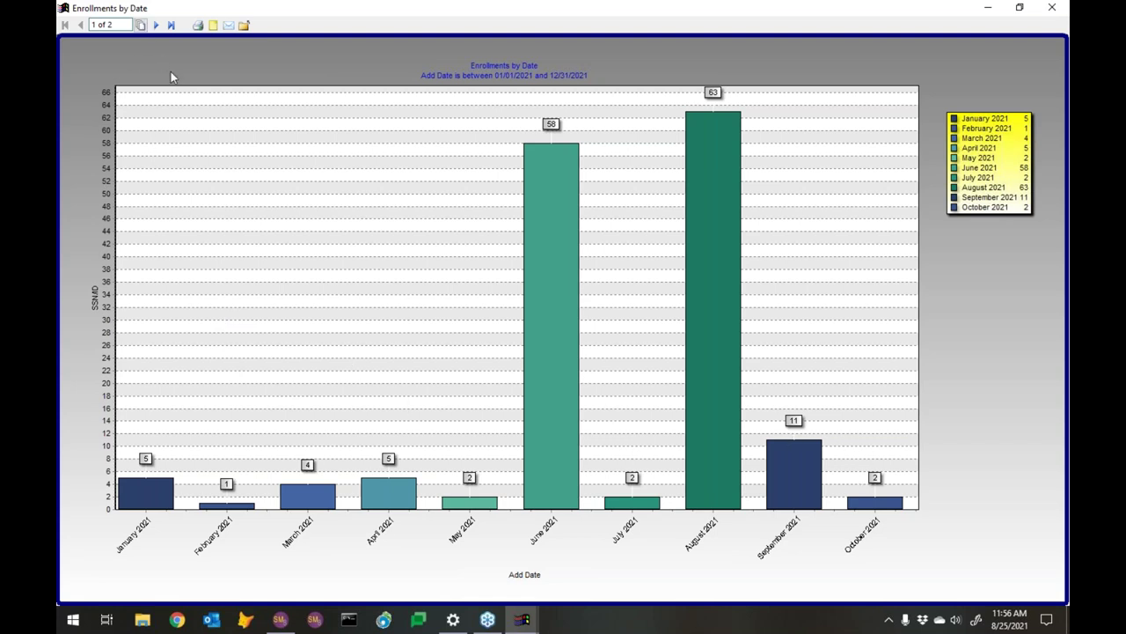
pyautogui.click(156, 24)
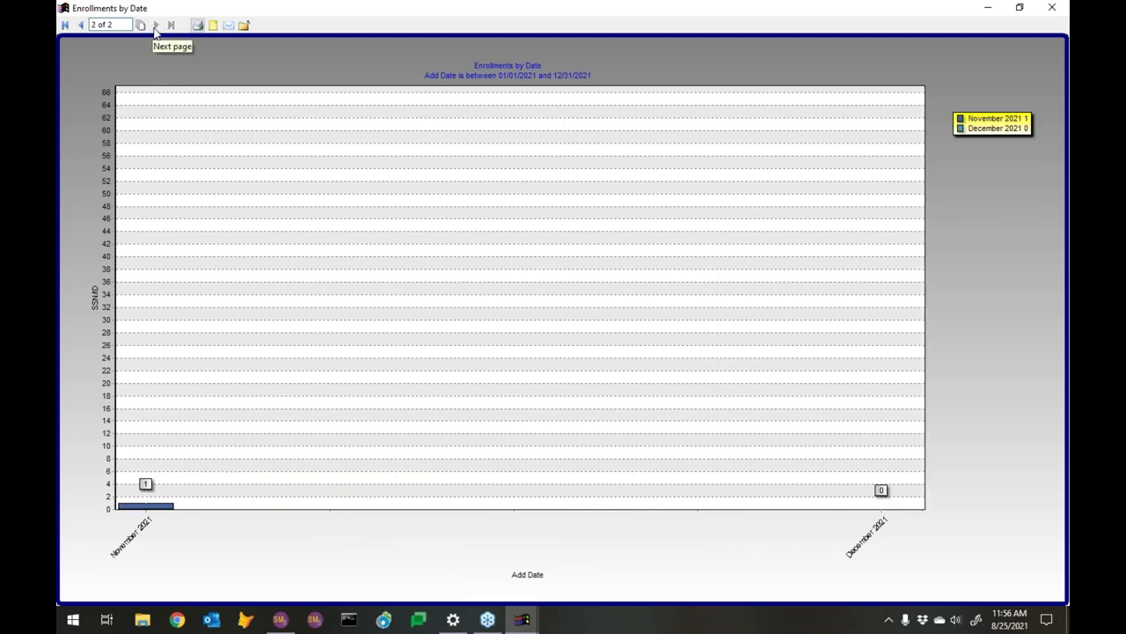
pyautogui.click(80, 25)
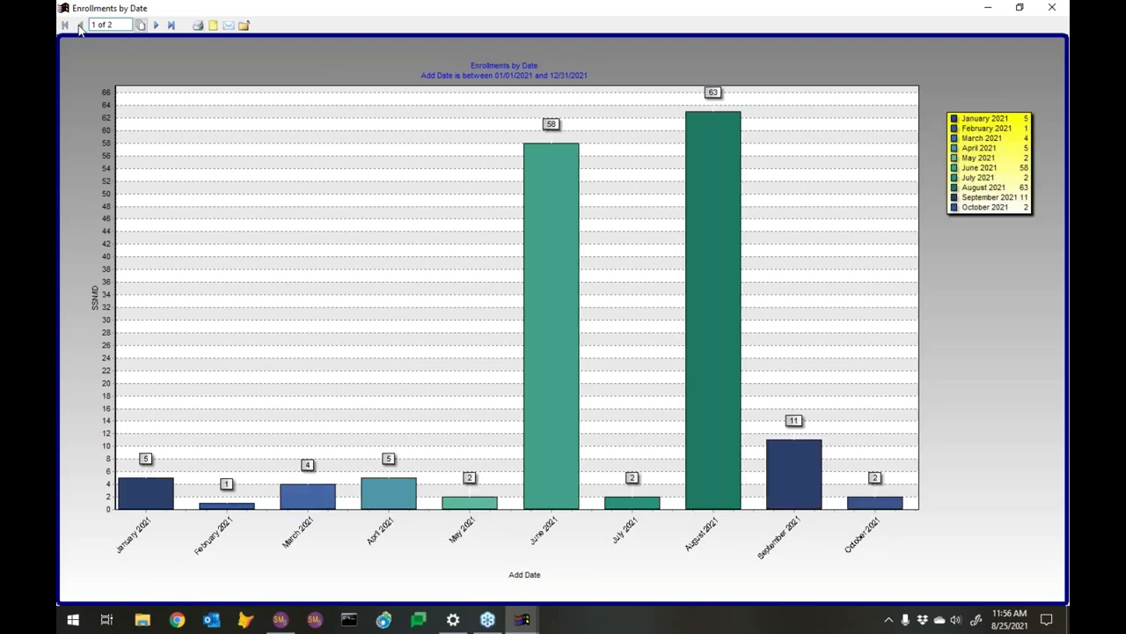
pyautogui.click(1061, 12)
pyautogui.click(295, 554)
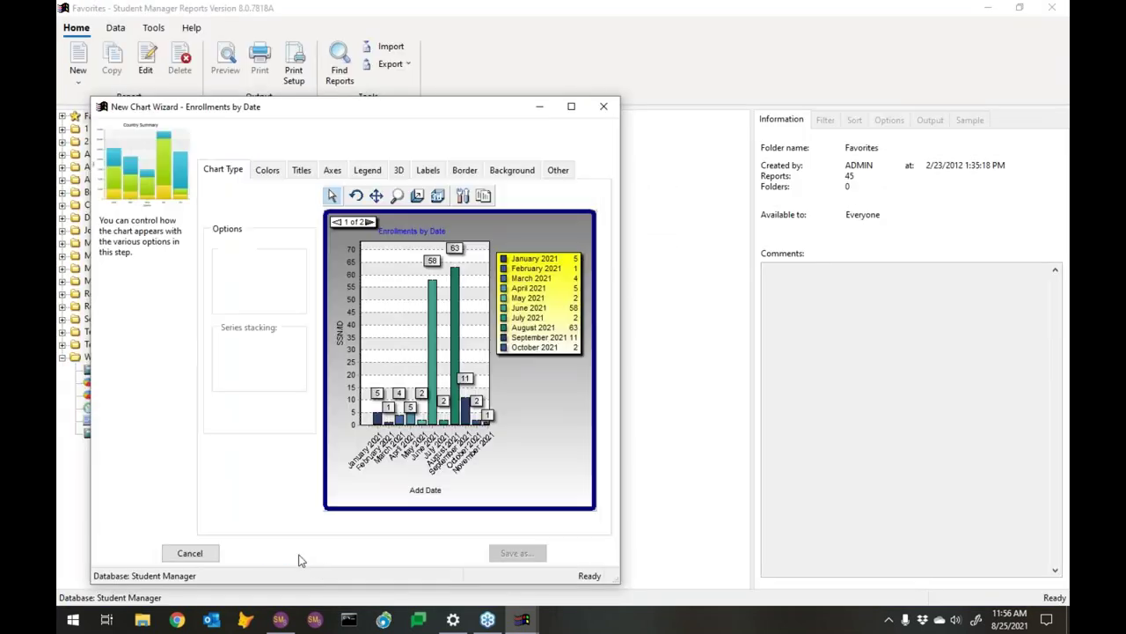
pyautogui.click(560, 169)
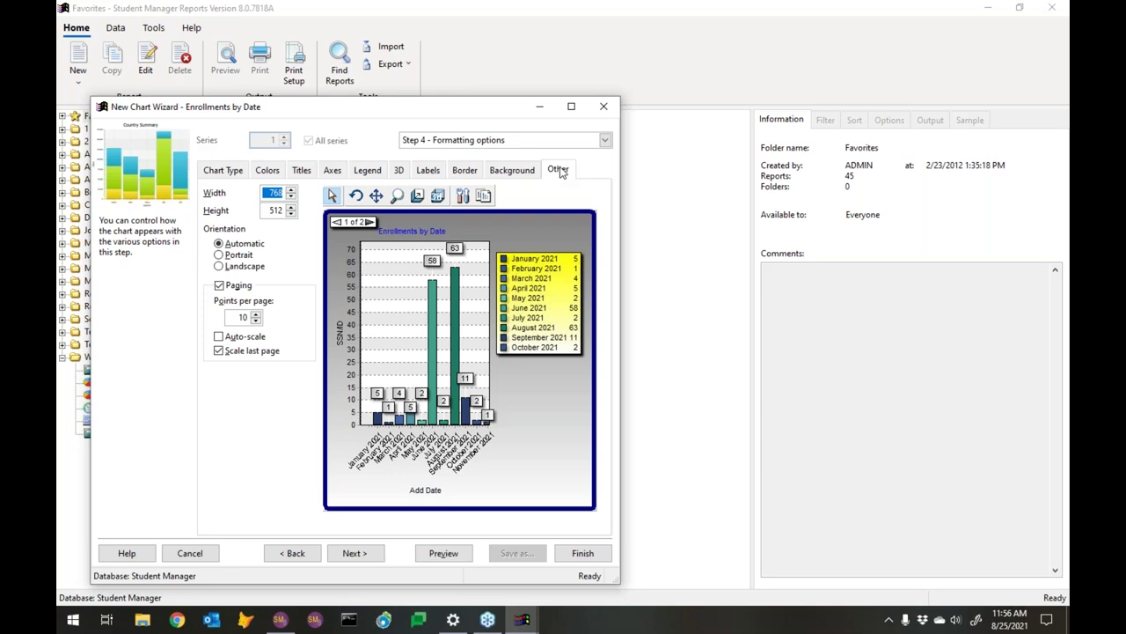
pyautogui.click(255, 315)
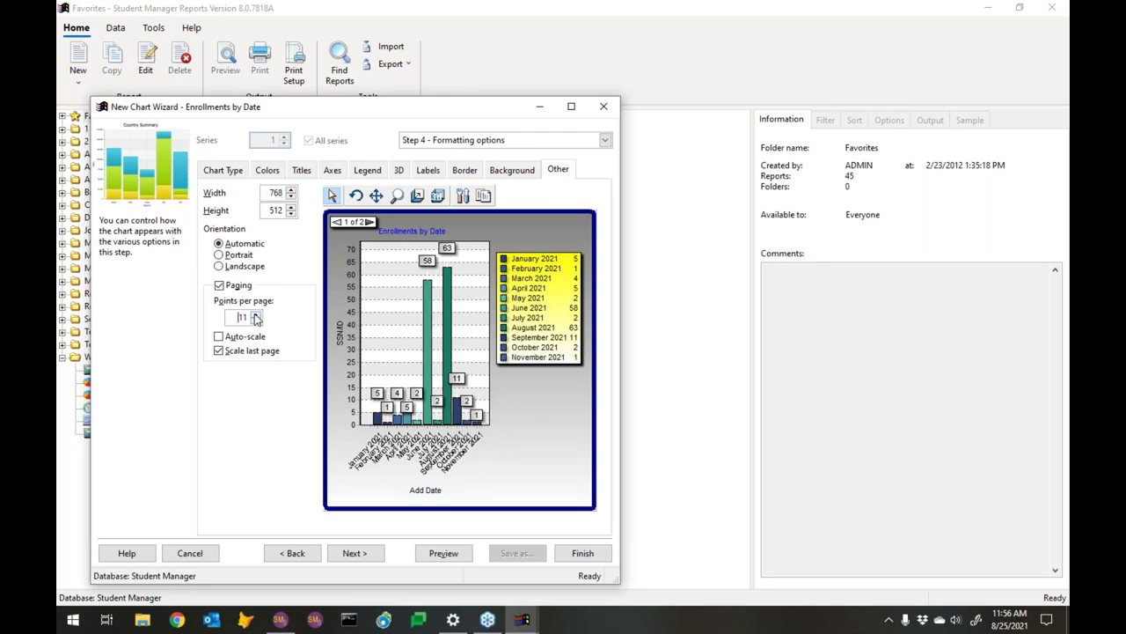
pyautogui.click(256, 315)
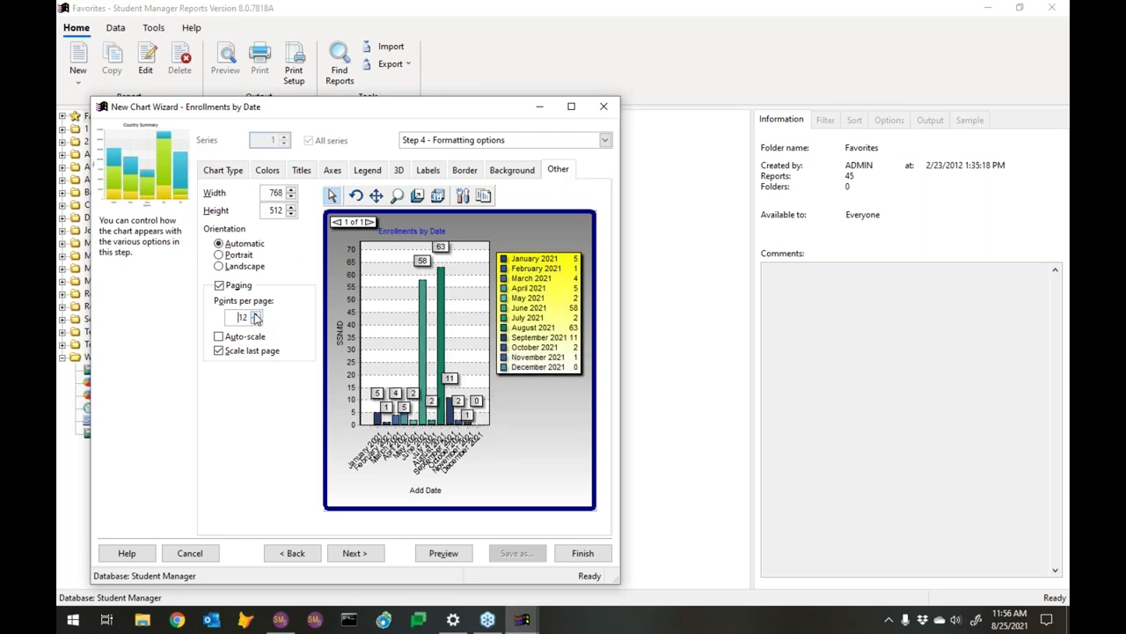
pyautogui.click(456, 553)
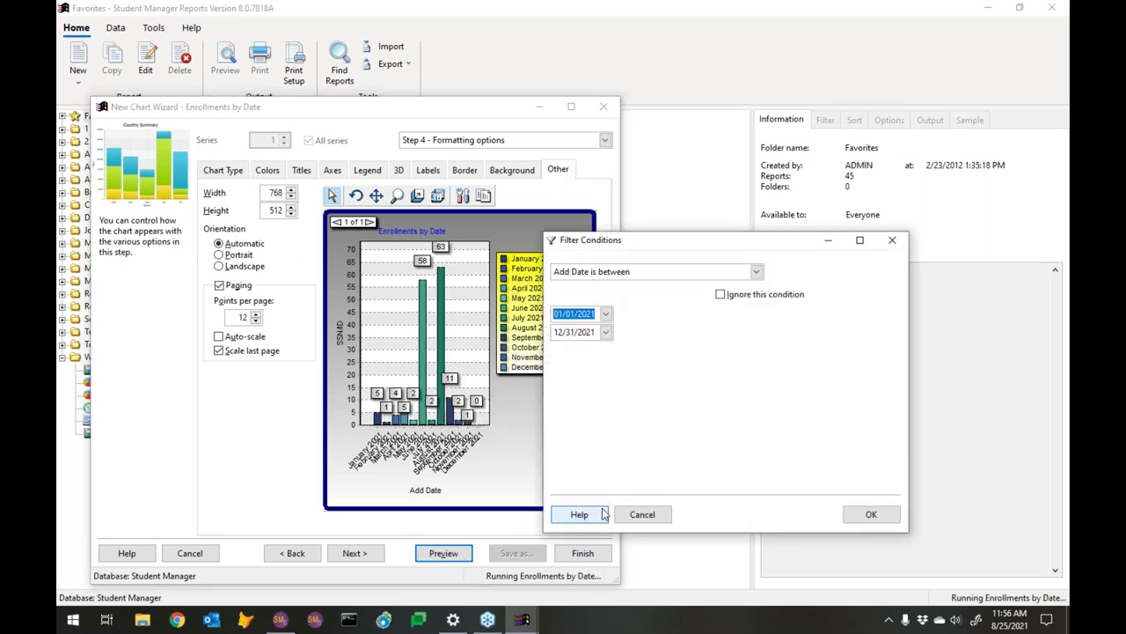
pyautogui.click(860, 515)
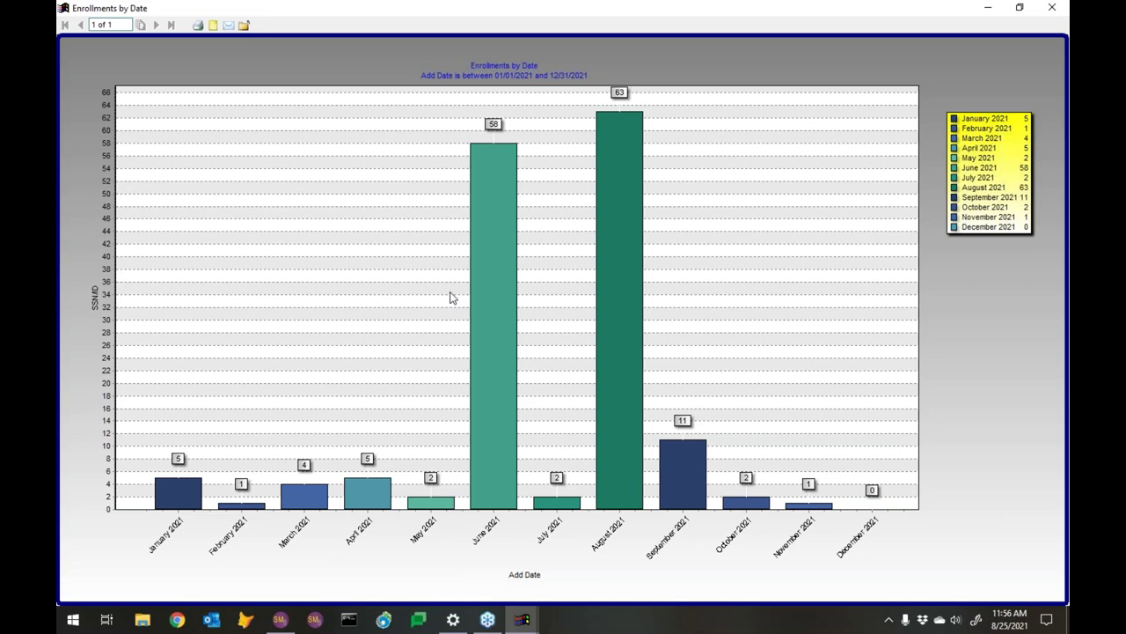
pyautogui.click(1051, 7)
pyautogui.click(583, 552)
# Reopen Enrollments Dashboard for editing, go to Step 2, and finish to re-save it
pyautogui.scroll(-12, 276, 440)
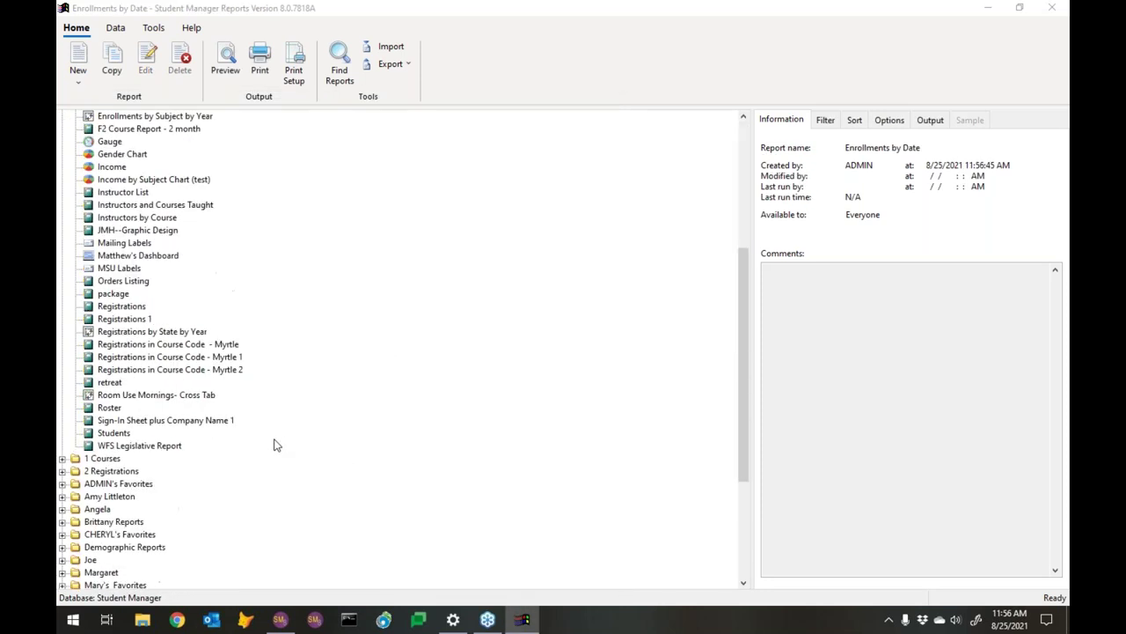
pyautogui.click(110, 561)
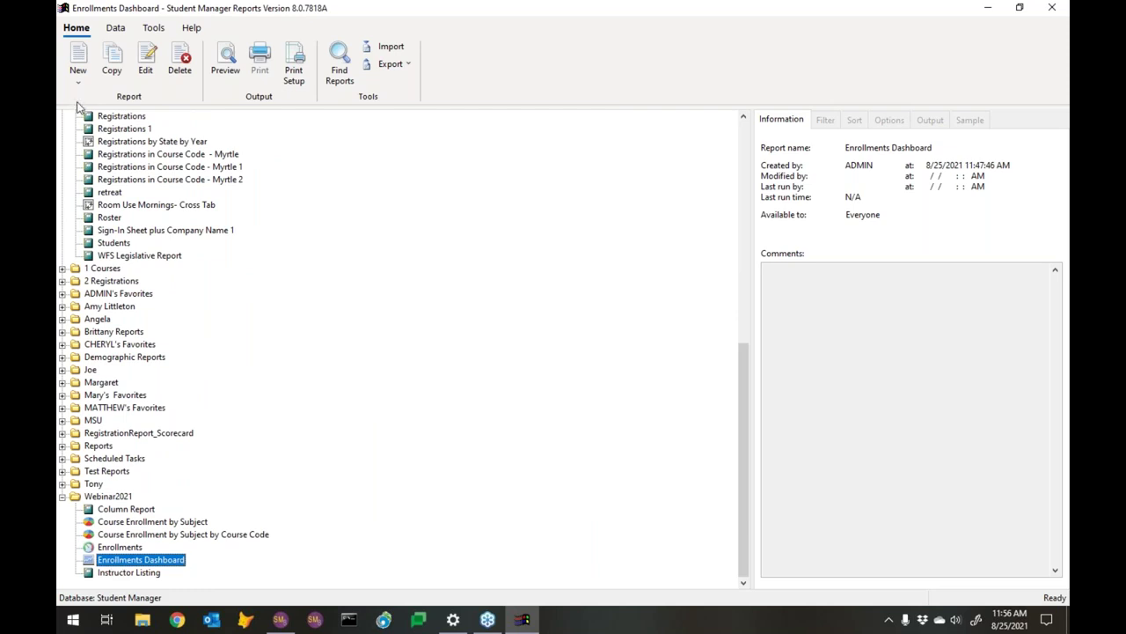
pyautogui.click(145, 69)
pyautogui.click(676, 520)
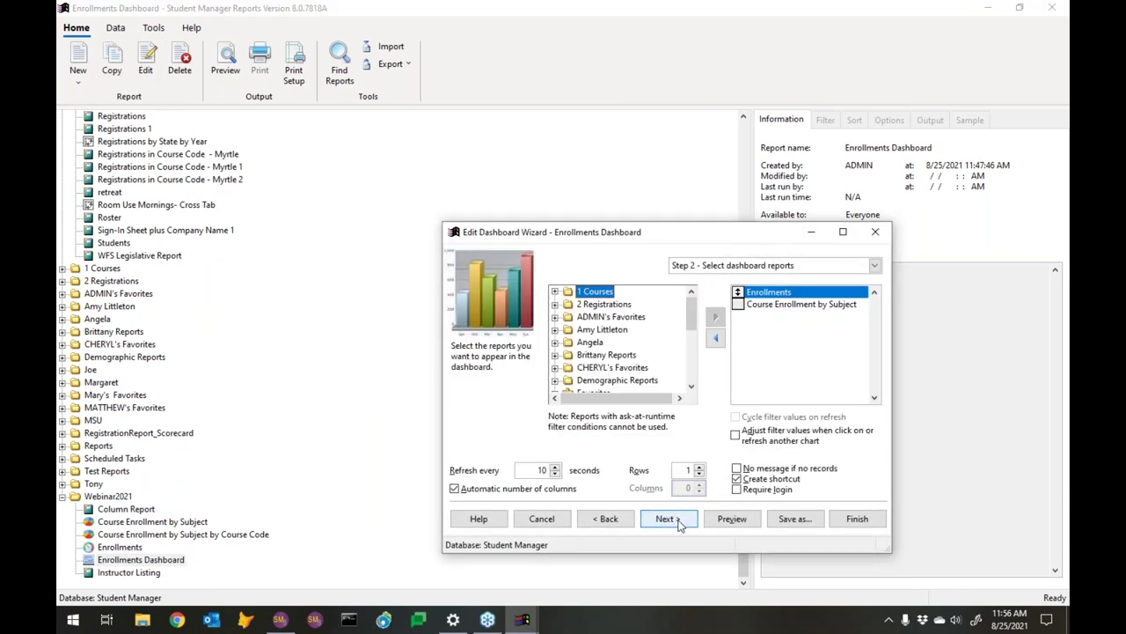
pyautogui.moveTo(693, 326); pyautogui.dragTo(698, 380)
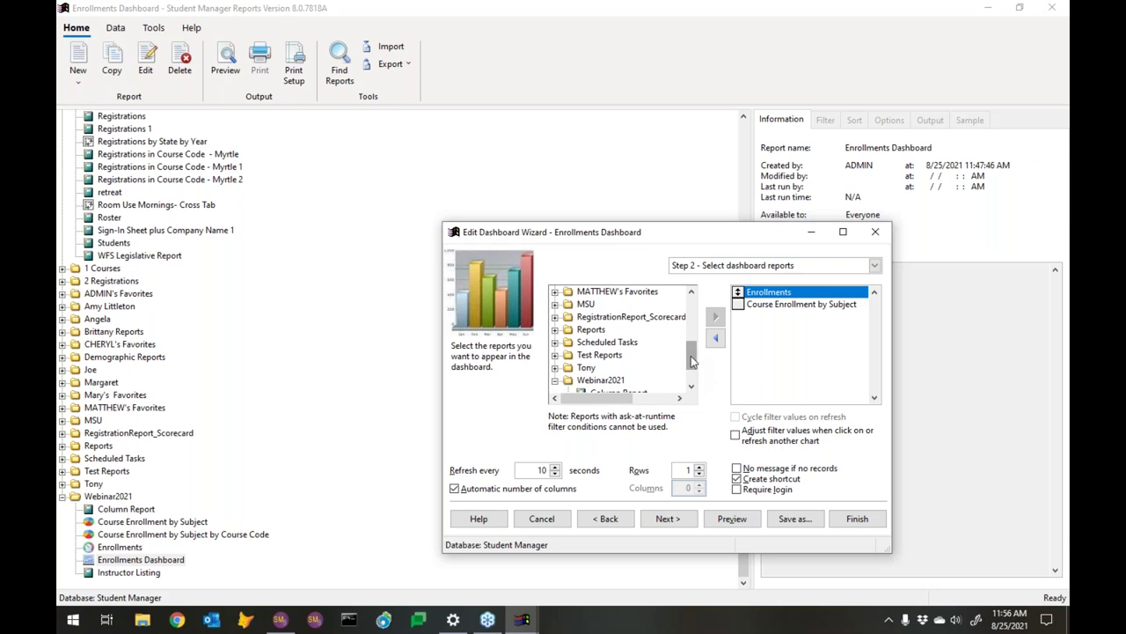
pyautogui.scroll(-1, 691, 361)
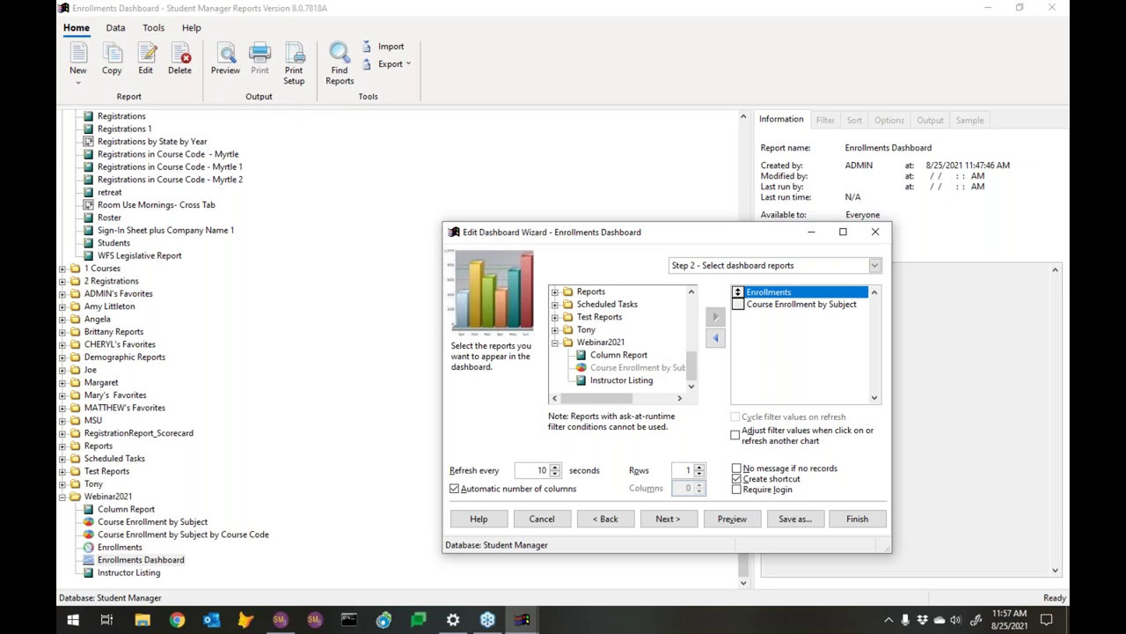
pyautogui.click(858, 519)
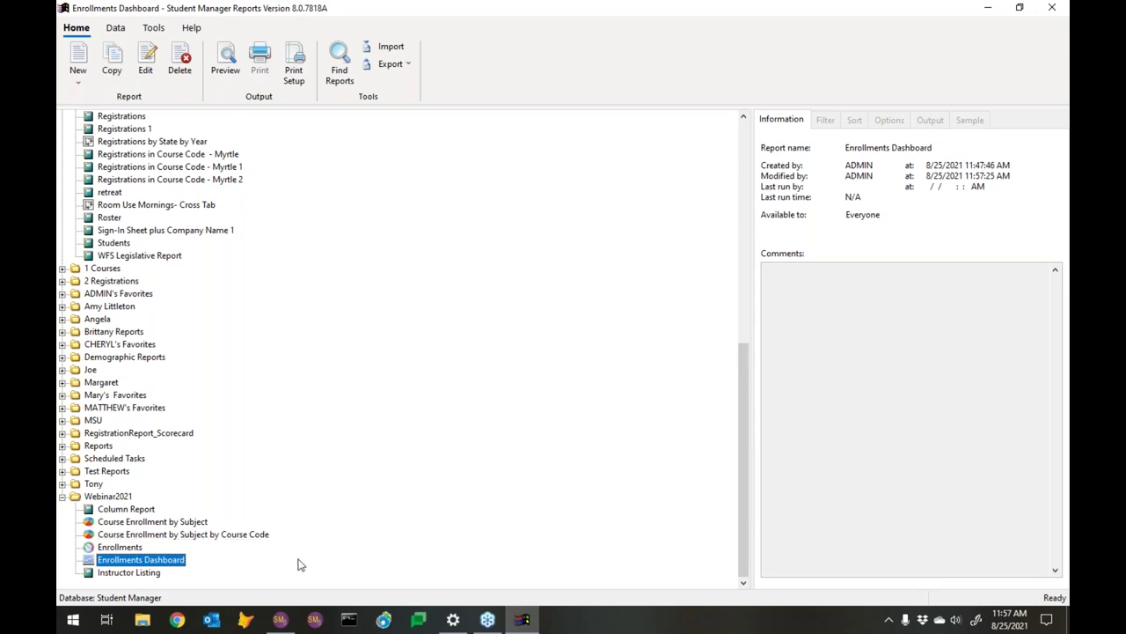
# Change the Enrollments by Date report's folder from Favorites to Webinar2021 and save it
pyautogui.scroll(12, 298, 564)
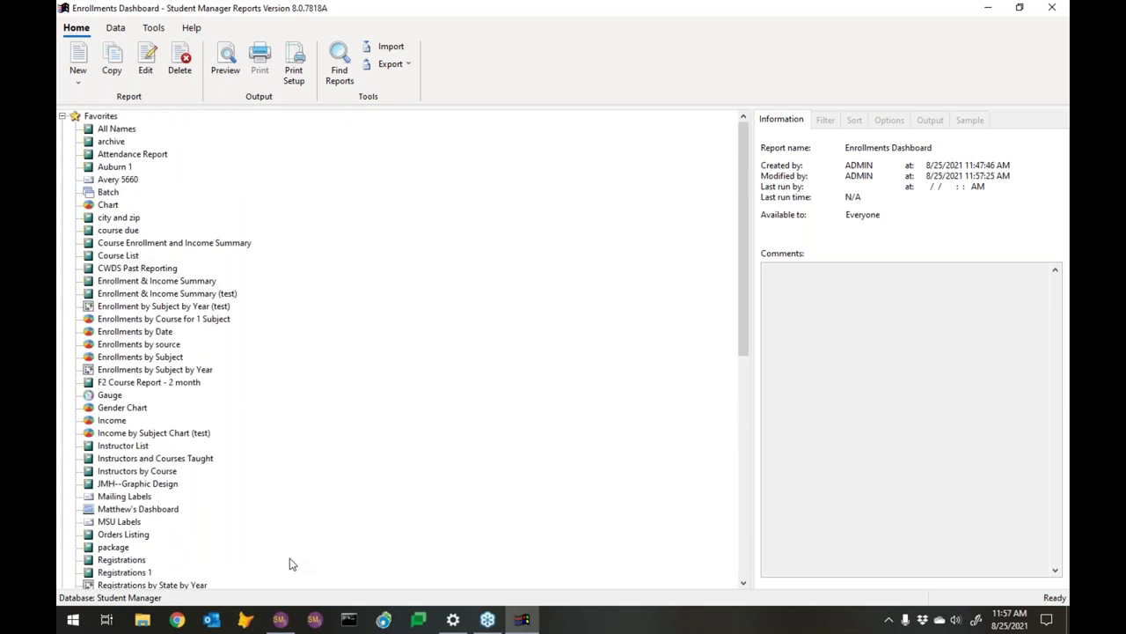
pyautogui.click(123, 332)
pyautogui.scroll(-5, 123, 350)
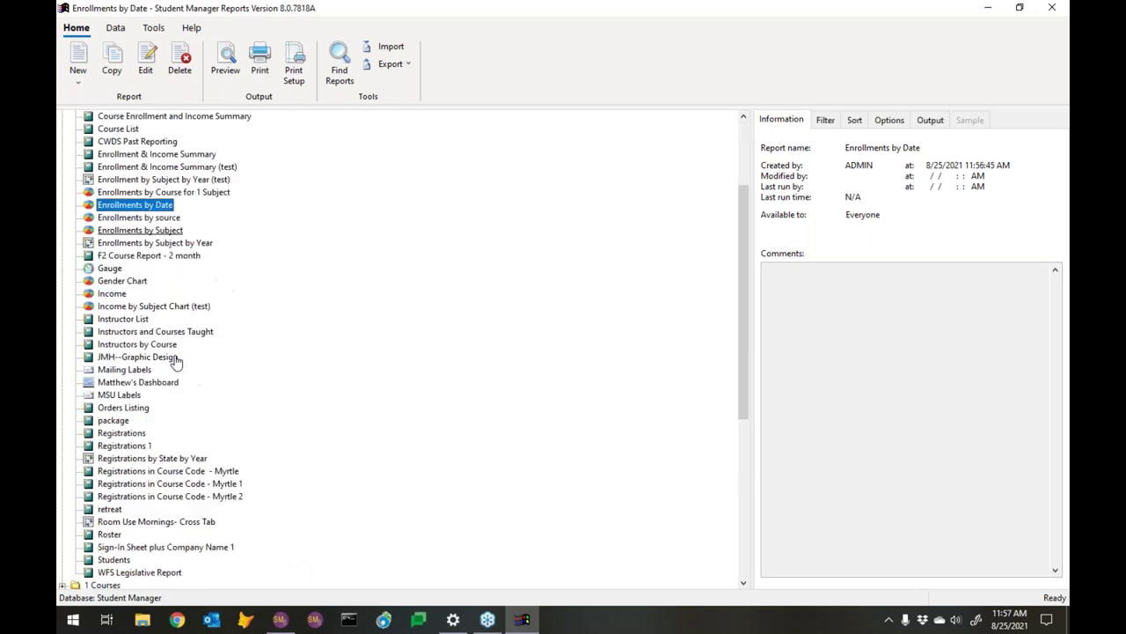
pyautogui.scroll(3, 140, 337)
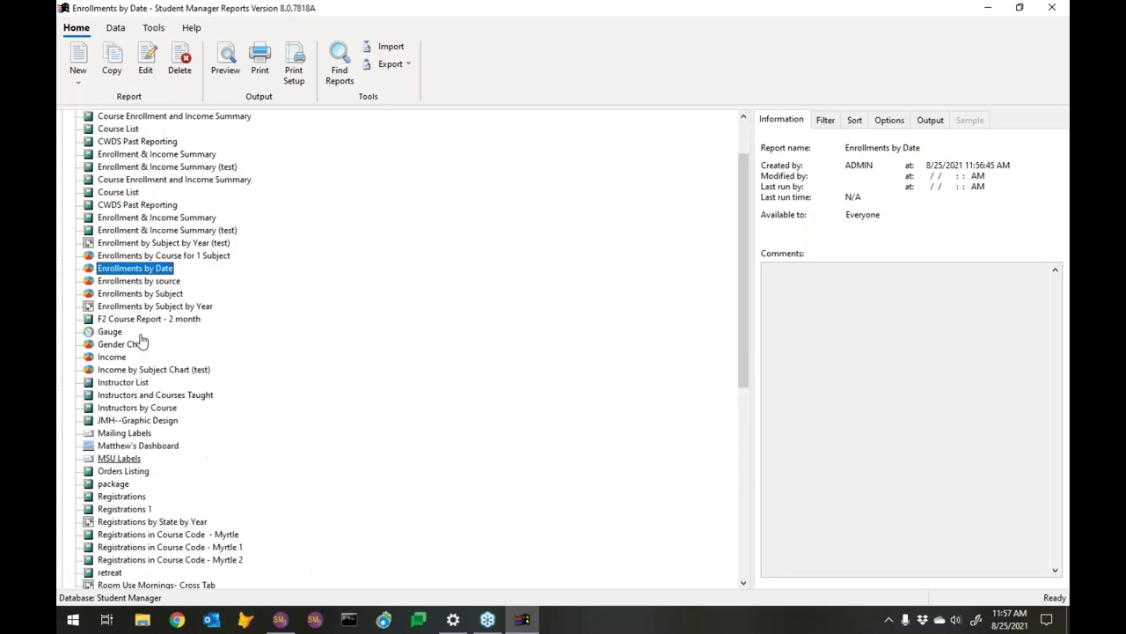
pyautogui.click(146, 69)
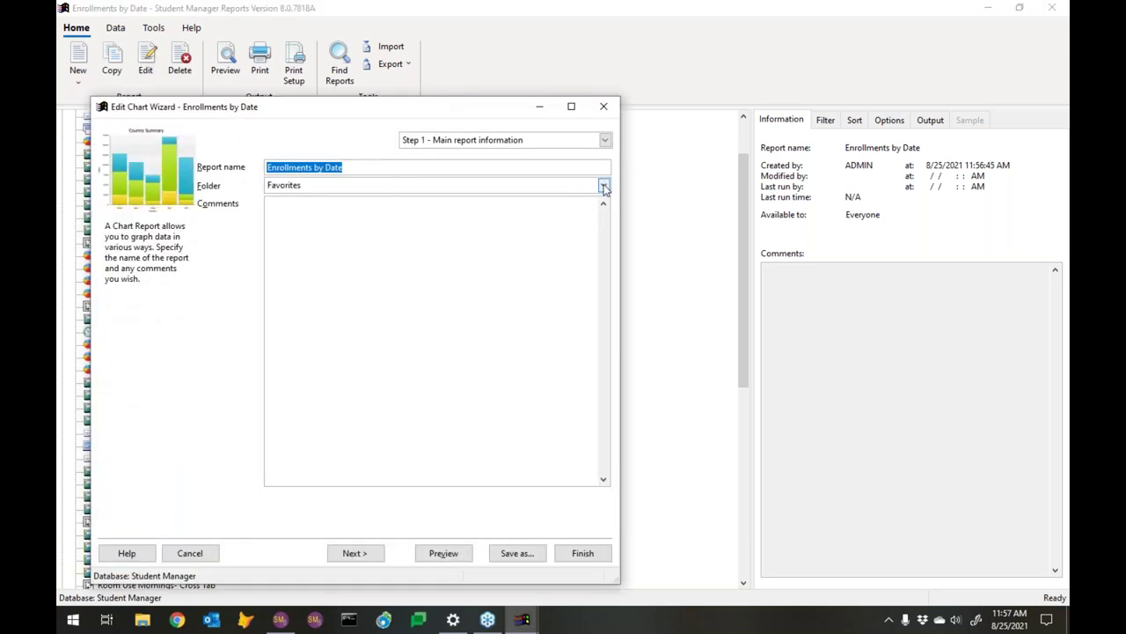
pyautogui.click(604, 186)
pyautogui.moveTo(604, 229); pyautogui.dragTo(601, 314)
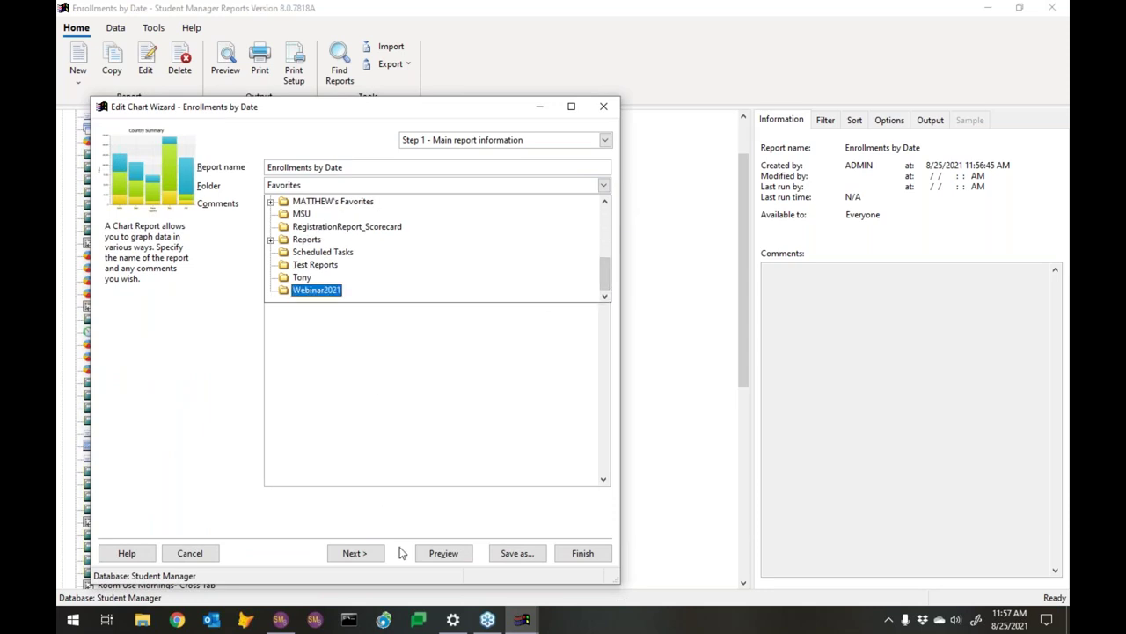
pyautogui.click(361, 378)
pyautogui.click(582, 552)
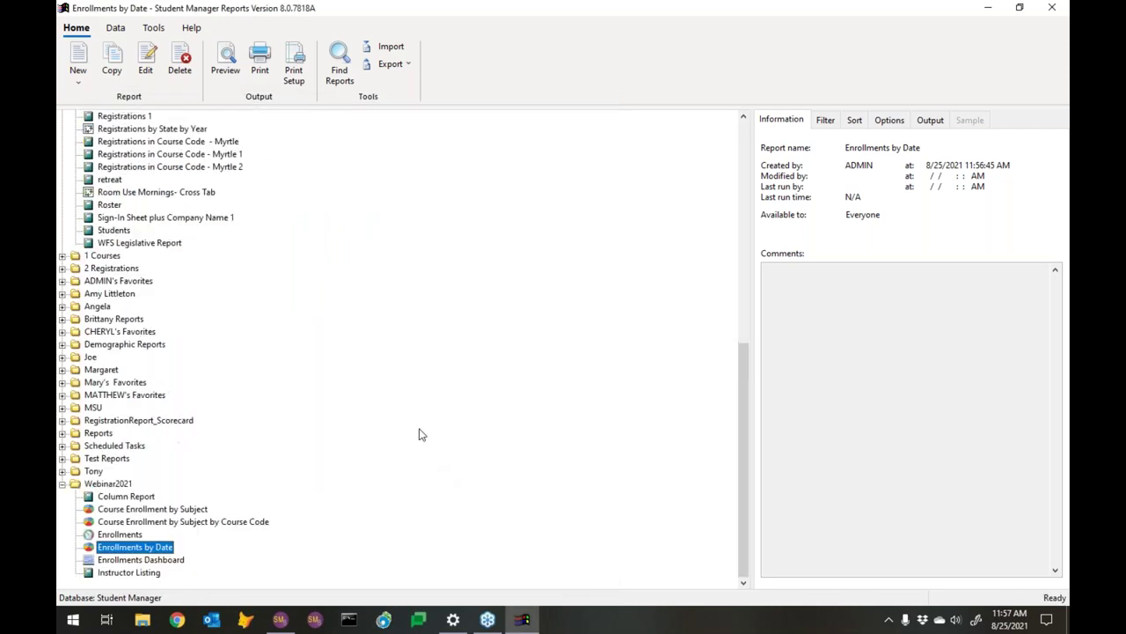
# Look for Enrollments by Date under Webinar2021 in the Enrollments Dashboard's reports, then re-save the dashboard unchanged
pyautogui.click(144, 561)
pyautogui.click(143, 73)
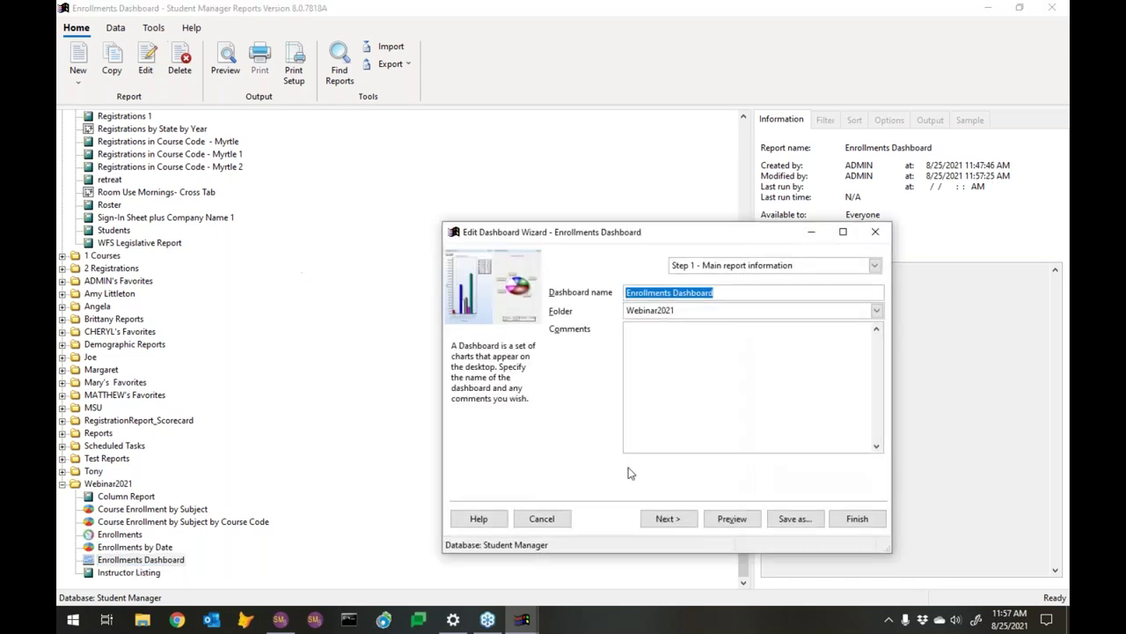
pyautogui.click(685, 520)
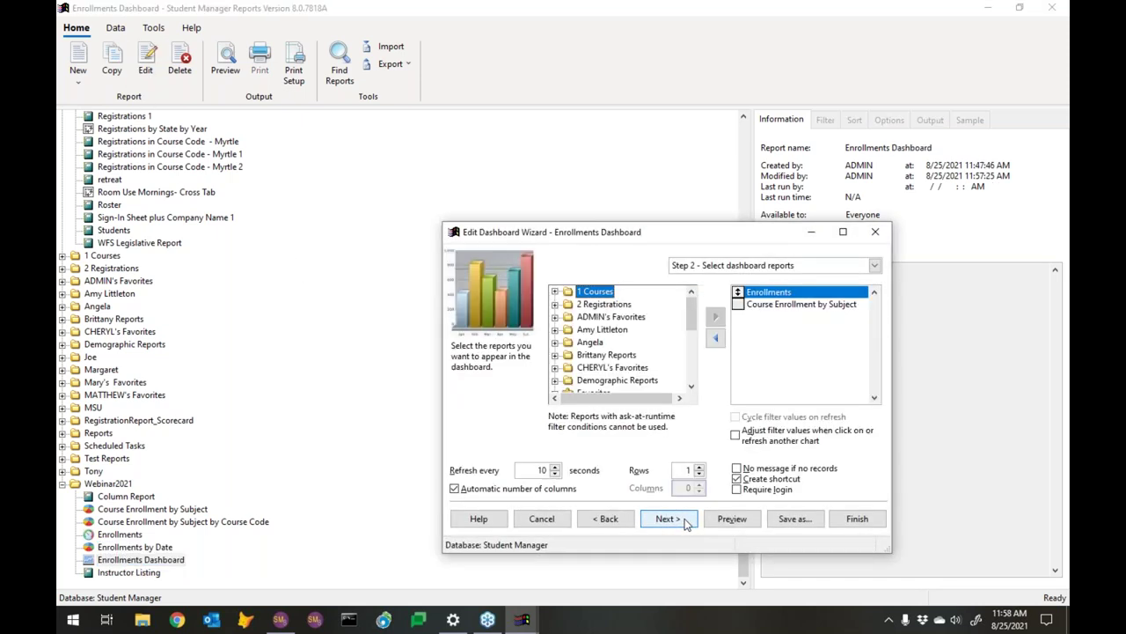
pyautogui.scroll(-4, 691, 334)
pyautogui.click(555, 381)
pyautogui.scroll(-2, 688, 379)
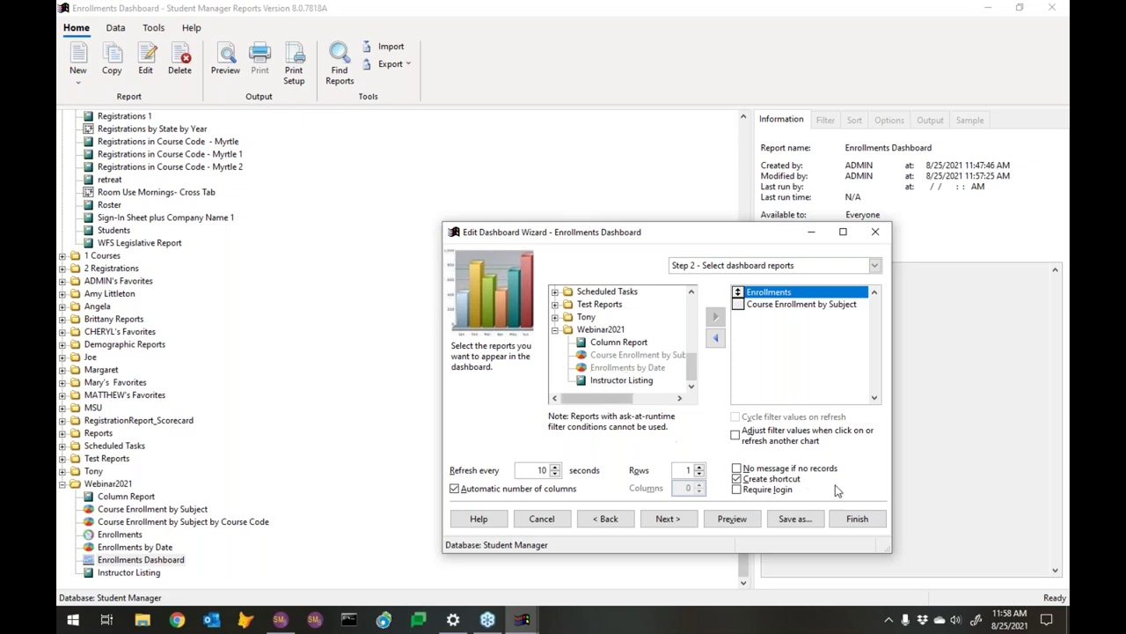
pyautogui.click(853, 519)
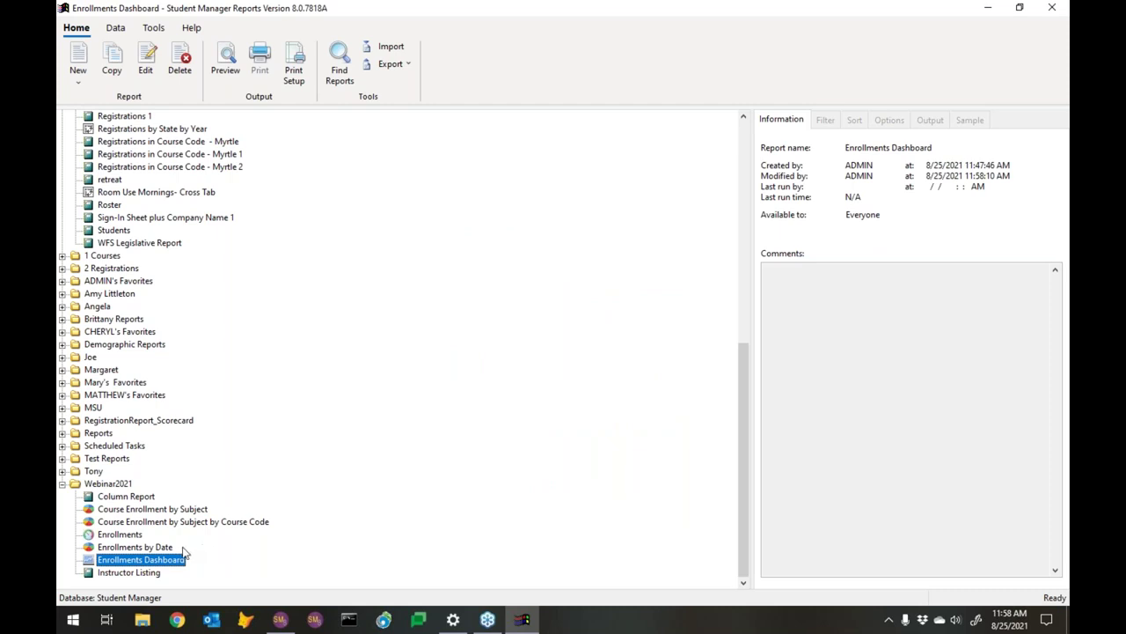
# Reopen Enrollments by Date and view its Add Date 1/1/2021–12/31/2021 runtime filter condition
pyautogui.click(135, 547)
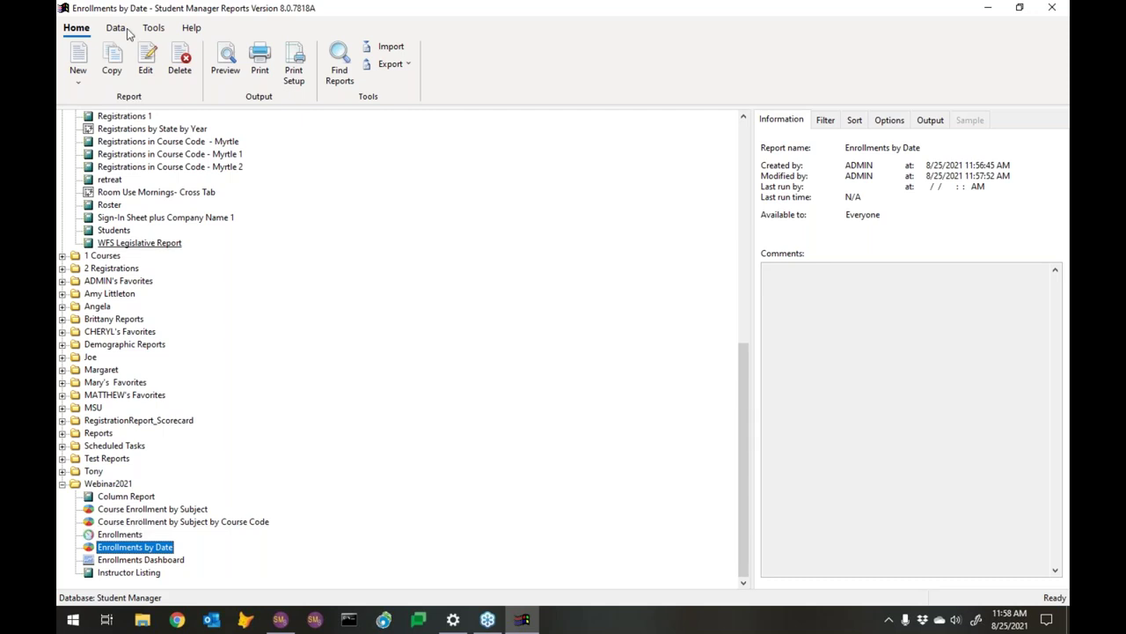
pyautogui.click(145, 62)
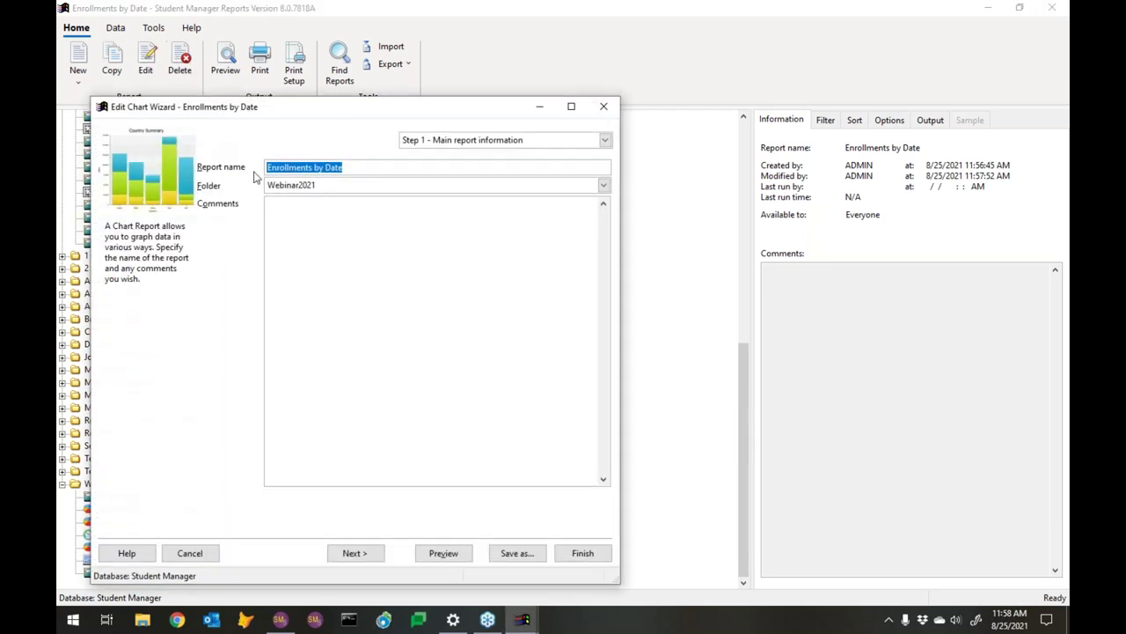
pyautogui.click(355, 554)
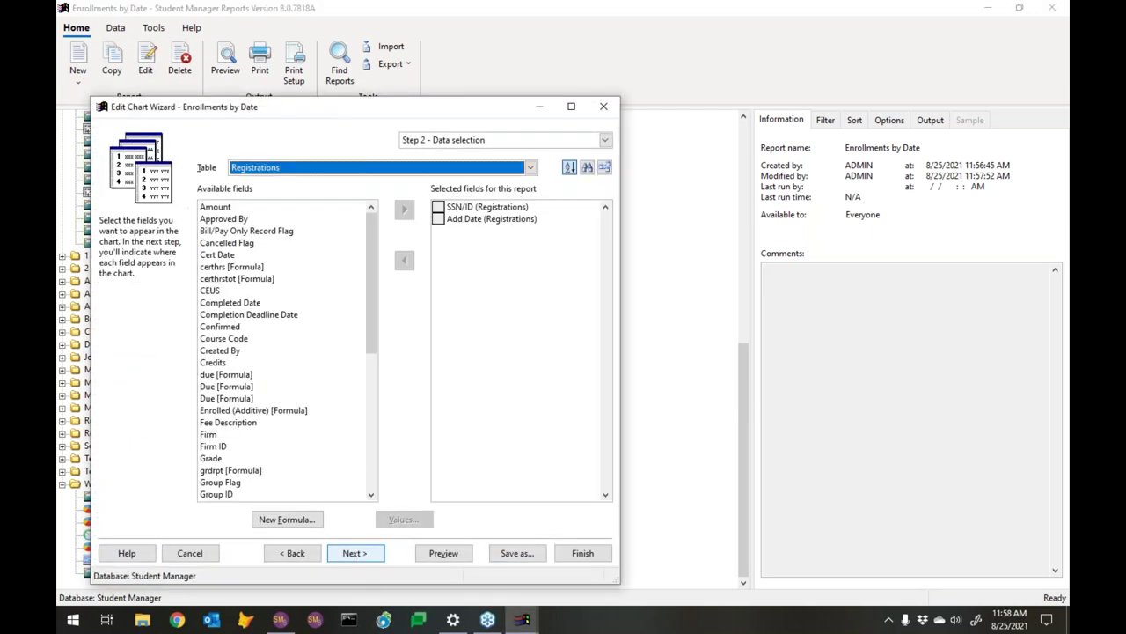
pyautogui.click(355, 552)
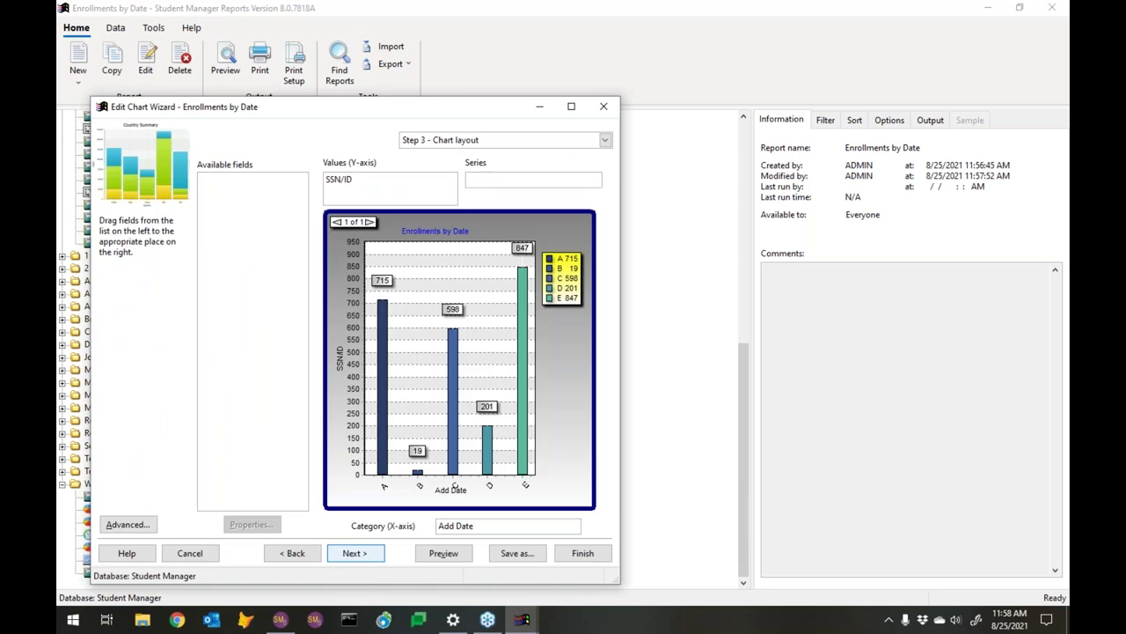
pyautogui.click(352, 556)
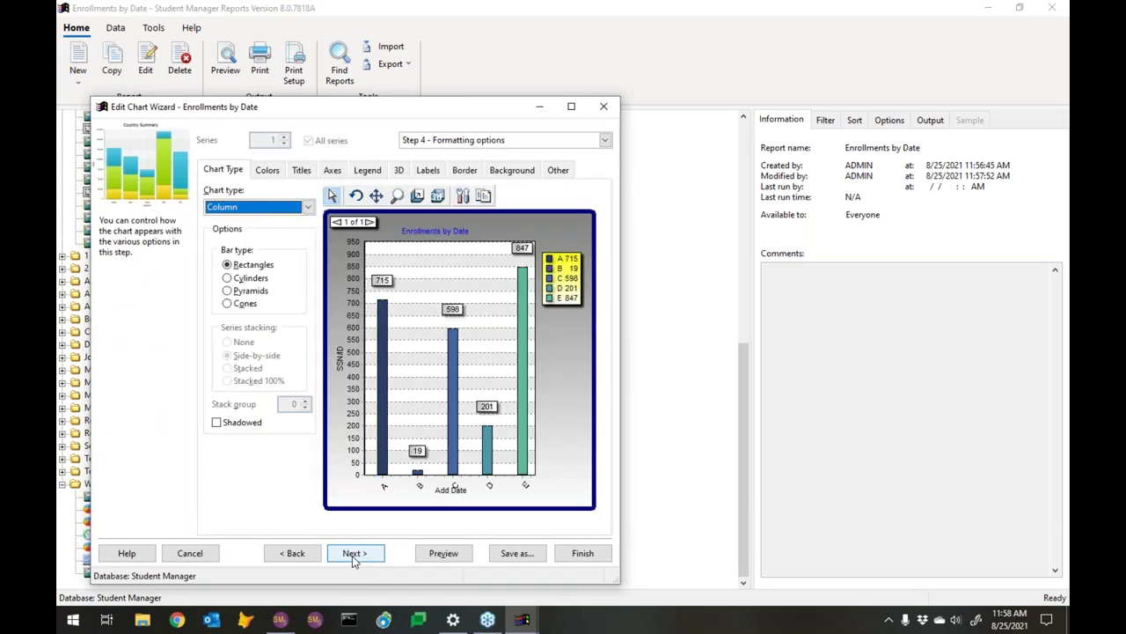
pyautogui.click(352, 556)
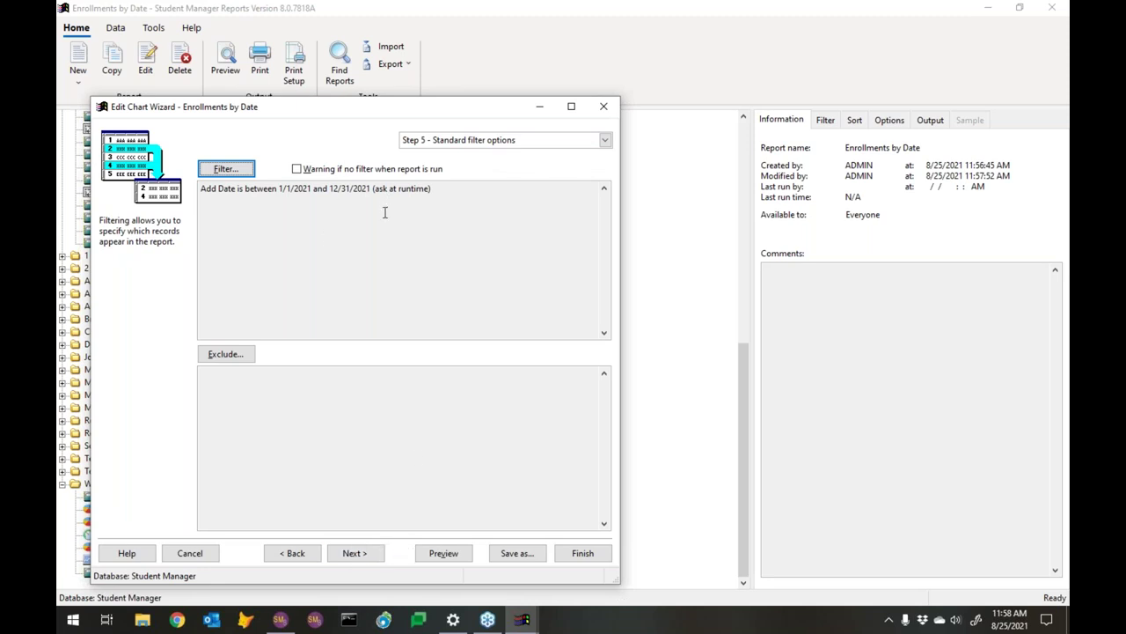
pyautogui.click(227, 171)
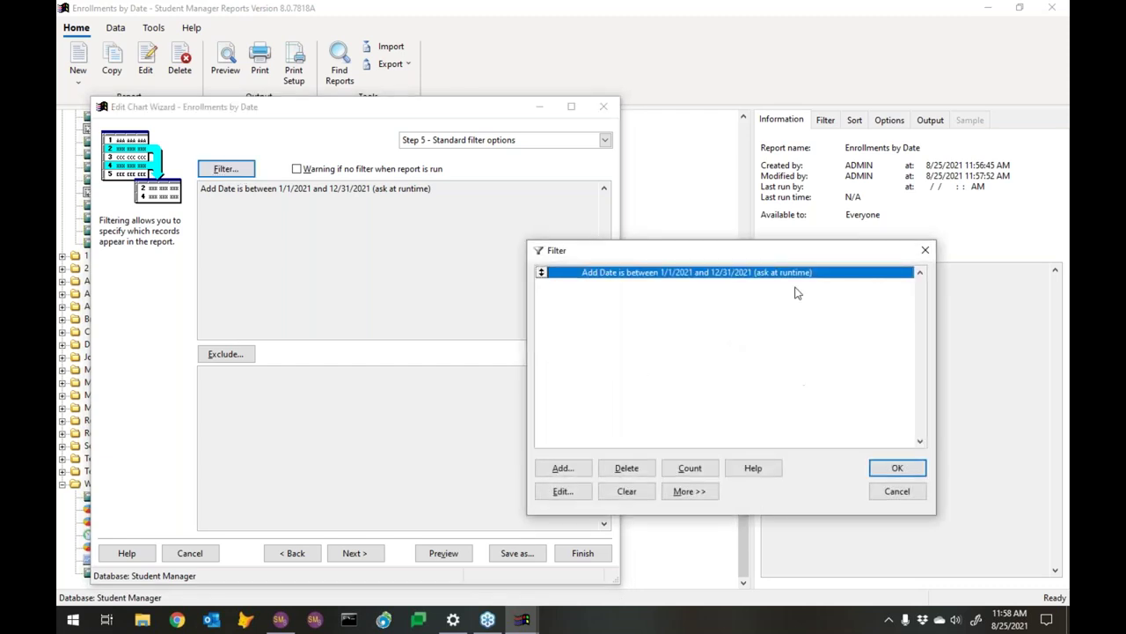